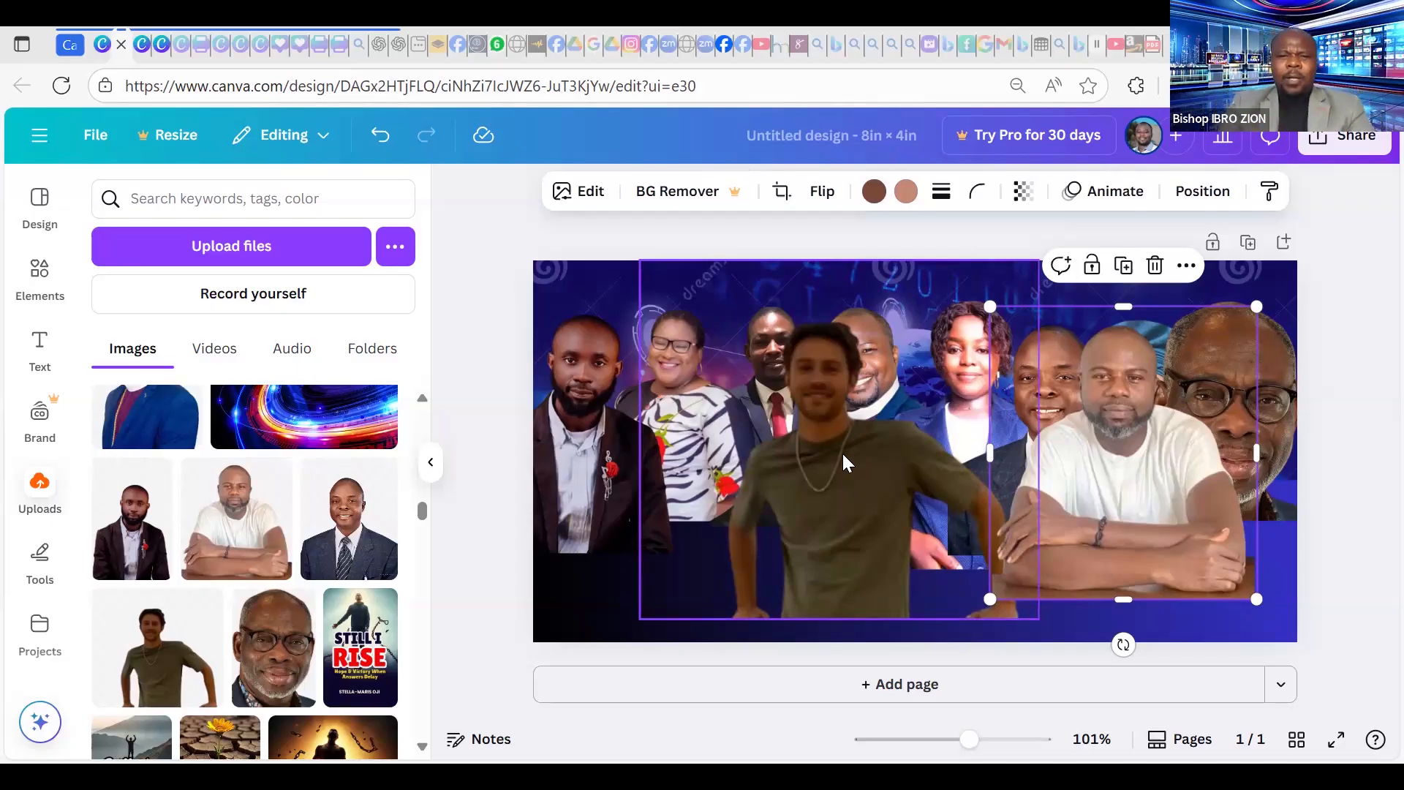
# Place the green-shirt man far left, shift the others rightward, and put the white-shirt man front lower-left.
pyautogui.moveTo(854, 475); pyautogui.dragTo(621, 458)
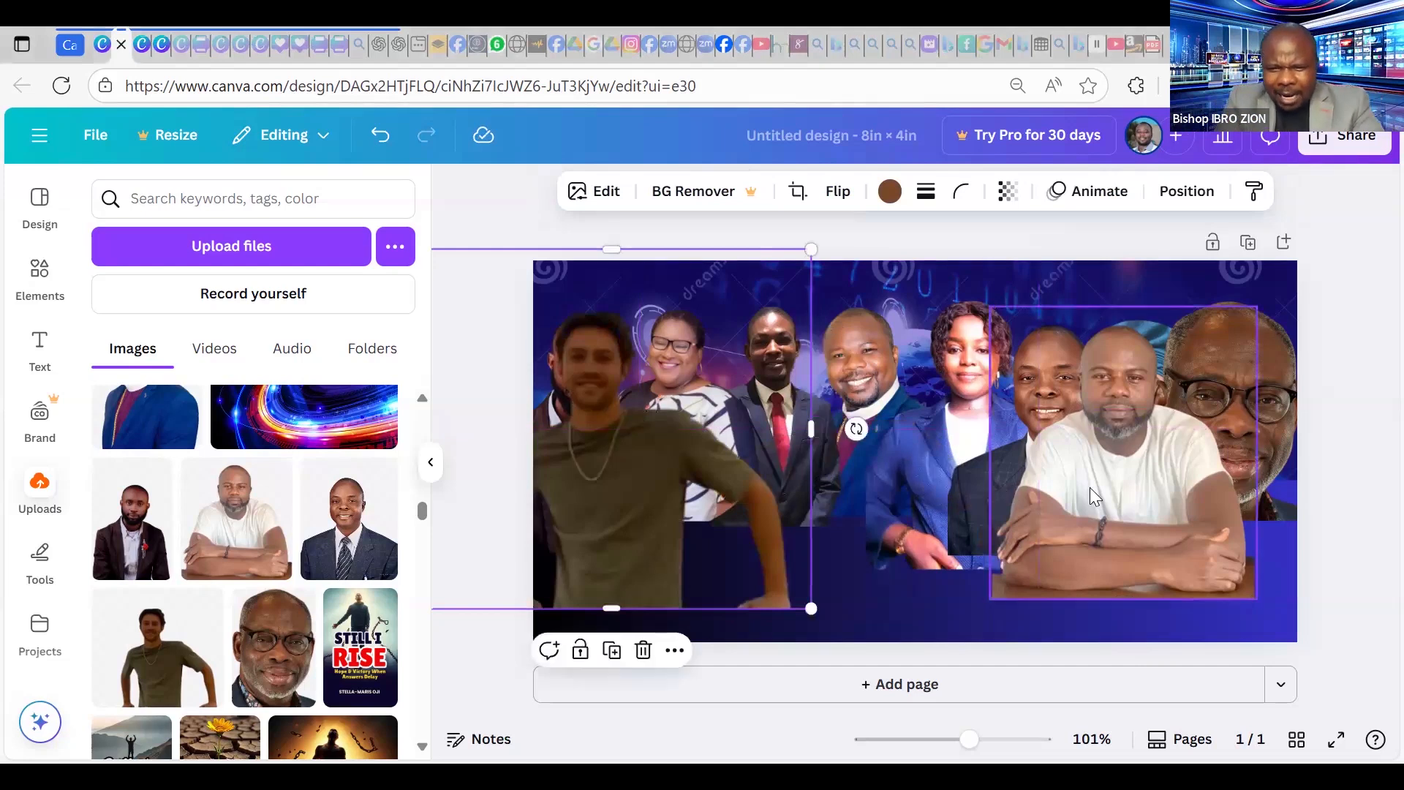
pyautogui.moveTo(1062, 498); pyautogui.dragTo(1222, 474)
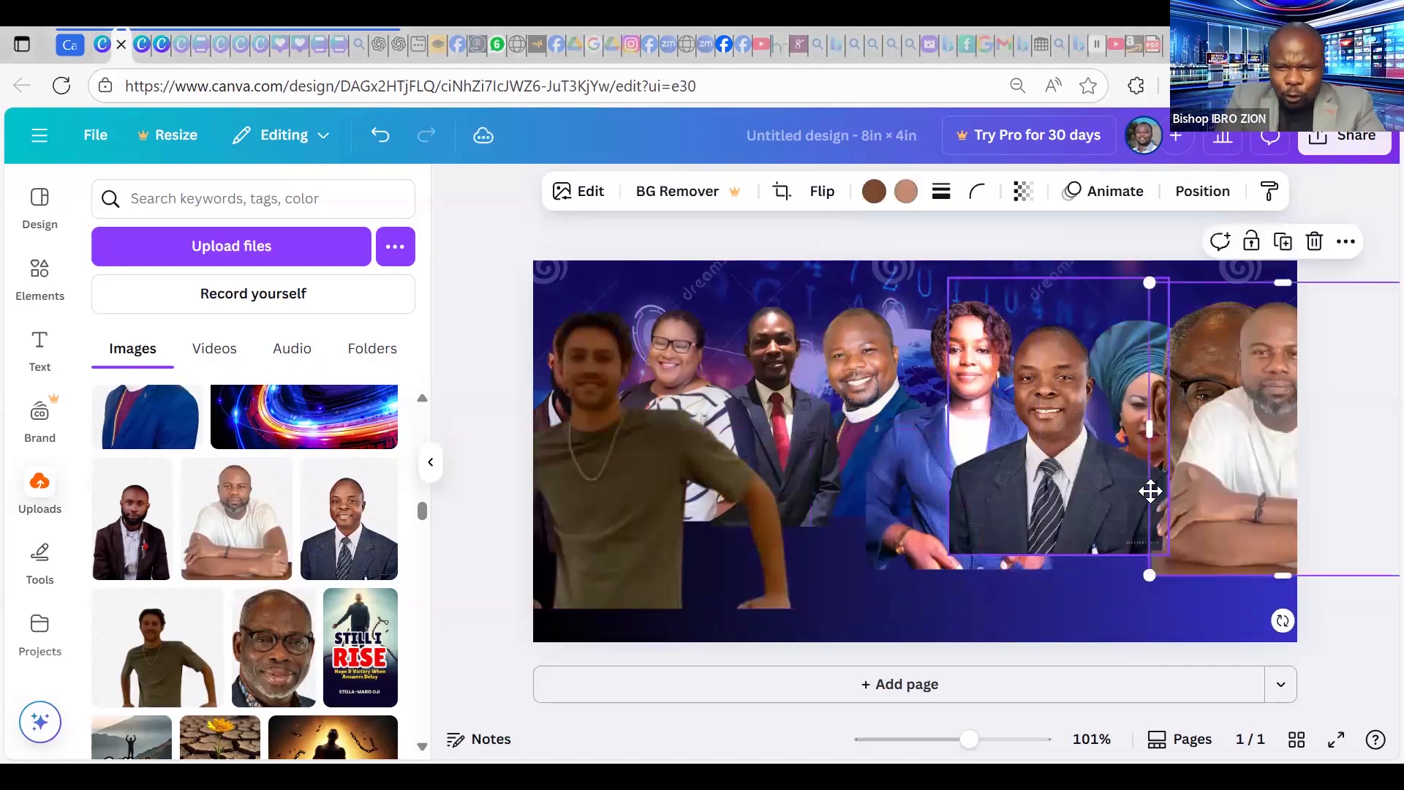
pyautogui.moveTo(1043, 481); pyautogui.dragTo(1181, 481)
pyautogui.moveTo(939, 443); pyautogui.dragTo(964, 467)
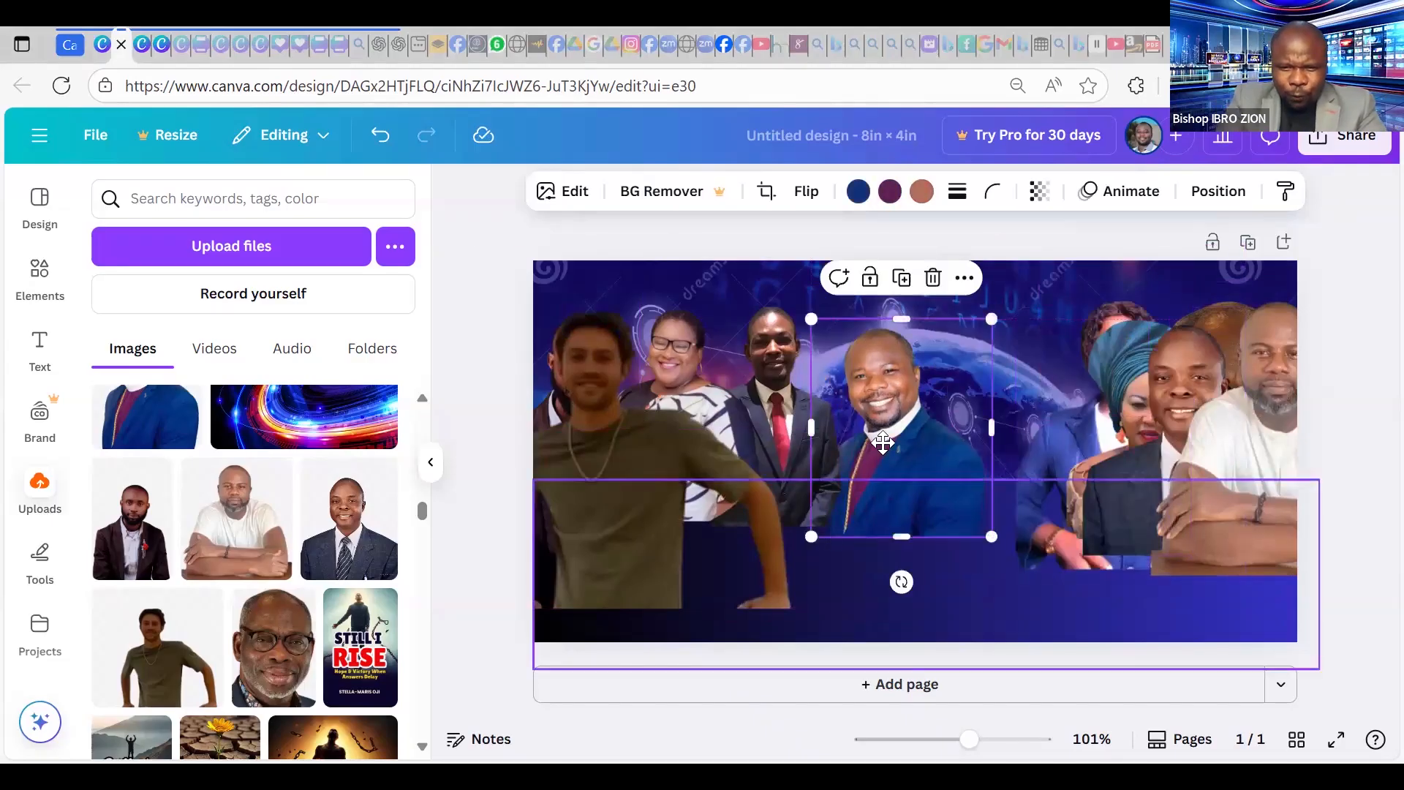
pyautogui.moveTo(883, 442); pyautogui.dragTo(881, 449)
pyautogui.moveTo(782, 426); pyautogui.dragTo(643, 442)
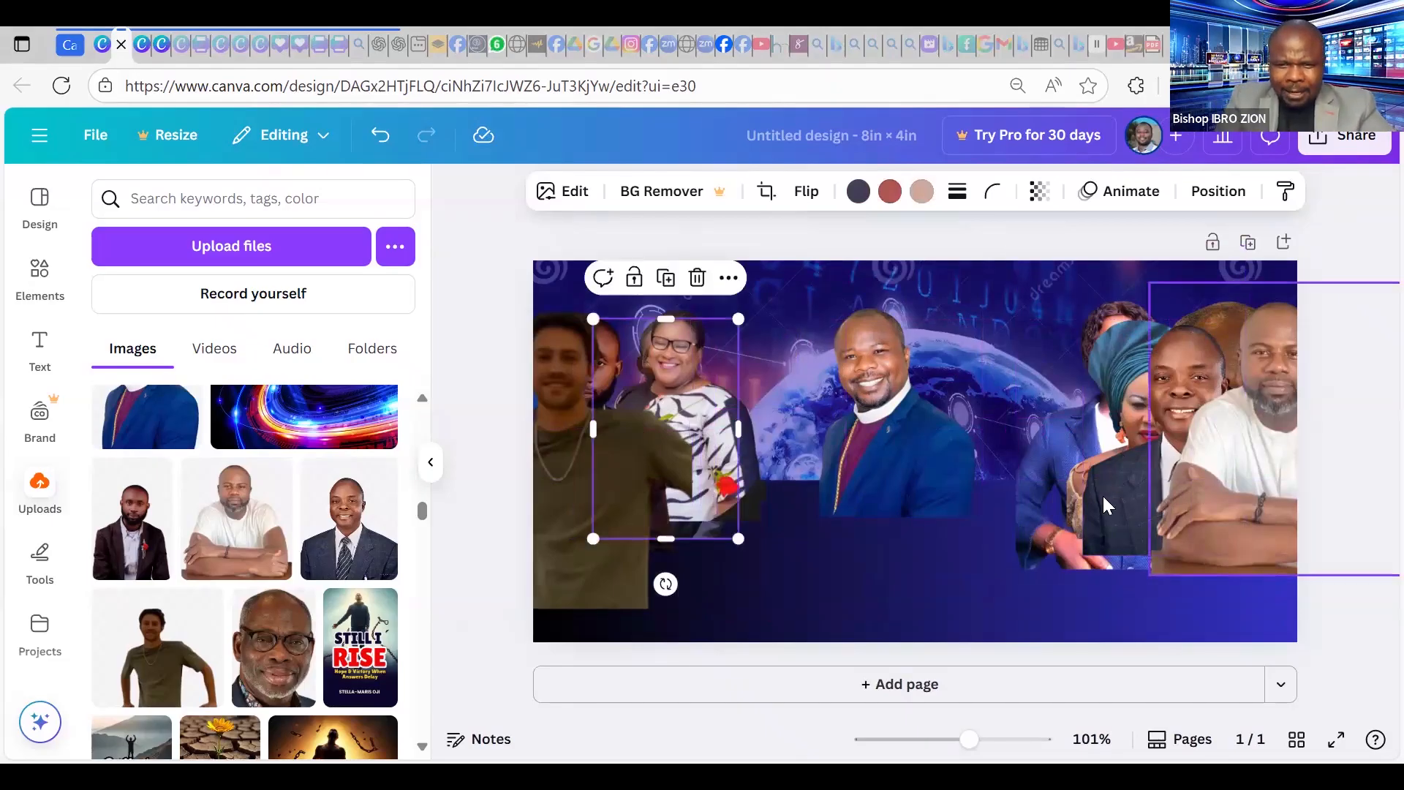
pyautogui.moveTo(1248, 431); pyautogui.dragTo(924, 540)
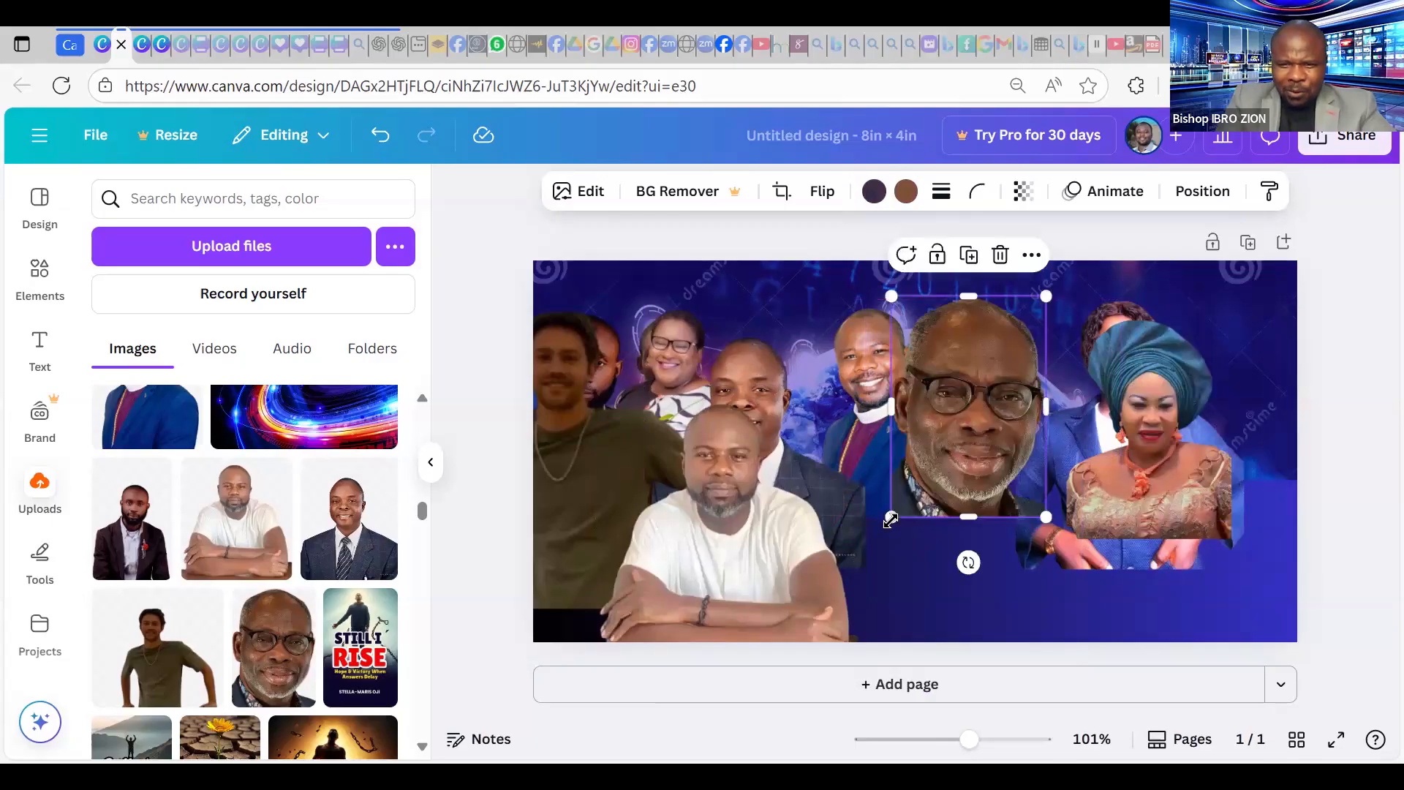
# Shrink the bald man-in-glasses photo to a small headshot beside the clergyman, undoing one misplaced move.
pyautogui.moveTo(891, 521); pyautogui.dragTo(927, 468)
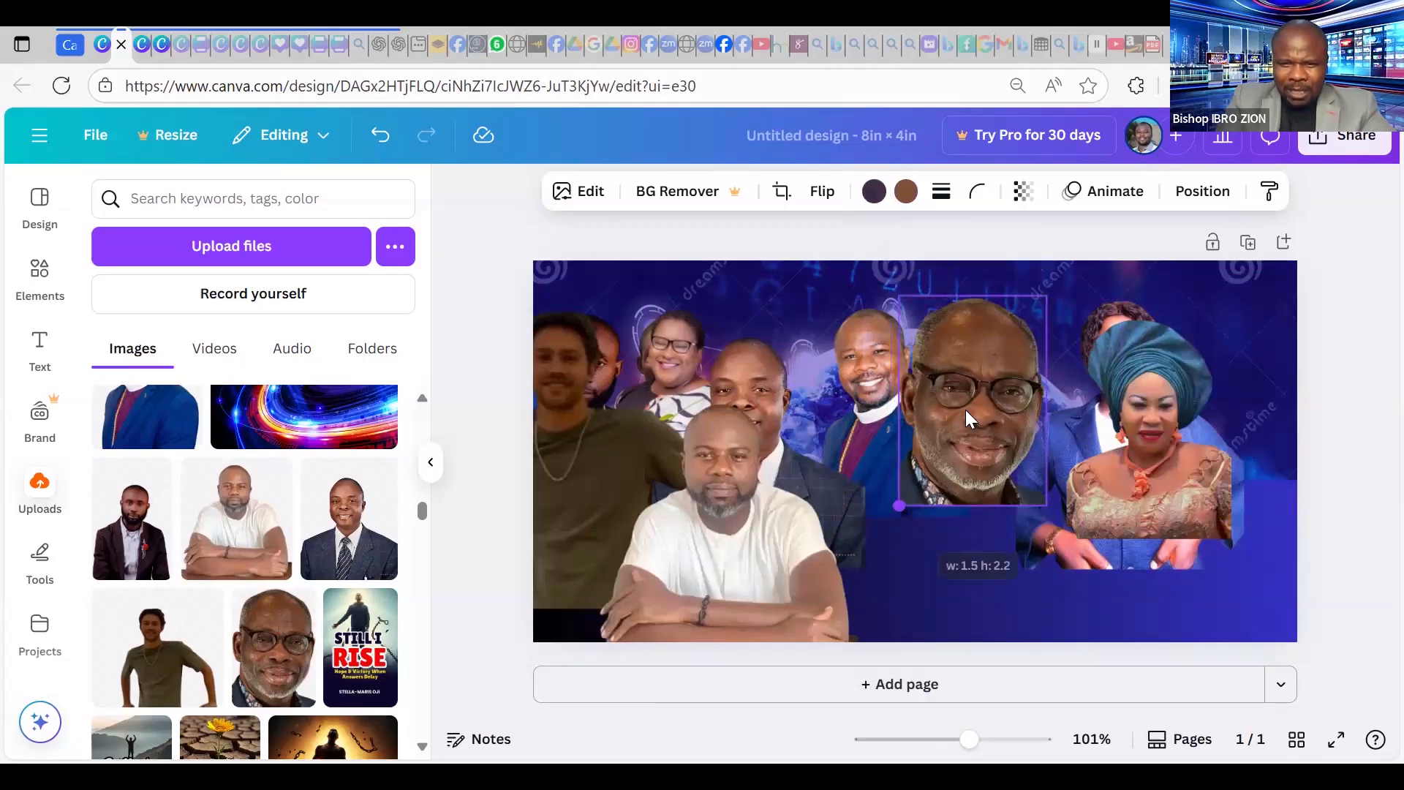
pyautogui.moveTo(1003, 376); pyautogui.dragTo(1016, 350)
pyautogui.moveTo(1028, 426); pyautogui.dragTo(1030, 427)
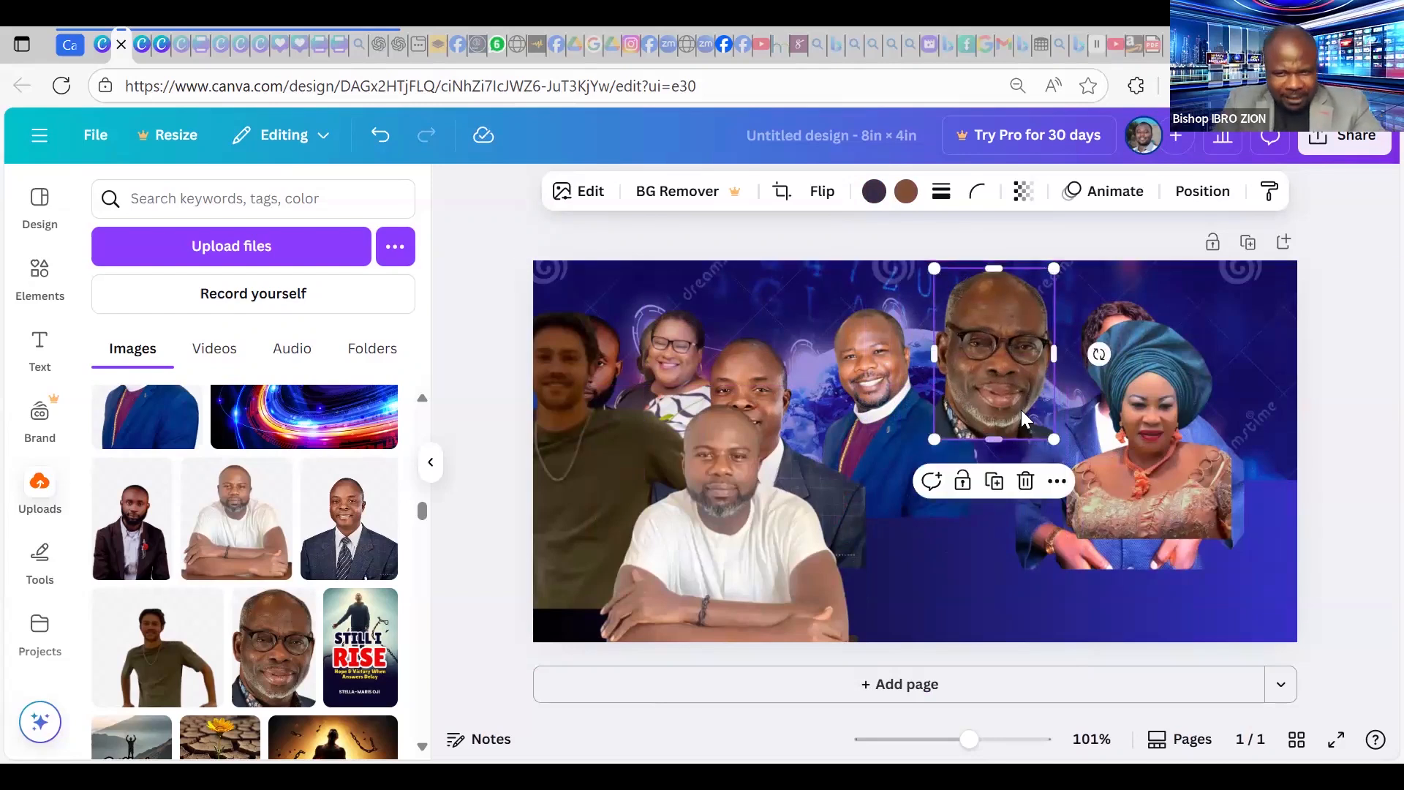
pyautogui.moveTo(1054, 410); pyautogui.dragTo(1154, 437)
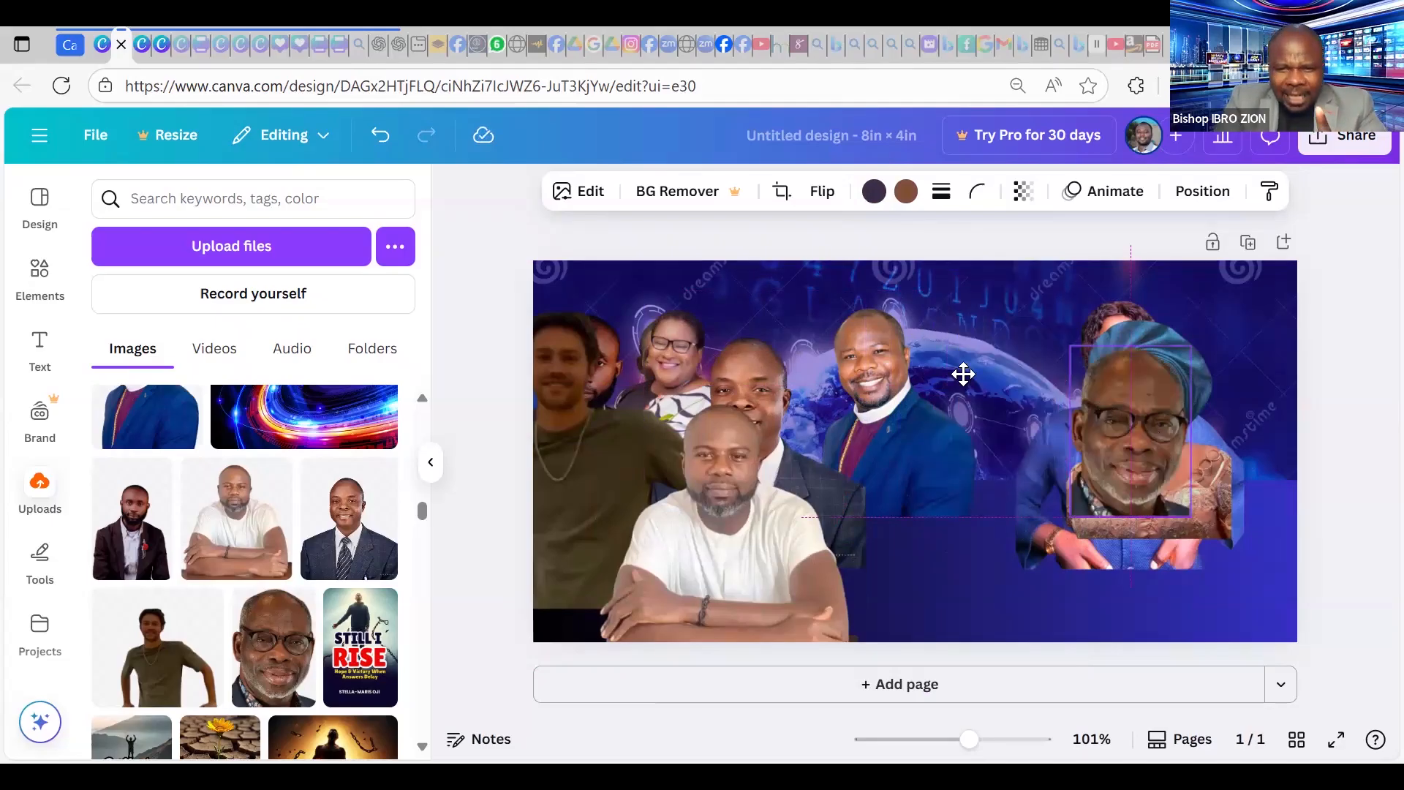
pyautogui.hotkey('ctrl', 'z')
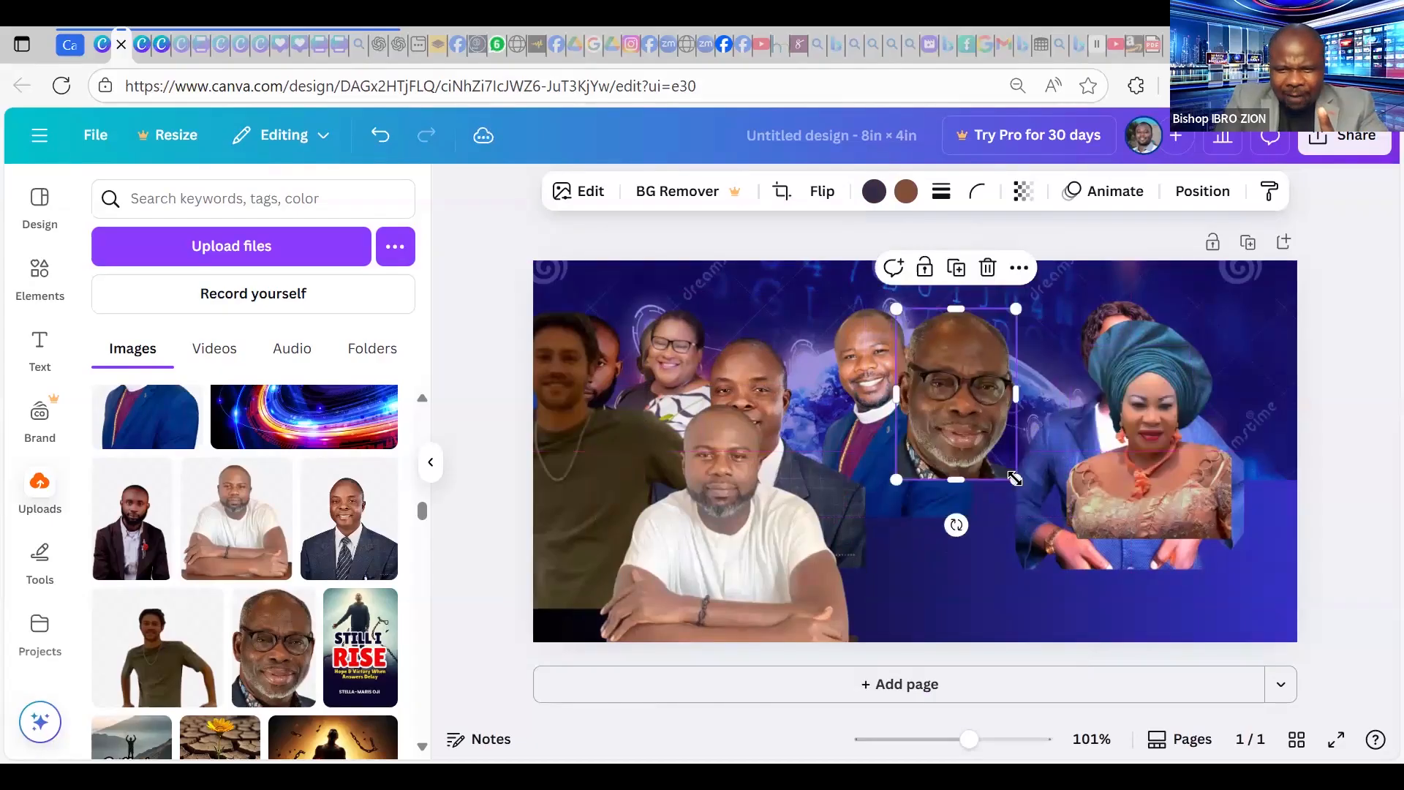
pyautogui.moveTo(997, 433)
pyautogui.mouseDown()
pyautogui.moveTo(981, 389)
pyautogui.moveTo(1006, 394)
pyautogui.moveTo(1000, 431)
pyautogui.mouseUp()
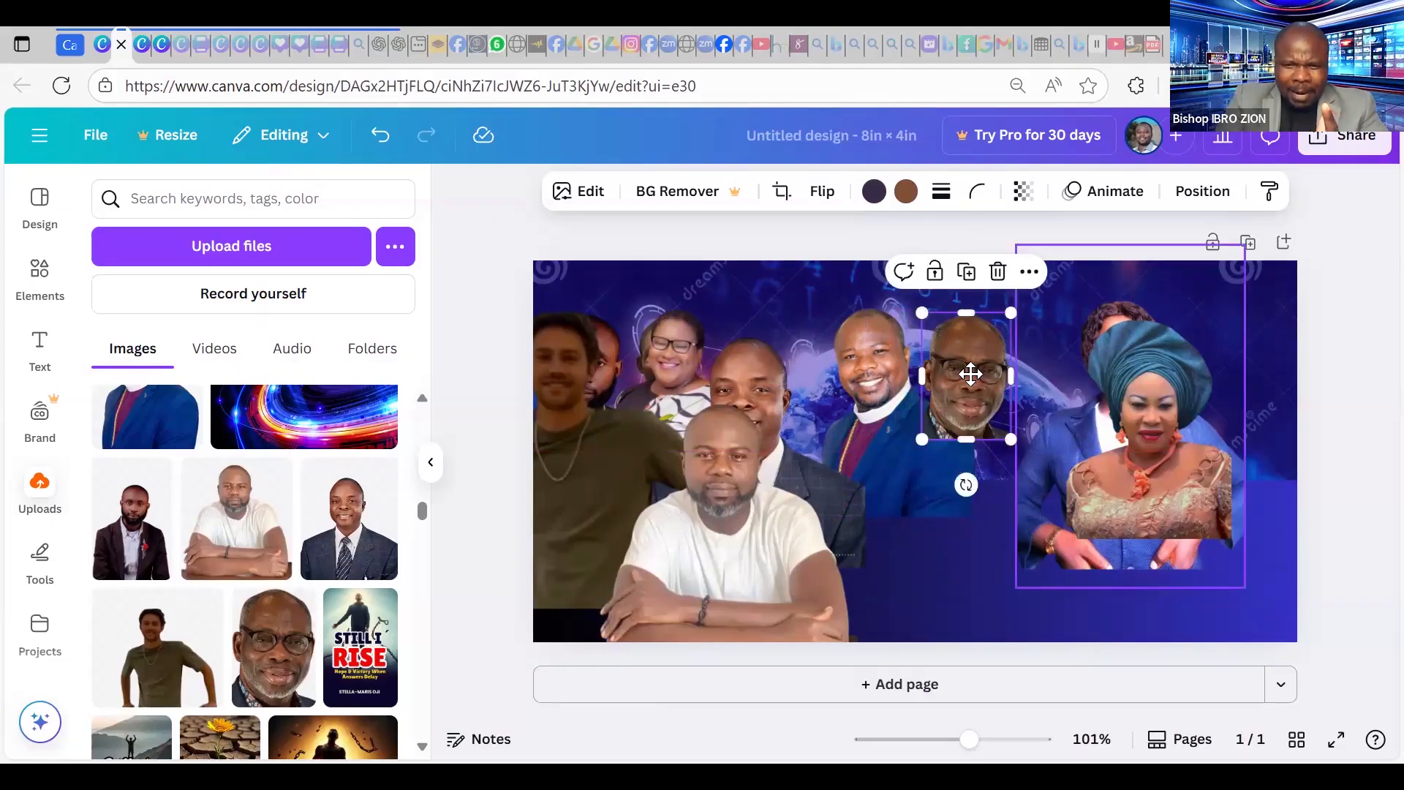
pyautogui.moveTo(970, 374); pyautogui.dragTo(975, 375)
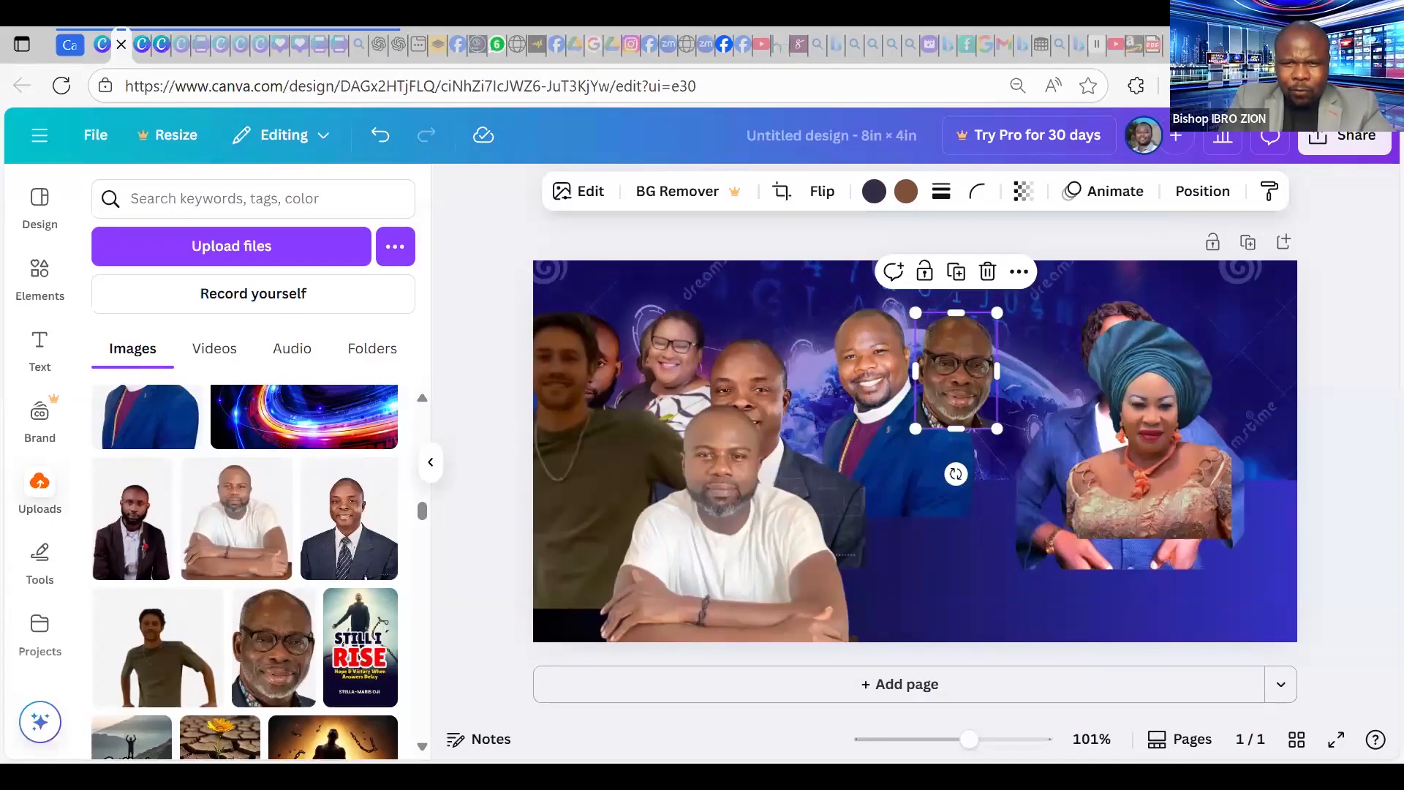
# Send the glasses man's headshot one layer back, nudge it up, and tilt it to -14.3°.
pyautogui.click(1201, 192)
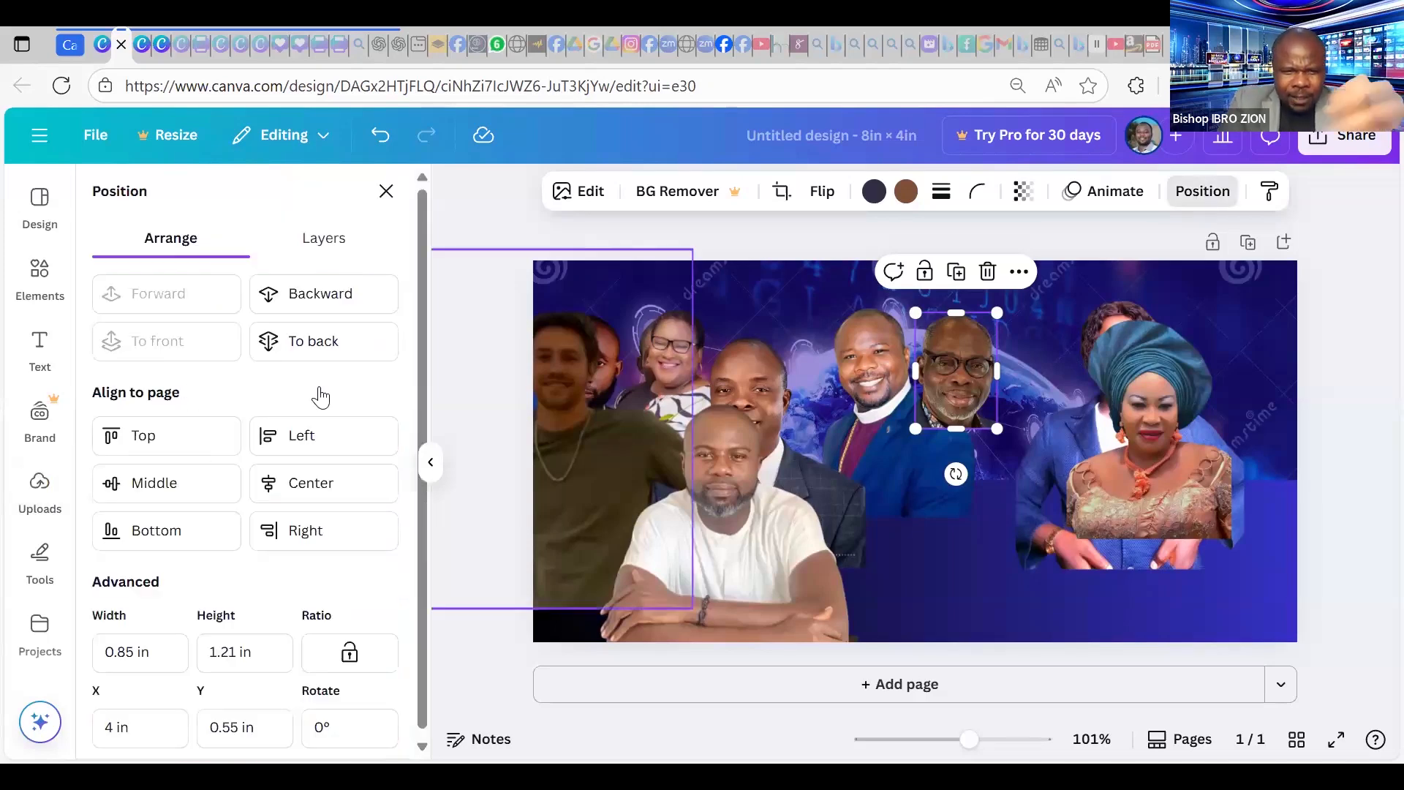
pyautogui.click(344, 315)
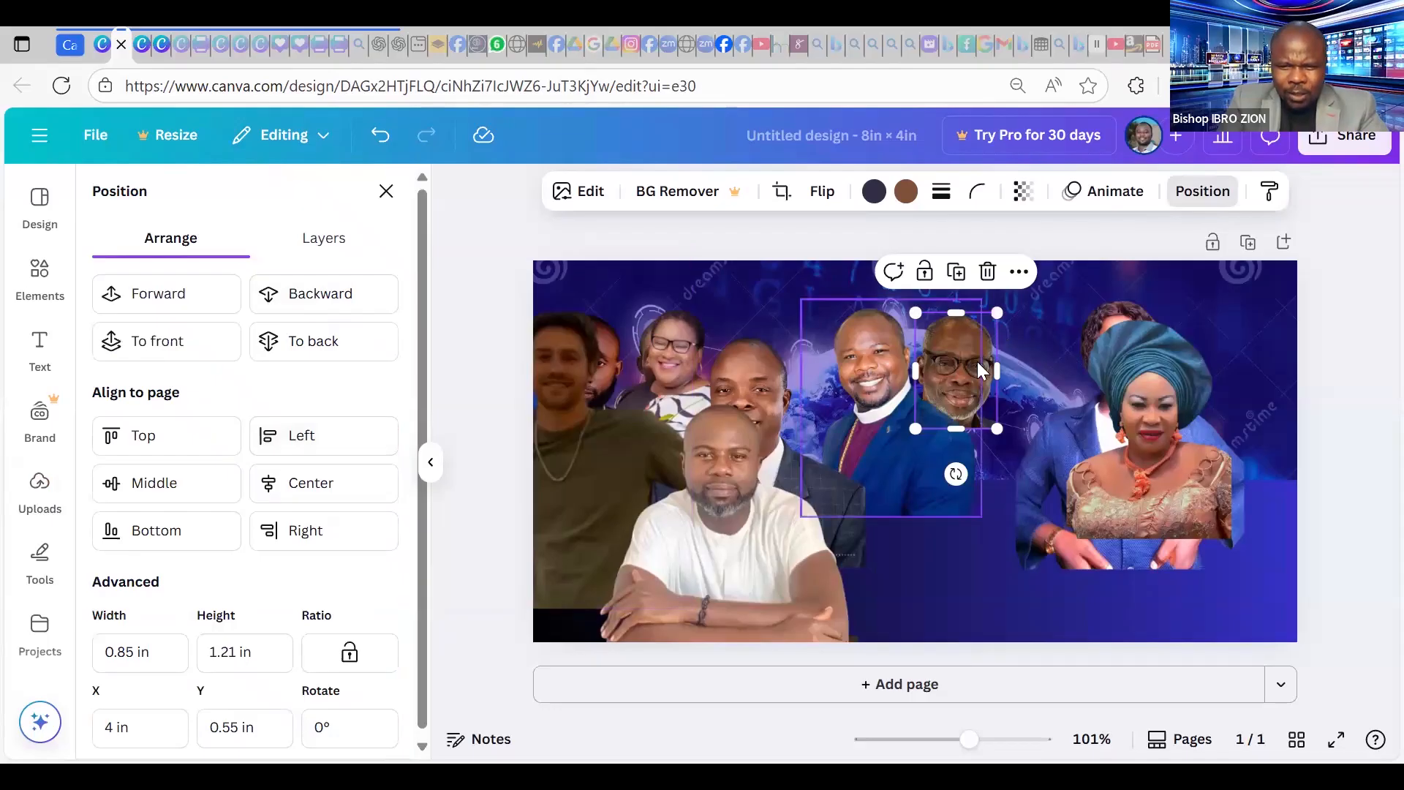
pyautogui.press('Up')
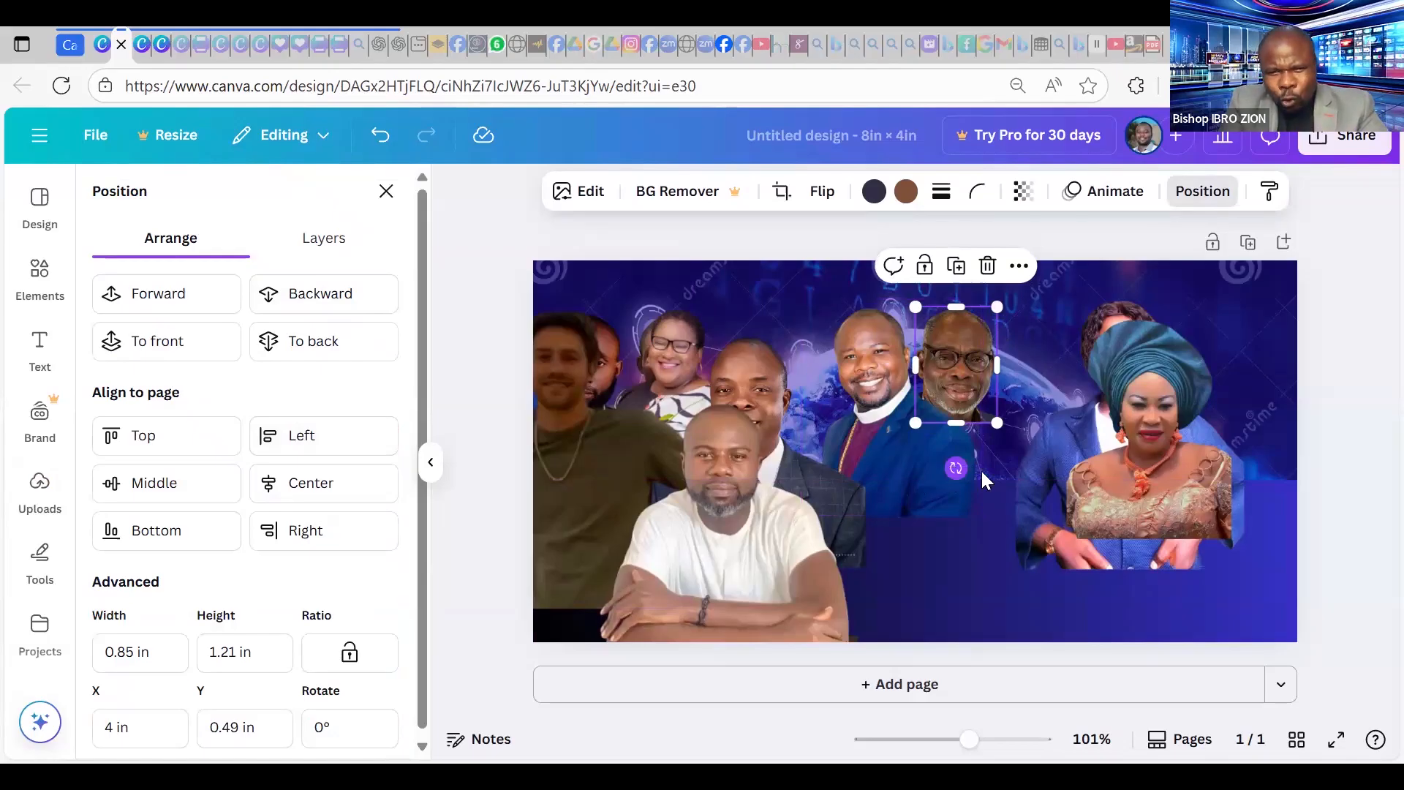
pyautogui.moveTo(956, 468); pyautogui.dragTo(985, 485)
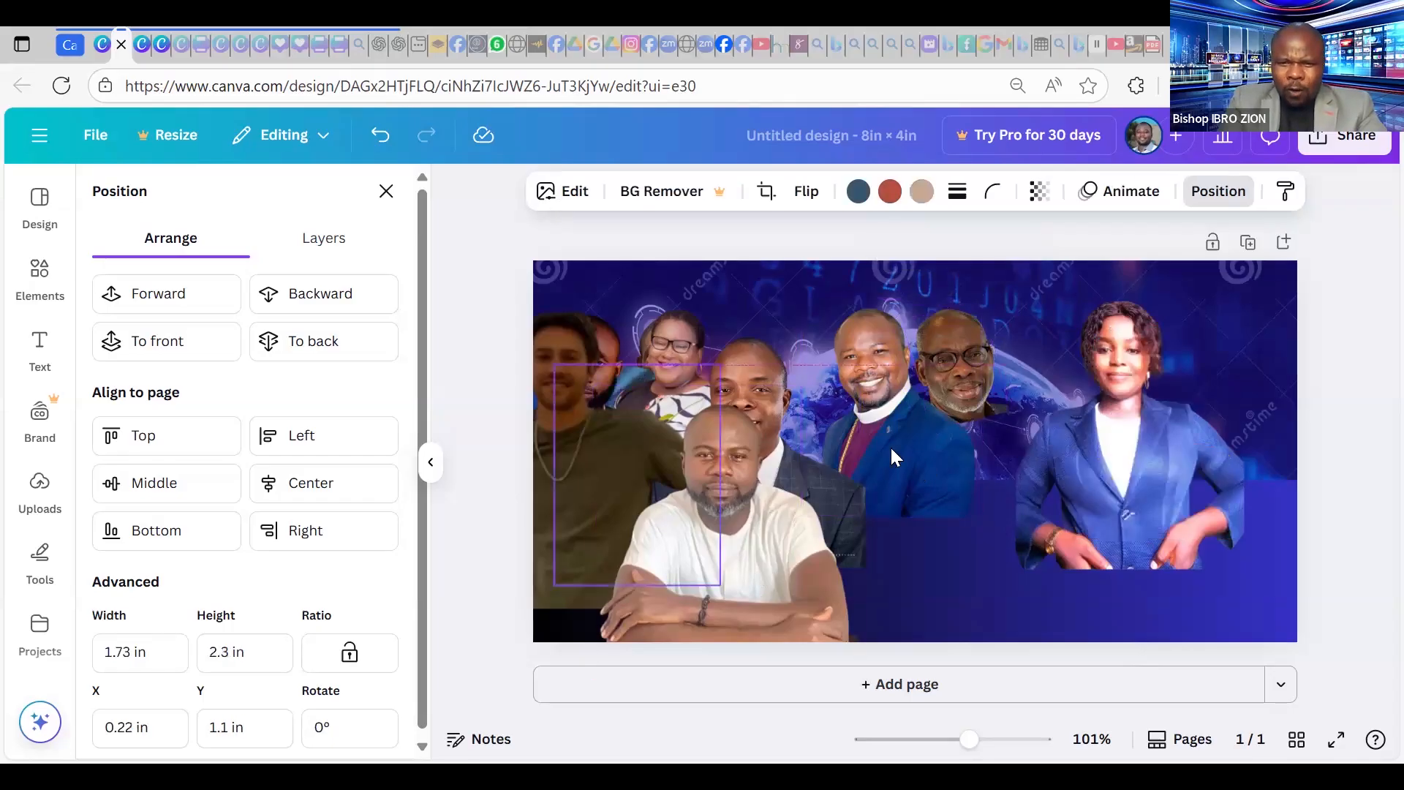
# Enlarge the blue-jacket woman, send her one layer back, and place her at the right edge.
pyautogui.moveTo(1142, 457); pyautogui.dragTo(1060, 470)
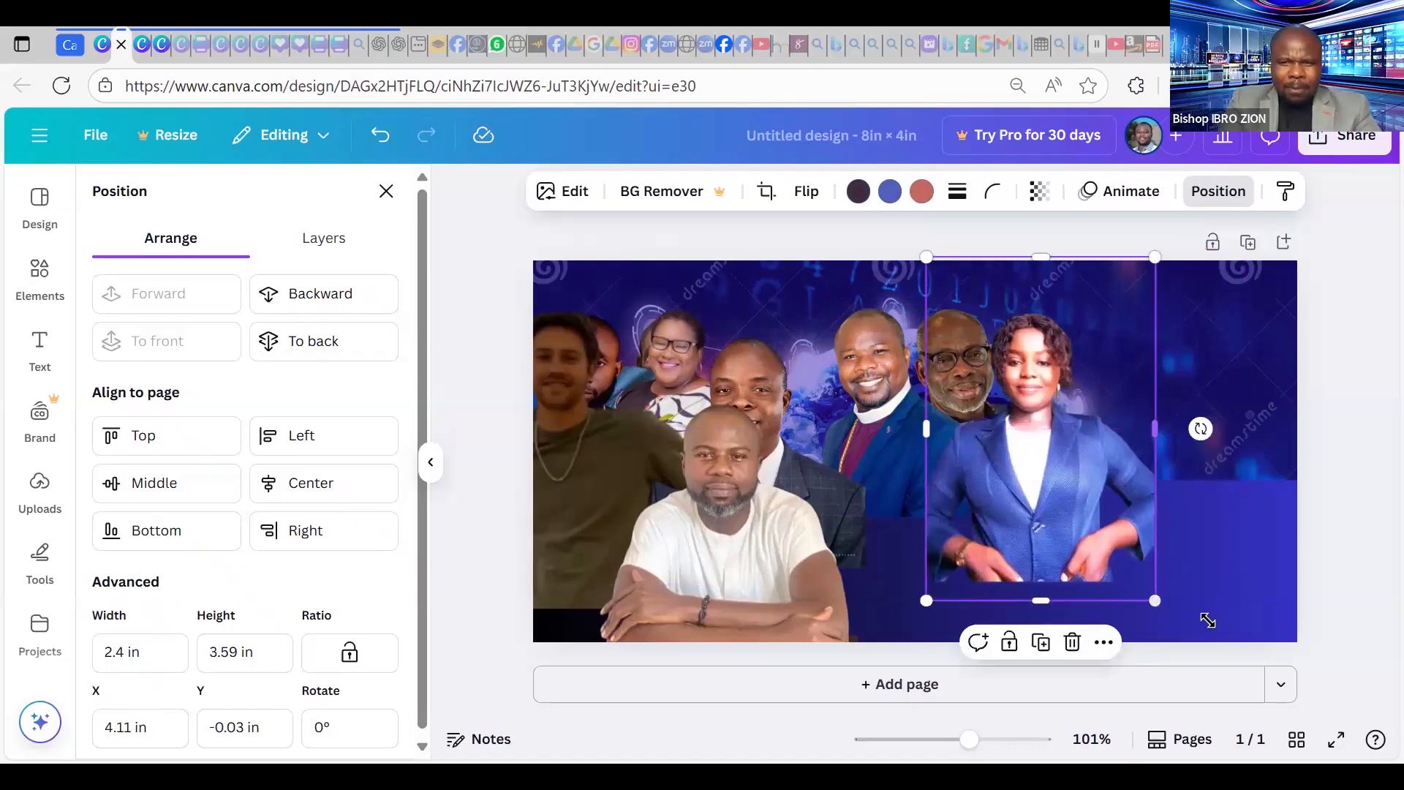
pyautogui.moveTo(1156, 601); pyautogui.dragTo(1177, 633)
pyautogui.moveTo(1061, 487); pyautogui.dragTo(1051, 480)
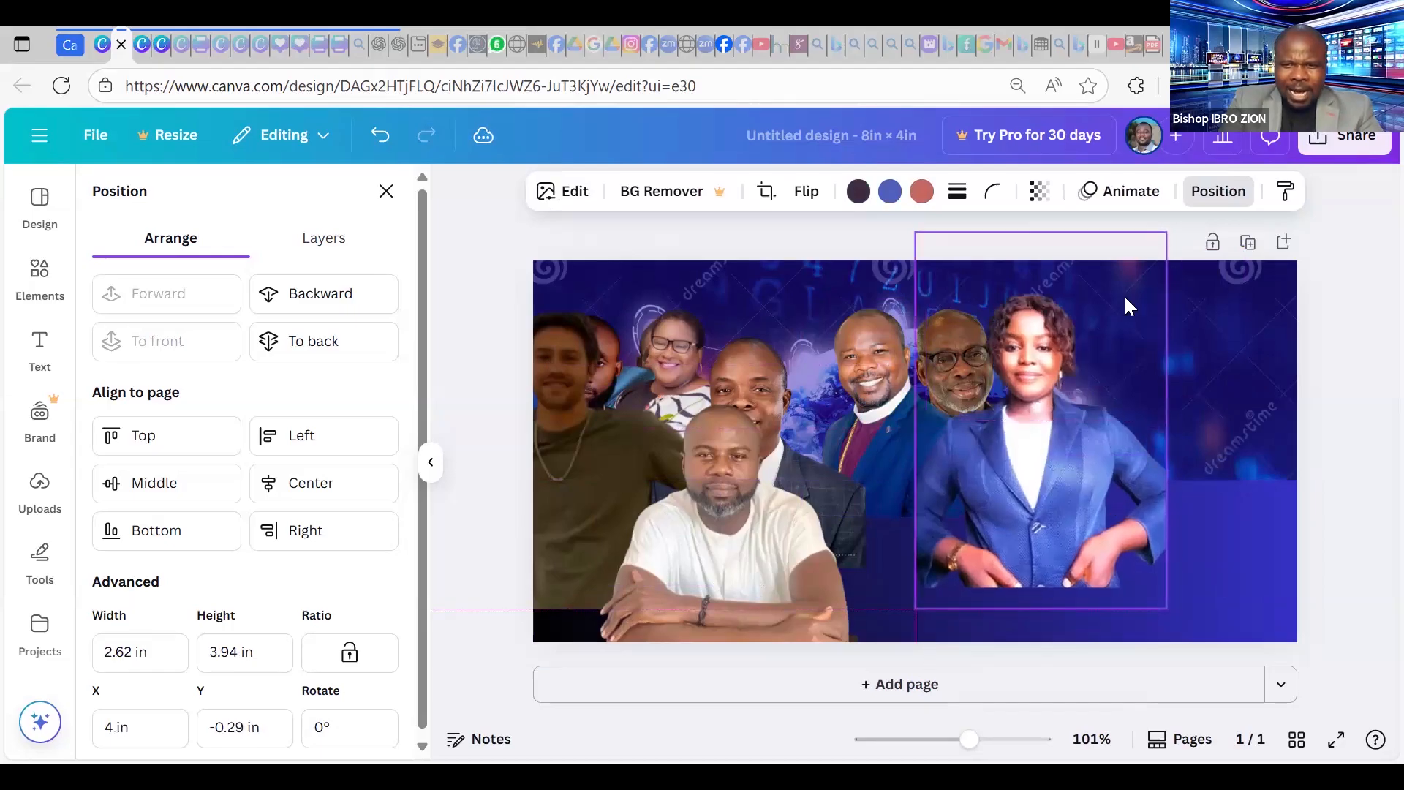
pyautogui.click(333, 305)
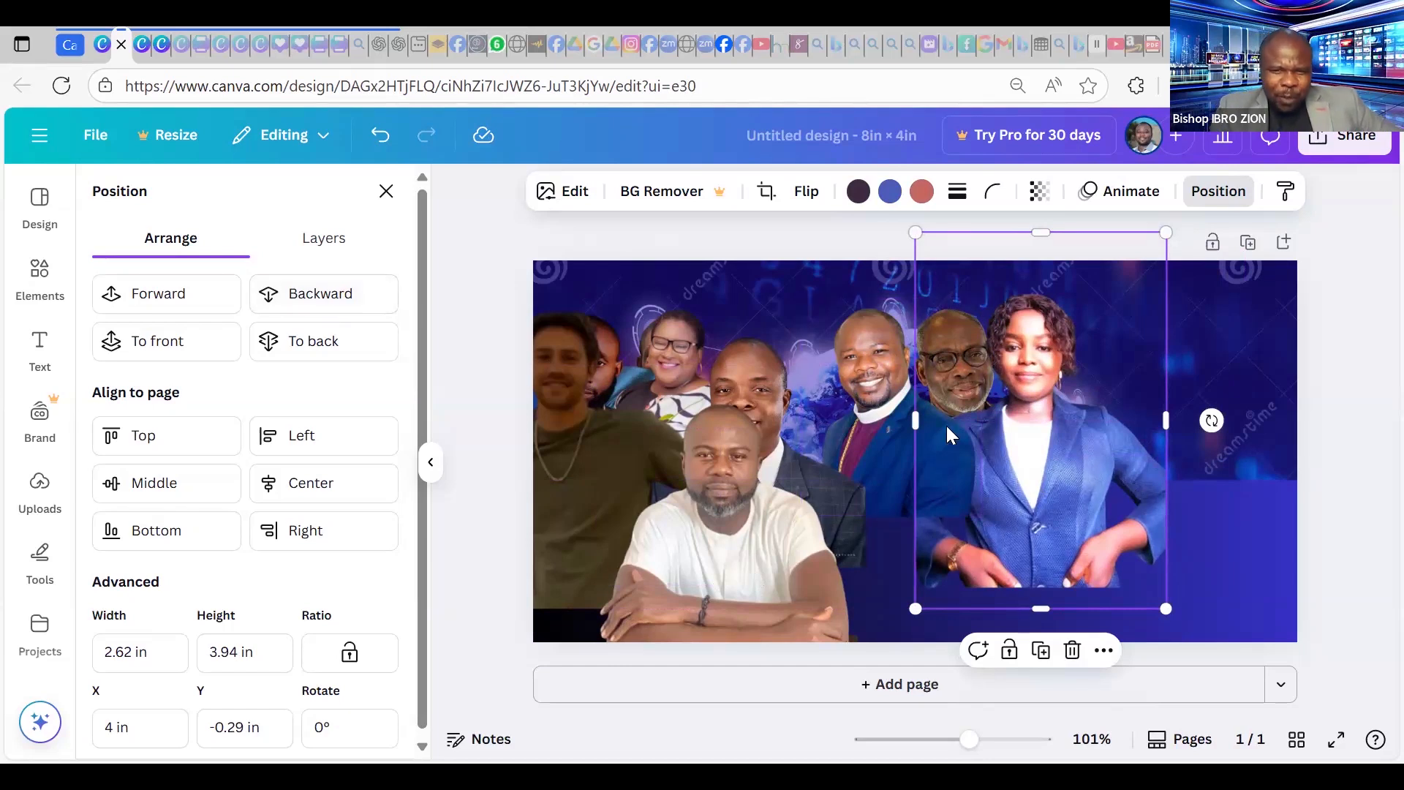
pyautogui.moveTo(969, 360); pyautogui.dragTo(1098, 376)
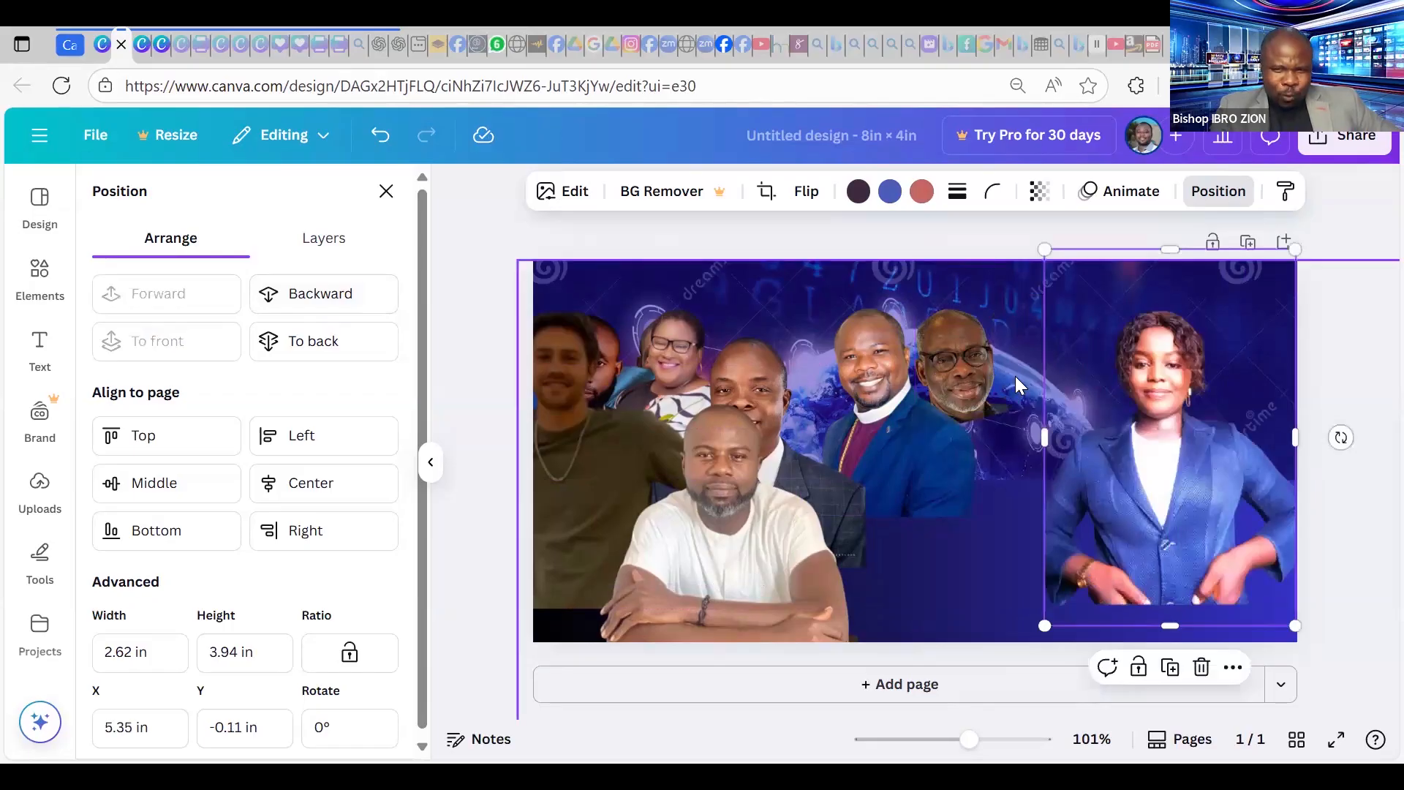
# Drop the glasses man's headshot toward the bottom and move the suited man beside the clergyman.
pyautogui.click(964, 391)
pyautogui.moveTo(964, 395); pyautogui.dragTo(976, 579)
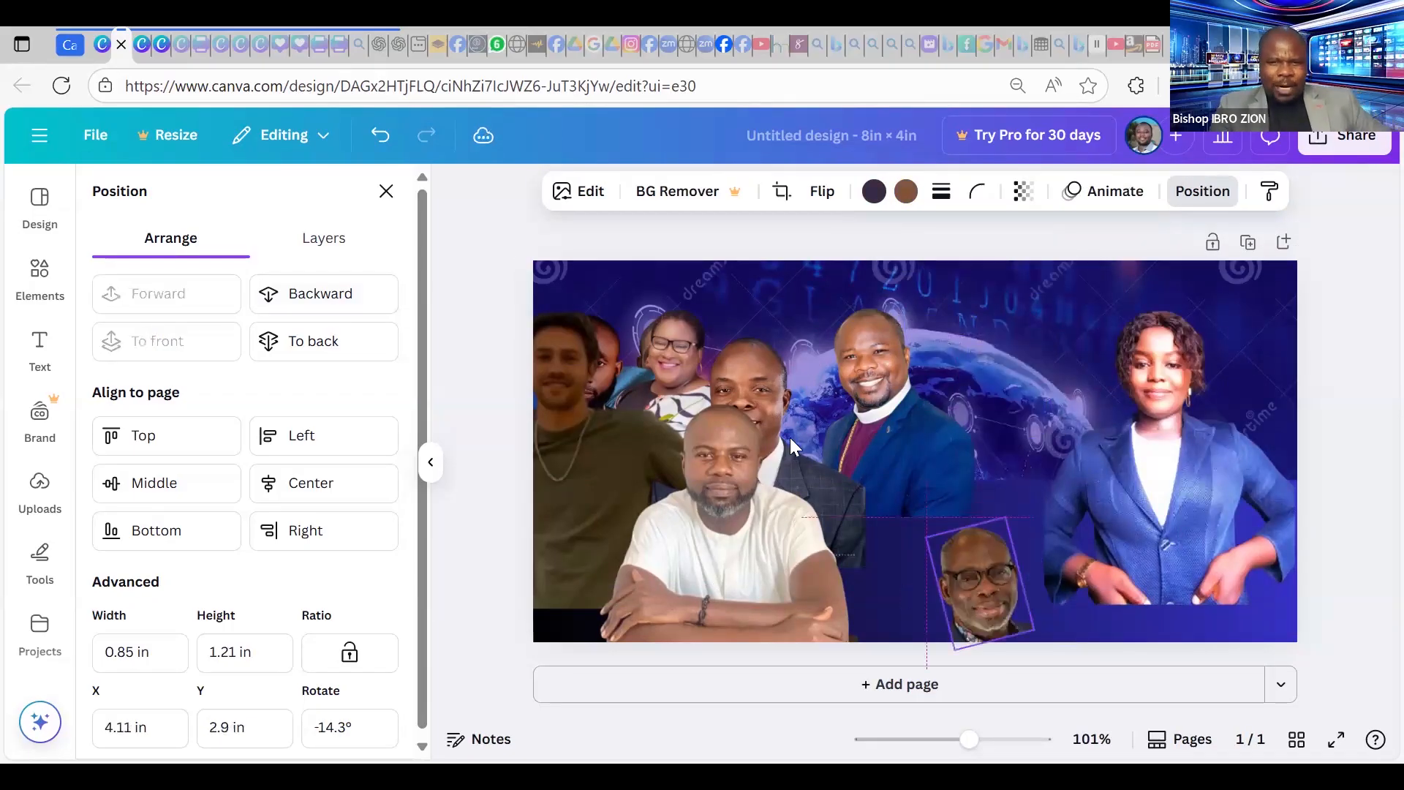
pyautogui.moveTo(763, 368); pyautogui.dragTo(985, 382)
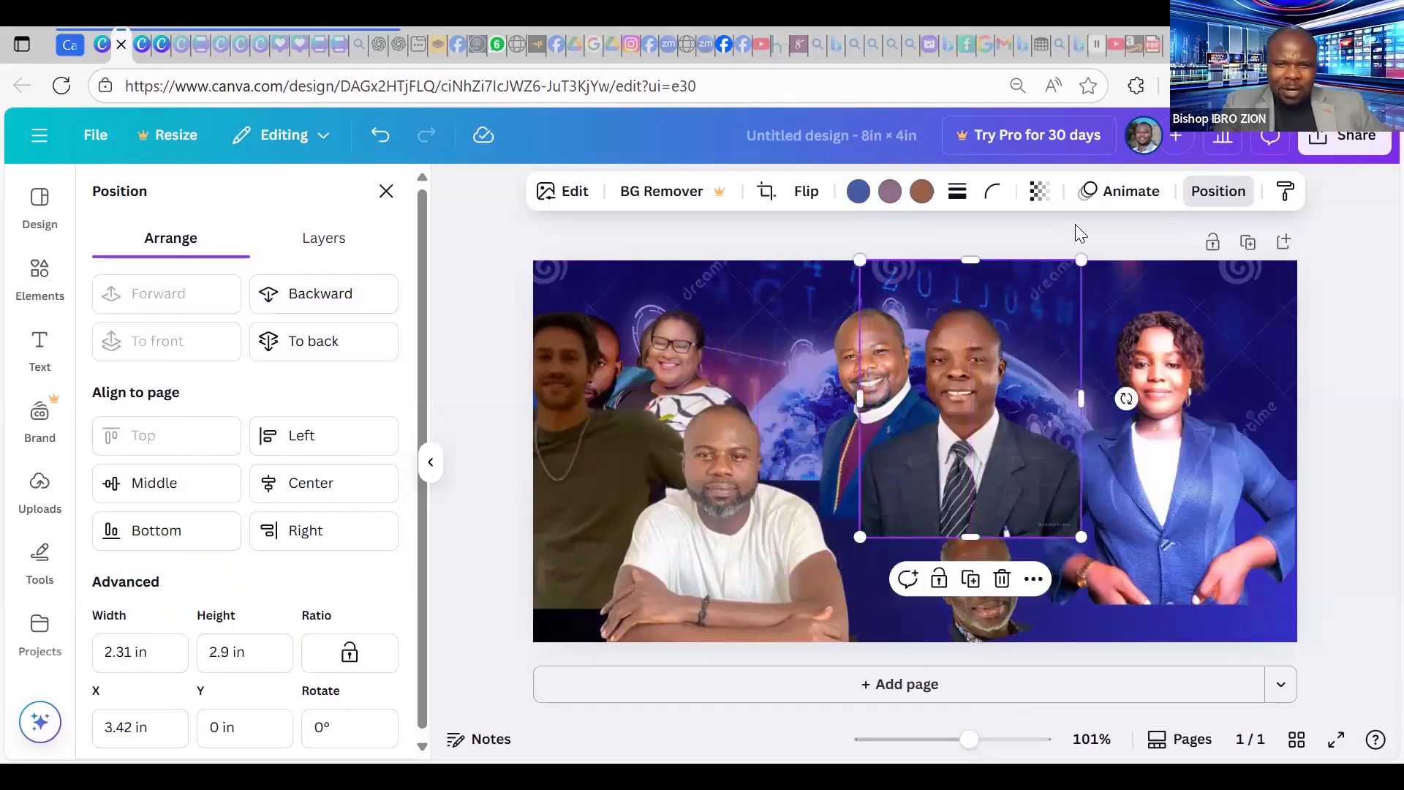
# Reorder layers so the suited man and blue-jacket woman sit behind the clergyman, sliding the woman left.
pyautogui.click(346, 299)
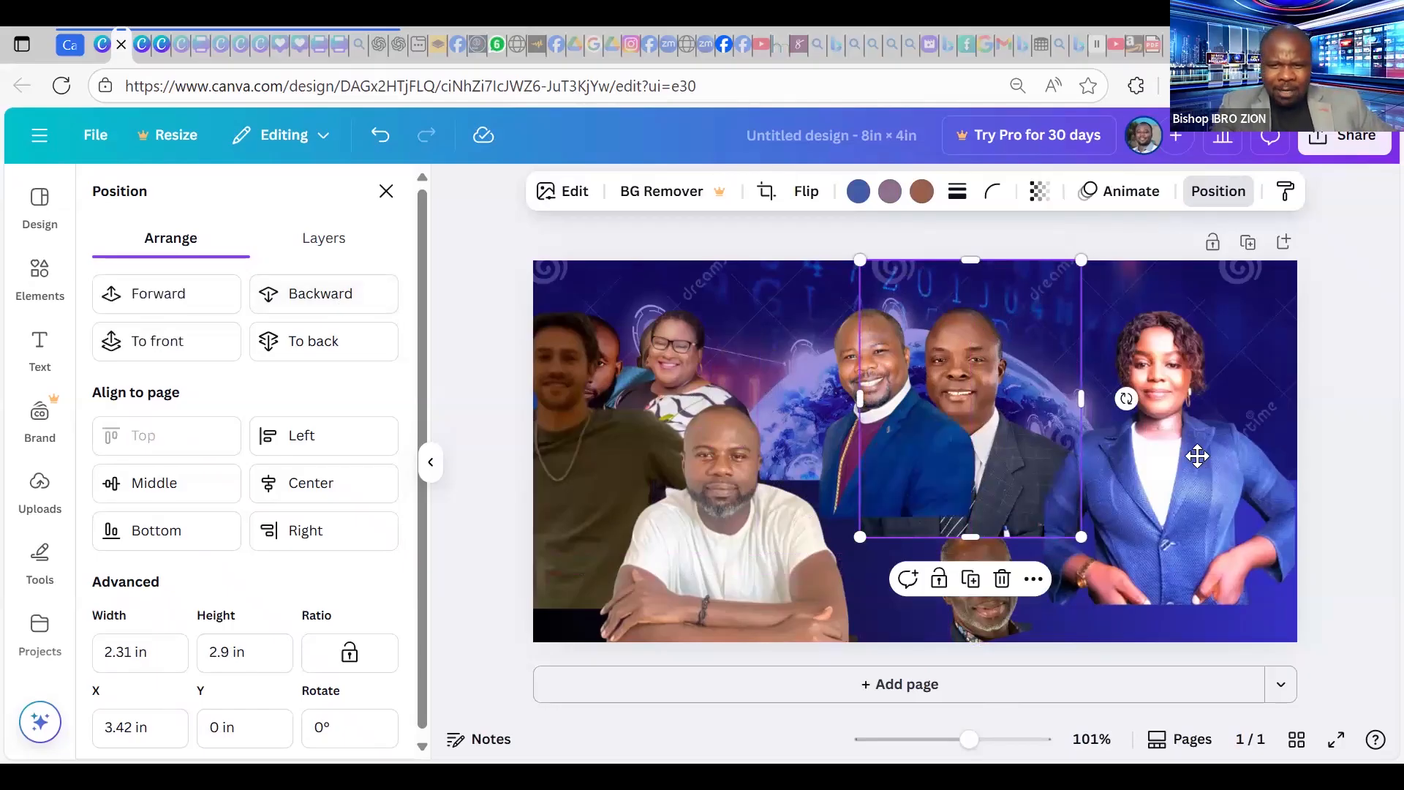
pyautogui.moveTo(1088, 454); pyautogui.dragTo(1063, 483)
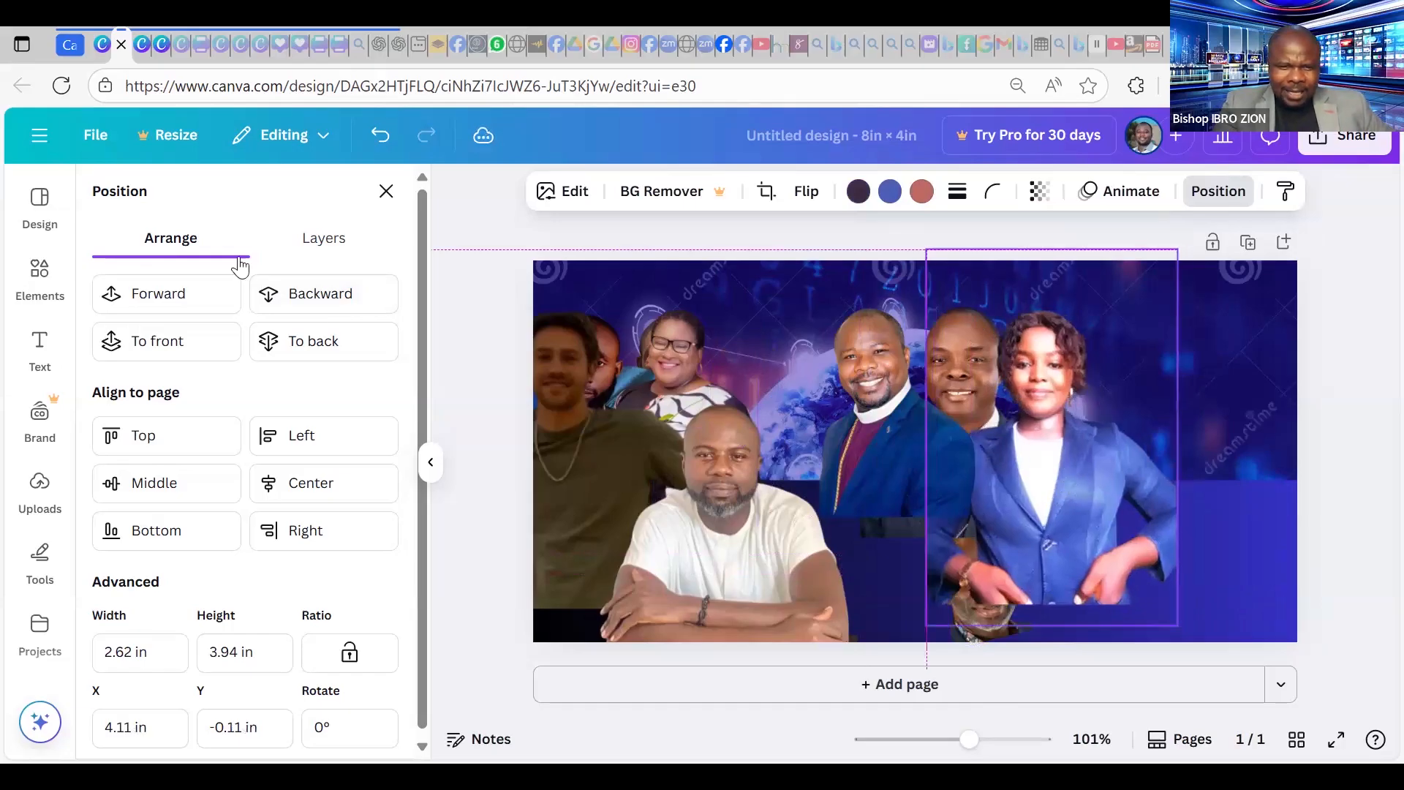
pyautogui.click(317, 311)
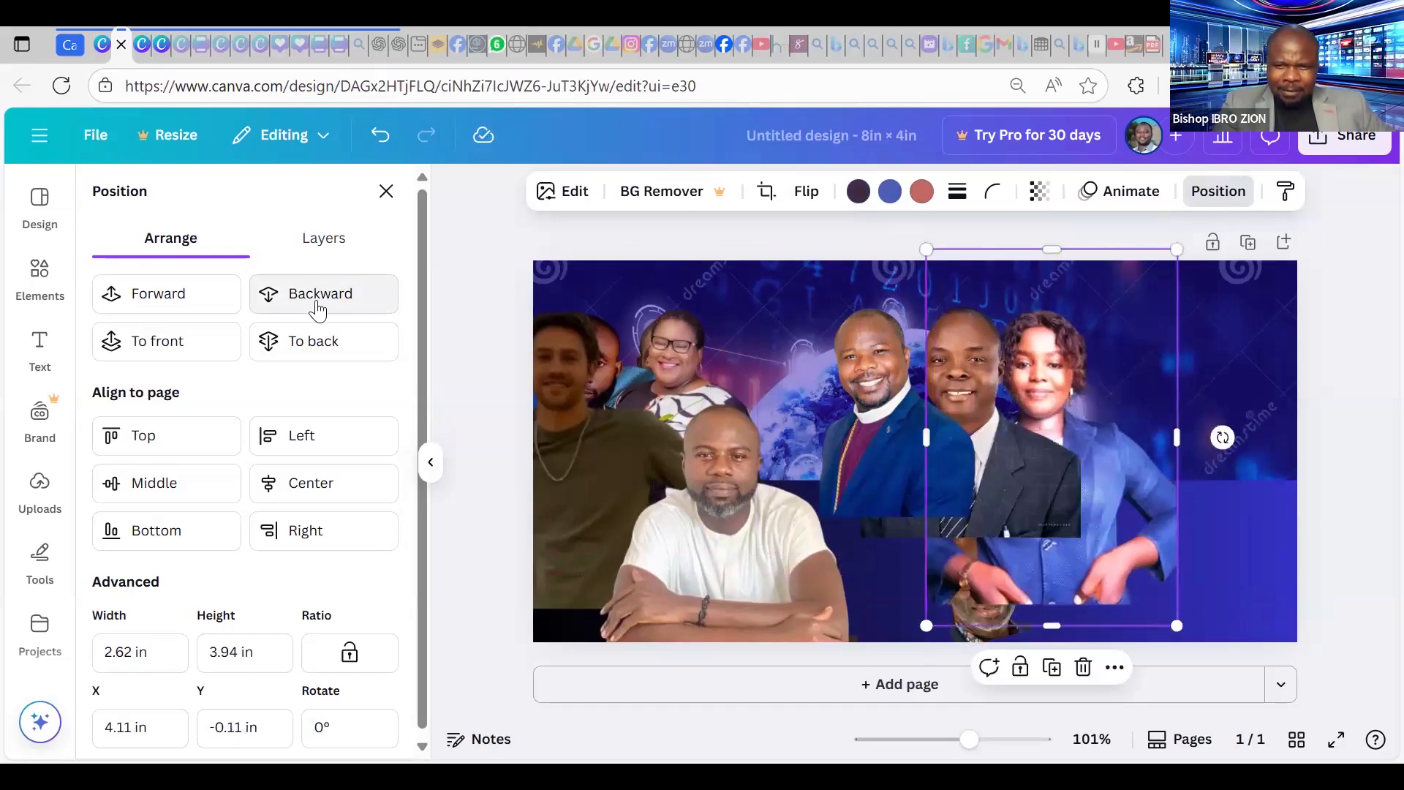
pyautogui.click(318, 310)
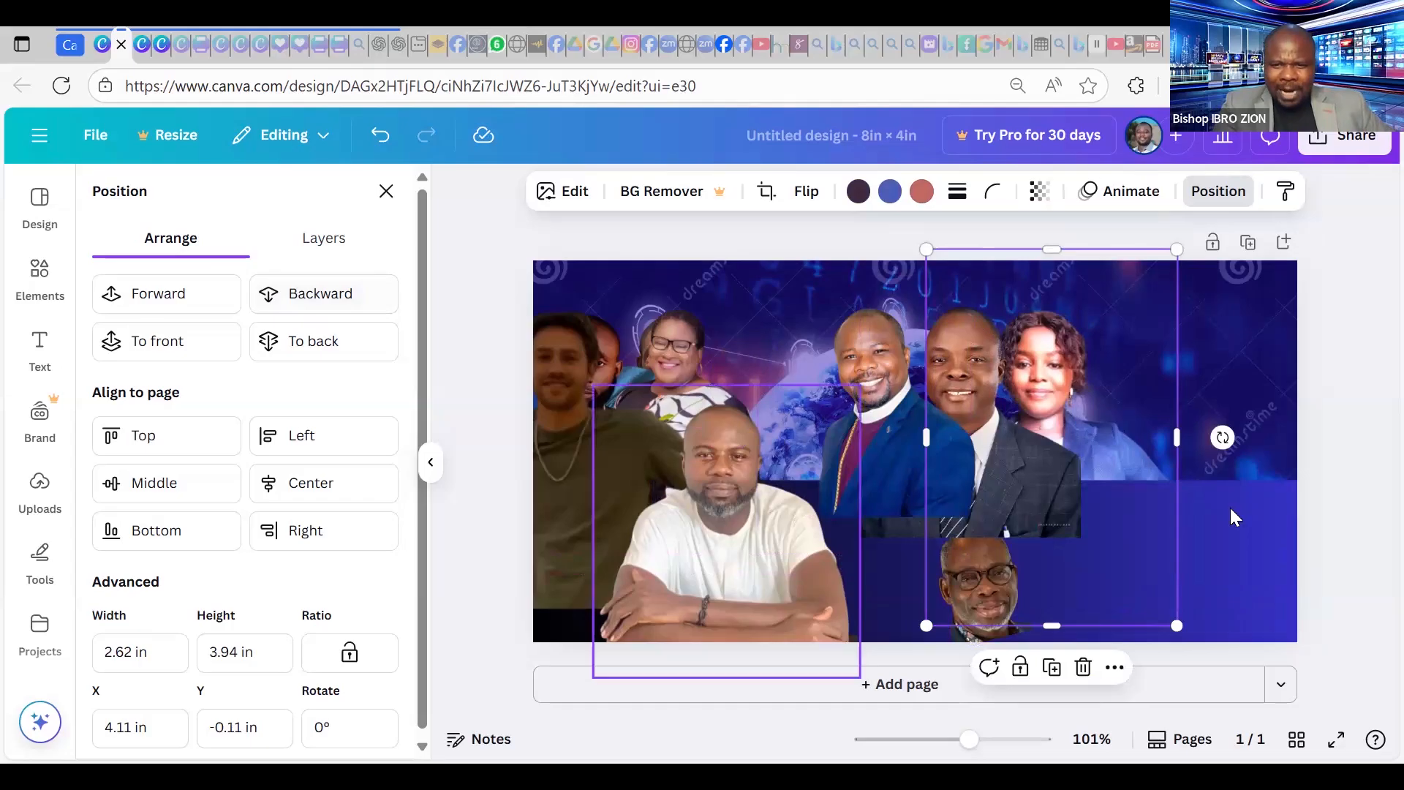
pyautogui.click(377, 305)
pyautogui.click(379, 305)
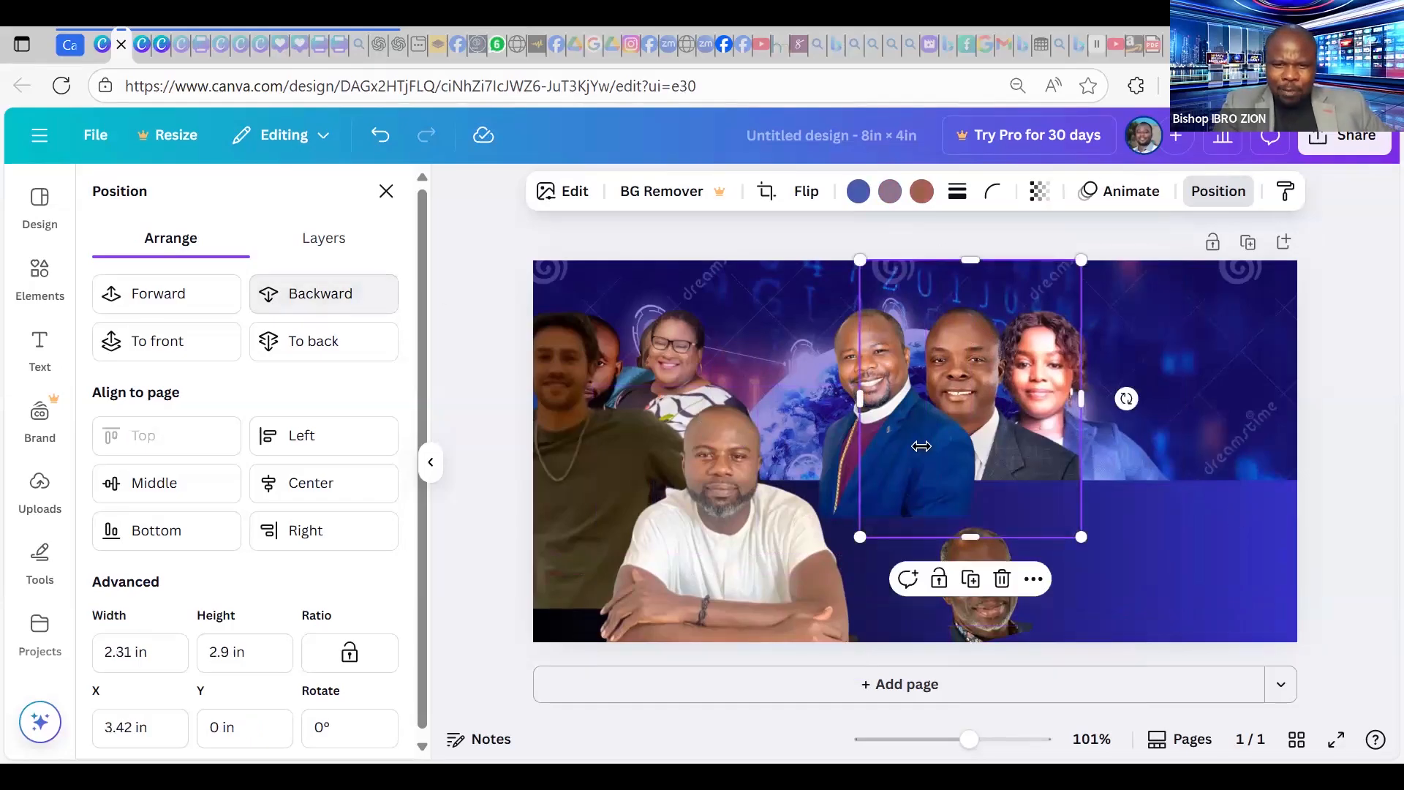
pyautogui.click(341, 293)
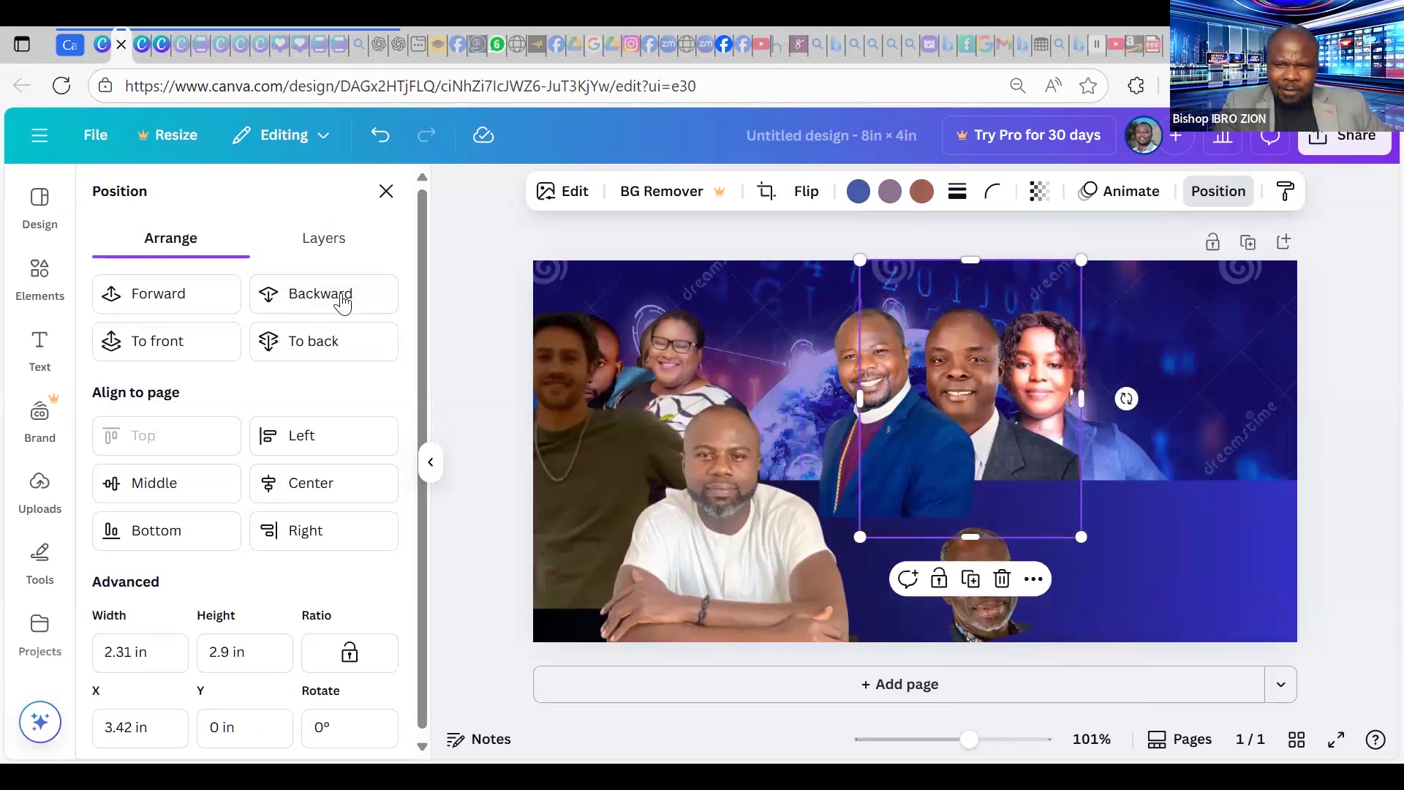
pyautogui.click(149, 300)
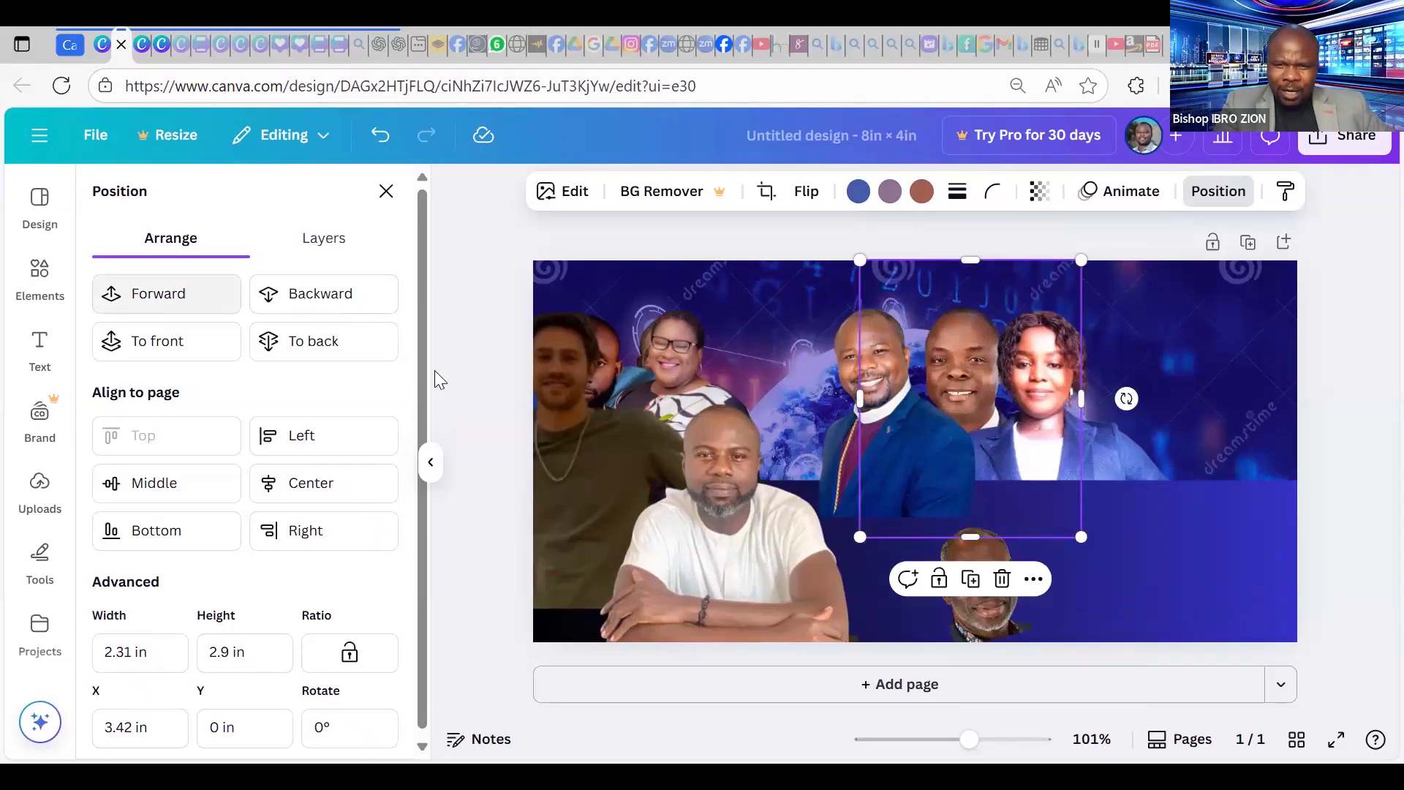
# Send the clergyman's photo back a layer and tilt the blue-jacket woman slightly.
pyautogui.click(834, 337)
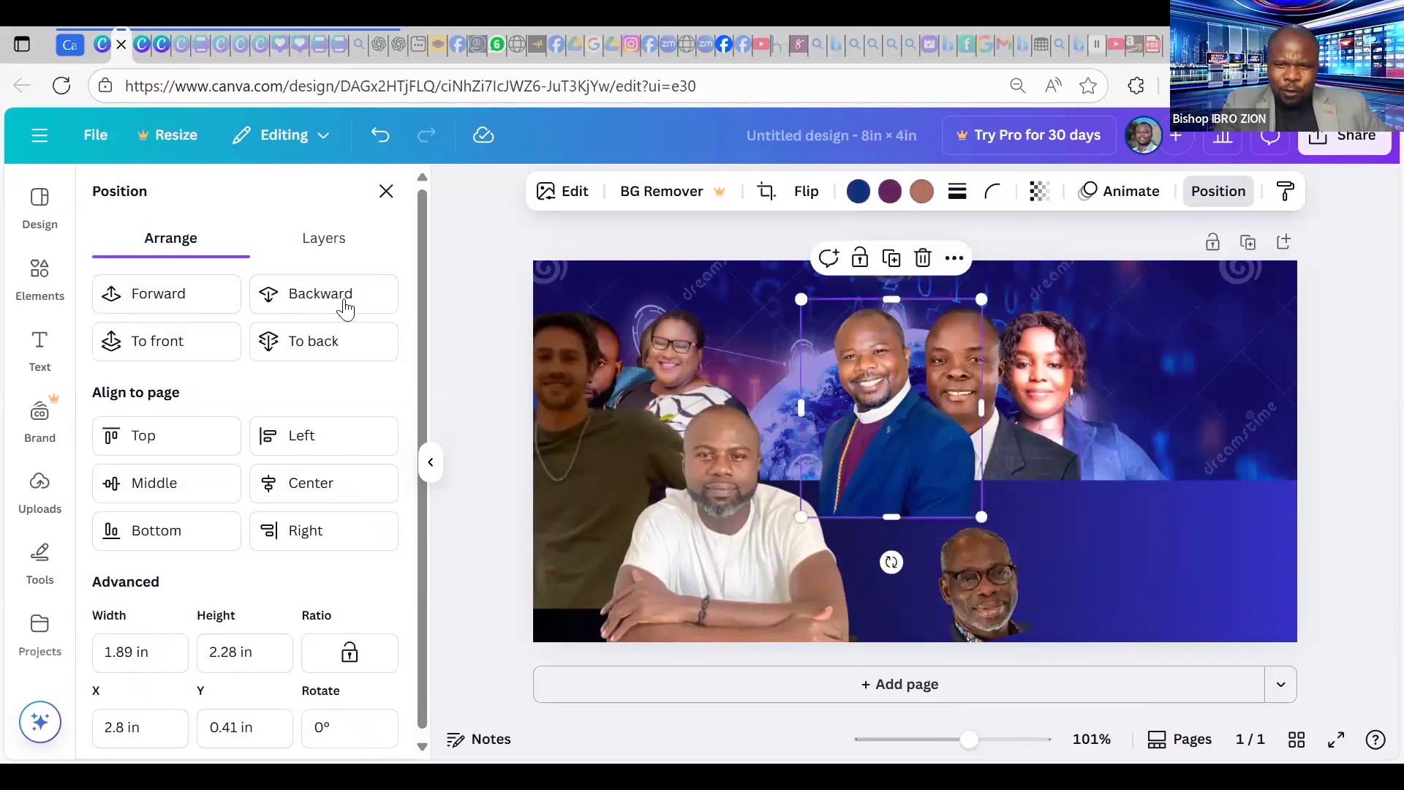
pyautogui.click(345, 308)
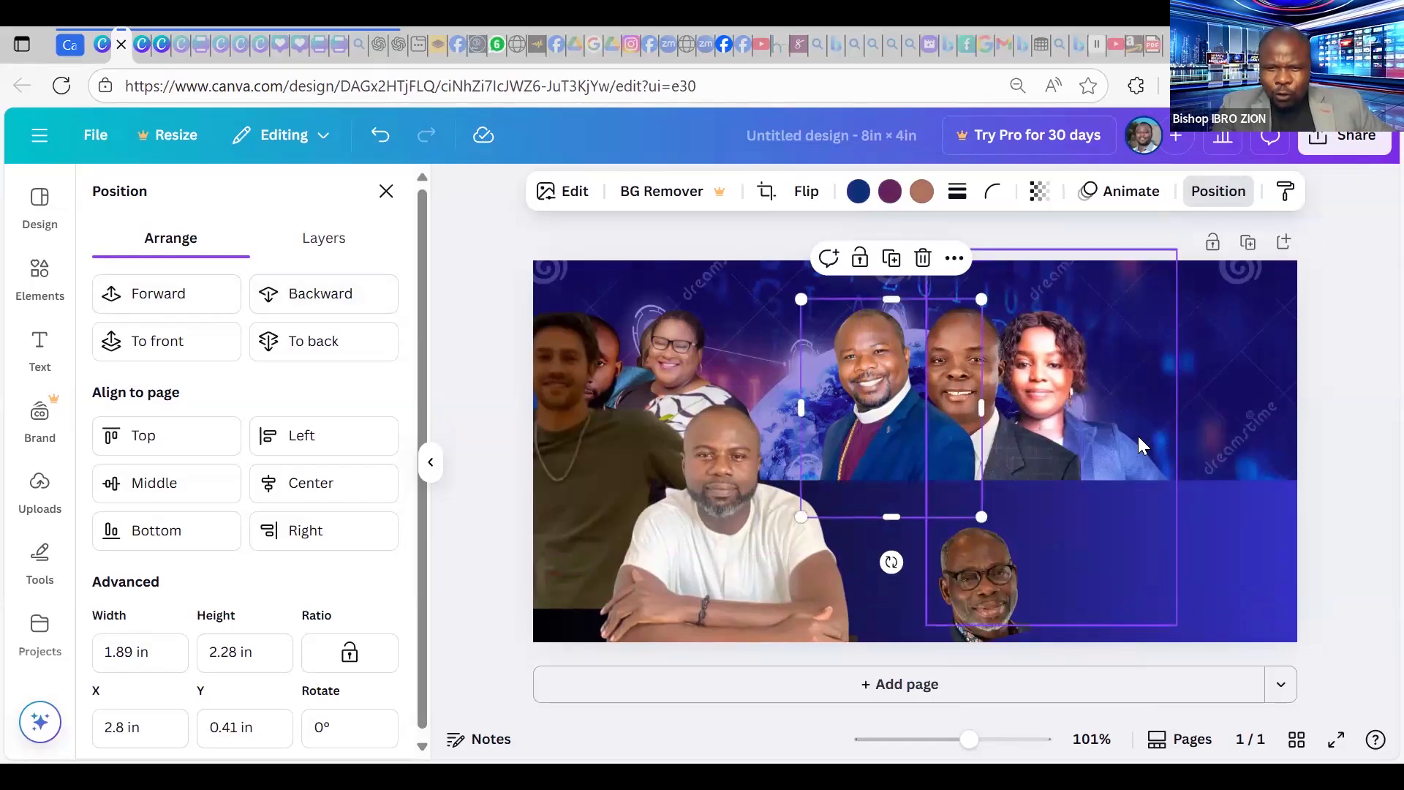
pyautogui.click(1138, 439)
pyautogui.moveTo(1231, 438); pyautogui.dragTo(1192, 439)
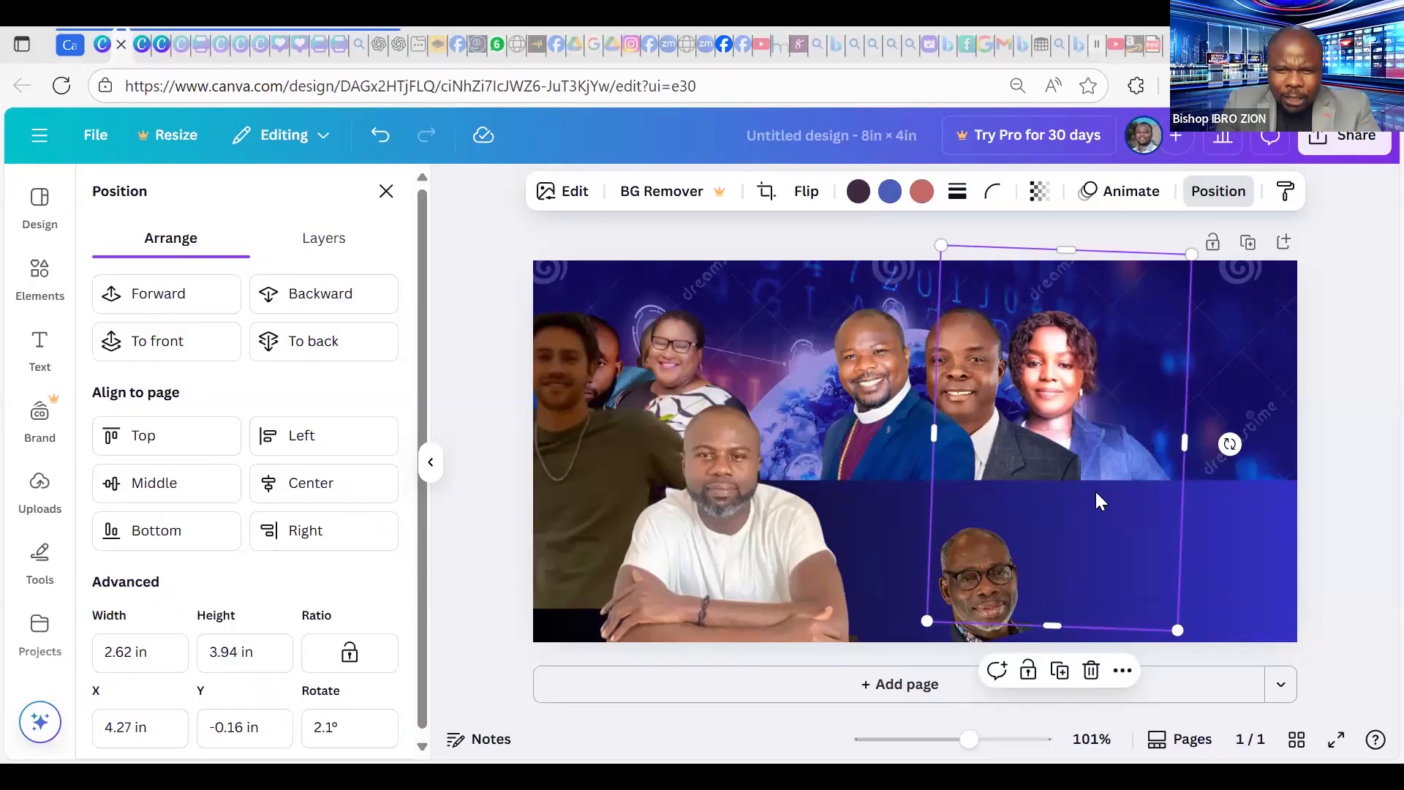
# Resize the white-shirt man, move him to X 5.06 in, Y 0.4 in, two layers back.
pyautogui.moveTo(734, 541); pyautogui.dragTo(1156, 453)
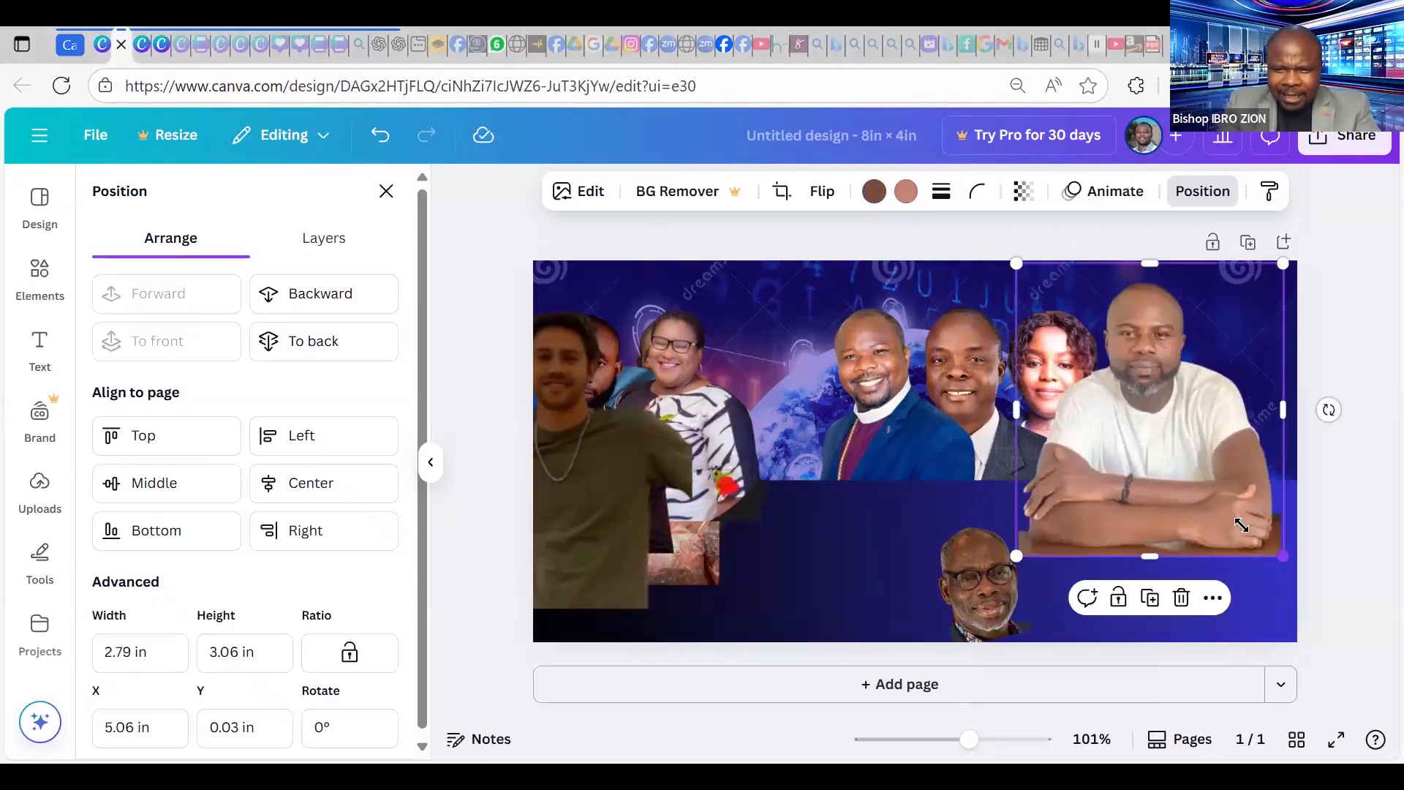
pyautogui.moveTo(1241, 525); pyautogui.dragTo(1207, 486)
pyautogui.moveTo(1137, 408); pyautogui.dragTo(1138, 446)
pyautogui.moveTo(1240, 298); pyautogui.dragTo(1271, 273)
pyautogui.moveTo(1176, 416); pyautogui.dragTo(1164, 433)
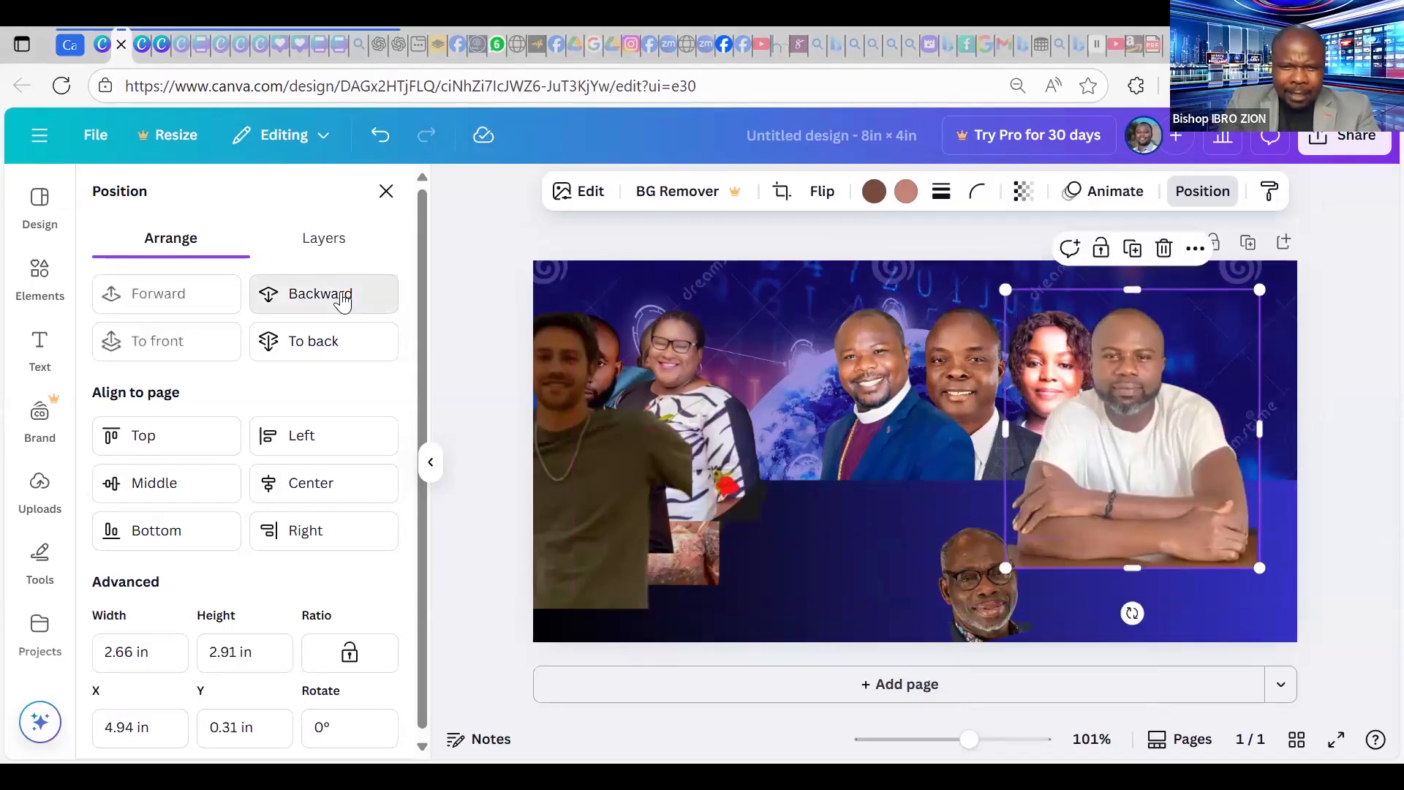
pyautogui.click(345, 300)
pyautogui.click(346, 300)
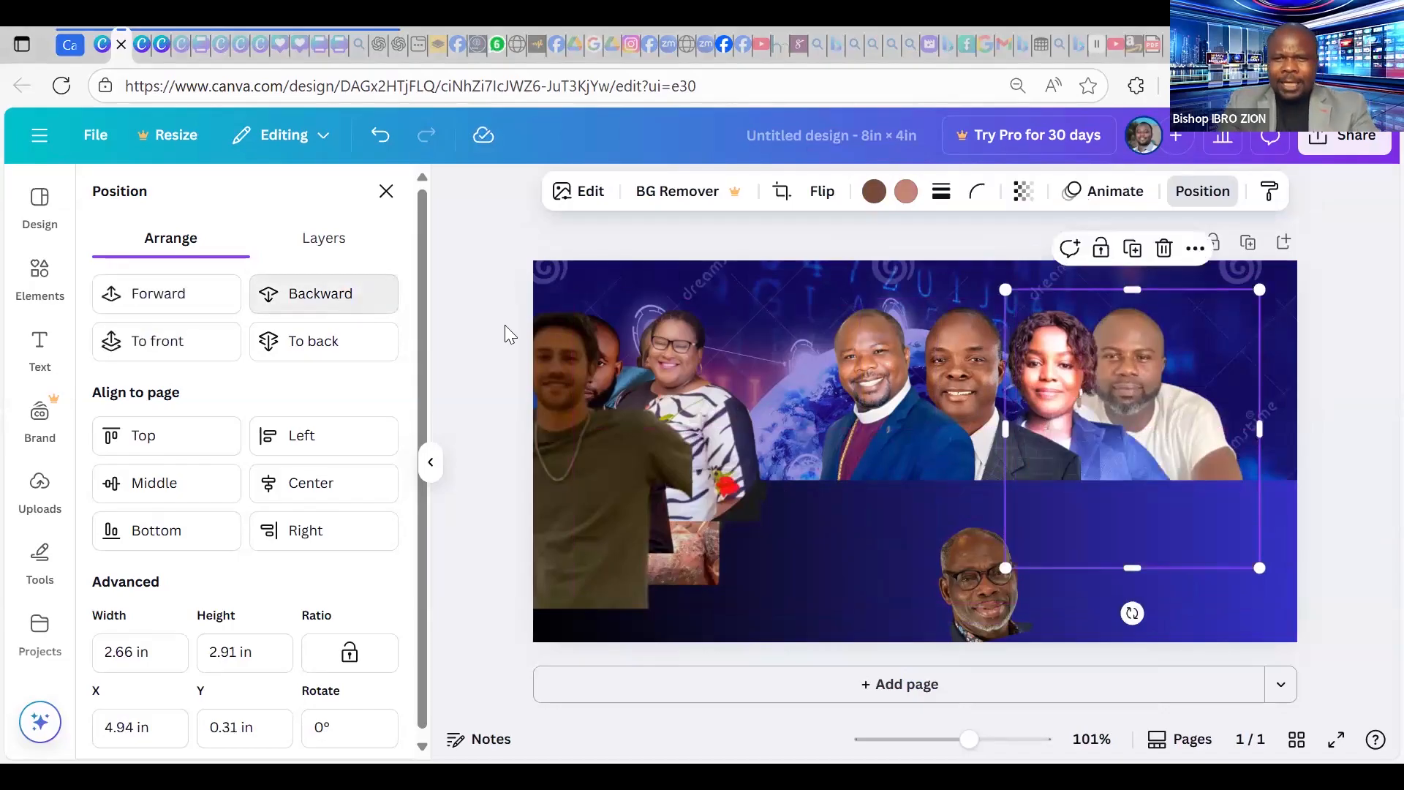
pyautogui.moveTo(1211, 412); pyautogui.dragTo(1224, 416)
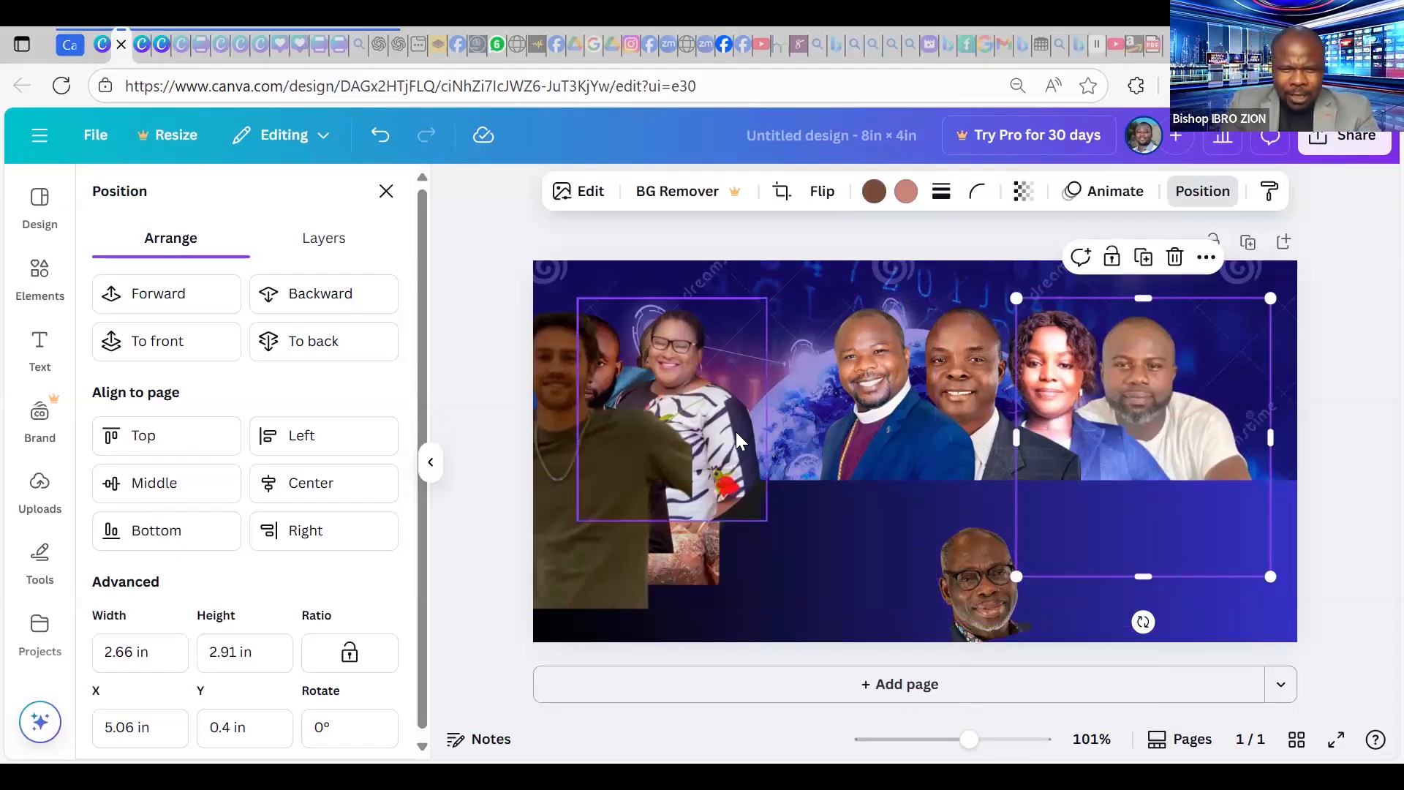
# Move and enlarge the zebra-dress woman's photo, send it three layers back, and tilt it about -6°.
pyautogui.moveTo(722, 425); pyautogui.dragTo(841, 422)
pyautogui.moveTo(693, 300); pyautogui.dragTo(664, 264)
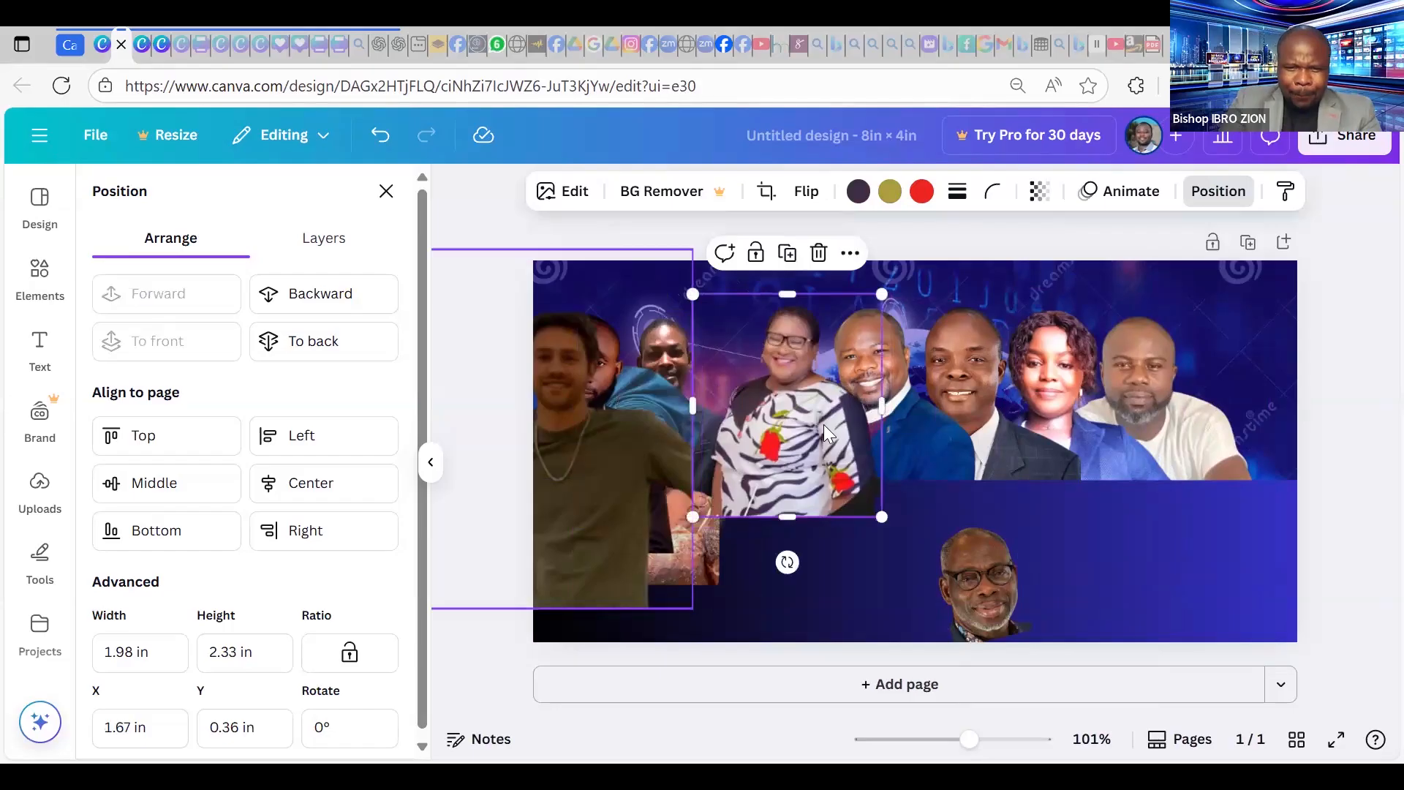
pyautogui.moveTo(879, 517); pyautogui.dragTo(911, 577)
pyautogui.moveTo(810, 472); pyautogui.dragTo(805, 477)
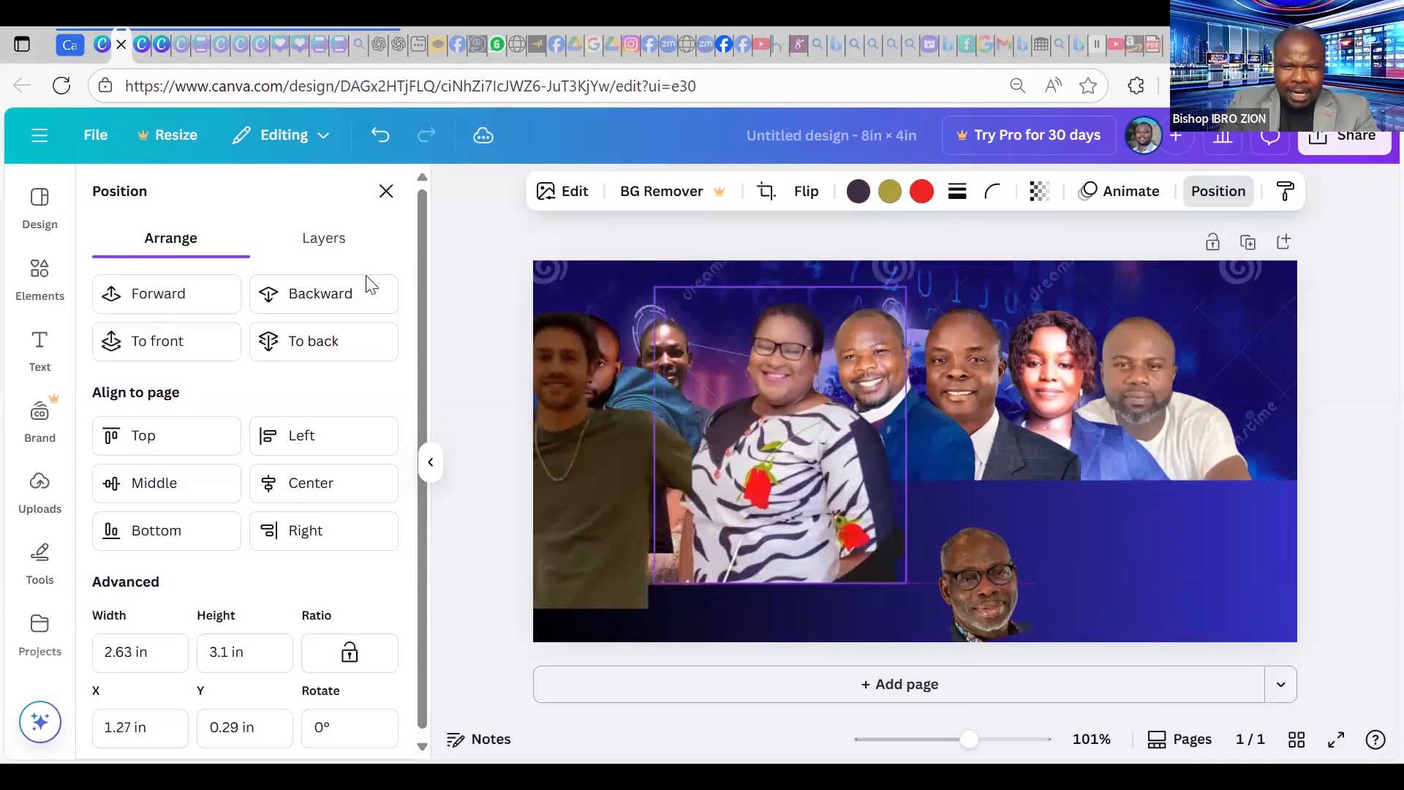
pyautogui.click(333, 302)
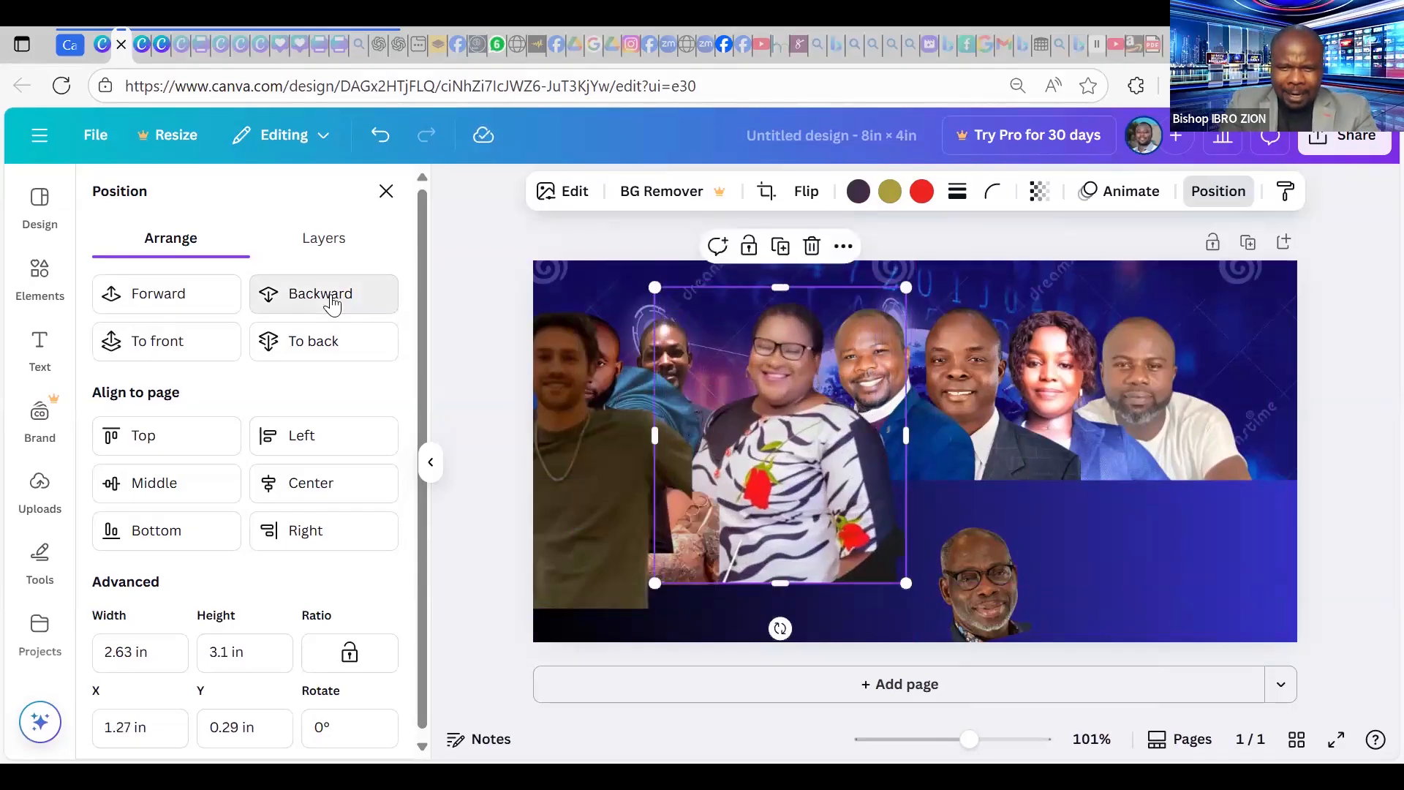
pyautogui.click(333, 302)
pyautogui.click(333, 303)
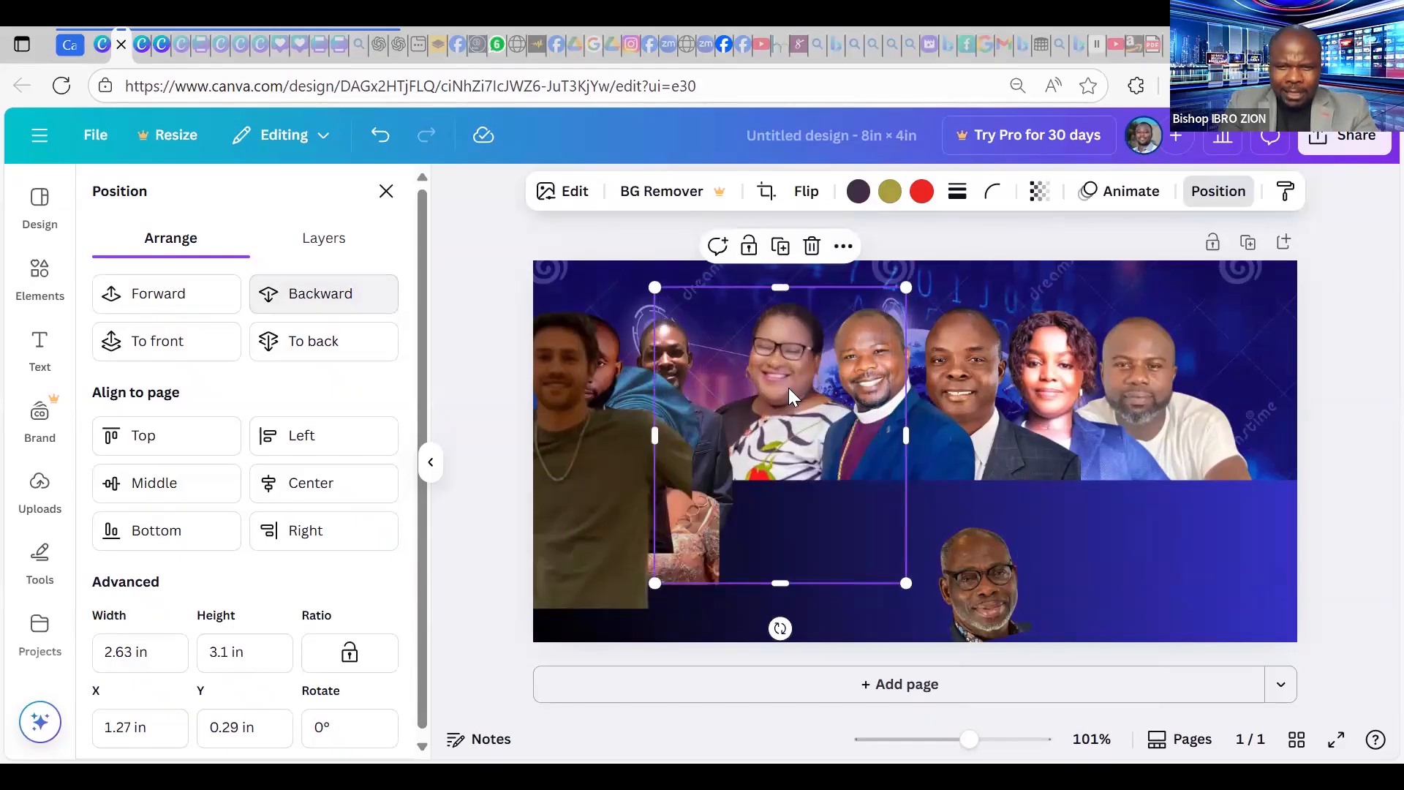
pyautogui.moveTo(798, 398); pyautogui.dragTo(808, 399)
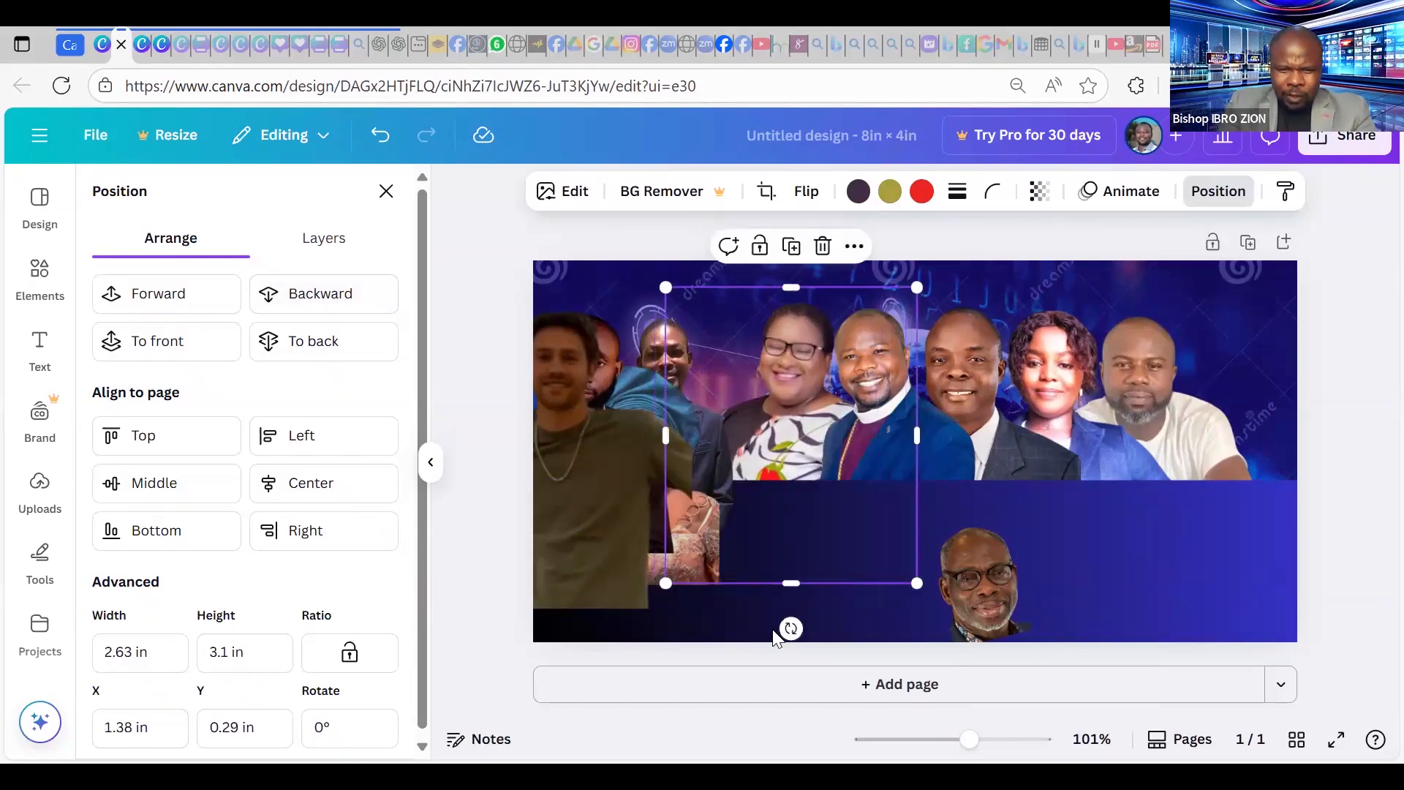
pyautogui.moveTo(793, 629); pyautogui.dragTo(811, 632)
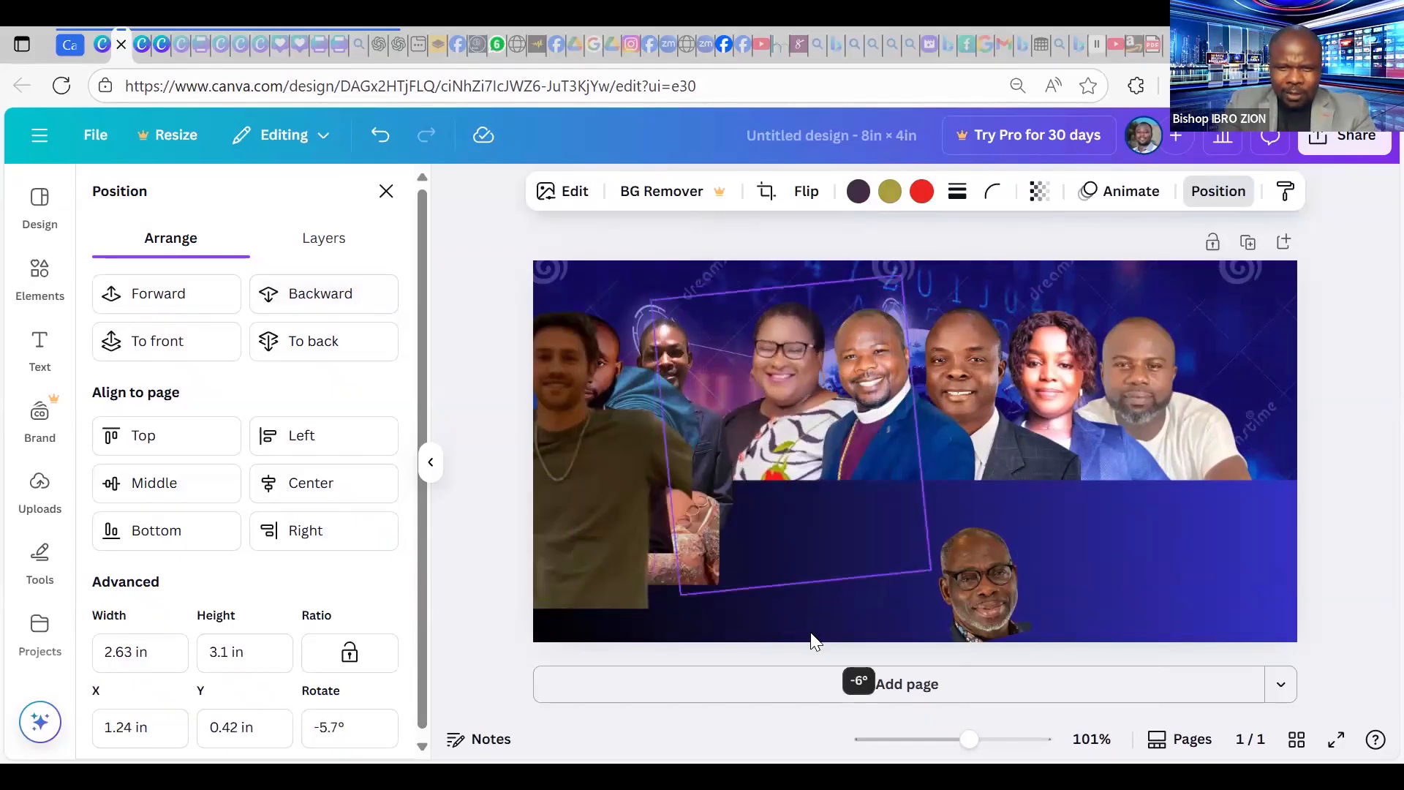
pyautogui.moveTo(798, 400); pyautogui.dragTo(796, 389)
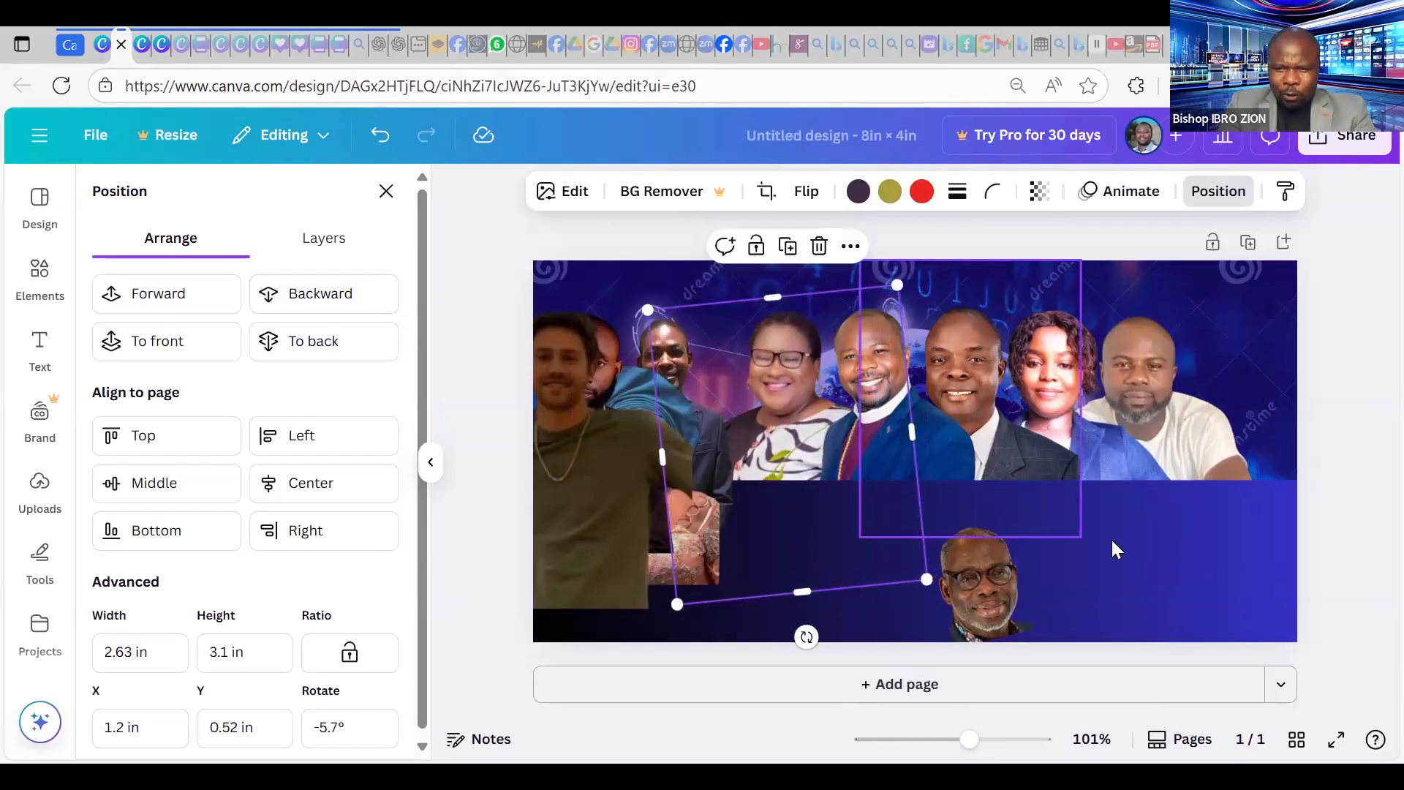
# Shrink the neighbouring portrait to 2.2 × 2.76 in and align the green-shirt man to X 0 in.
pyautogui.click(1076, 533)
pyautogui.moveTo(1081, 539); pyautogui.dragTo(1041, 444)
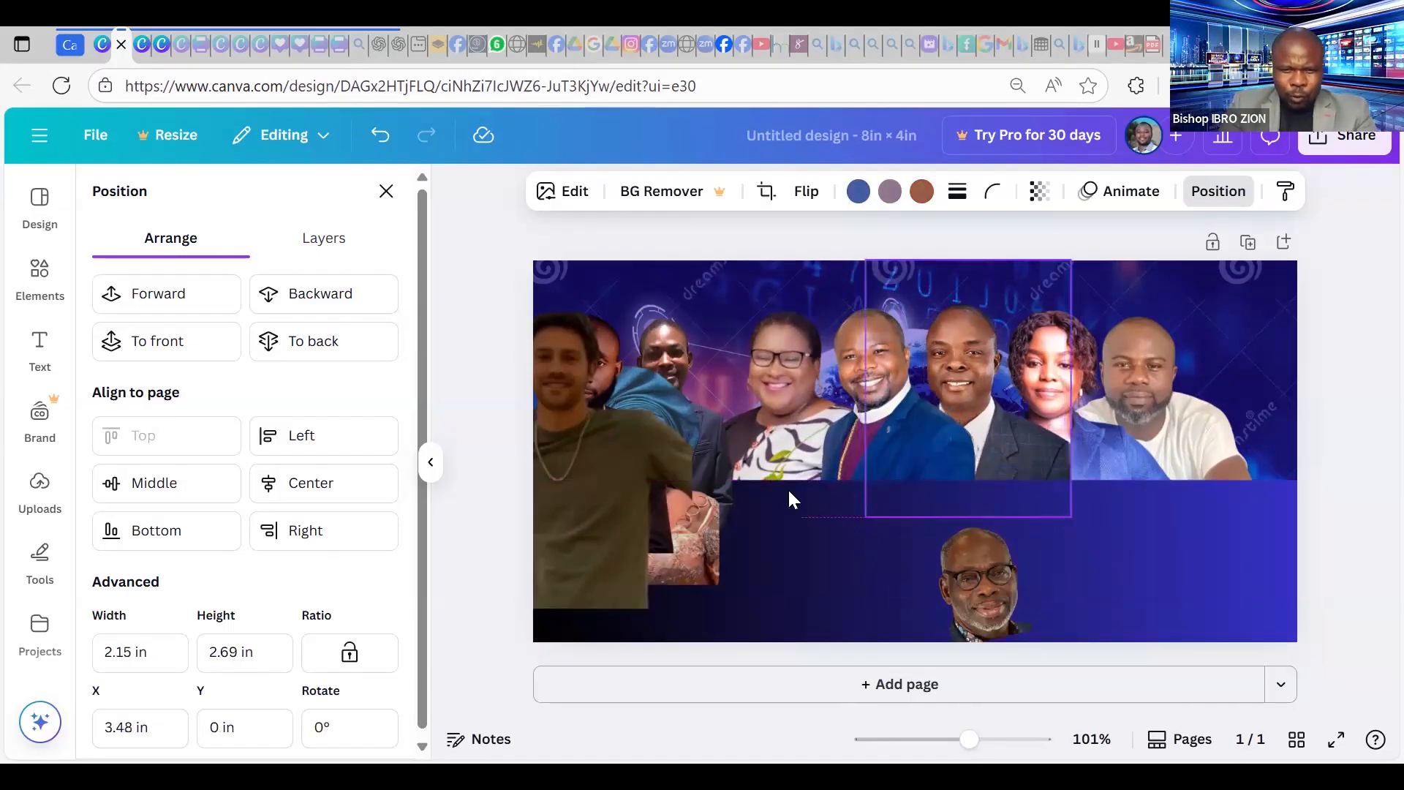
pyautogui.moveTo(604, 463); pyautogui.dragTo(757, 447)
pyautogui.moveTo(836, 474); pyautogui.dragTo(809, 474)
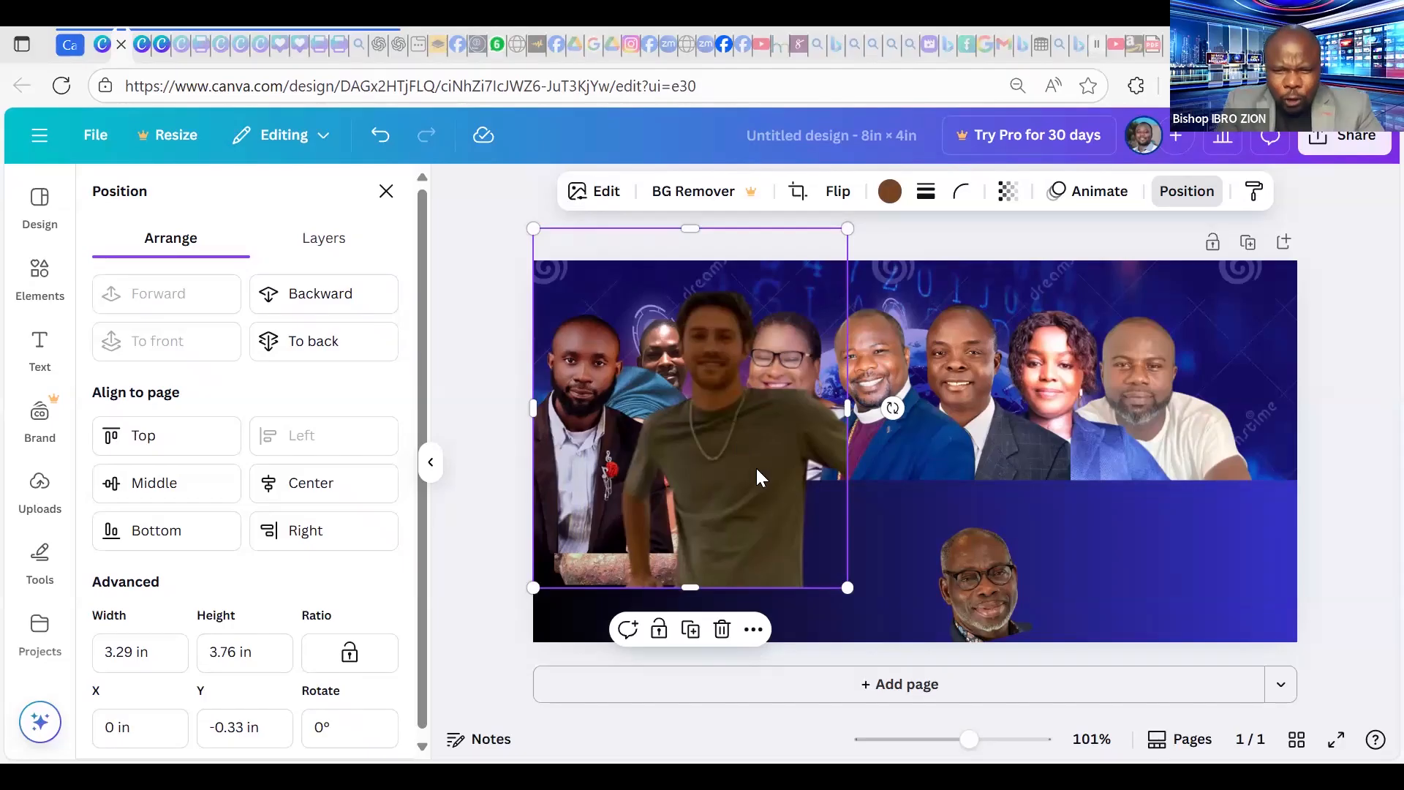
# Shift the green-shirt man's photo inward and try brightness values in its Adjust settings.
pyautogui.moveTo(759, 464); pyautogui.dragTo(838, 505)
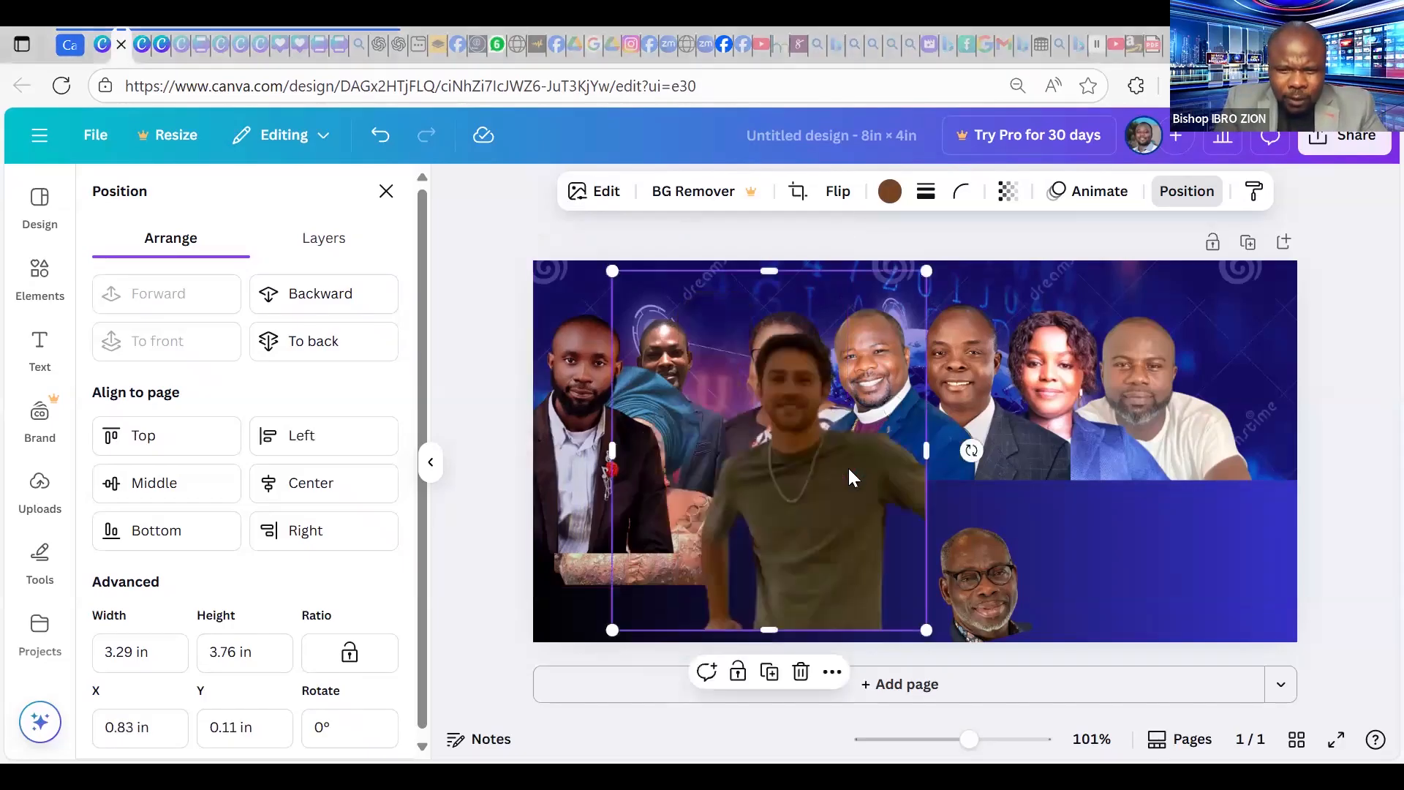
pyautogui.click(606, 193)
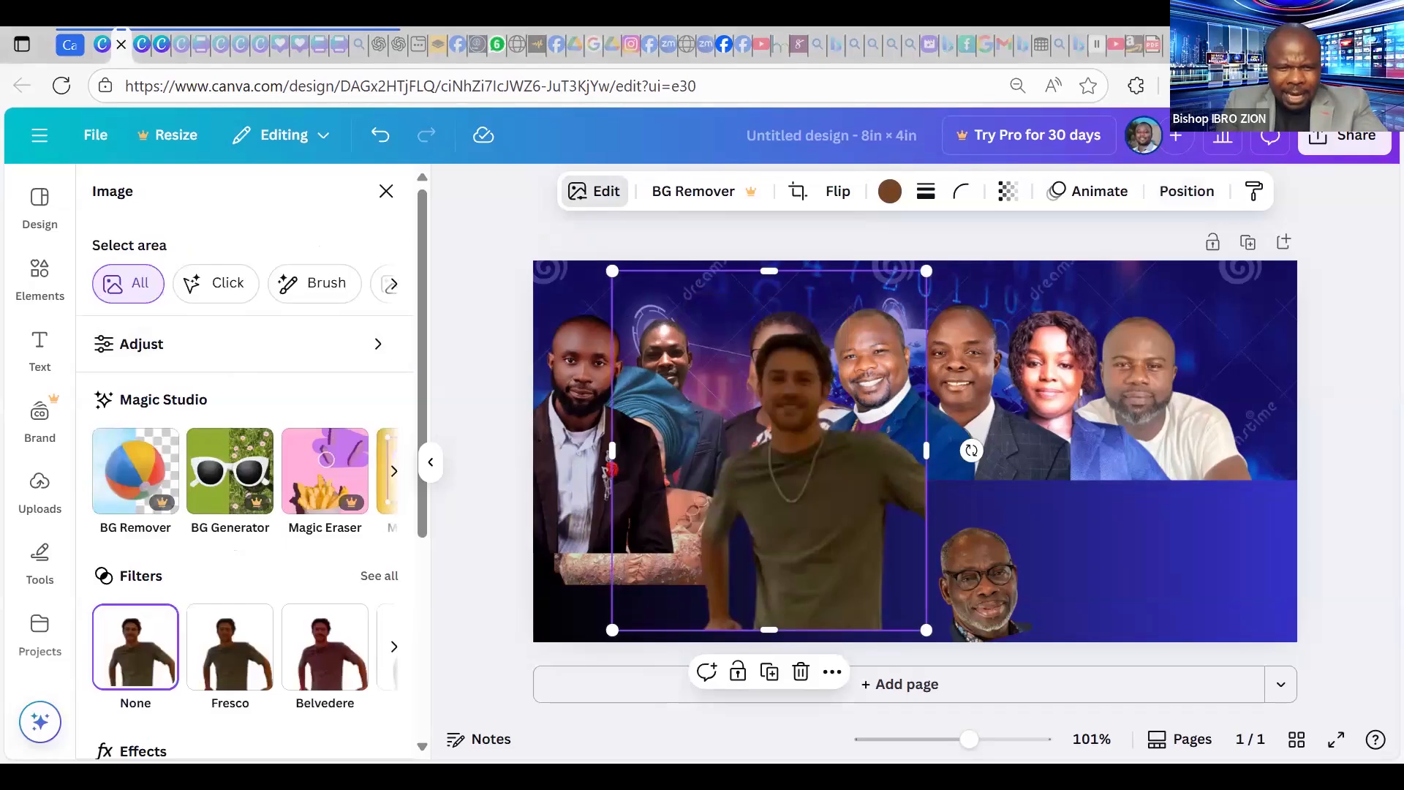
pyautogui.click(249, 350)
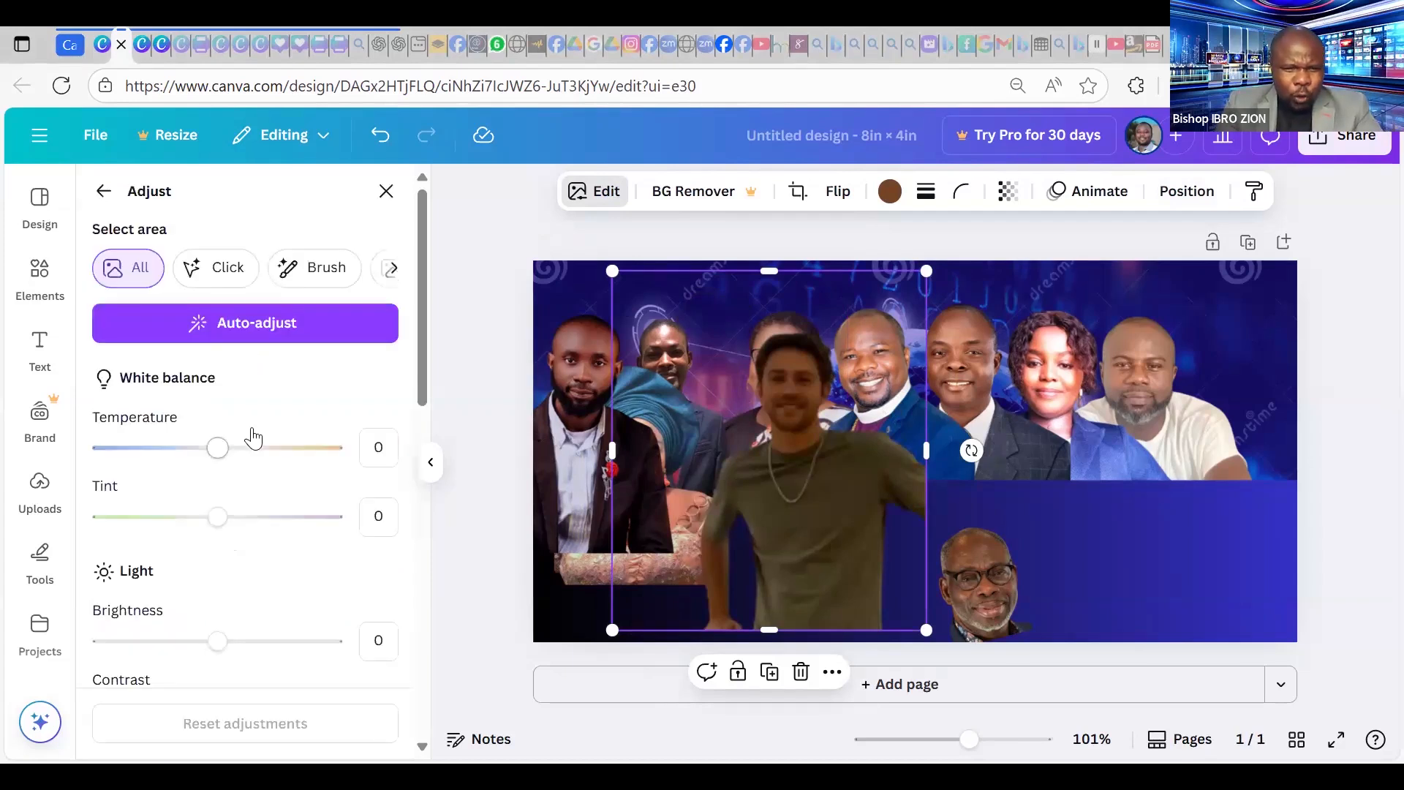
pyautogui.scroll(-3, 262, 450)
pyautogui.scroll(3, 212, 615)
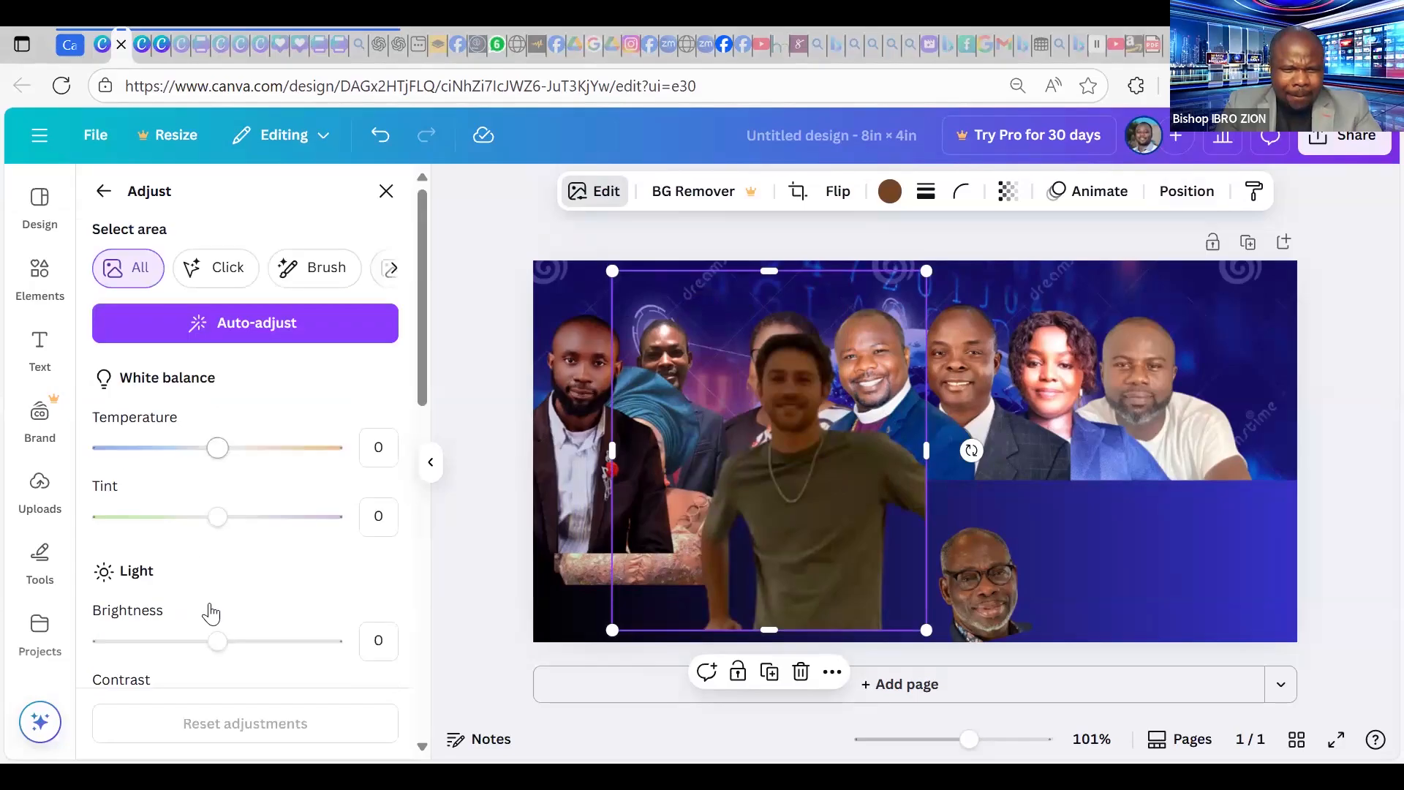
pyautogui.scroll(-2, 210, 585)
pyautogui.moveTo(222, 543); pyautogui.dragTo(359, 577)
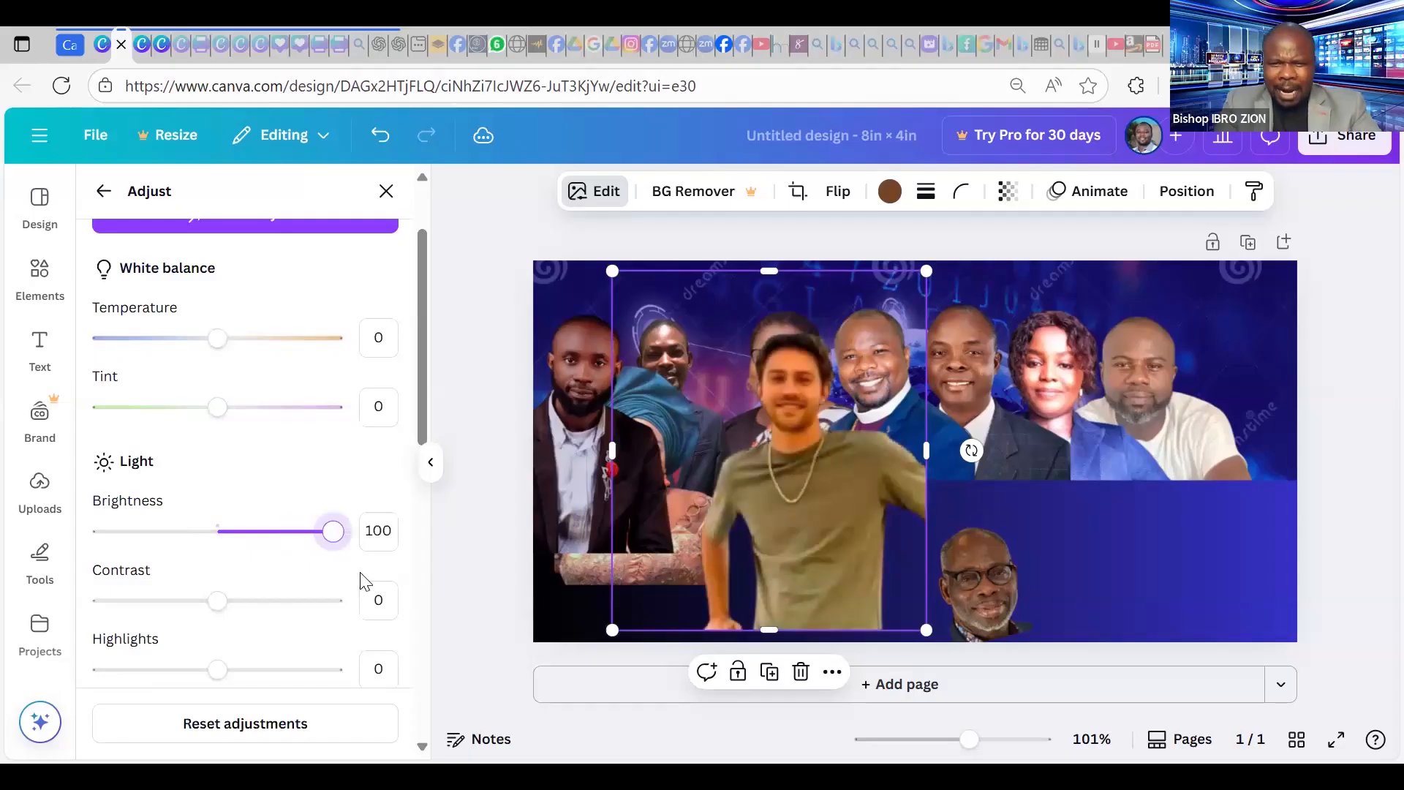
pyautogui.moveTo(338, 550); pyautogui.dragTo(295, 574)
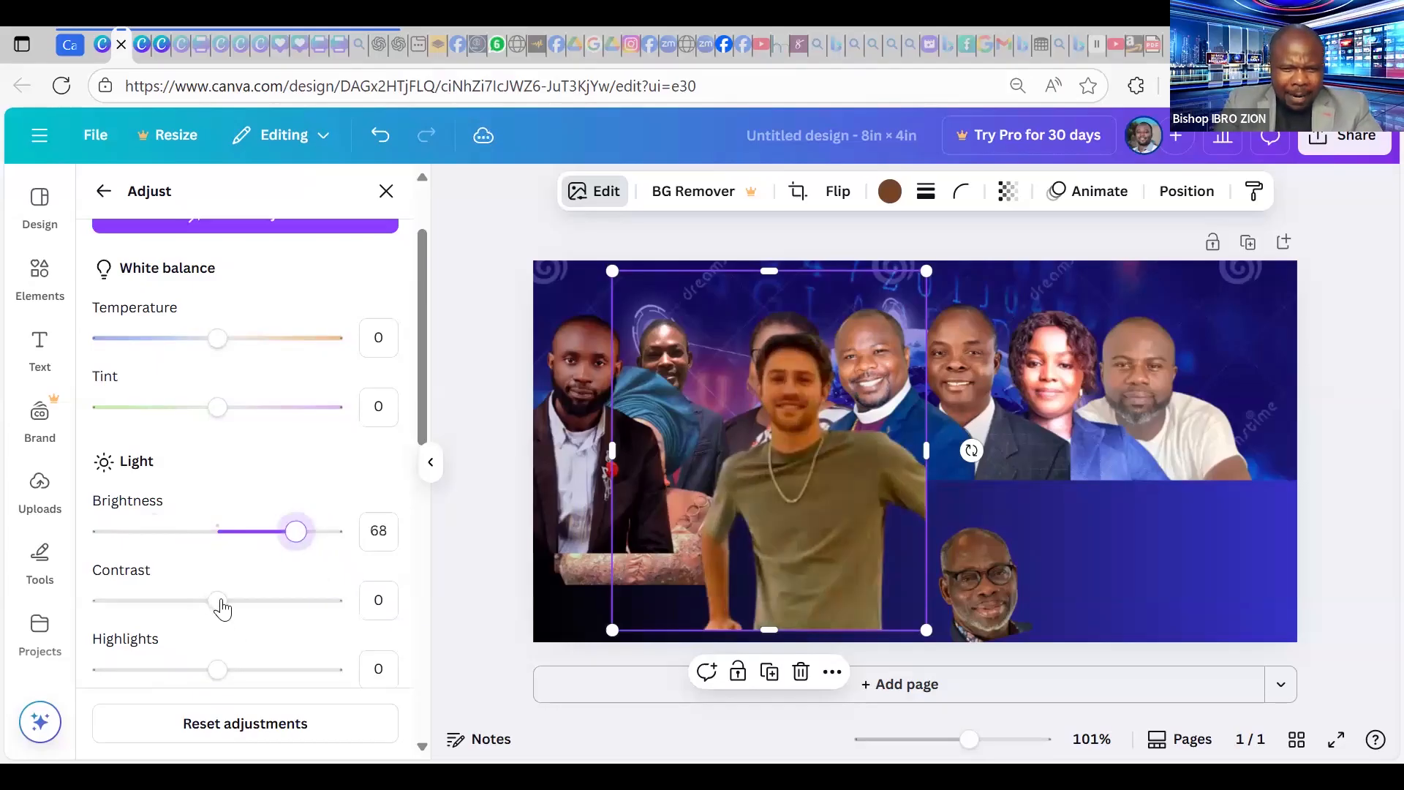
# Set the photo's contrast to 8, sharpness 48, clarity 22 and brightness 100.
pyautogui.moveTo(271, 612); pyautogui.dragTo(276, 604)
pyautogui.scroll(-4, 322, 485)
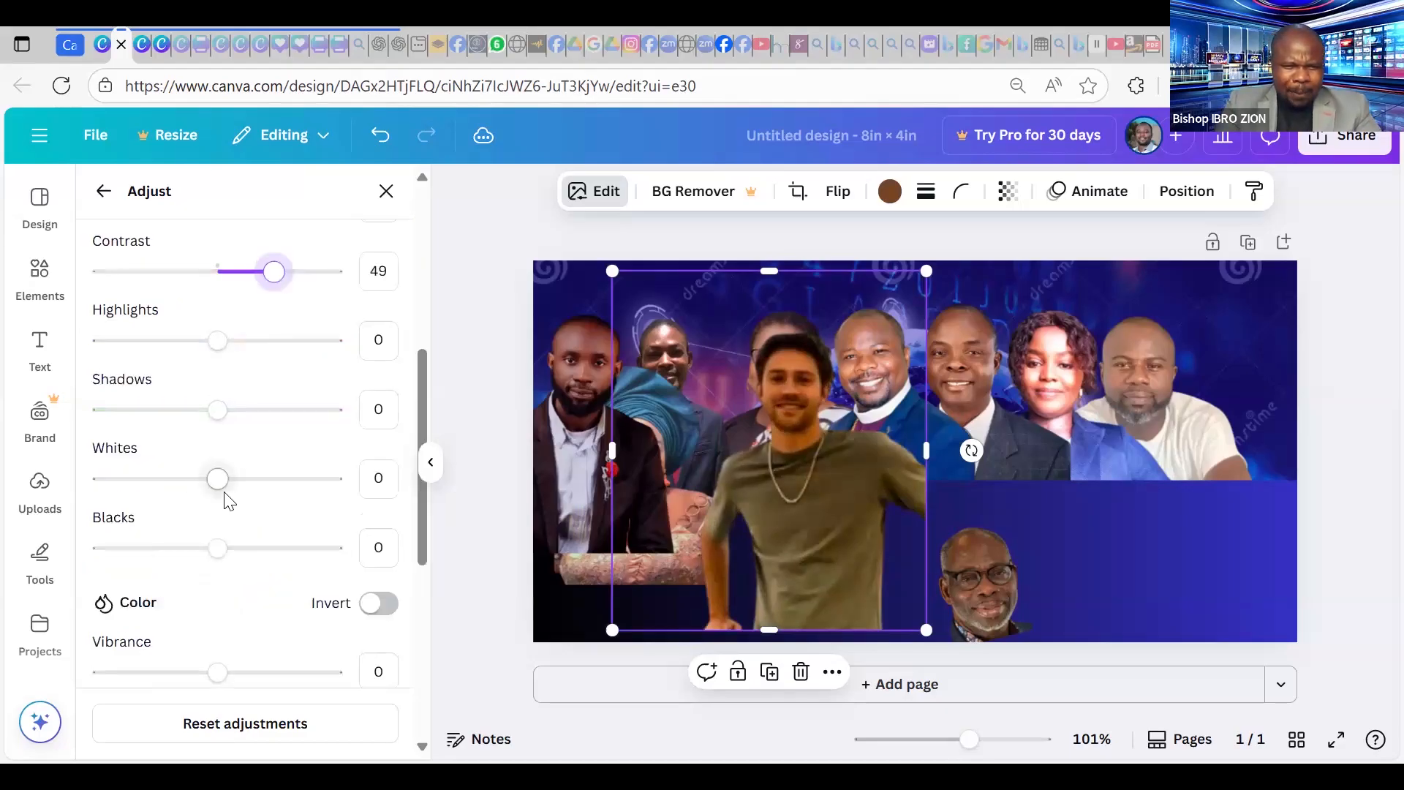
pyautogui.scroll(-5, 222, 504)
pyautogui.moveTo(220, 524); pyautogui.dragTo(272, 514)
pyautogui.moveTo(218, 590); pyautogui.dragTo(241, 583)
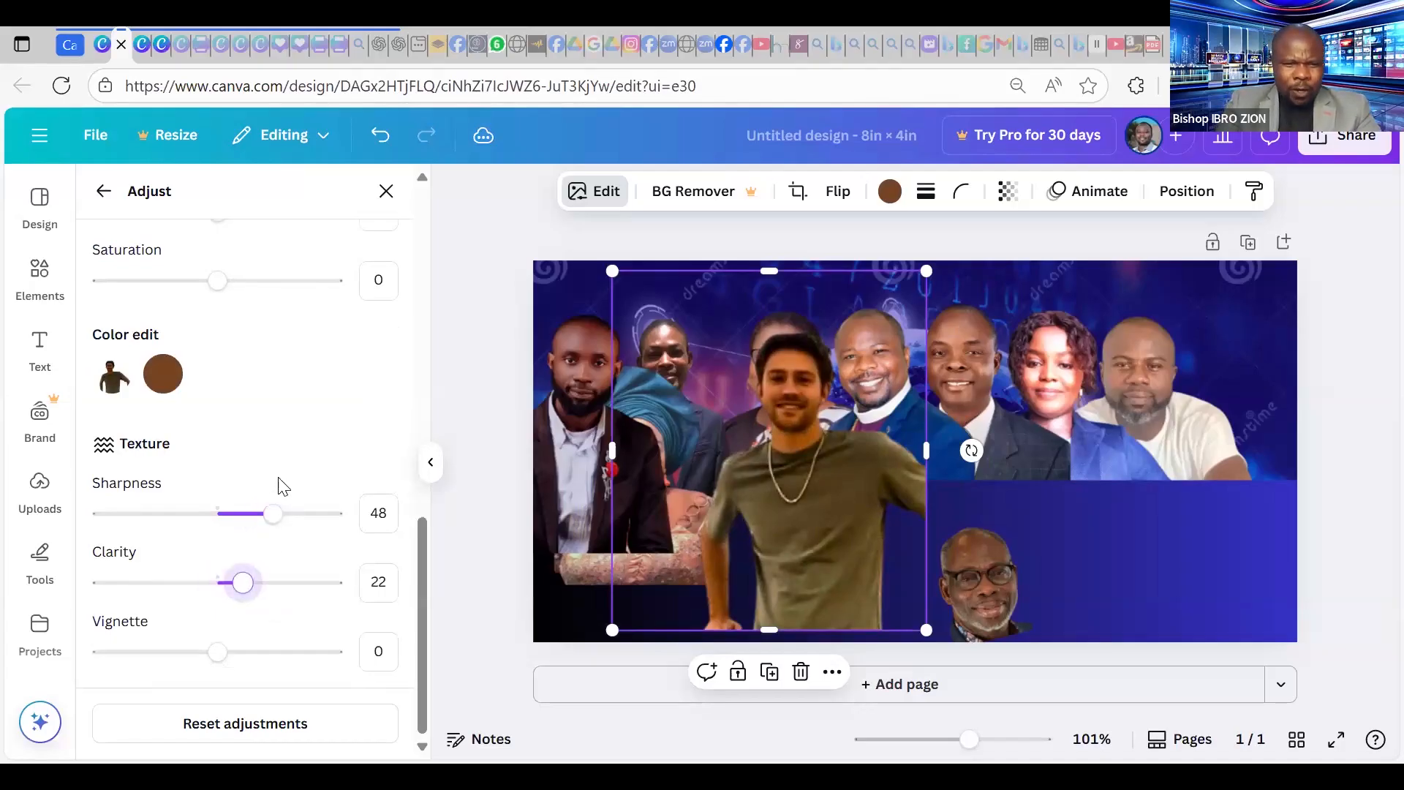
pyautogui.scroll(10, 276, 480)
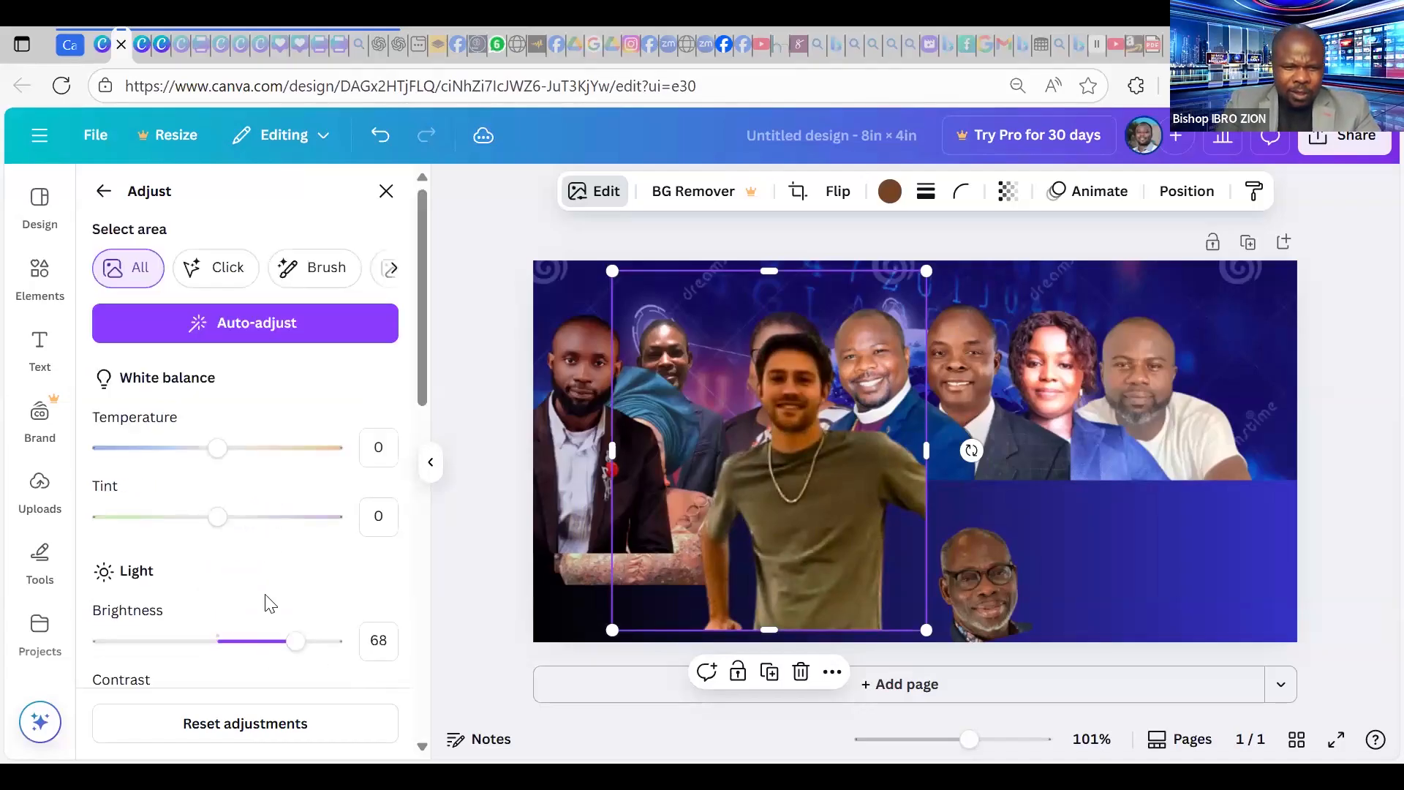
pyautogui.scroll(-3, 263, 585)
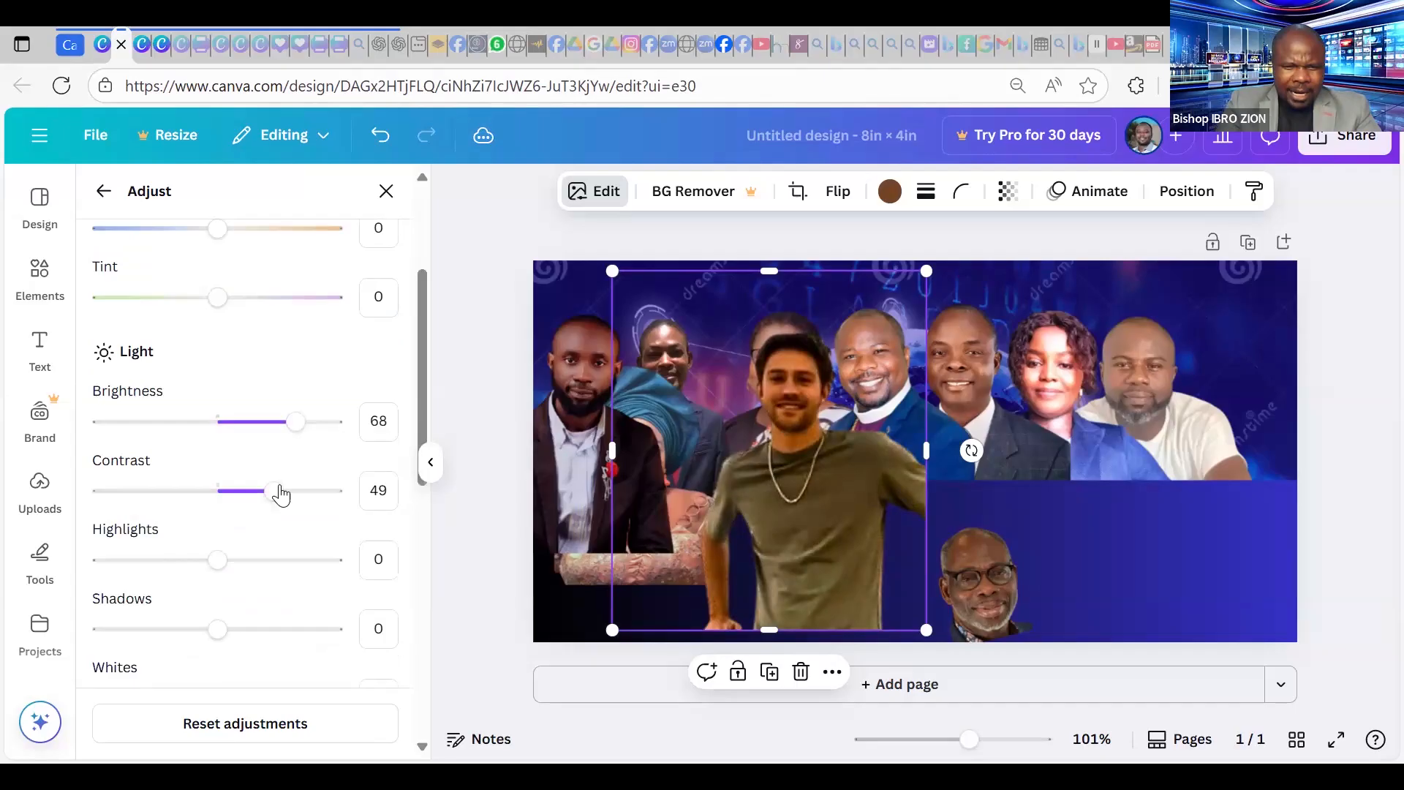
pyautogui.click(227, 496)
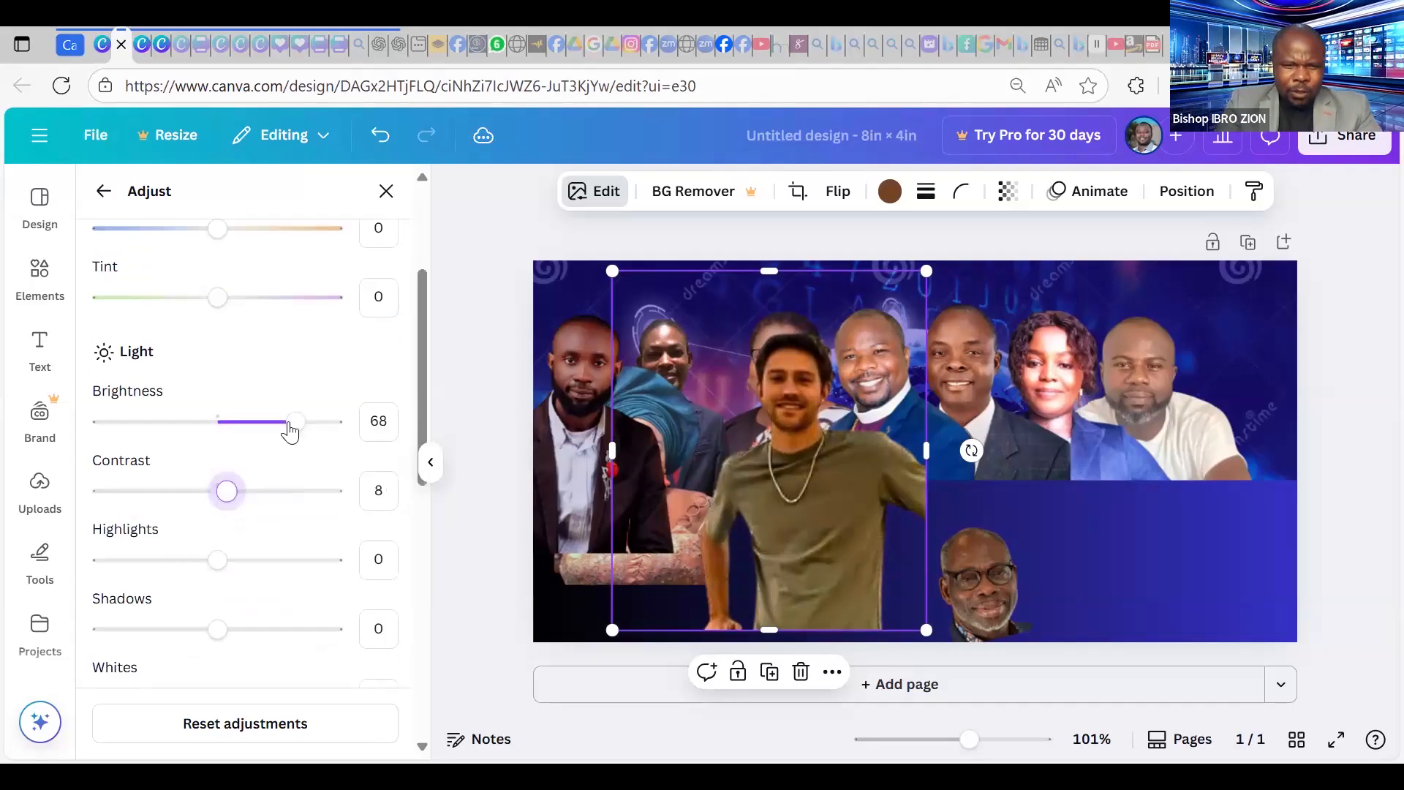
pyautogui.click(335, 423)
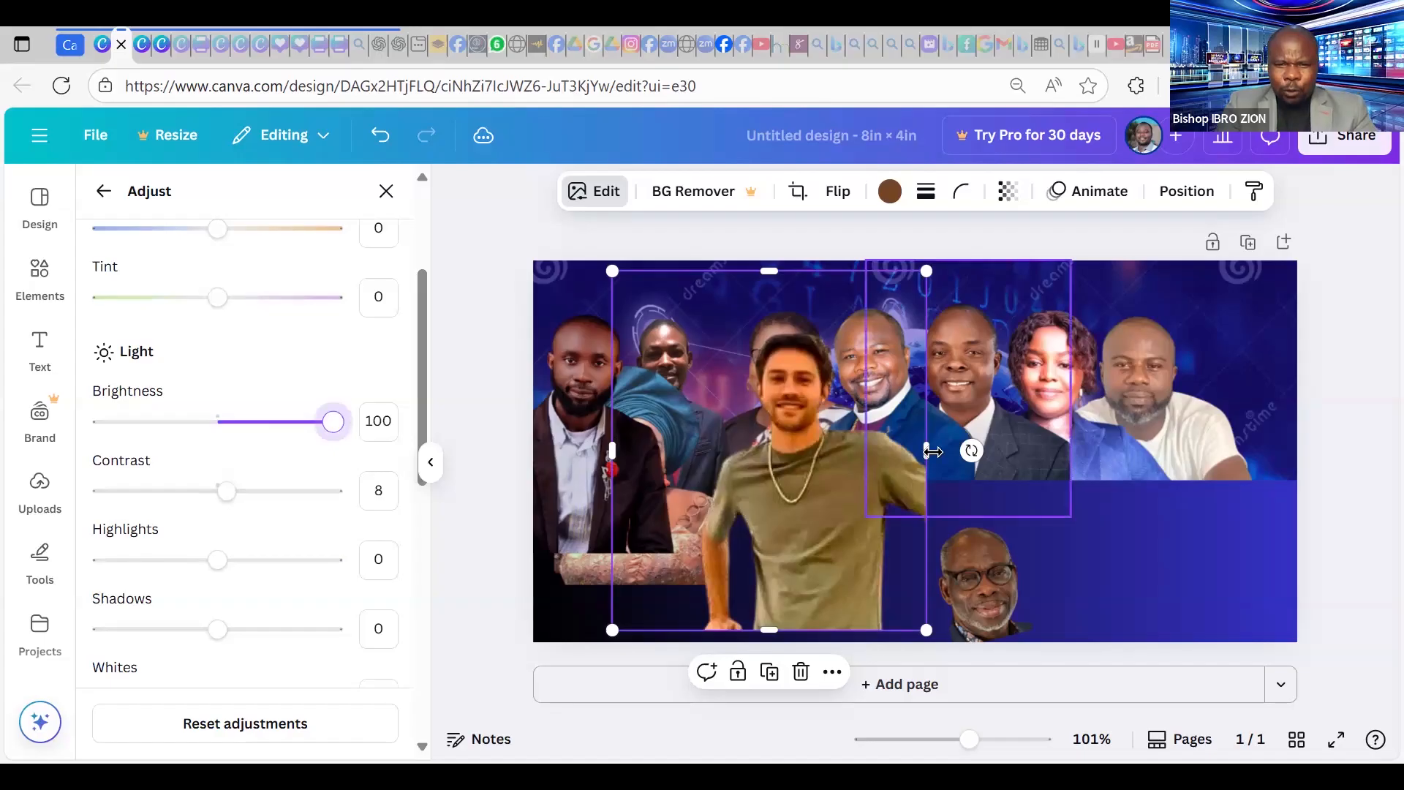
# Enlarge the green-shirt man and place him far right, then shift the bearded suited man toward centre.
pyautogui.moveTo(927, 270); pyautogui.dragTo(953, 428)
pyautogui.moveTo(912, 498); pyautogui.dragTo(928, 526)
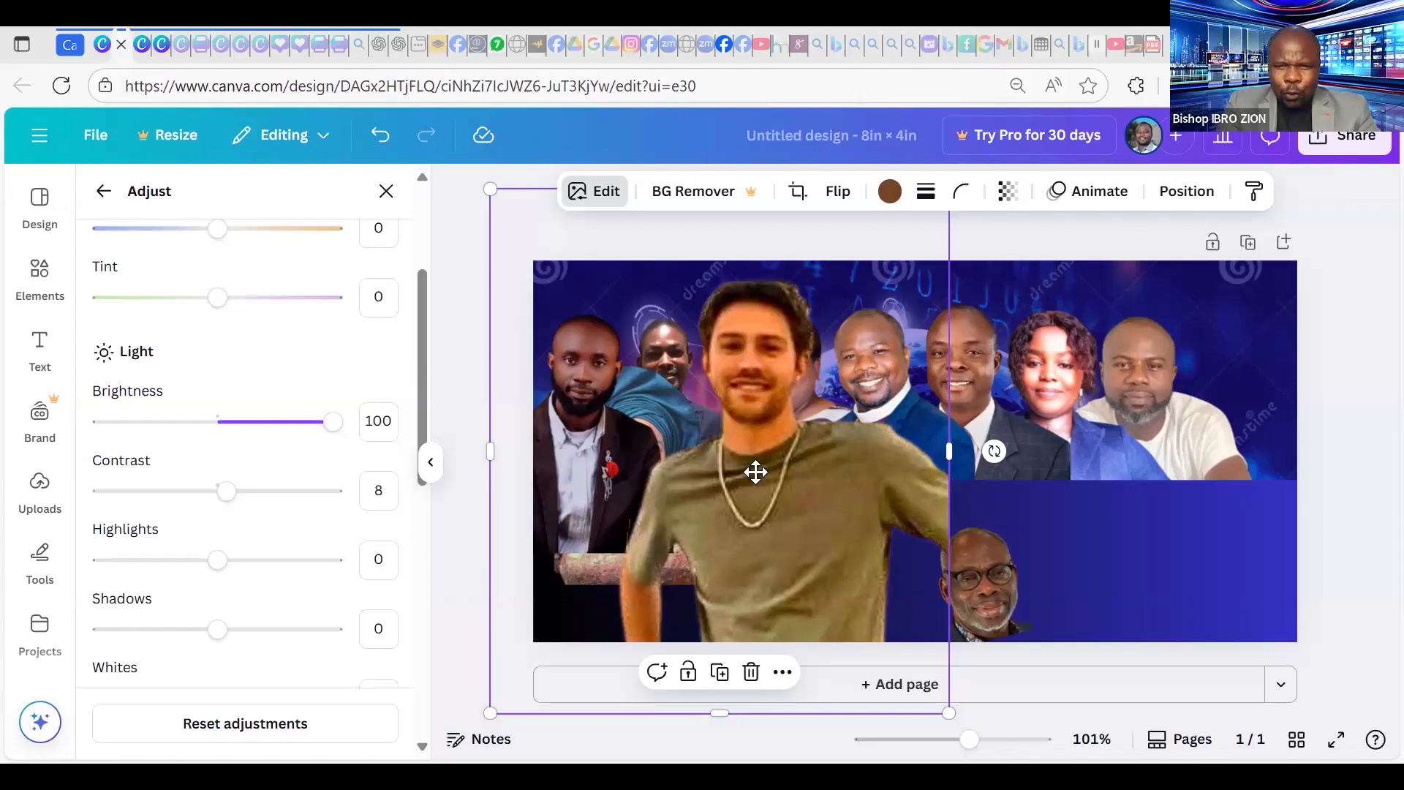
pyautogui.moveTo(755, 472); pyautogui.dragTo(1194, 495)
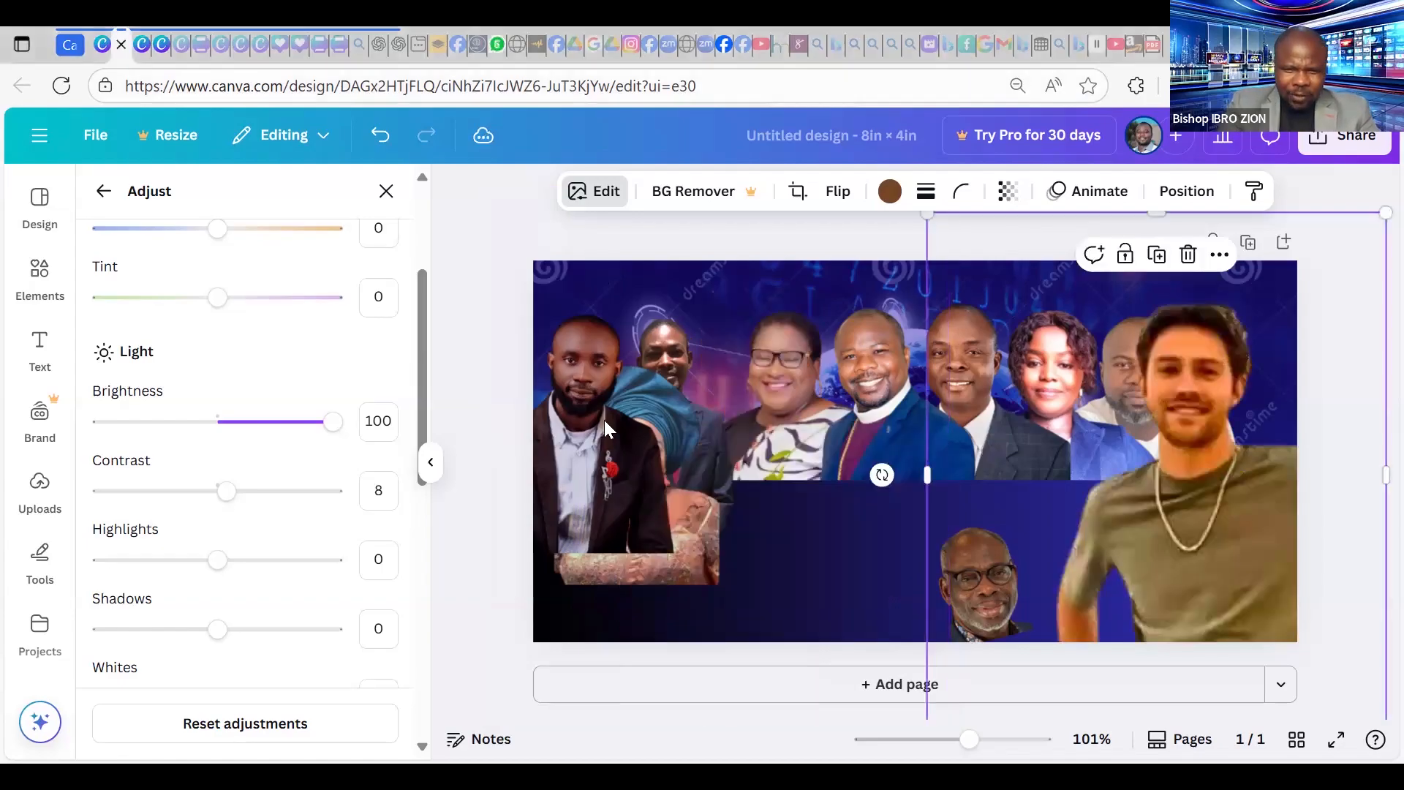
pyautogui.moveTo(787, 462); pyautogui.dragTo(737, 334)
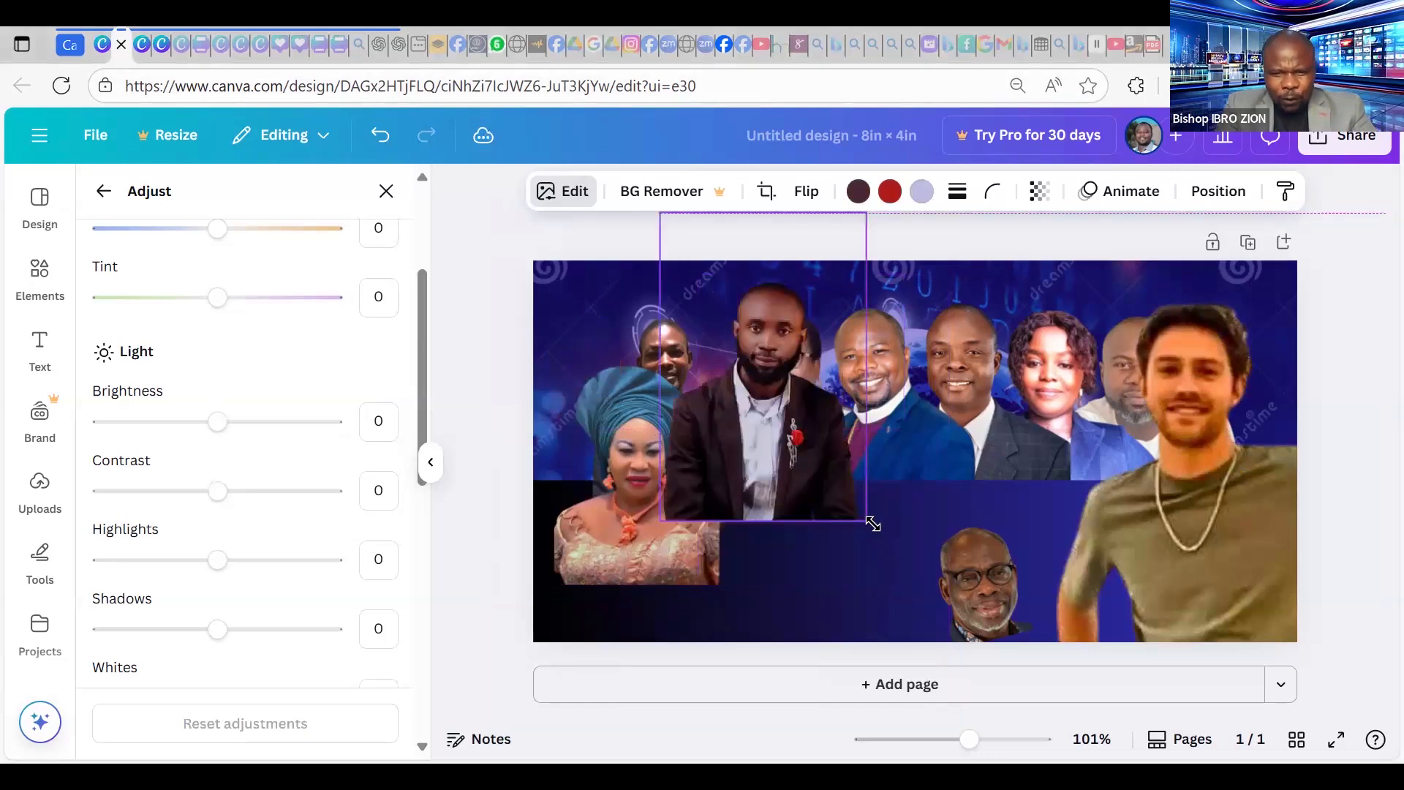
# Enlarge the bearded man's photo, snap it to the left margin, and push the green-shirt man further right.
pyautogui.moveTo(866, 521); pyautogui.dragTo(1043, 673)
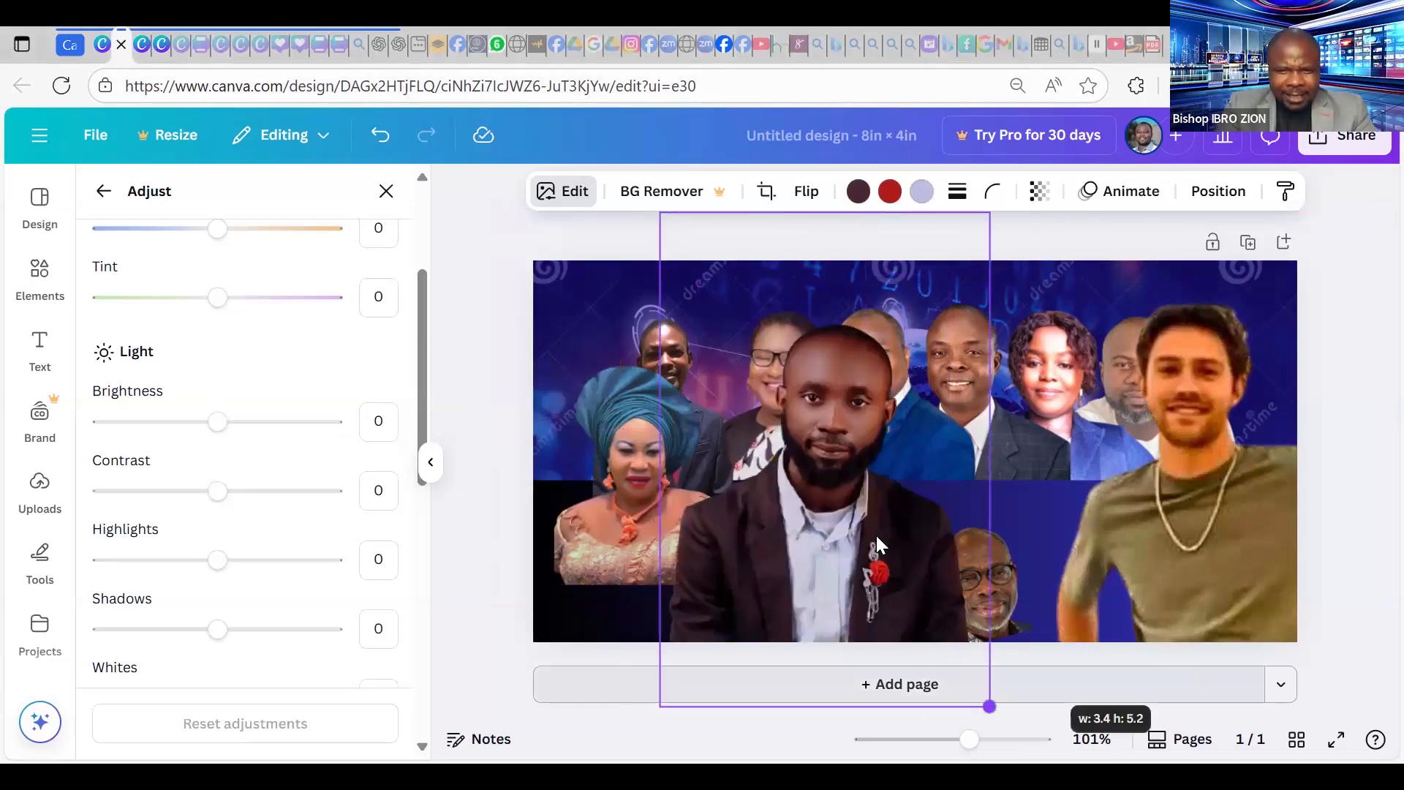
pyautogui.moveTo(809, 474); pyautogui.dragTo(871, 494)
pyautogui.moveTo(796, 434); pyautogui.dragTo(759, 450)
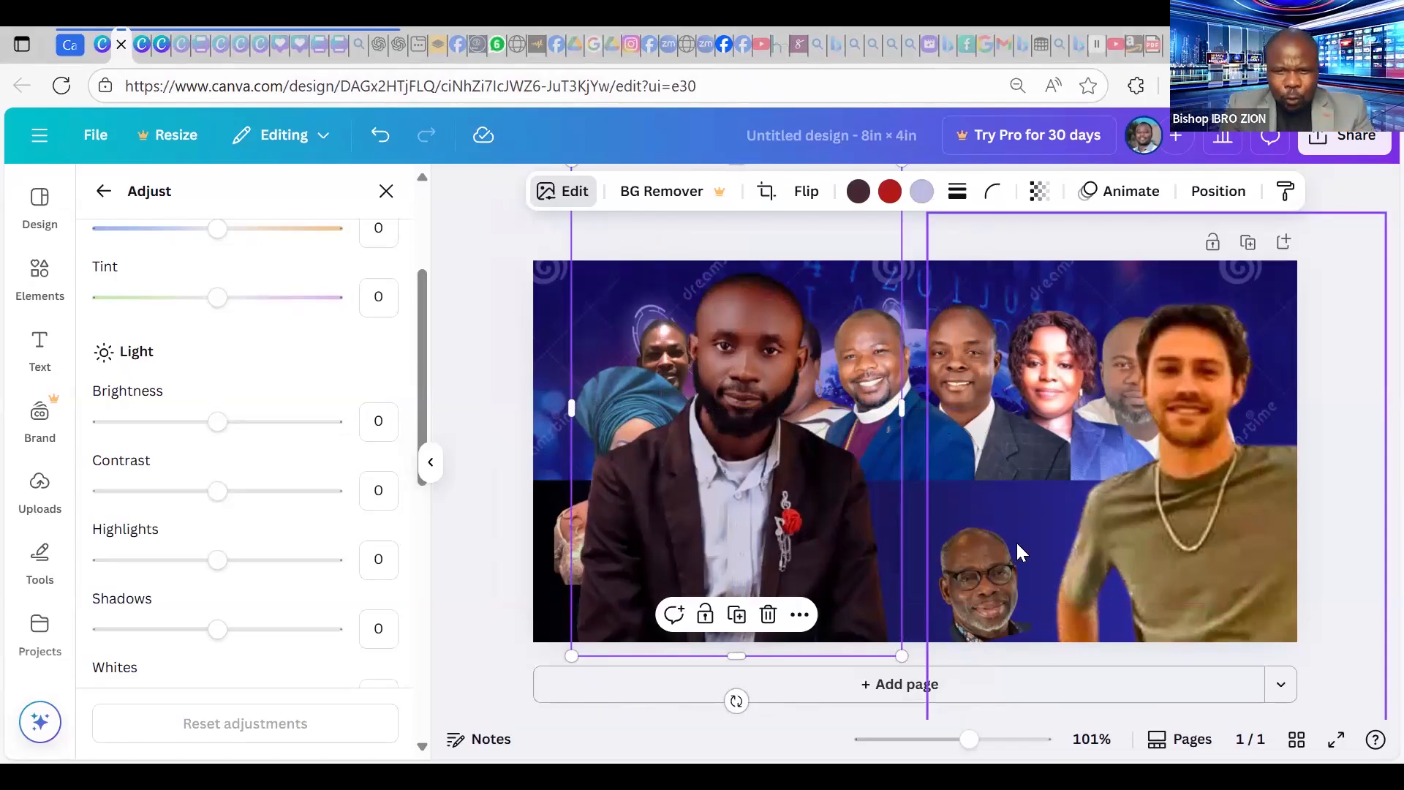
pyautogui.moveTo(1147, 478); pyautogui.dragTo(1253, 433)
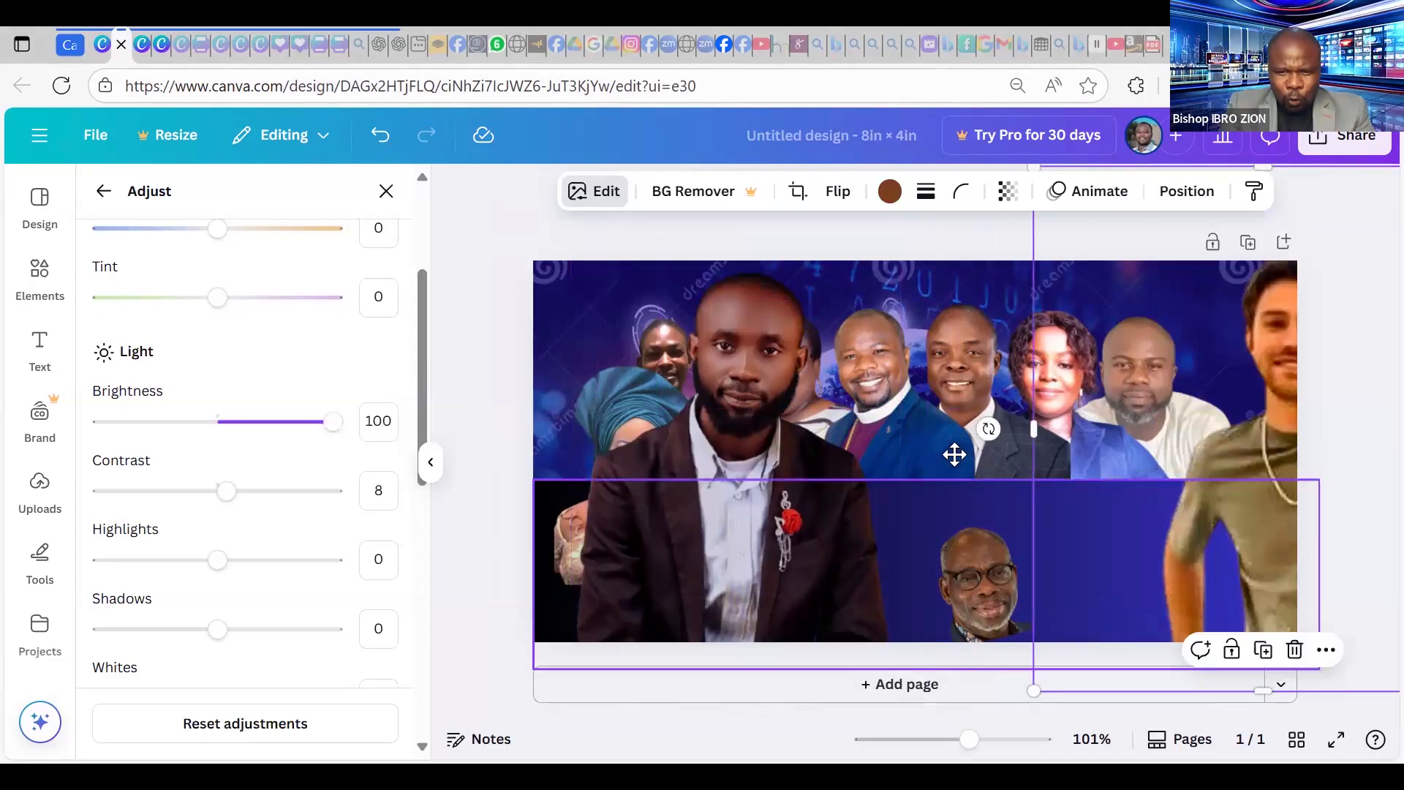
# Move the glasses-man portrait up into the upper row, enlarge it to about double, and shift it right.
pyautogui.moveTo(978, 586); pyautogui.dragTo(955, 508)
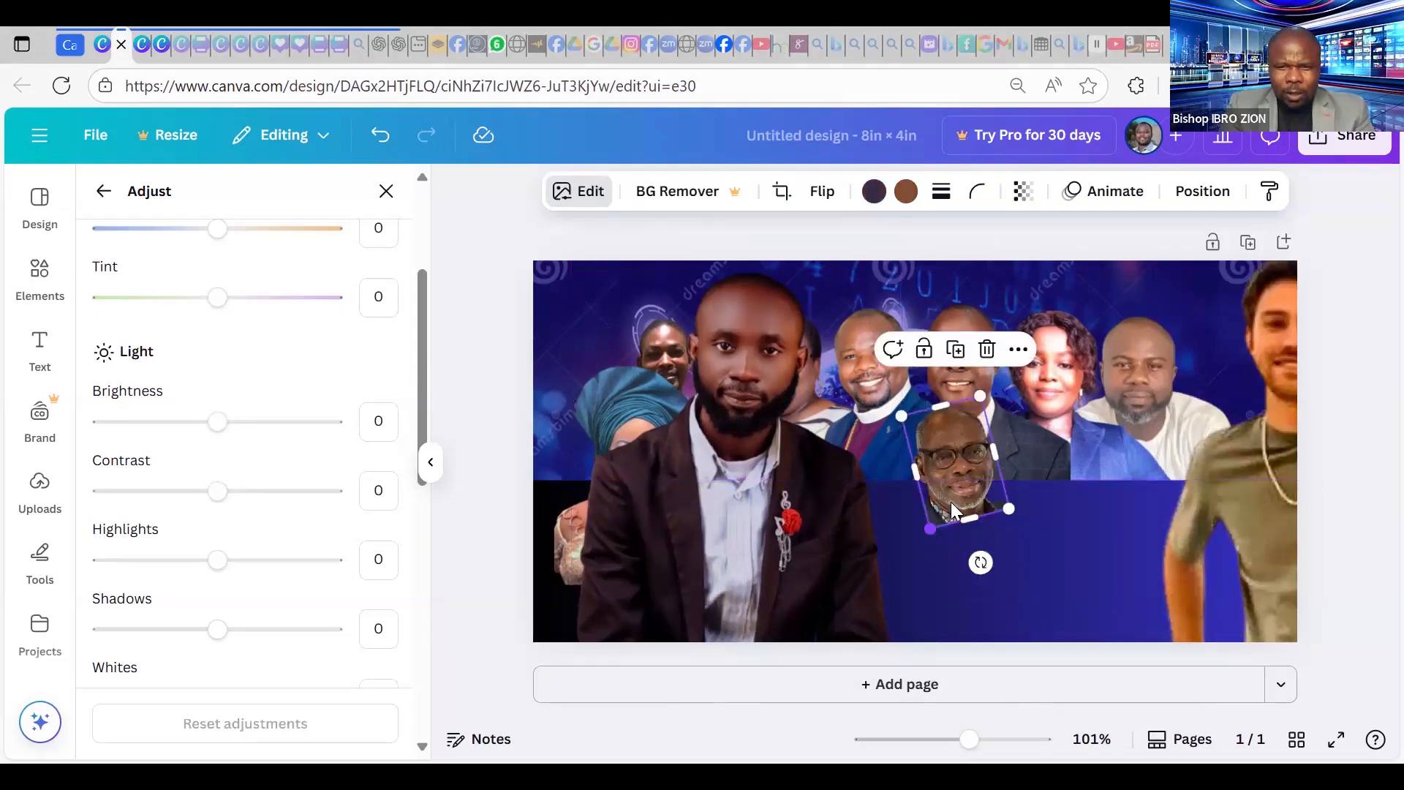
pyautogui.moveTo(979, 398); pyautogui.dragTo(1143, 584)
pyautogui.moveTo(1031, 479); pyautogui.dragTo(1035, 422)
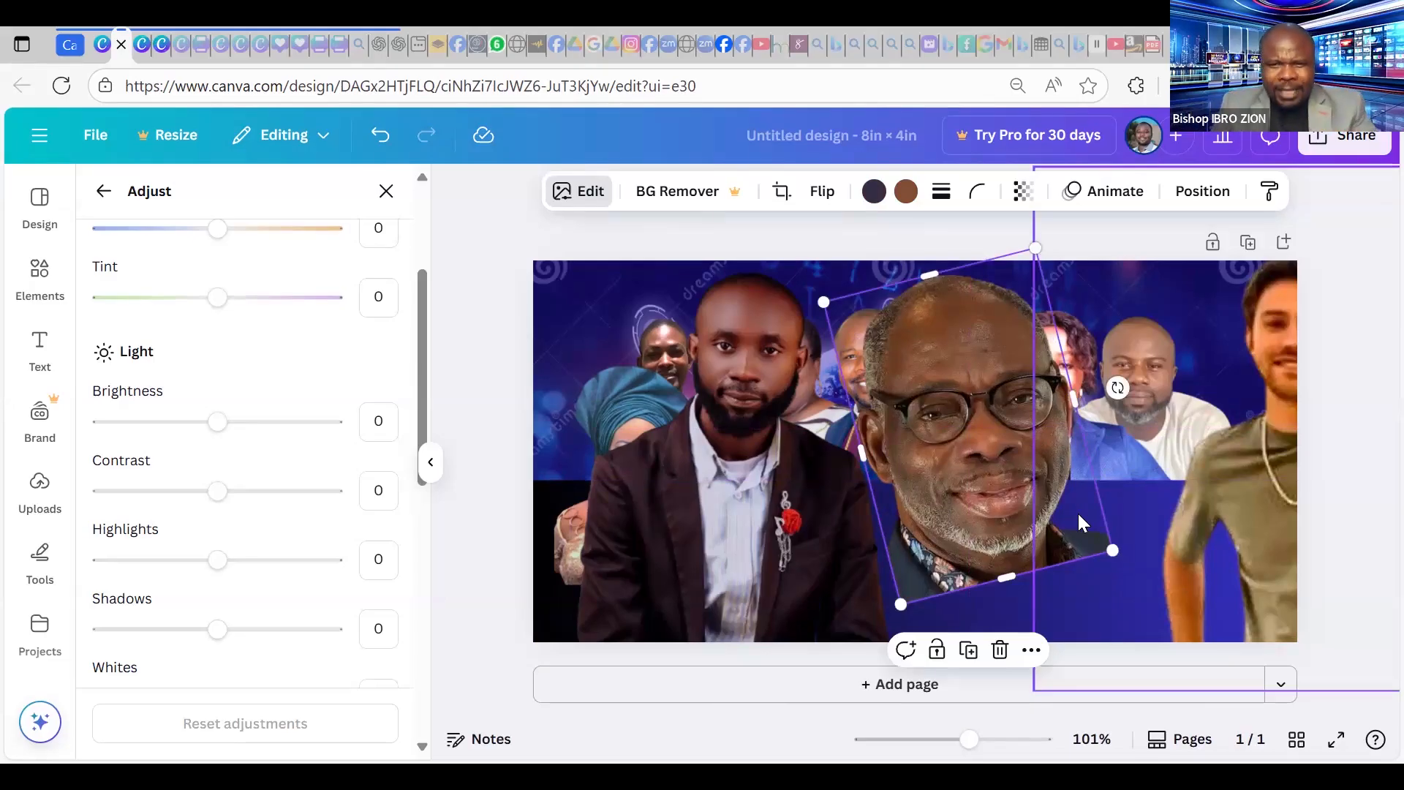
pyautogui.moveTo(998, 357); pyautogui.dragTo(869, 358)
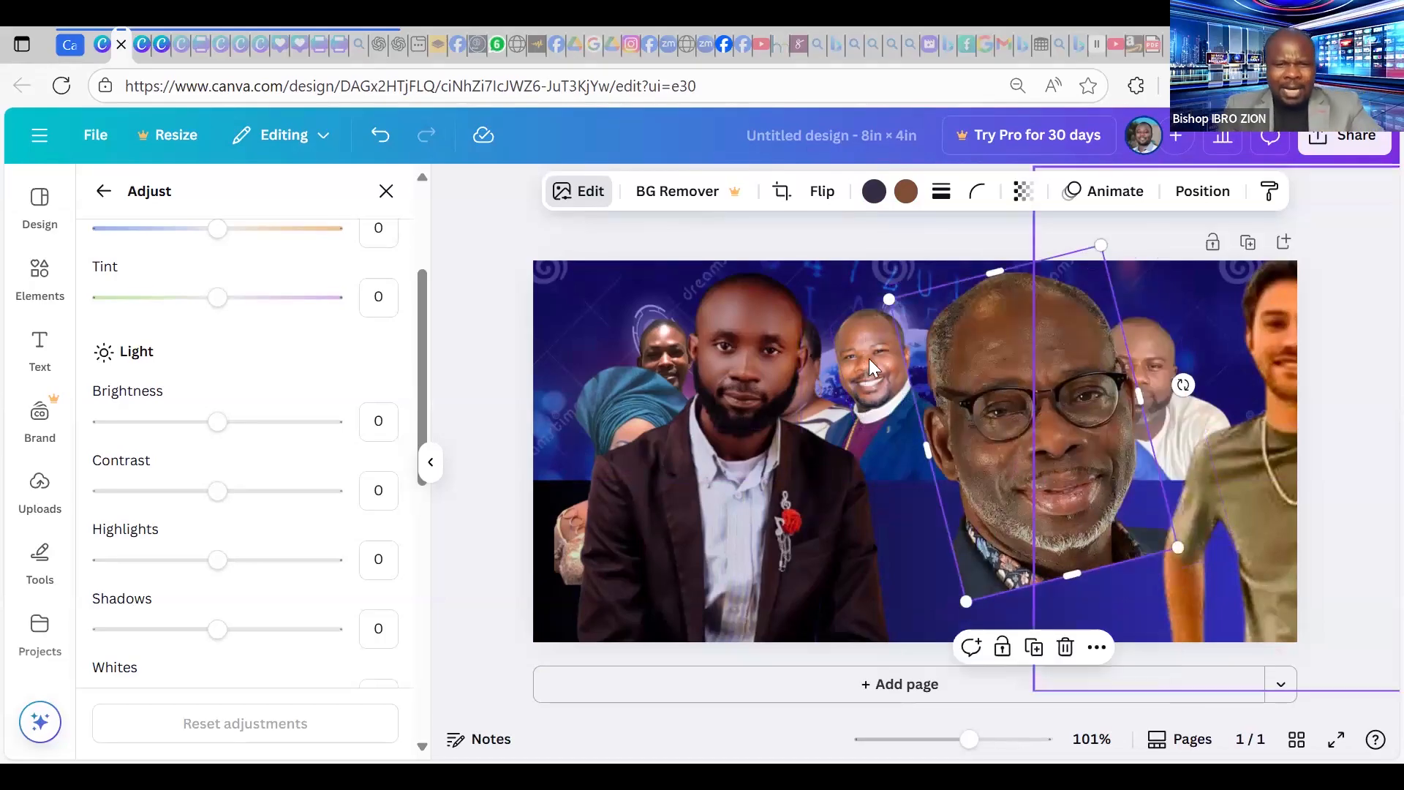
pyautogui.click(594, 202)
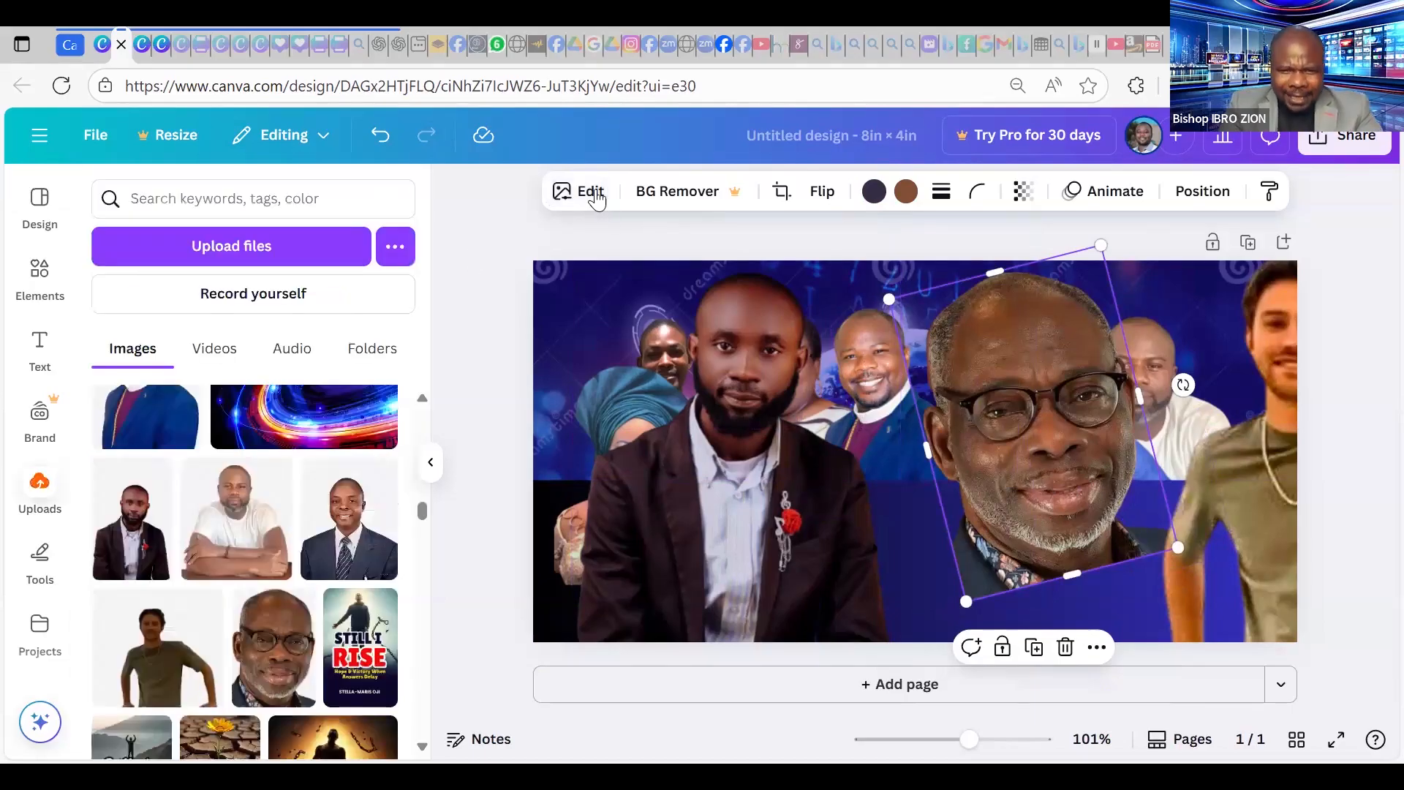
# Raise the glasses-man photo's Brightness to 61 in the Adjust settings.
pyautogui.click(599, 202)
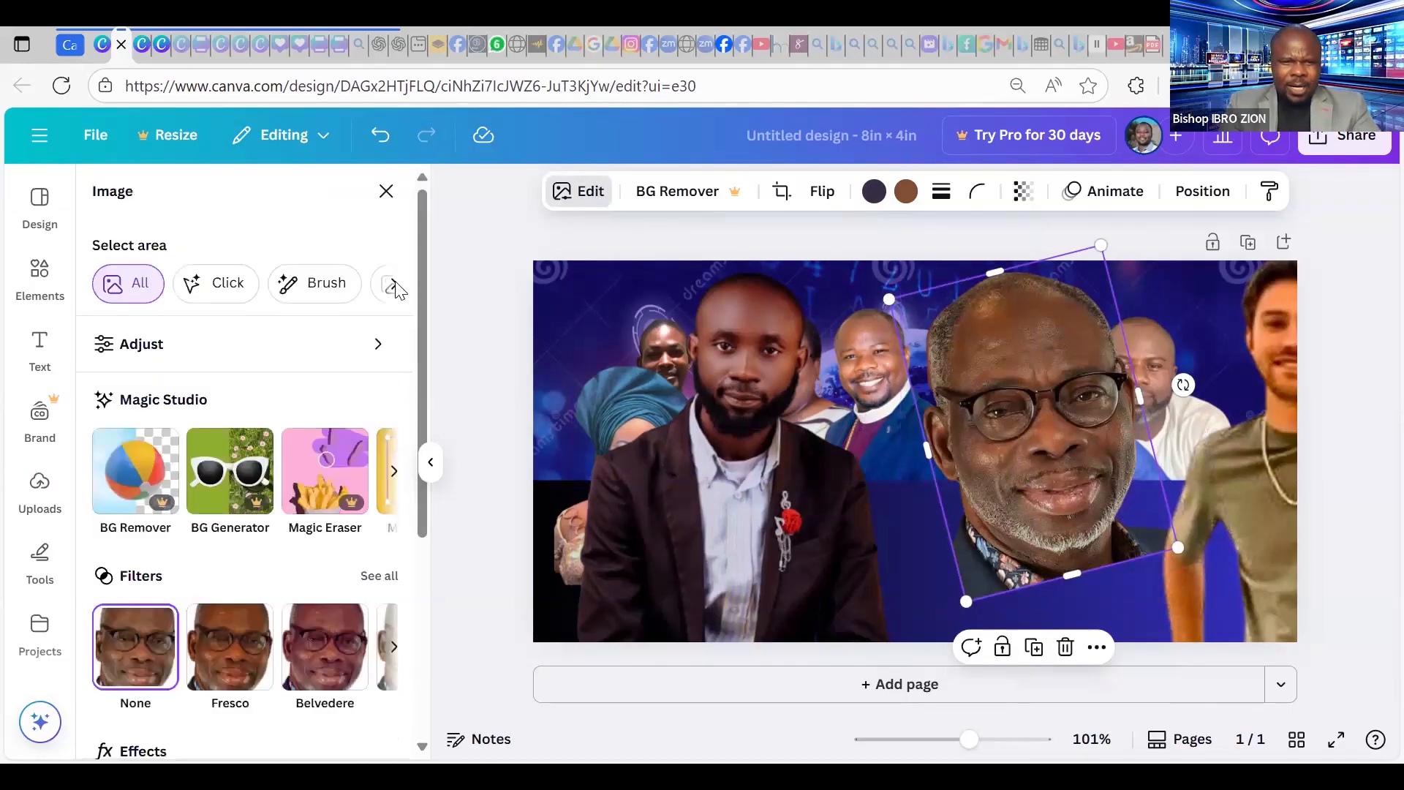
pyautogui.click(239, 345)
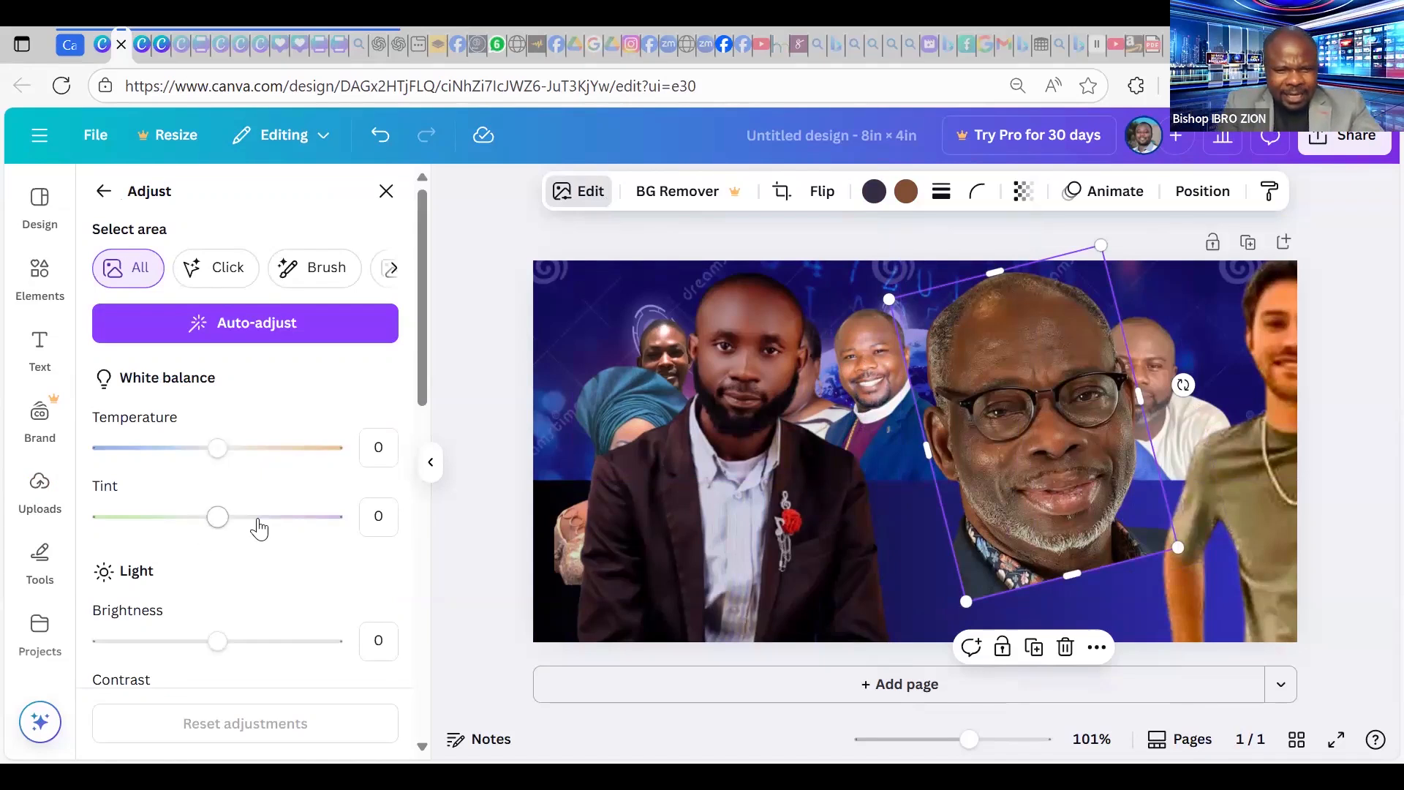
pyautogui.scroll(-3, 207, 479)
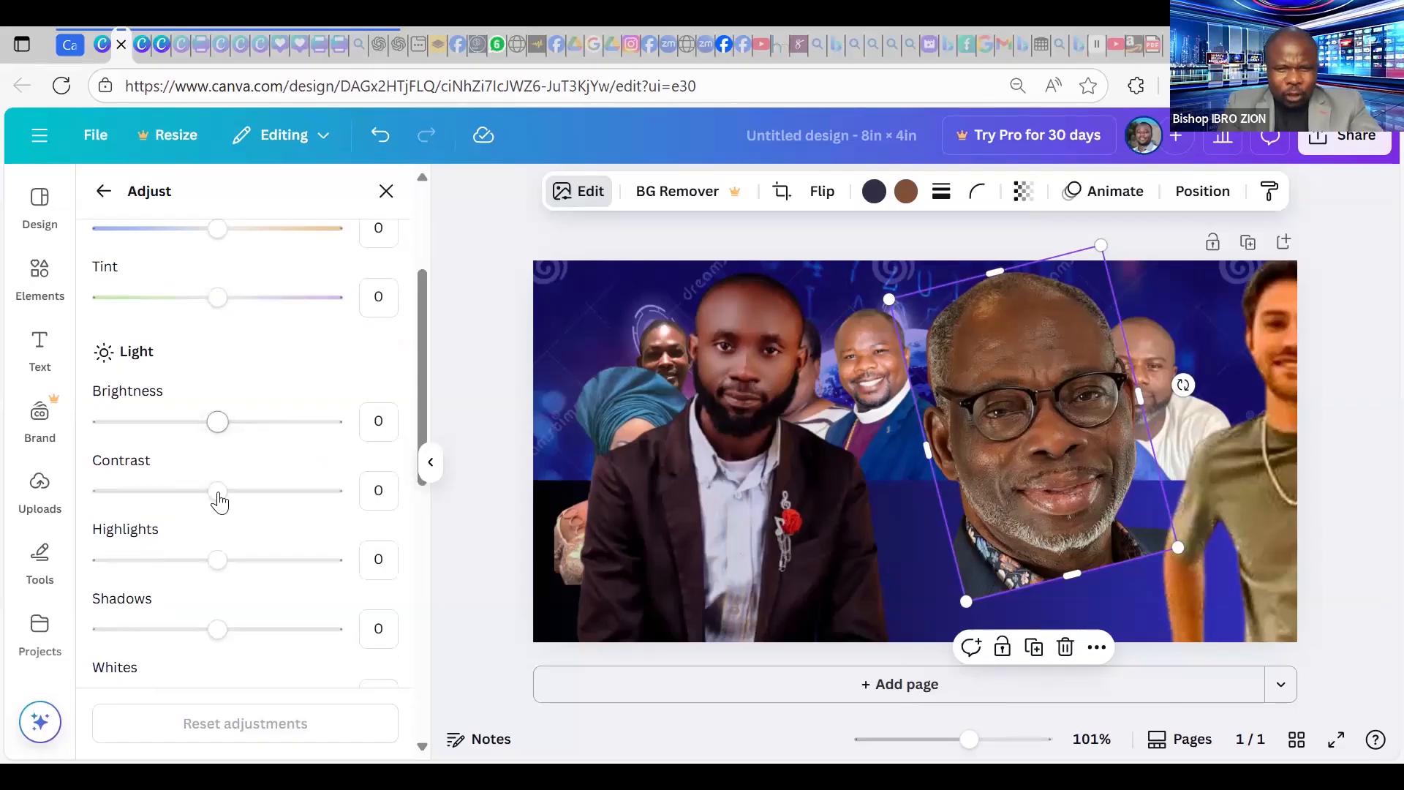
pyautogui.click(217, 424)
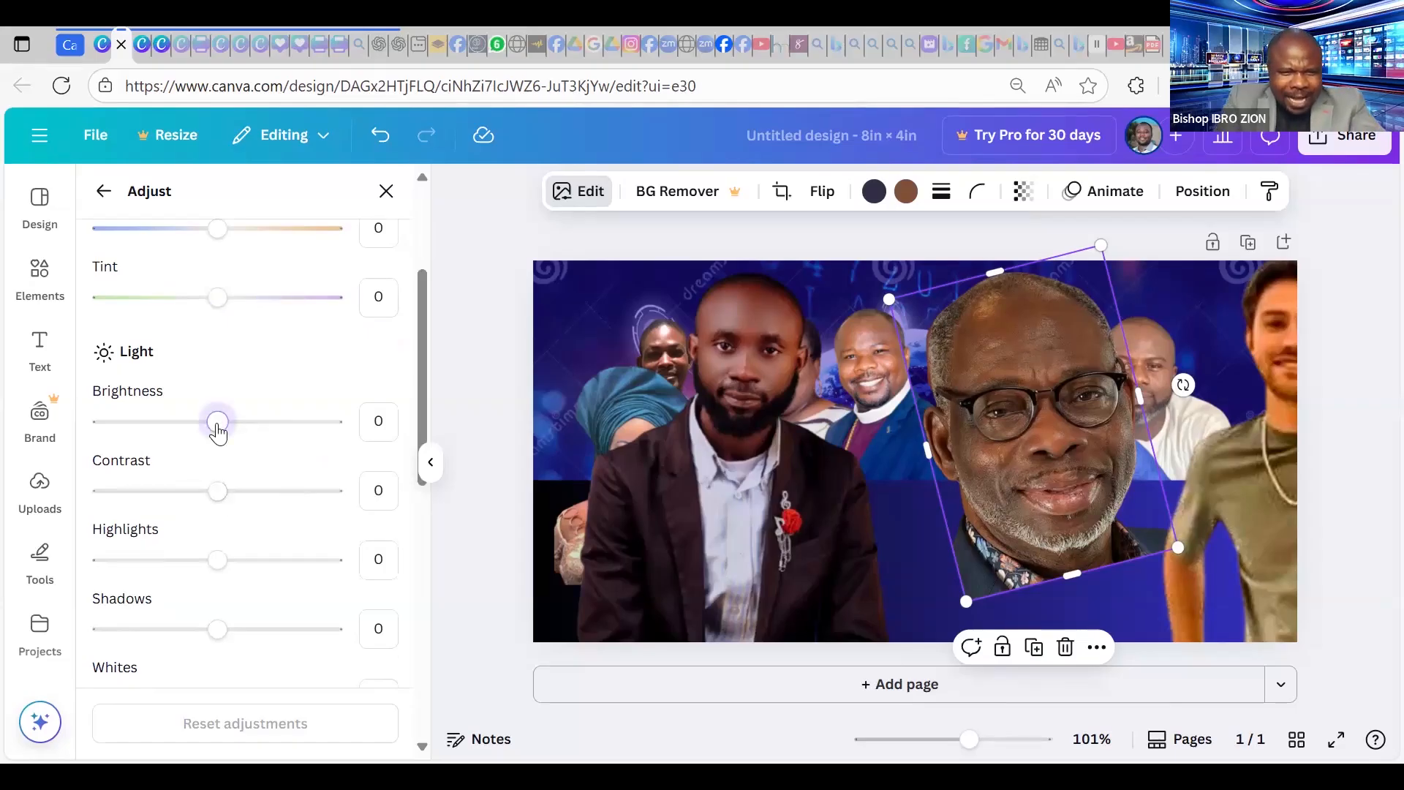
pyautogui.click(266, 425)
pyautogui.click(290, 432)
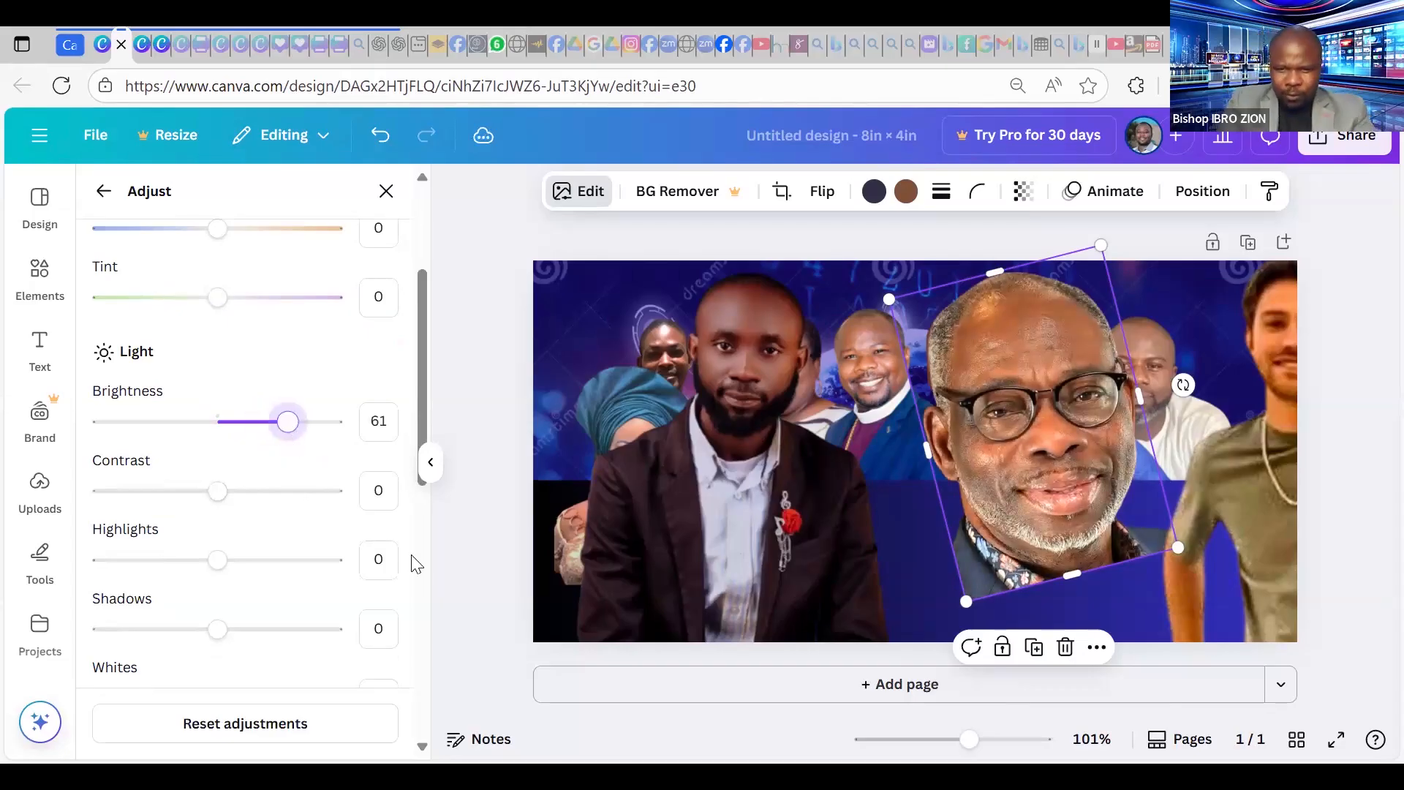
# Move the bearded man's brown-jacket photo down-left and set its Brightness to 50.
pyautogui.click(712, 368)
pyautogui.moveTo(218, 425); pyautogui.dragTo(306, 448)
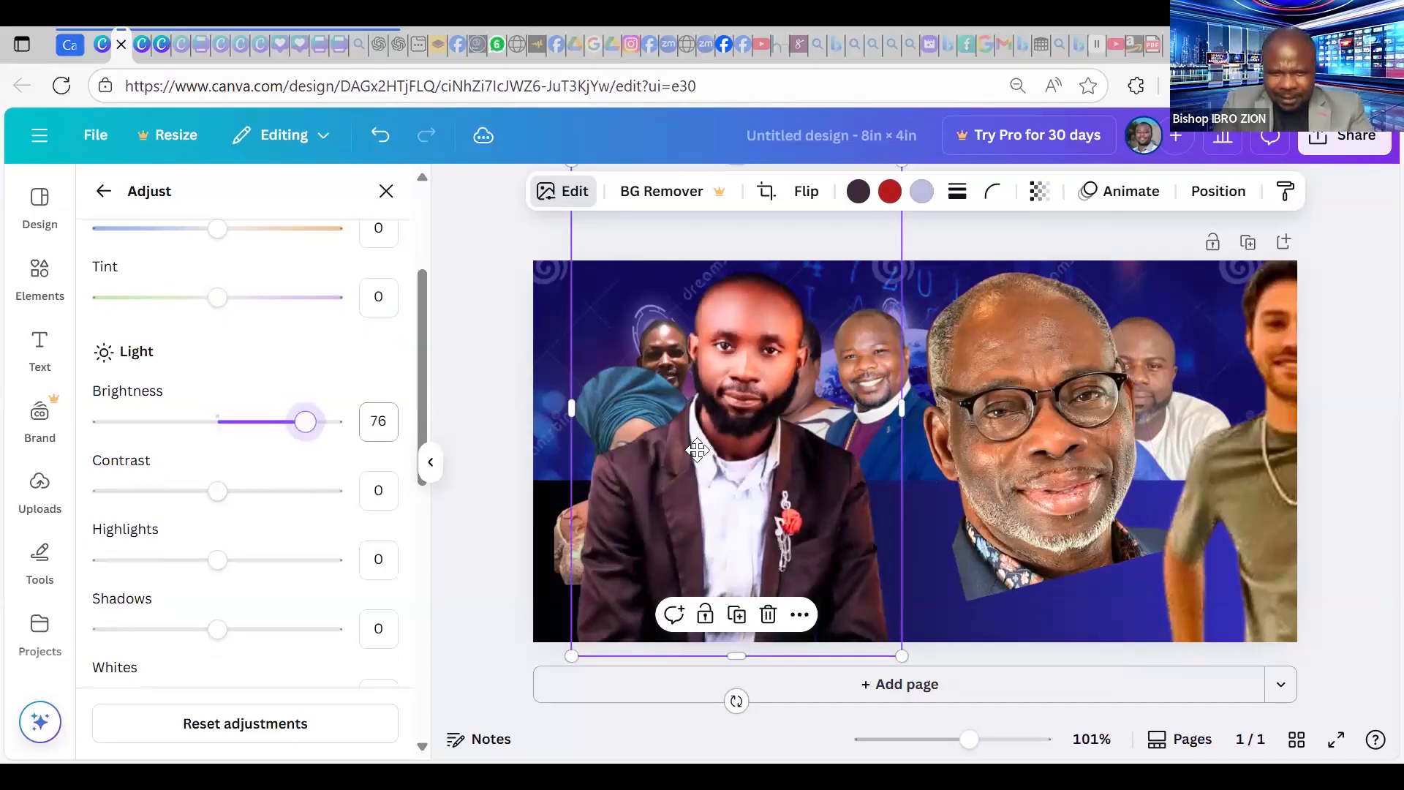
pyautogui.moveTo(708, 419); pyautogui.dragTo(691, 469)
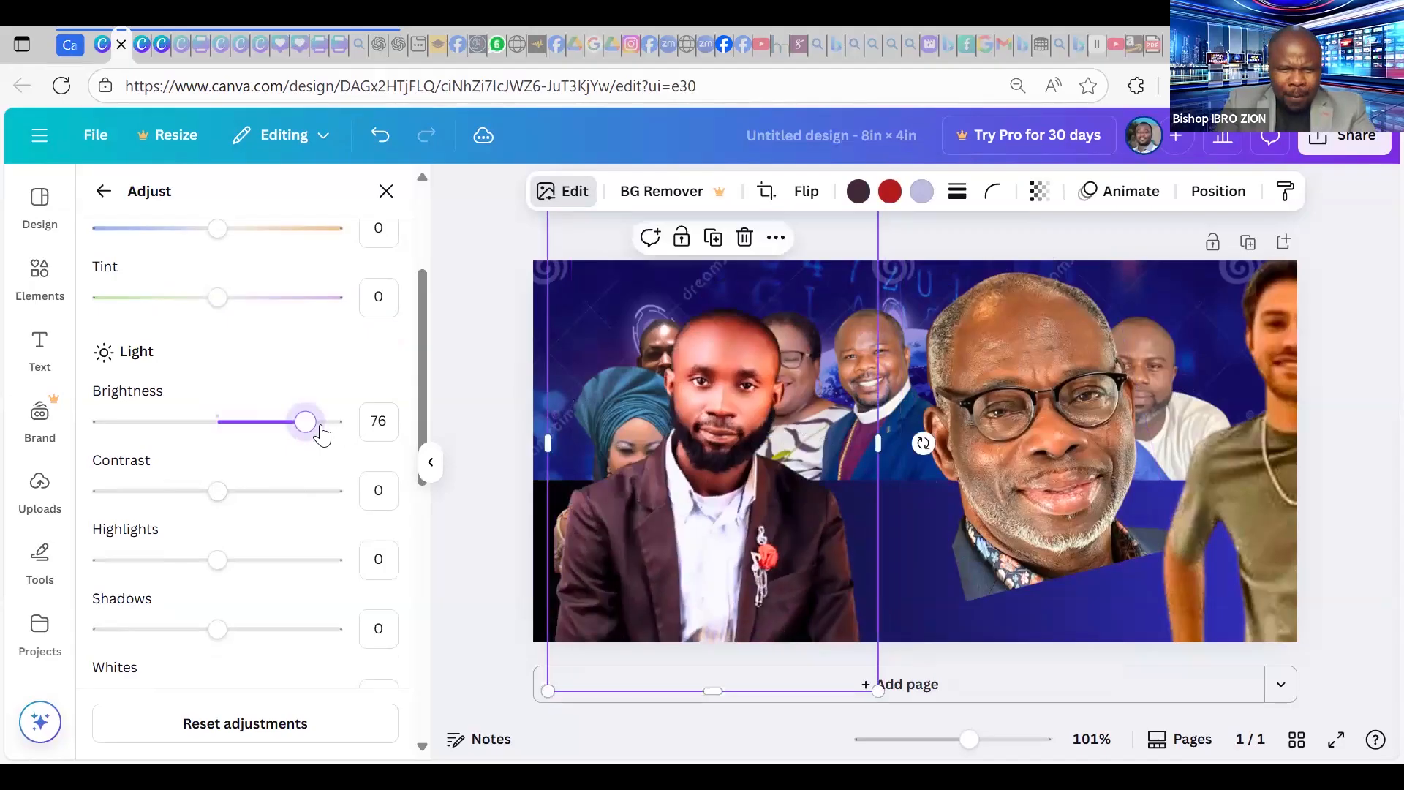
pyautogui.click(293, 437)
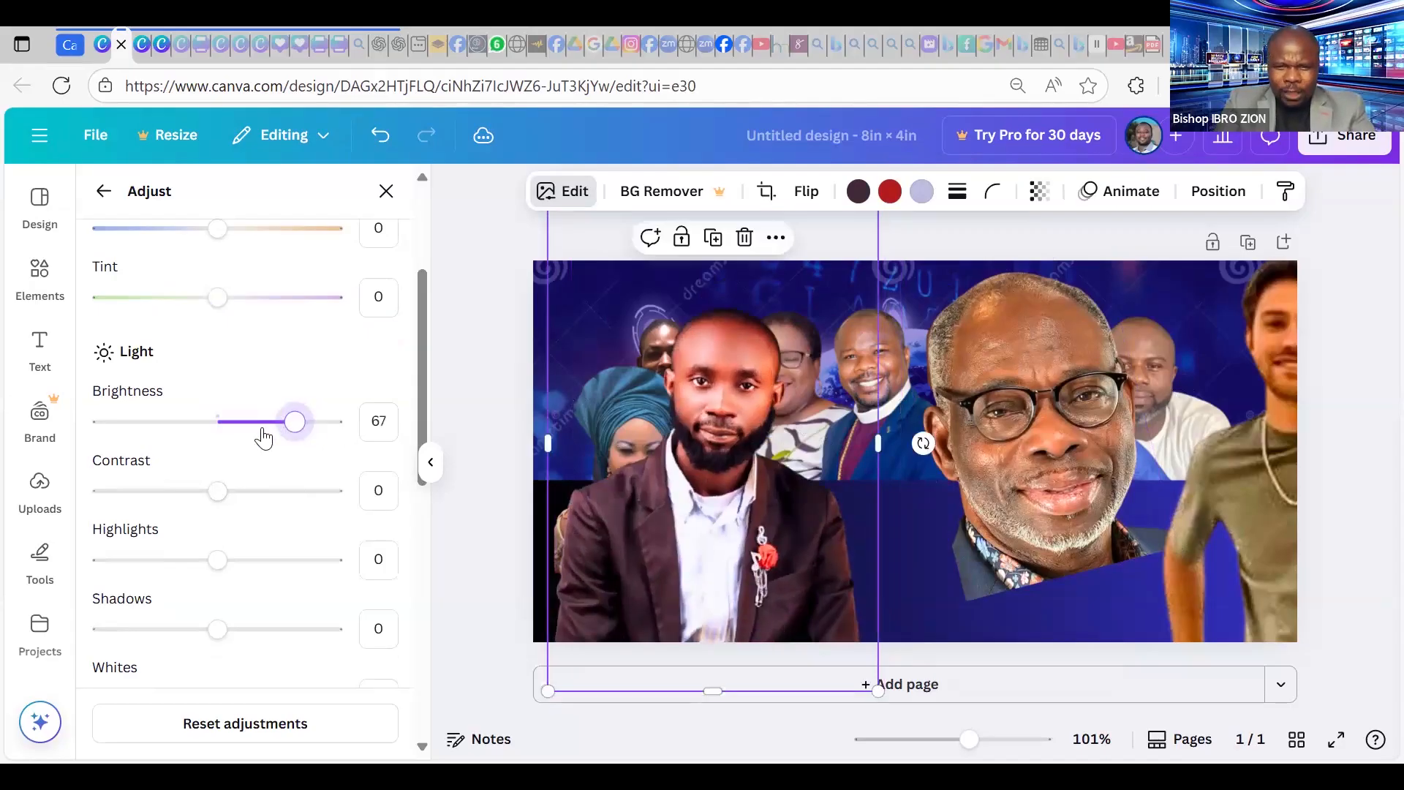
pyautogui.click(262, 436)
pyautogui.click(194, 430)
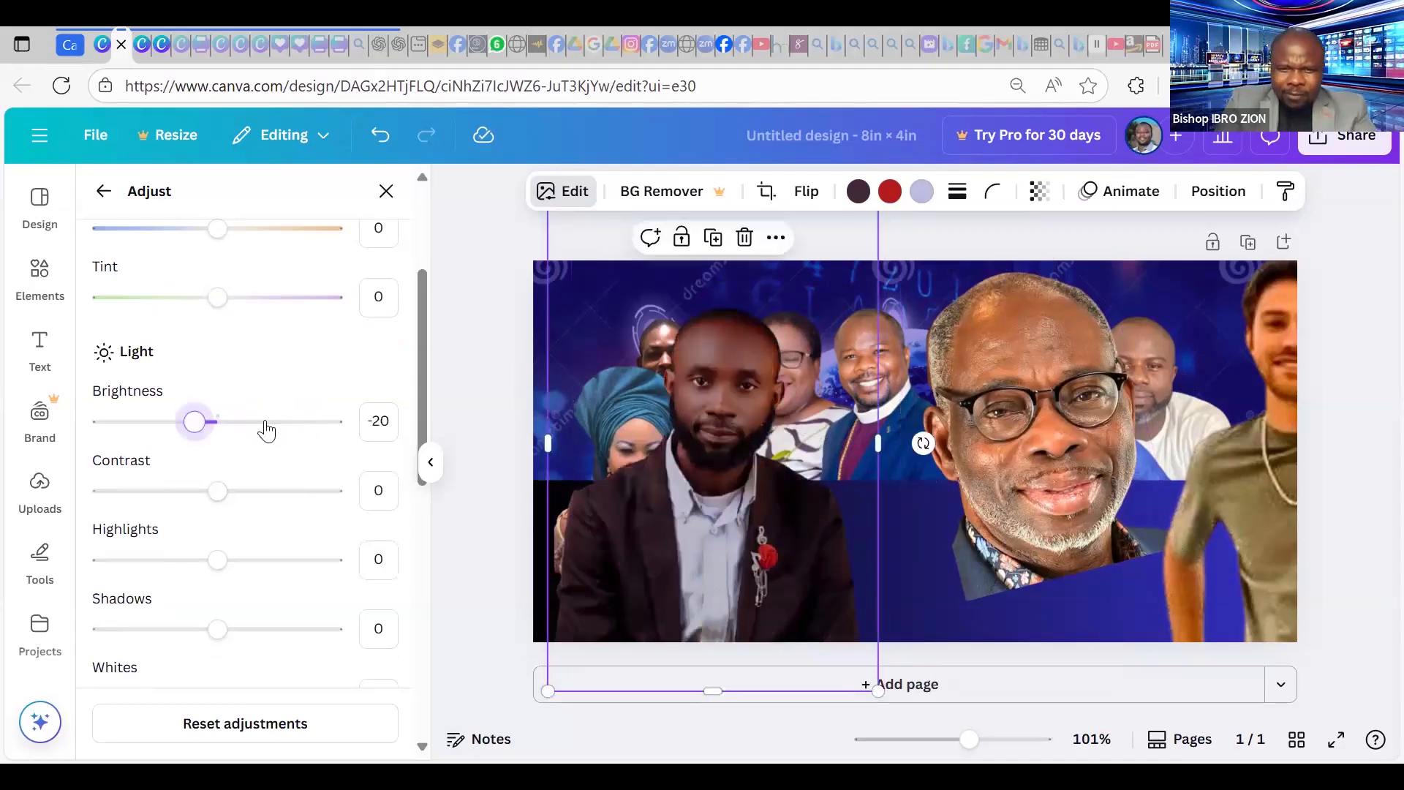
pyautogui.click(309, 428)
pyautogui.moveTo(310, 430); pyautogui.dragTo(276, 429)
pyautogui.press('Left')
pyautogui.press('Left')
pyautogui.press('Left')
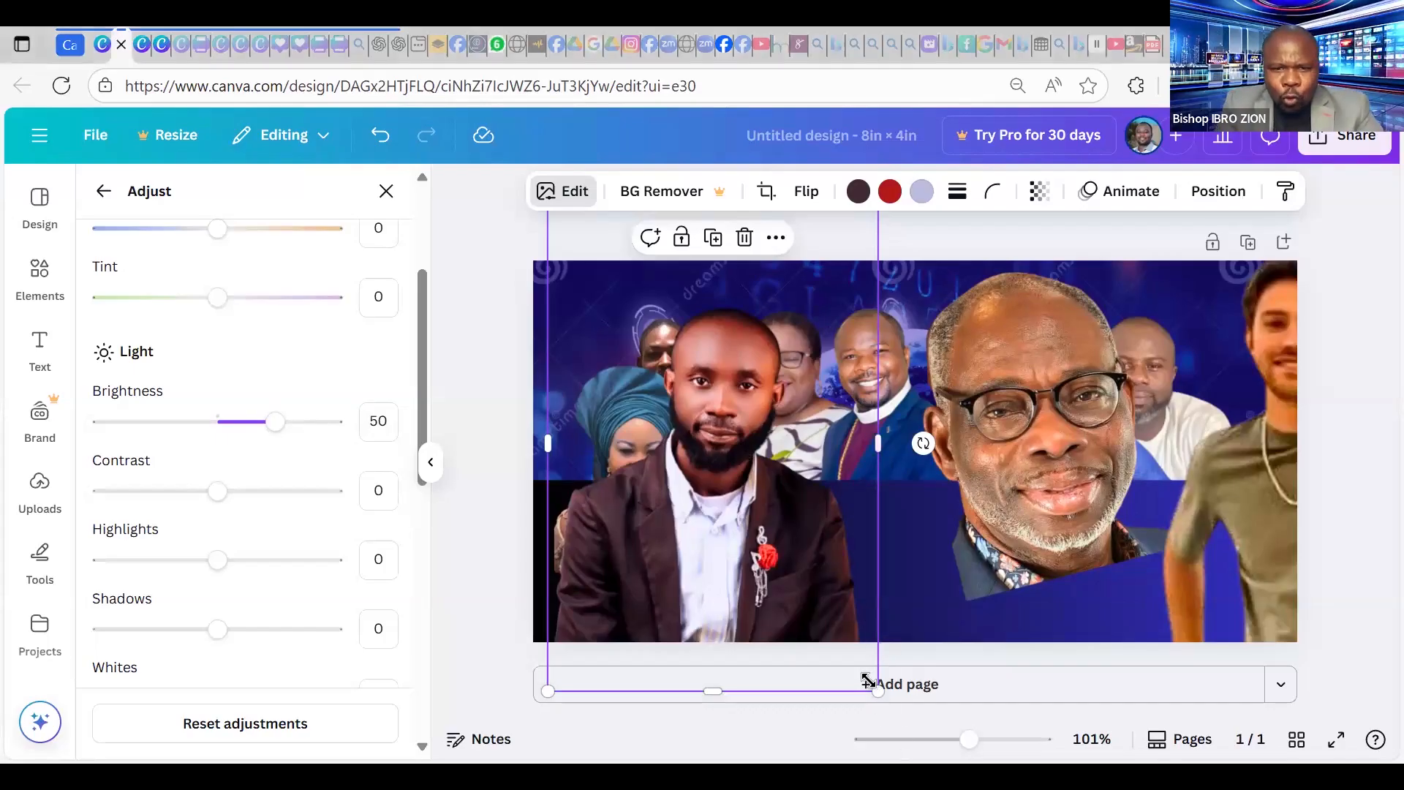
# Shrink the bearded man's portrait, then move the headwrap woman lower-left and brighten her to 8.
pyautogui.moveTo(878, 691); pyautogui.dragTo(954, 564)
pyautogui.moveTo(632, 461); pyautogui.dragTo(614, 381)
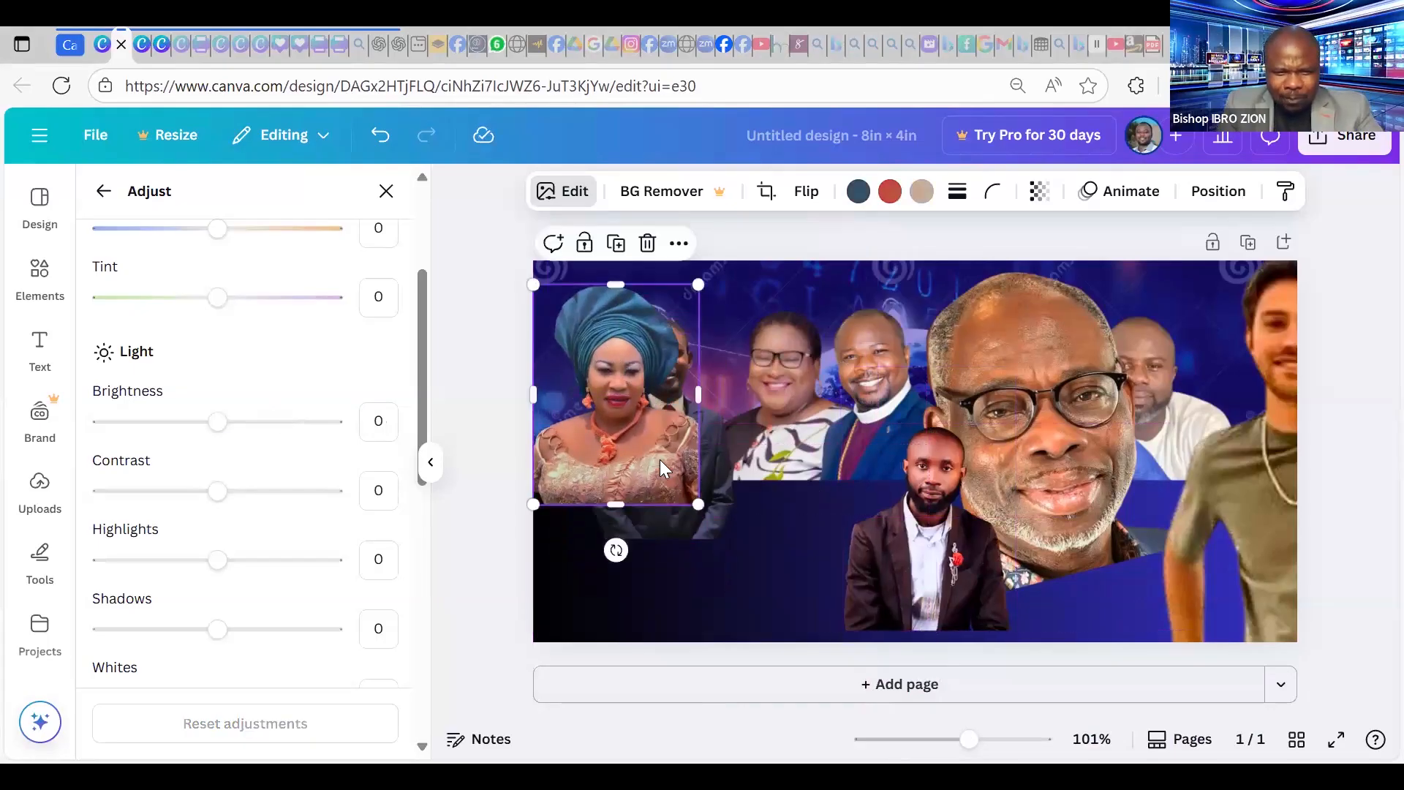
pyautogui.moveTo(691, 465); pyautogui.dragTo(735, 442)
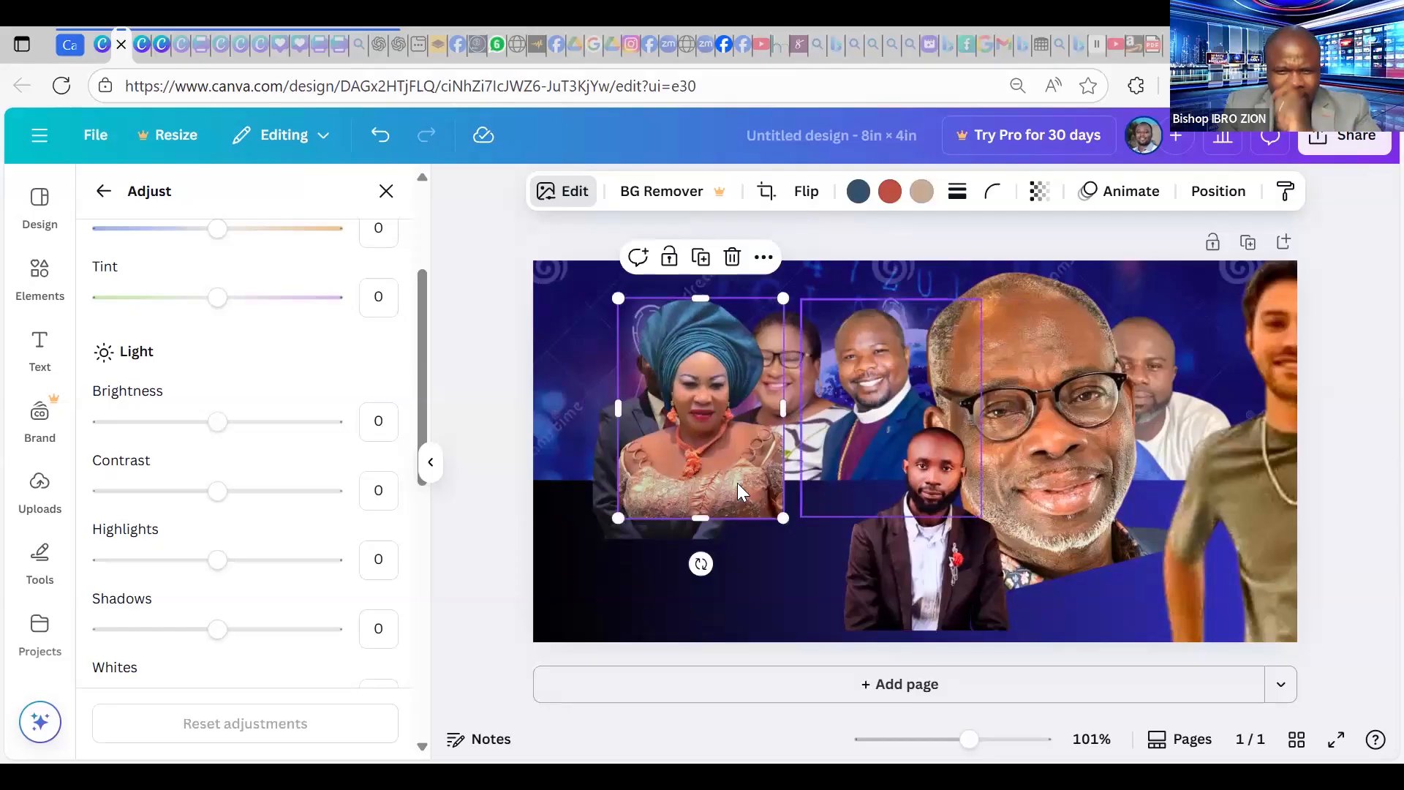
pyautogui.moveTo(220, 431); pyautogui.dragTo(234, 433)
pyautogui.moveTo(770, 512); pyautogui.dragTo(794, 354)
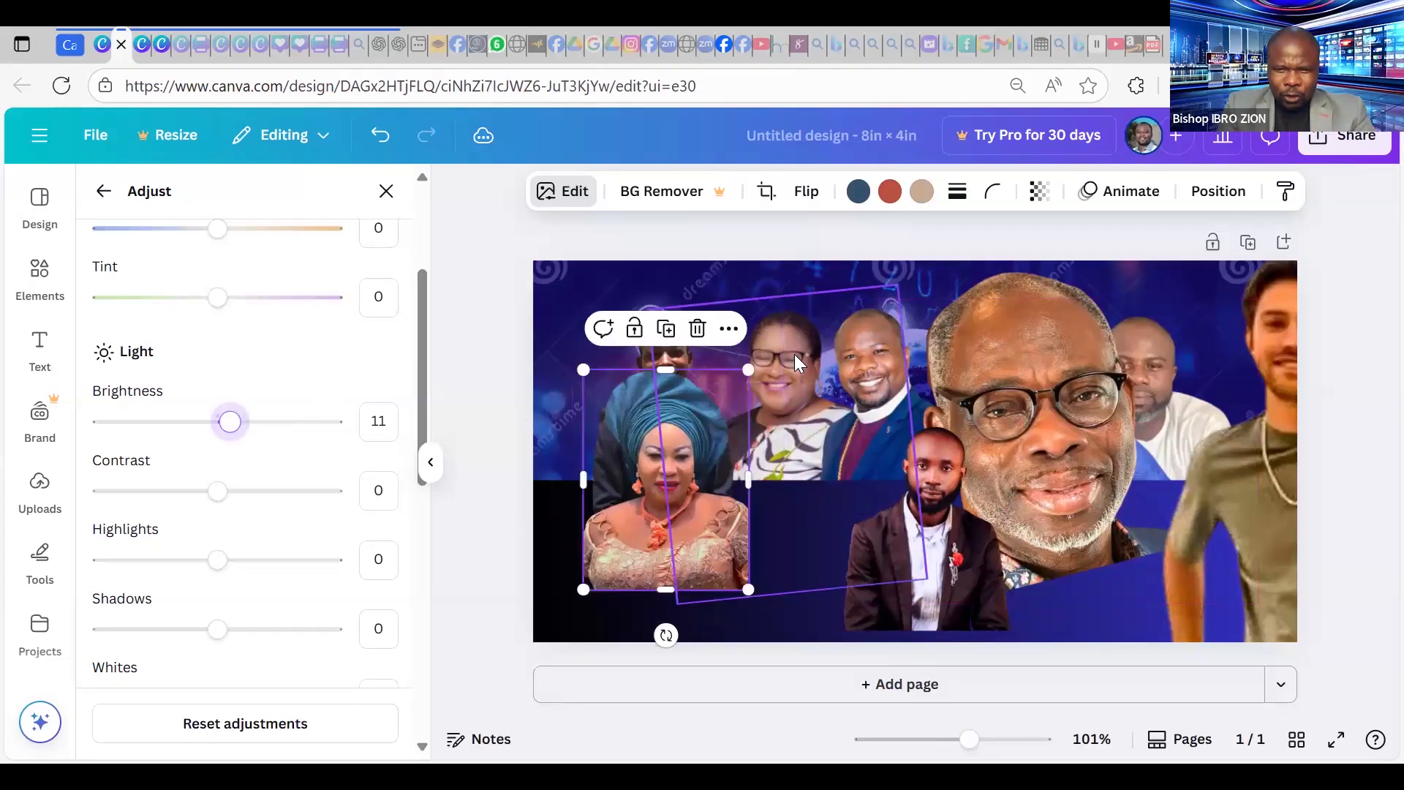
# Raise the Brightness of the tilted photo behind the headwrap woman to 8.
pyautogui.click(760, 464)
pyautogui.click(223, 424)
pyautogui.press('Right')
pyautogui.press('Right')
pyautogui.press('Right')
pyautogui.press('Right')
pyautogui.press('Right')
pyautogui.press('Right')
pyautogui.press('Right')
pyautogui.press('Right')
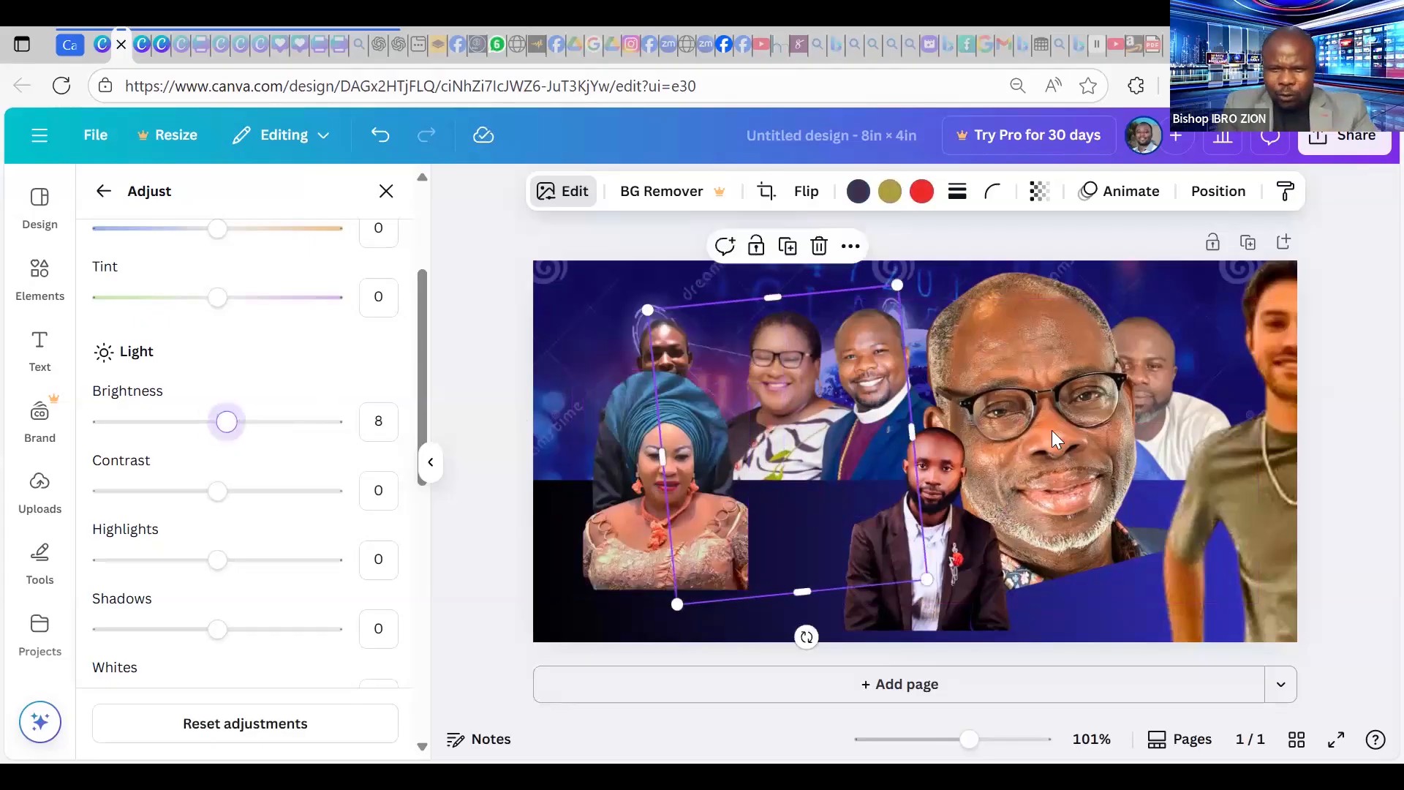
pyautogui.click(1002, 337)
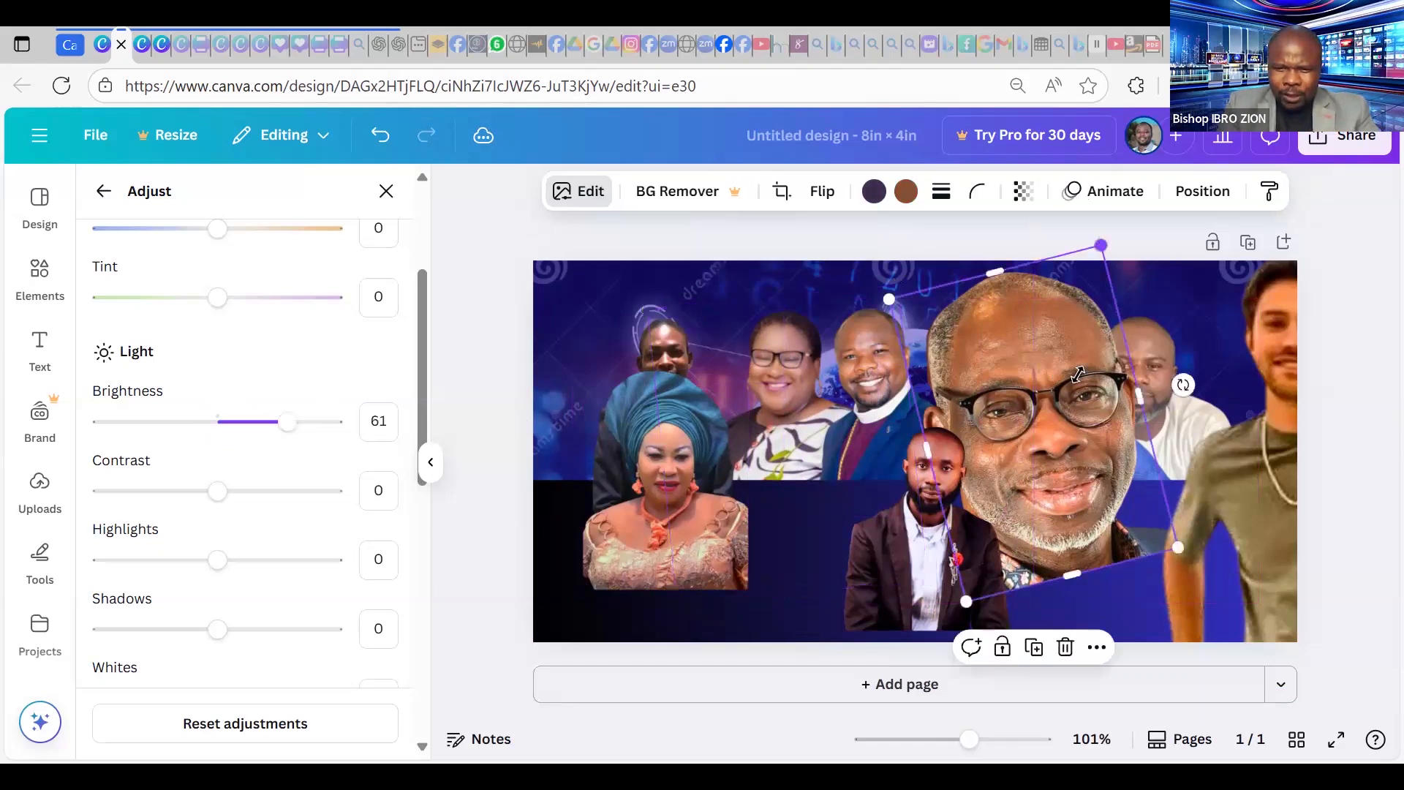
# Shrink the glasses man's portrait into the lower row and drag the olive-shirt photo over the group.
pyautogui.moveTo(1101, 245); pyautogui.dragTo(1064, 395)
pyautogui.moveTo(1013, 496); pyautogui.dragTo(1044, 527)
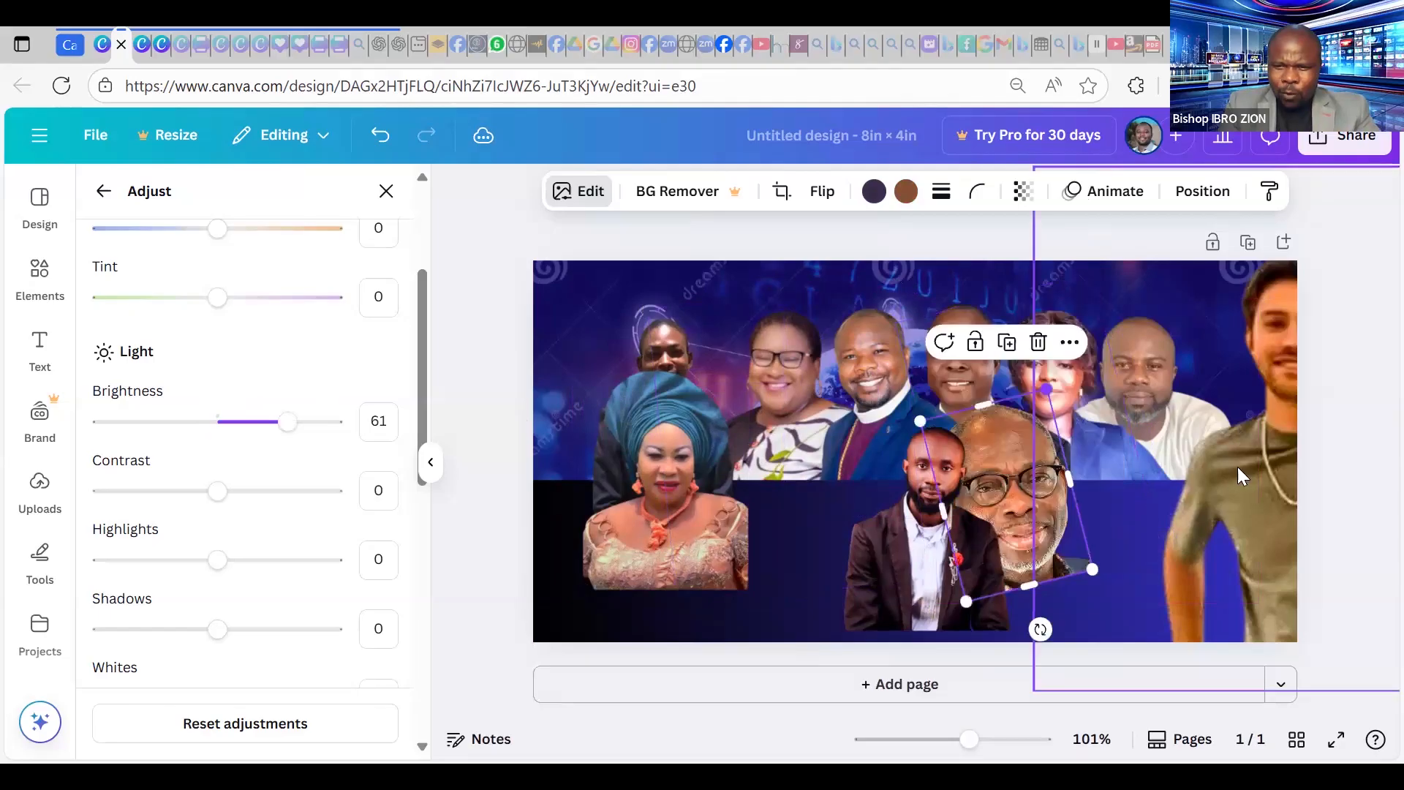
pyautogui.moveTo(1291, 402); pyautogui.dragTo(1003, 392)
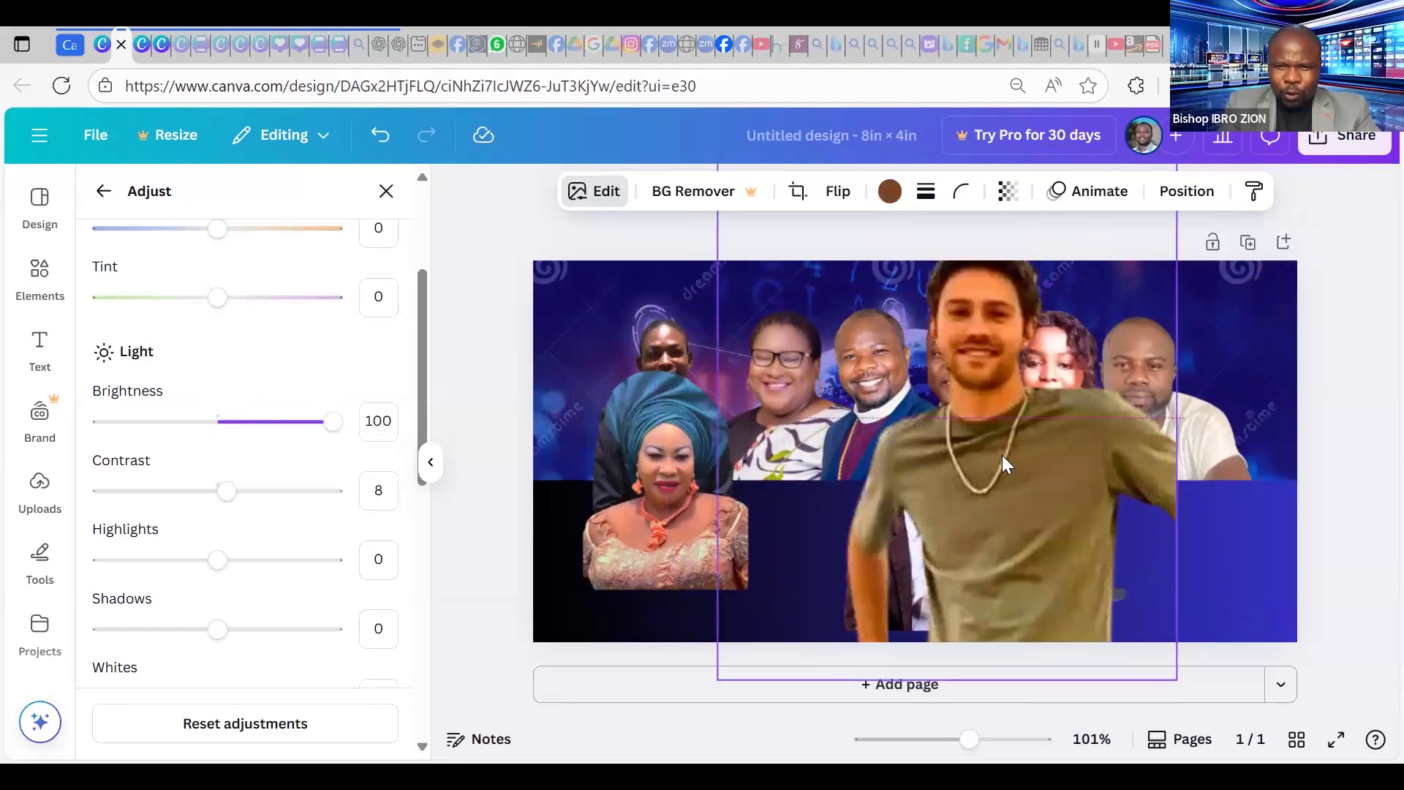
# Resize the olive-shirt photo to 2.6 × 3.1 in and place it at the upper left.
pyautogui.moveTo(945, 220); pyautogui.dragTo(964, 278)
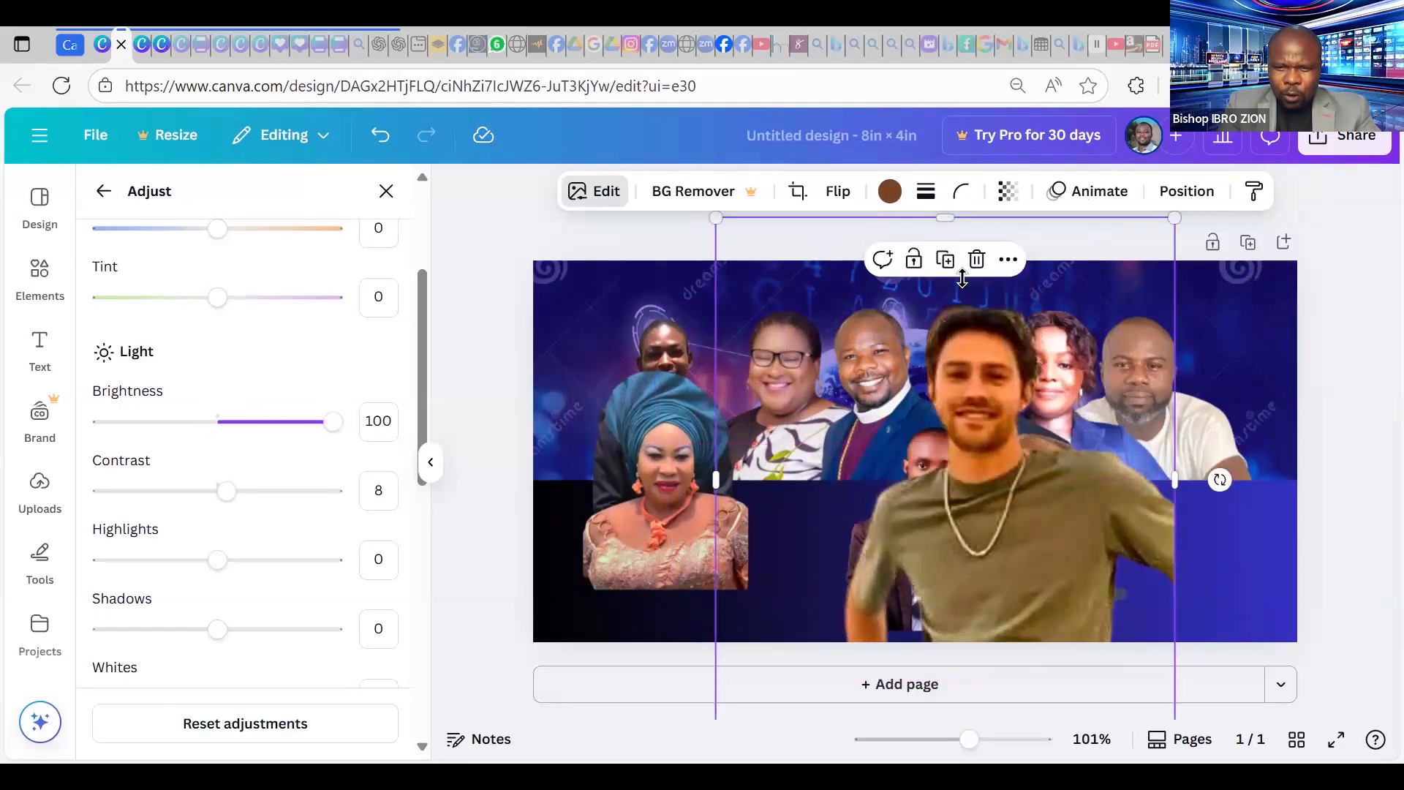
pyautogui.moveTo(717, 510); pyautogui.dragTo(825, 515)
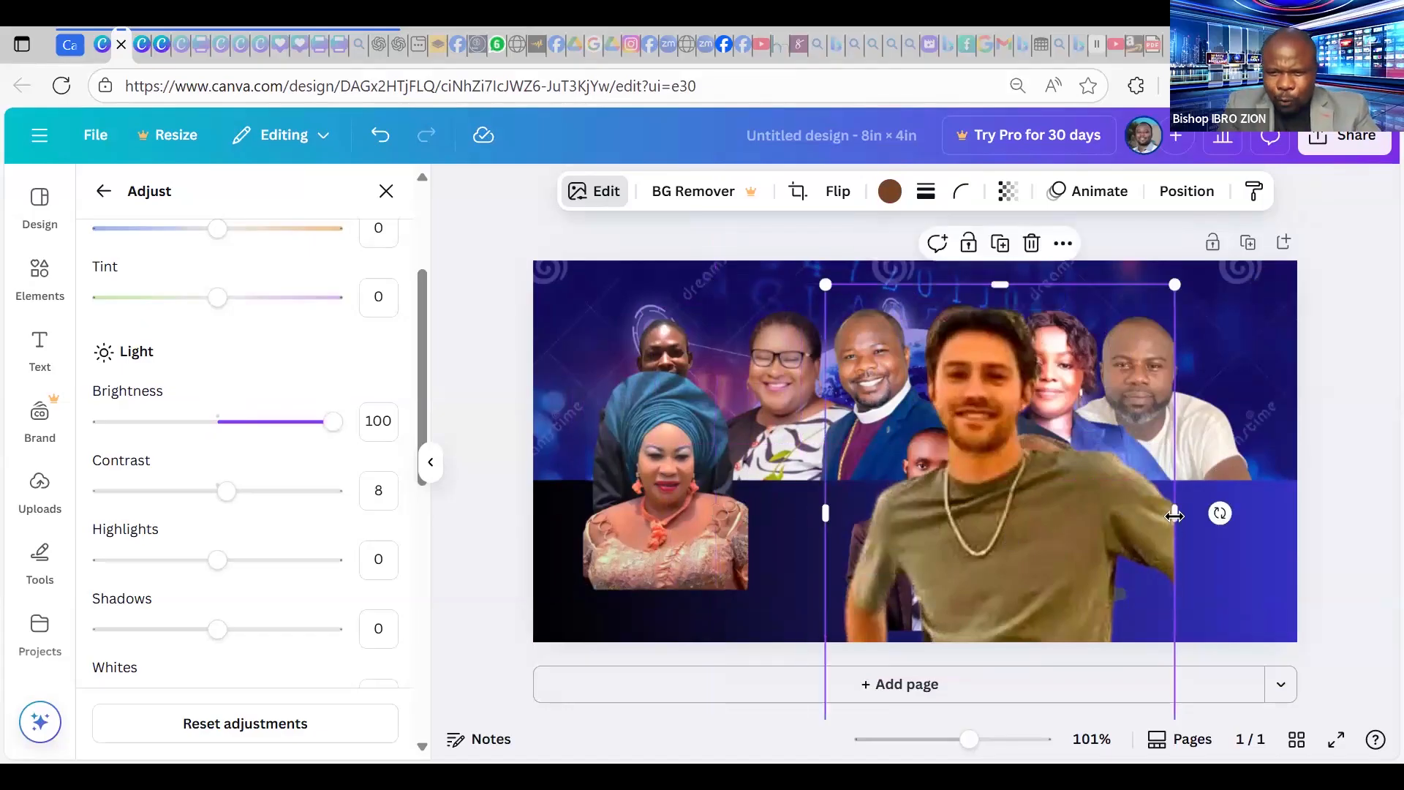
pyautogui.moveTo(1129, 511); pyautogui.dragTo(1110, 512)
pyautogui.moveTo(951, 702); pyautogui.dragTo(980, 528)
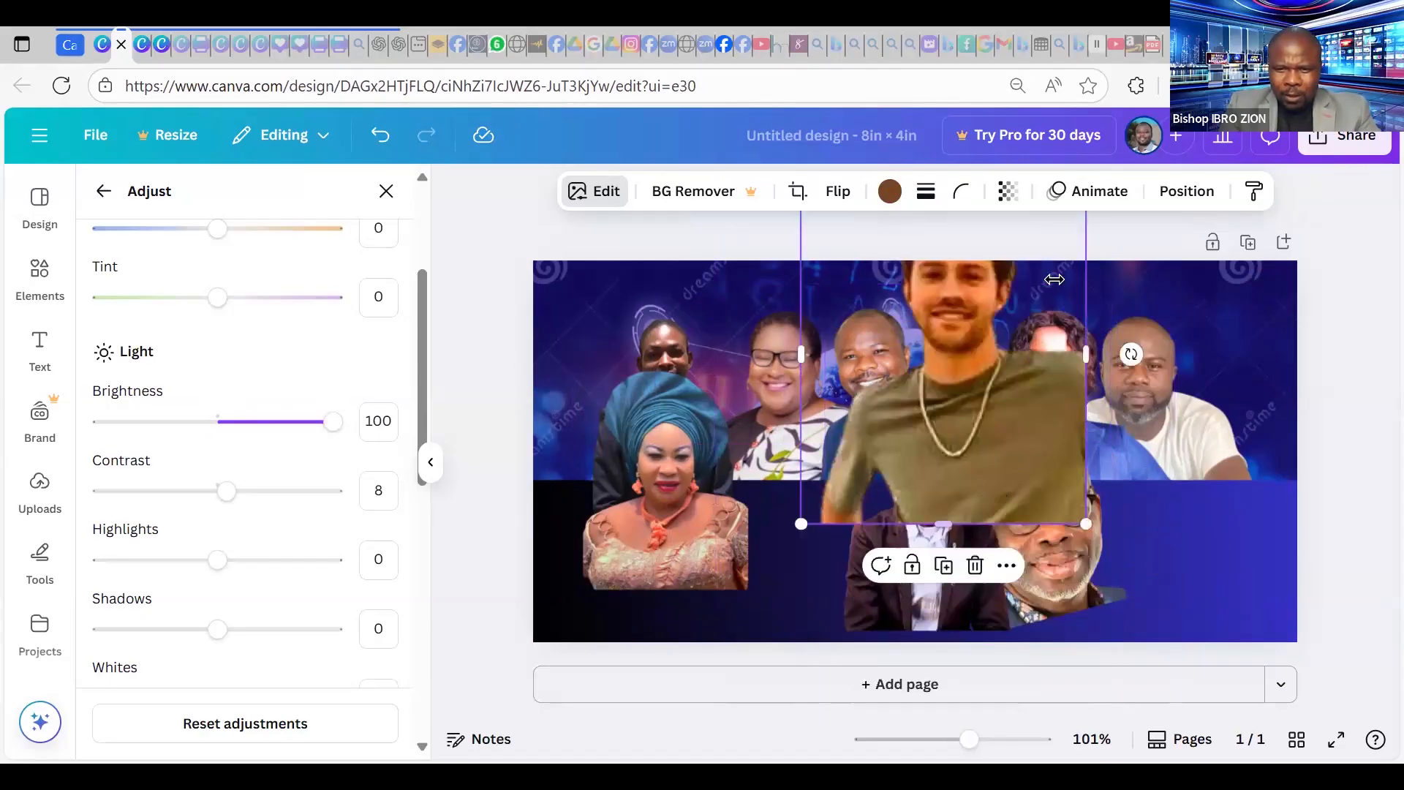
pyautogui.moveTo(994, 468); pyautogui.dragTo(966, 549)
pyautogui.moveTo(1060, 267); pyautogui.dragTo(1021, 342)
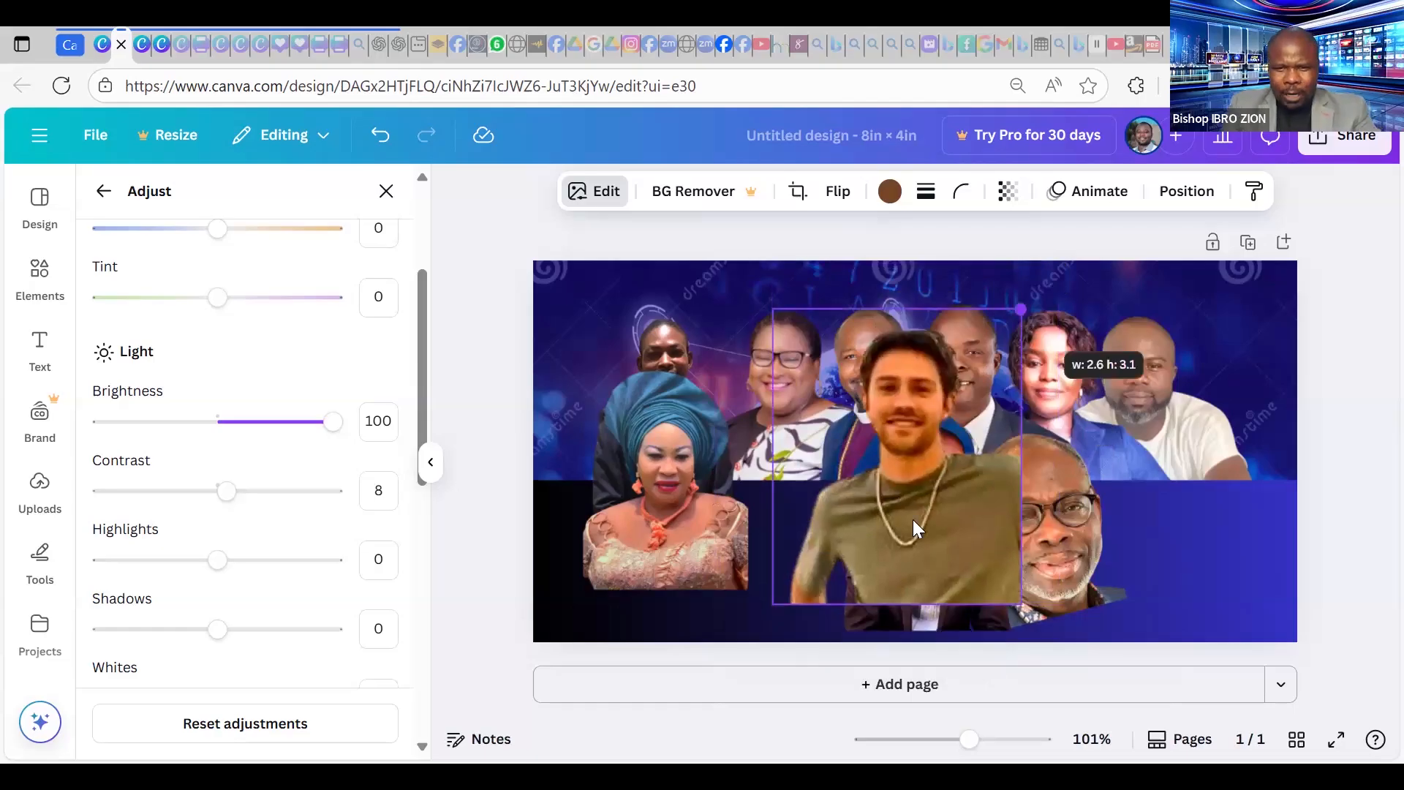
pyautogui.moveTo(811, 484); pyautogui.dragTo(566, 474)
pyautogui.moveTo(695, 396); pyautogui.dragTo(749, 489)
pyautogui.moveTo(953, 473); pyautogui.dragTo(740, 429)
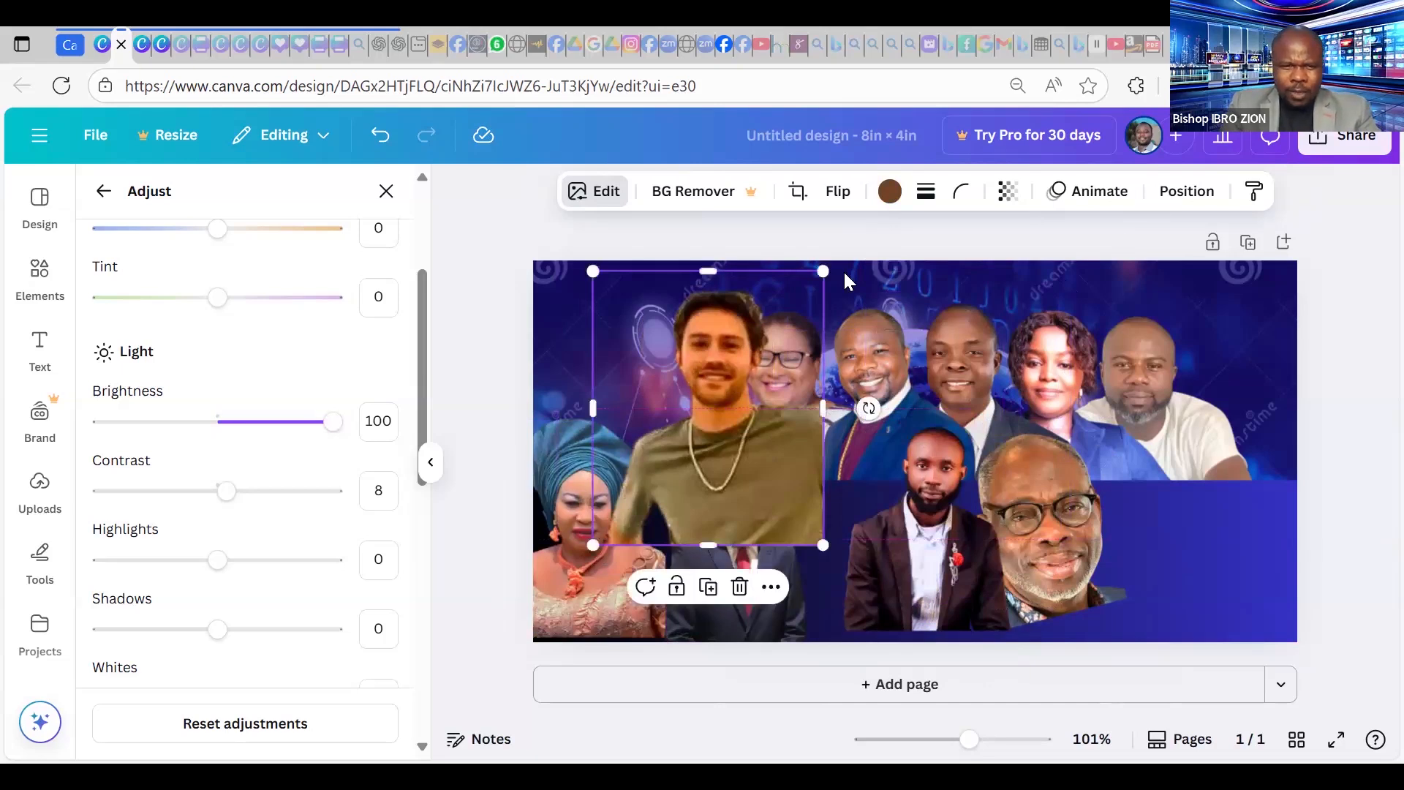
pyautogui.click(1182, 192)
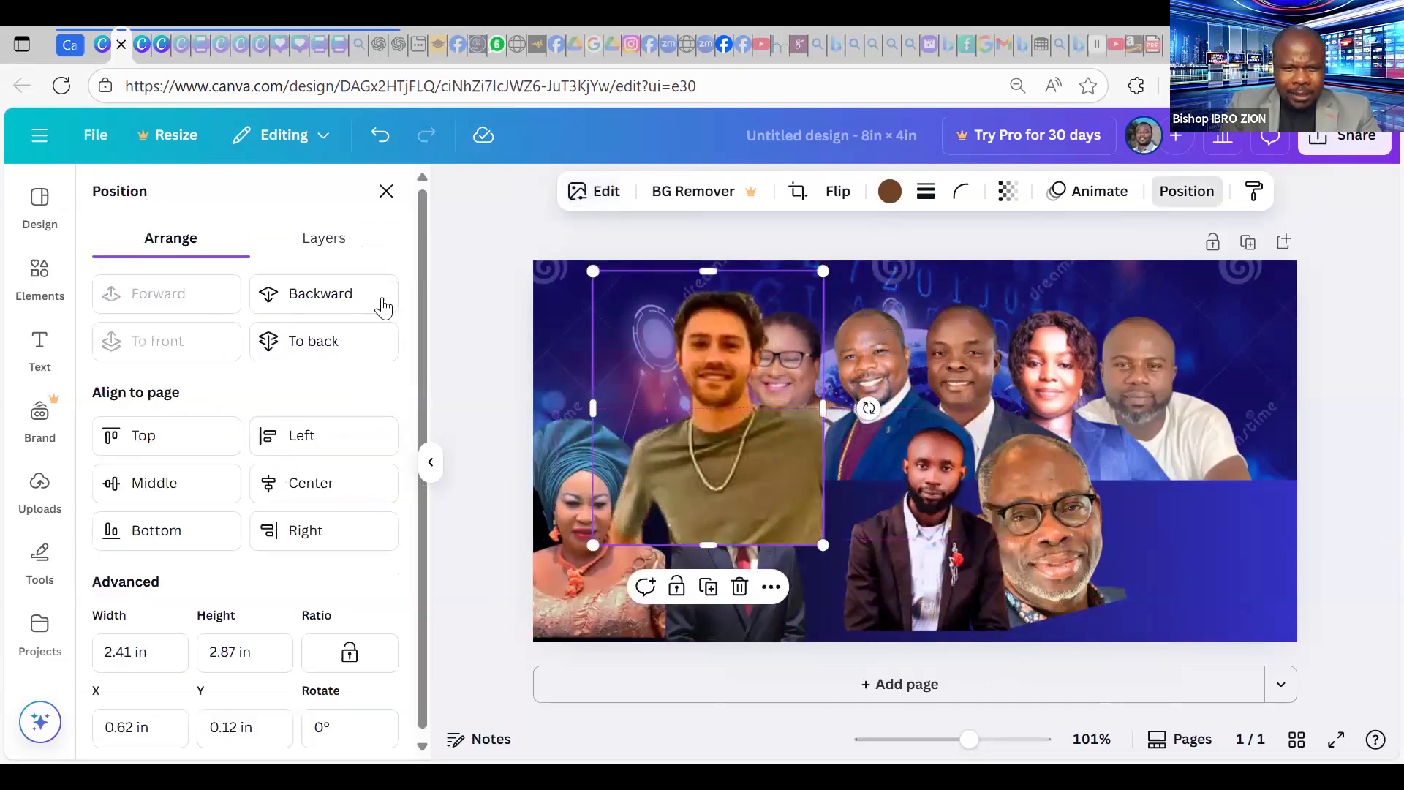
# Send the olive-shirt photo behind the floral-dress woman and resize it to 2.18 × 2.59 in.
pyautogui.click(333, 309)
pyautogui.click(333, 309)
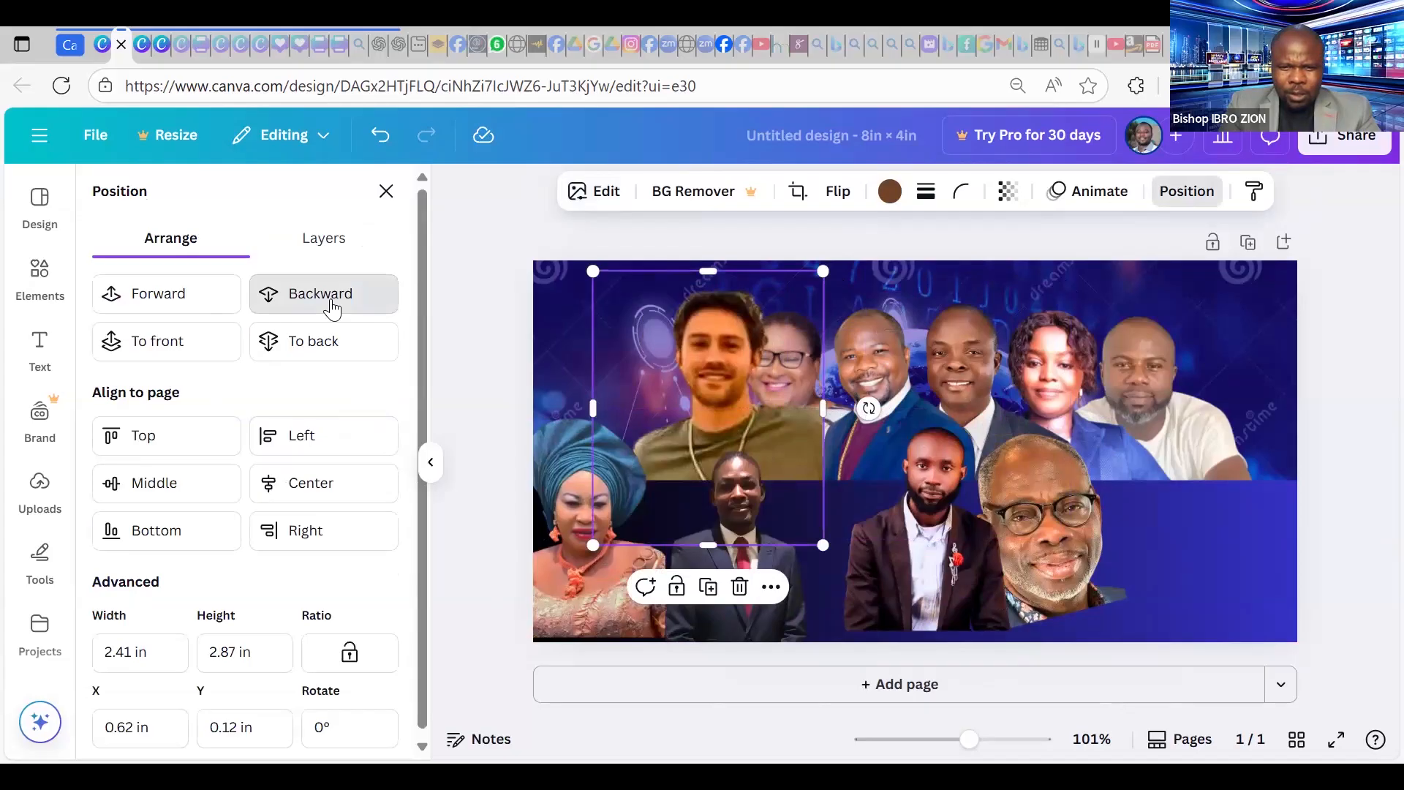
pyautogui.click(333, 308)
pyautogui.moveTo(822, 269); pyautogui.dragTo(802, 298)
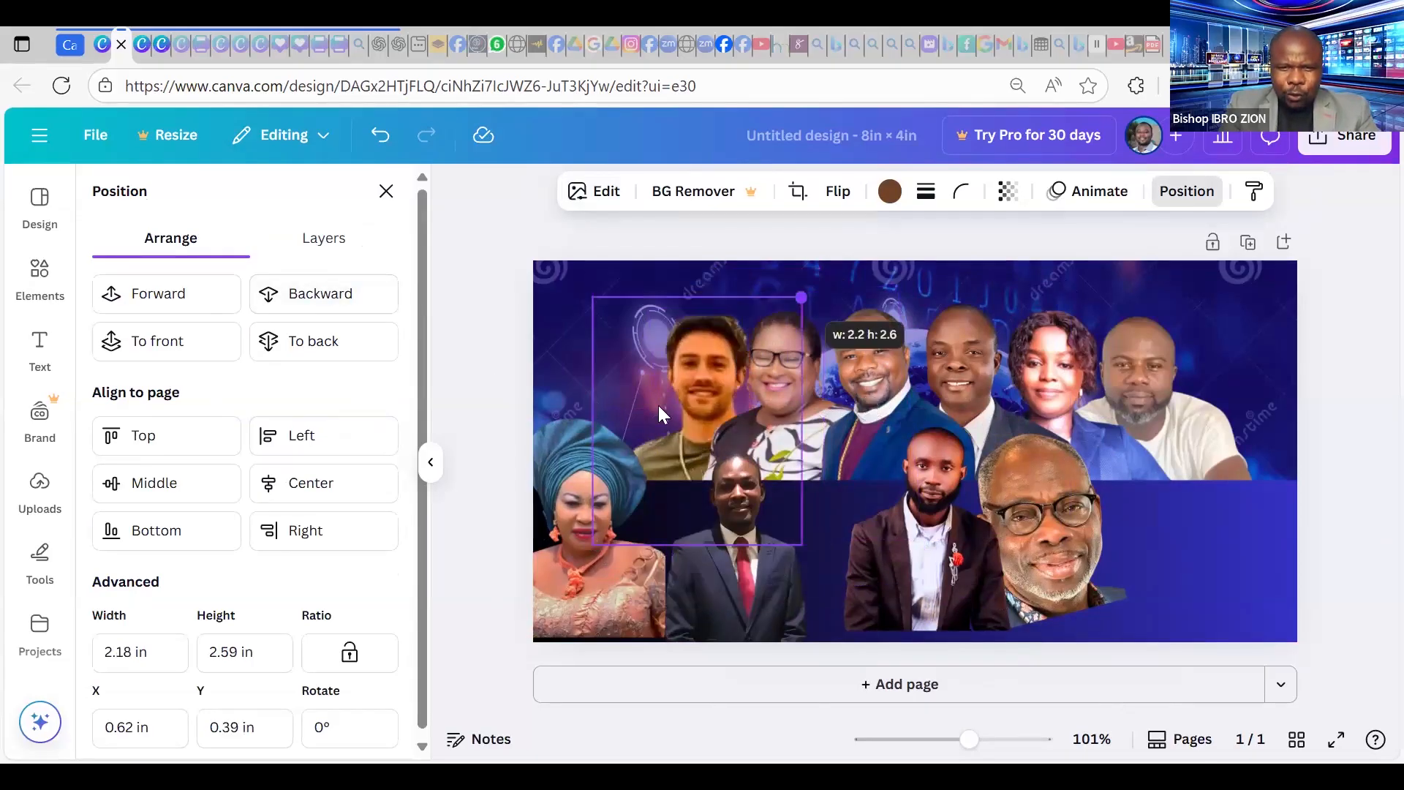
pyautogui.moveTo(642, 370); pyautogui.dragTo(654, 369)
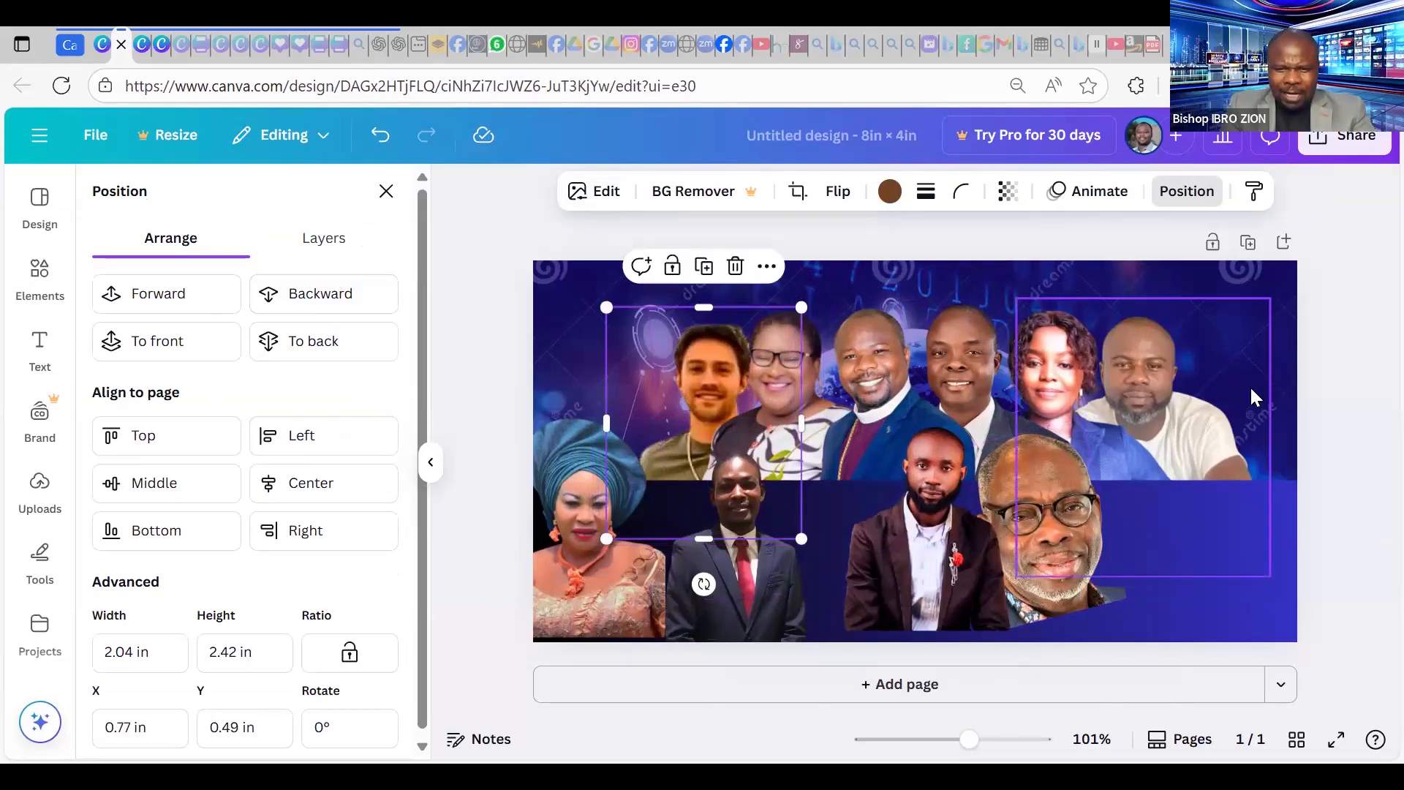
pyautogui.click(40, 491)
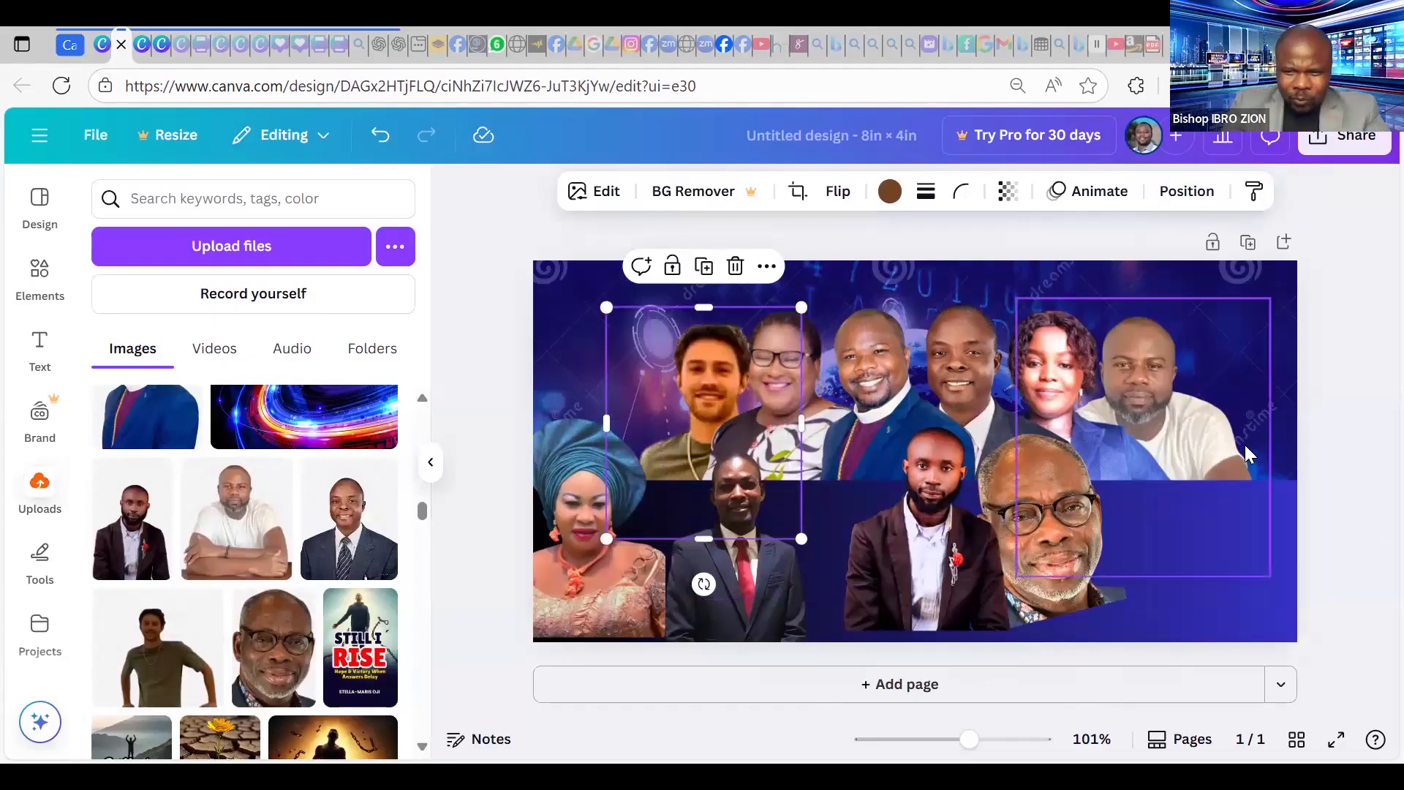
pyautogui.click(1226, 395)
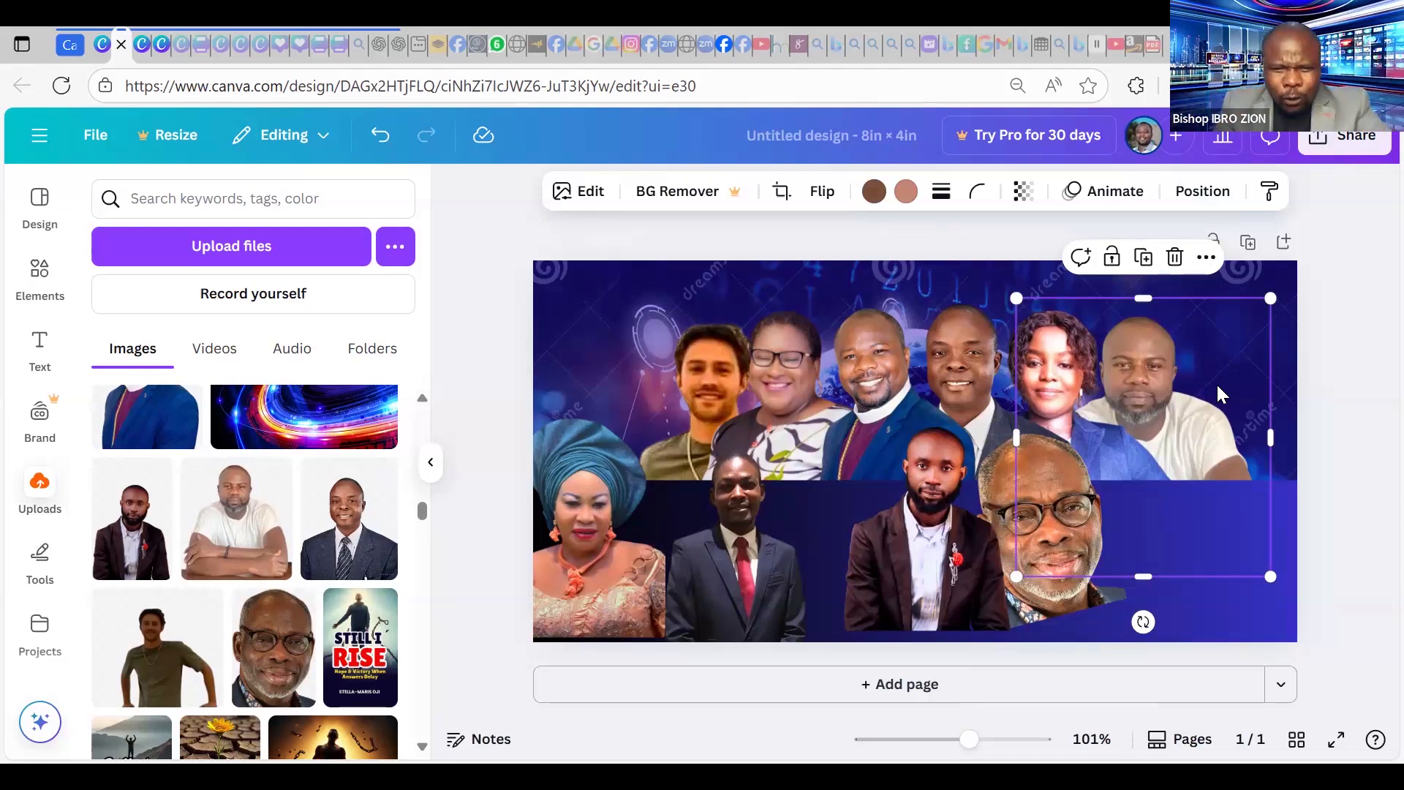
# In Edit > Adjust, raise the white-shirt photo's Contrast to 68 and Texture Sharpness to 30.
pyautogui.click(581, 202)
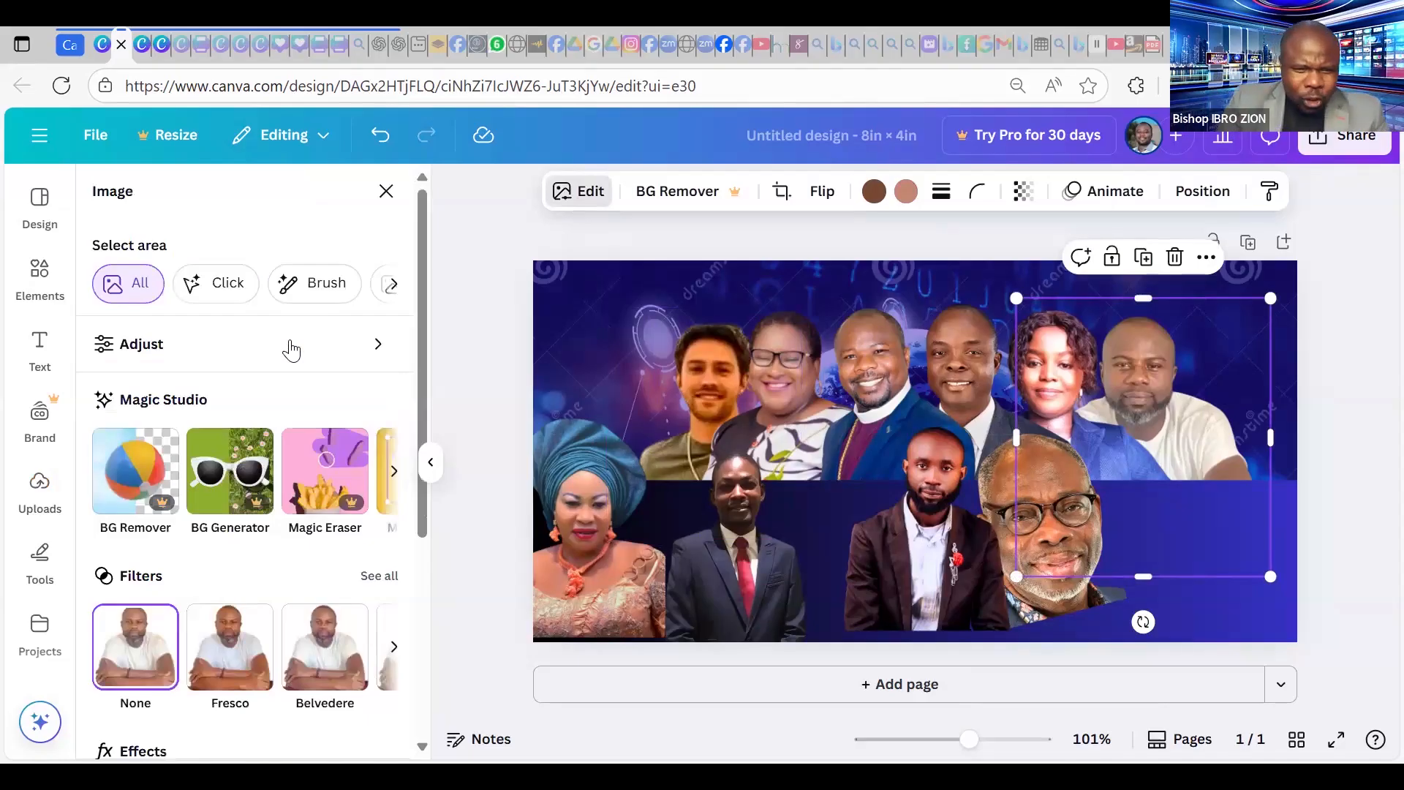
pyautogui.click(291, 349)
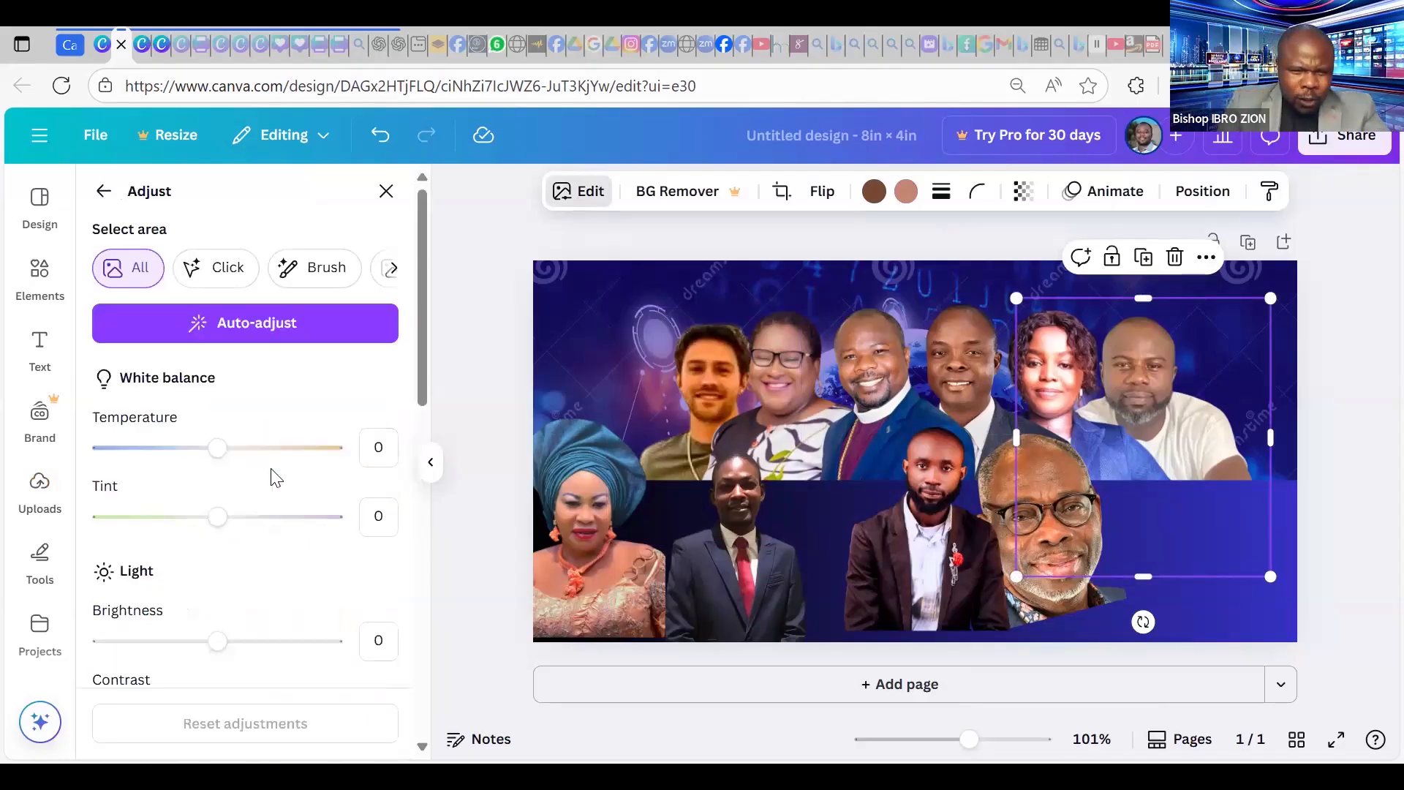
pyautogui.scroll(-3, 223, 505)
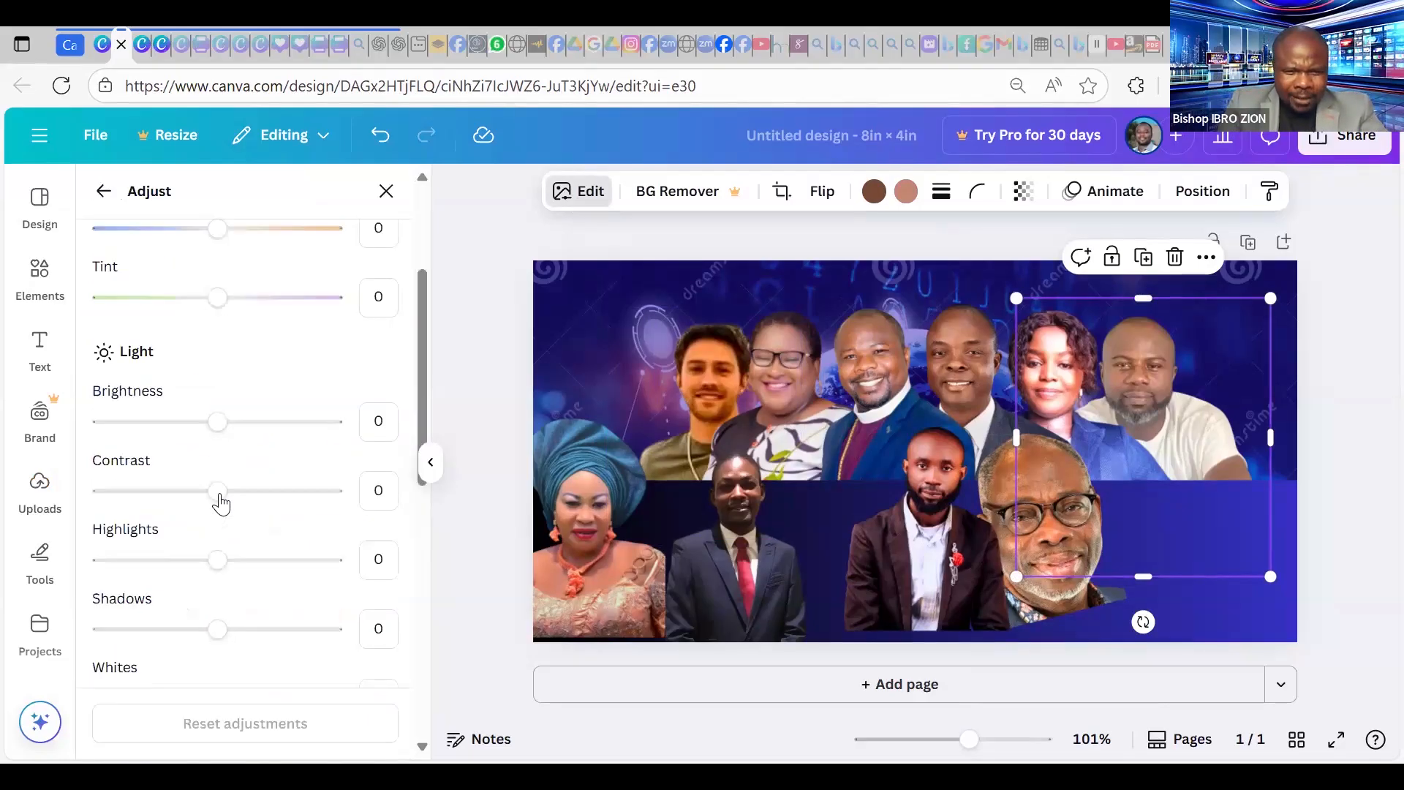
pyautogui.moveTo(220, 503); pyautogui.dragTo(298, 512)
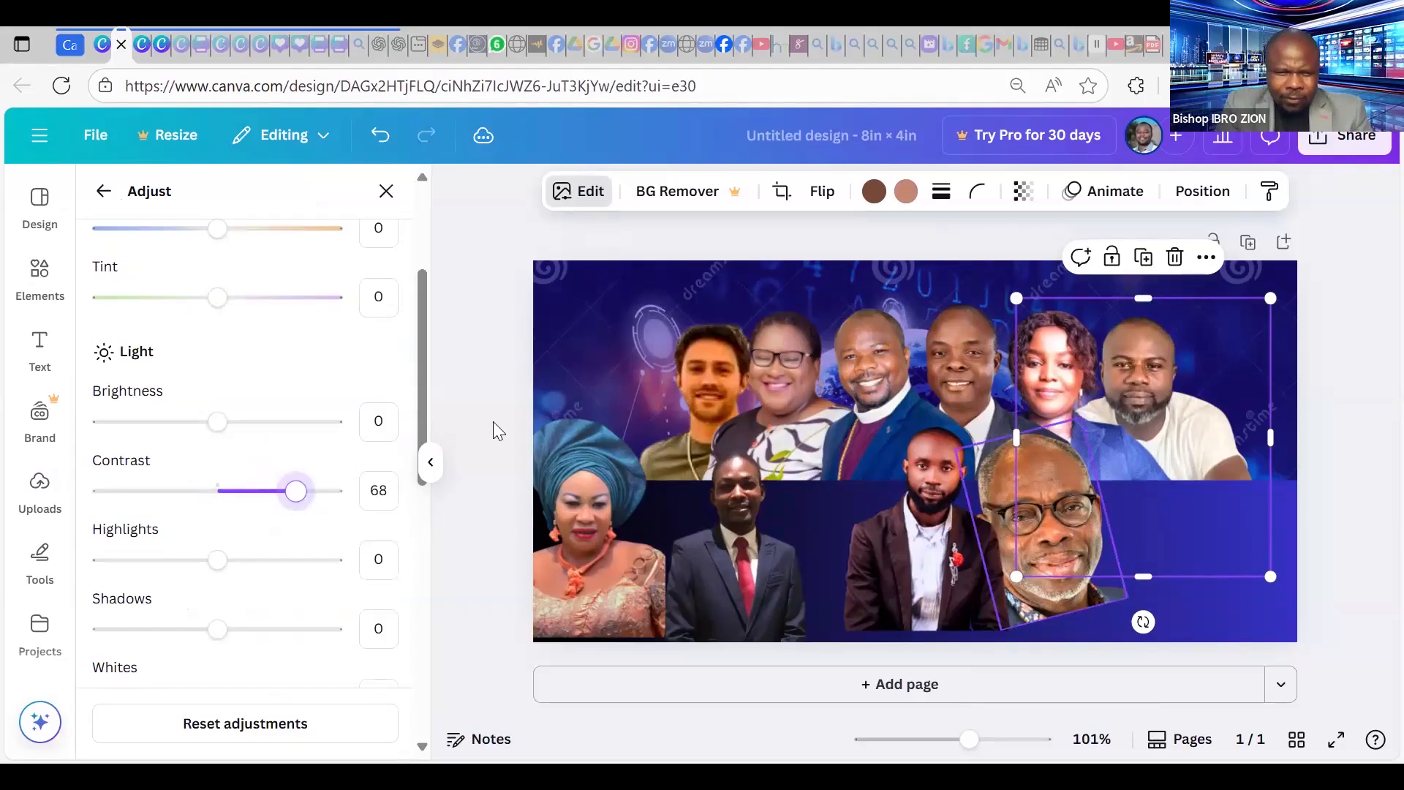
pyautogui.scroll(-5, 307, 466)
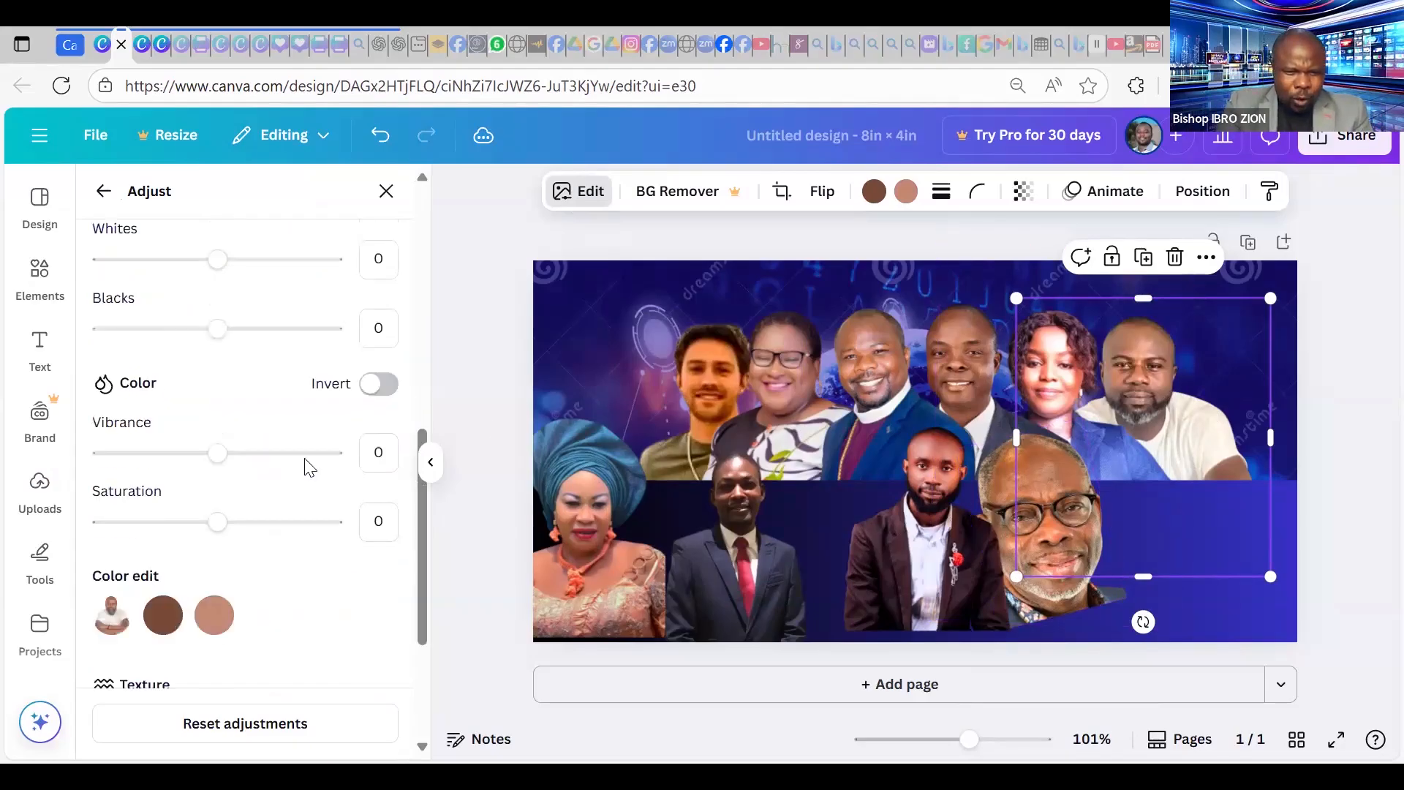
pyautogui.scroll(-3, 307, 466)
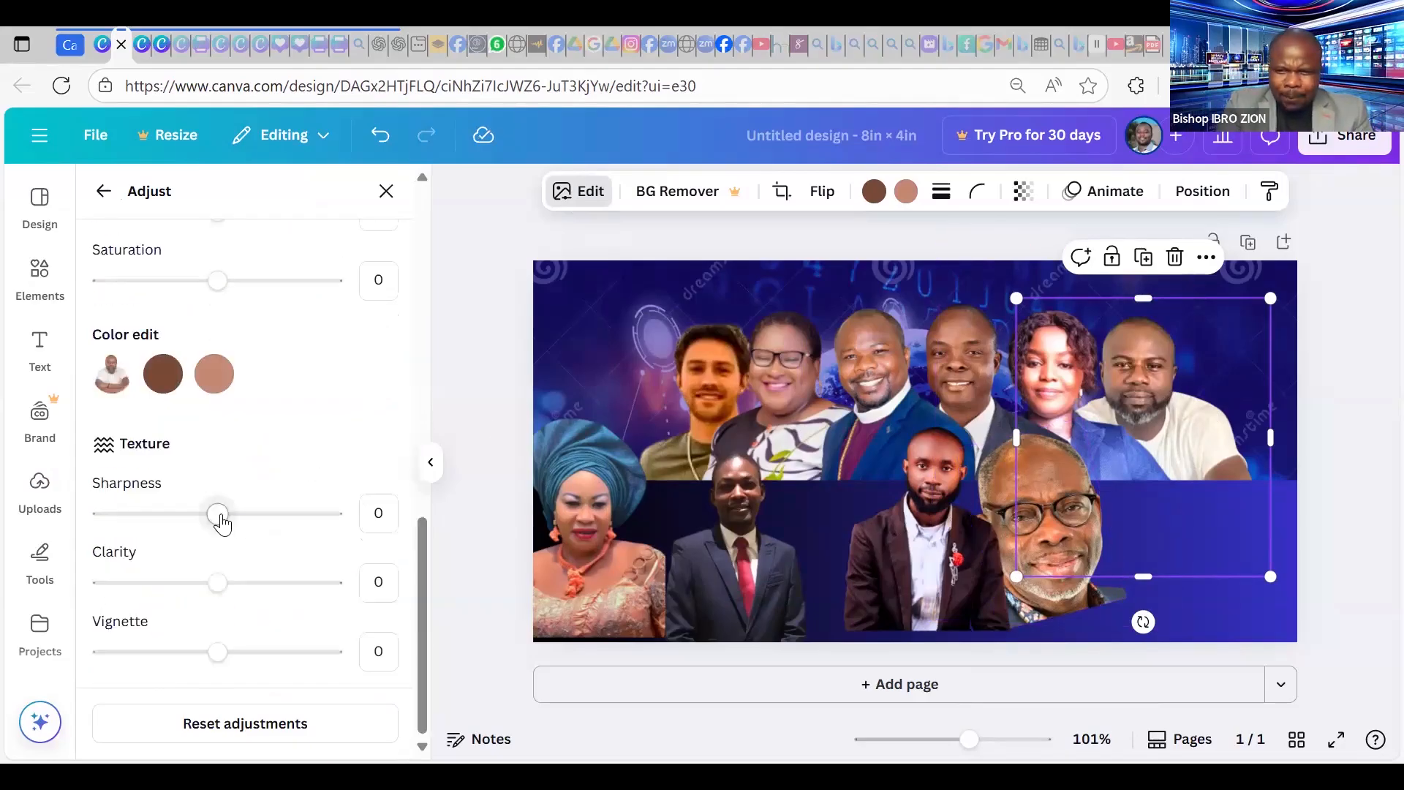
pyautogui.click(251, 524)
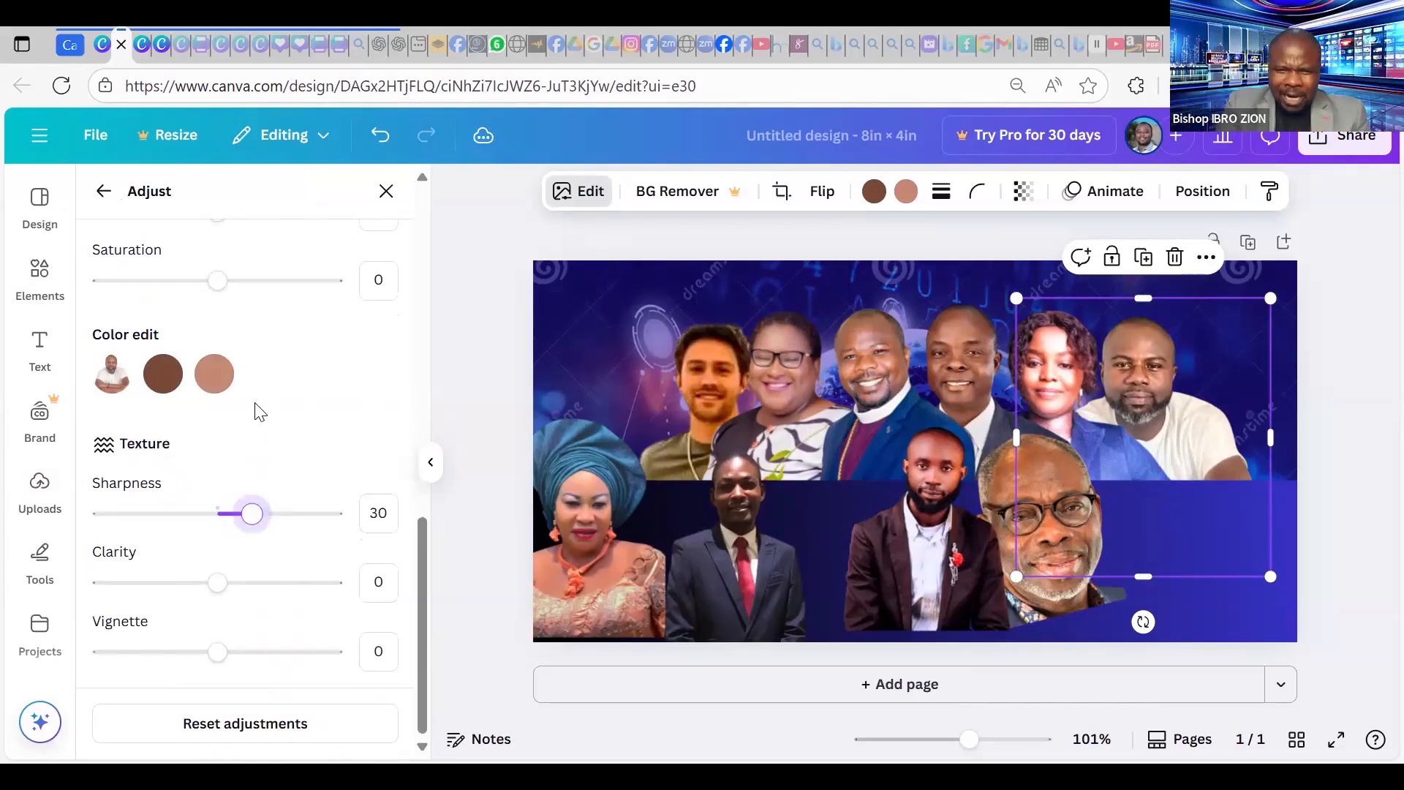
pyautogui.scroll(5, 256, 387)
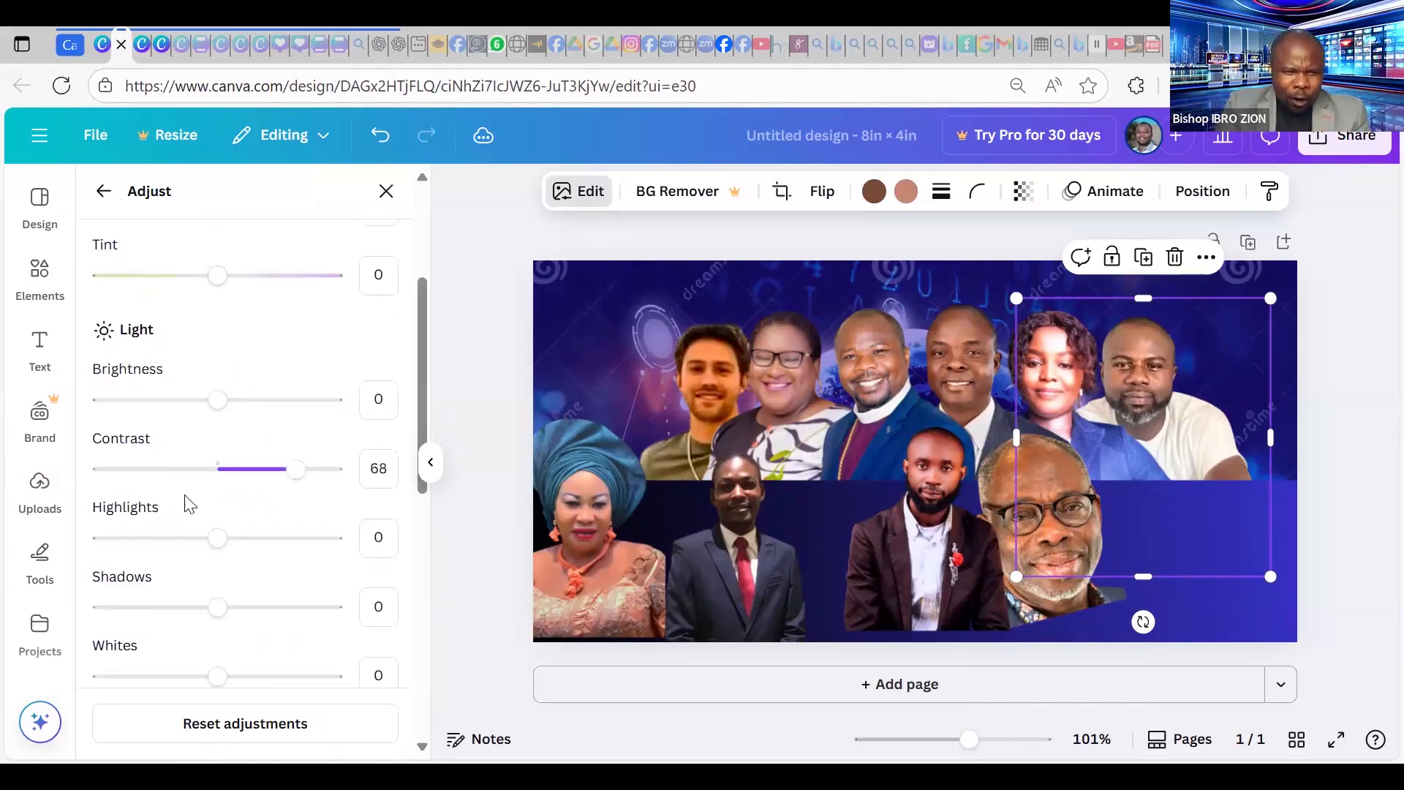
pyautogui.scroll(4, 199, 556)
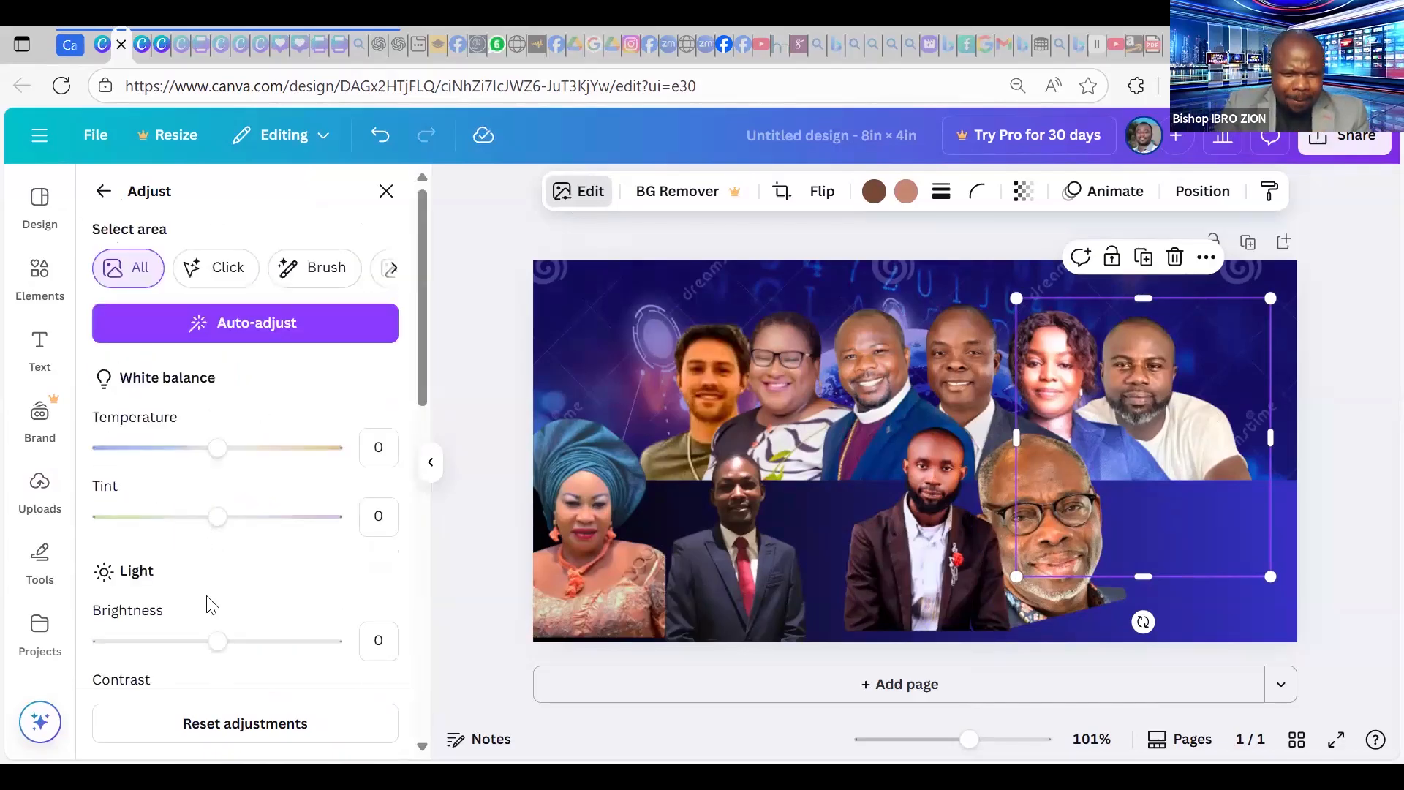
# Set the white-shirt photo's Brightness to 5 and the woman-in-blue photo's Brightness to -28.
pyautogui.click(229, 655)
pyautogui.moveTo(224, 656); pyautogui.dragTo(222, 656)
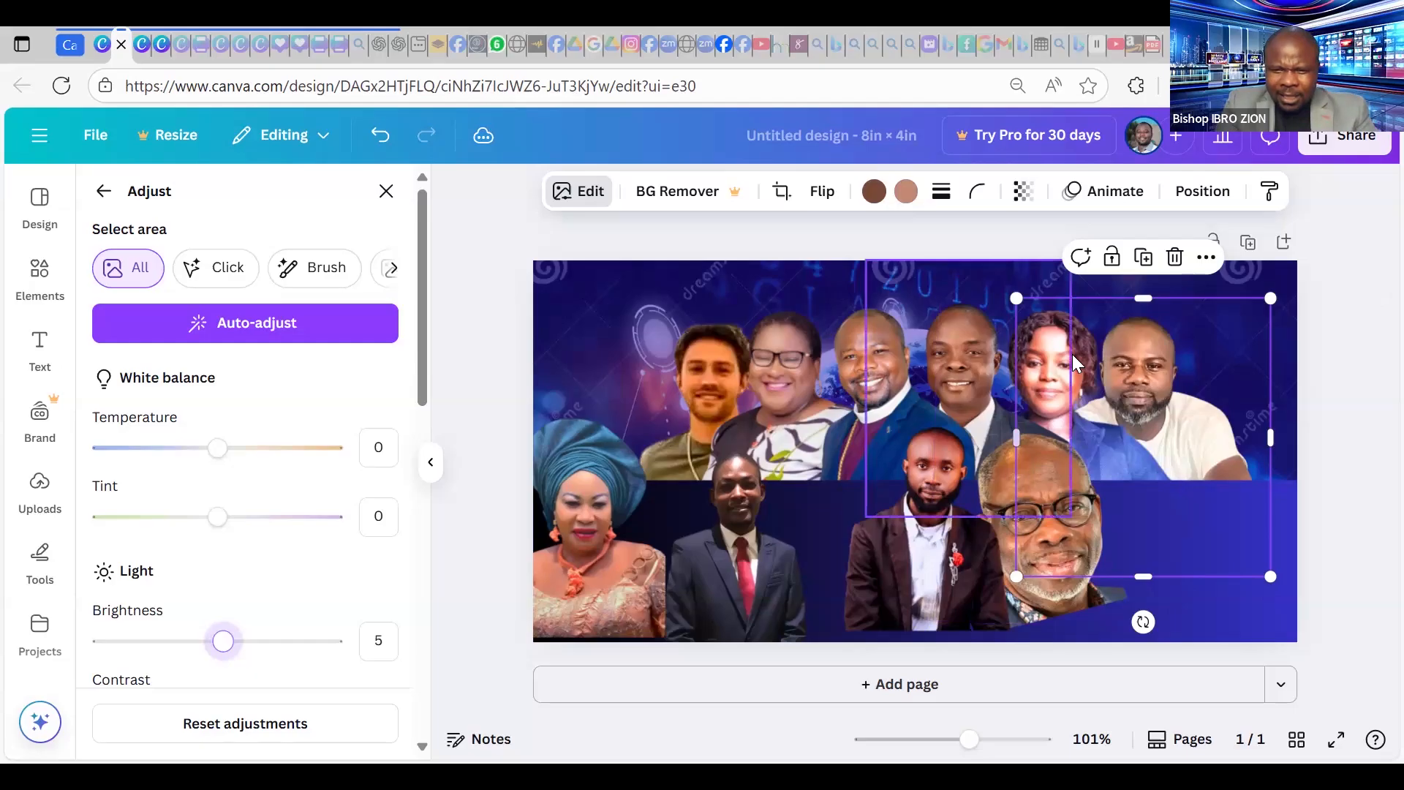
pyautogui.click(1093, 402)
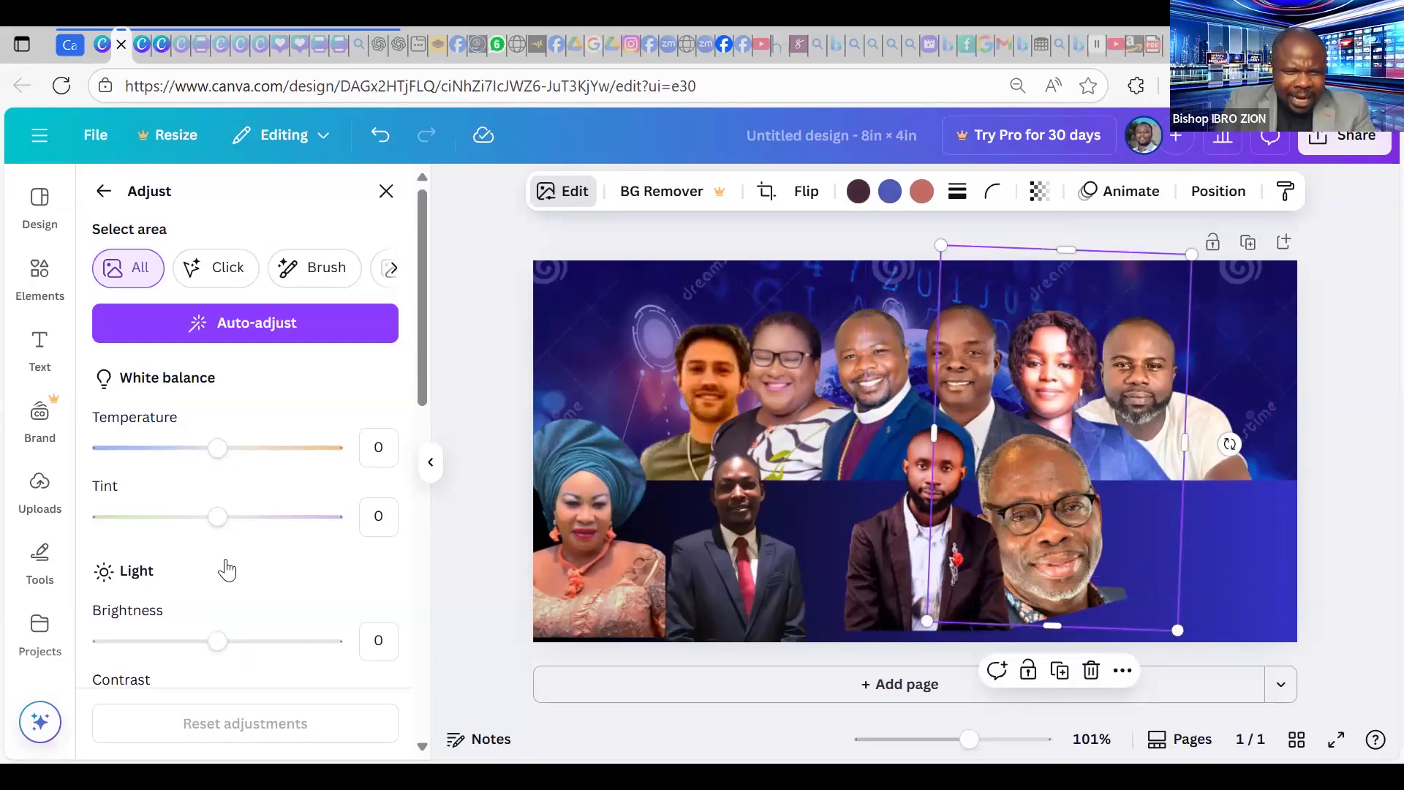
pyautogui.scroll(-2, 227, 571)
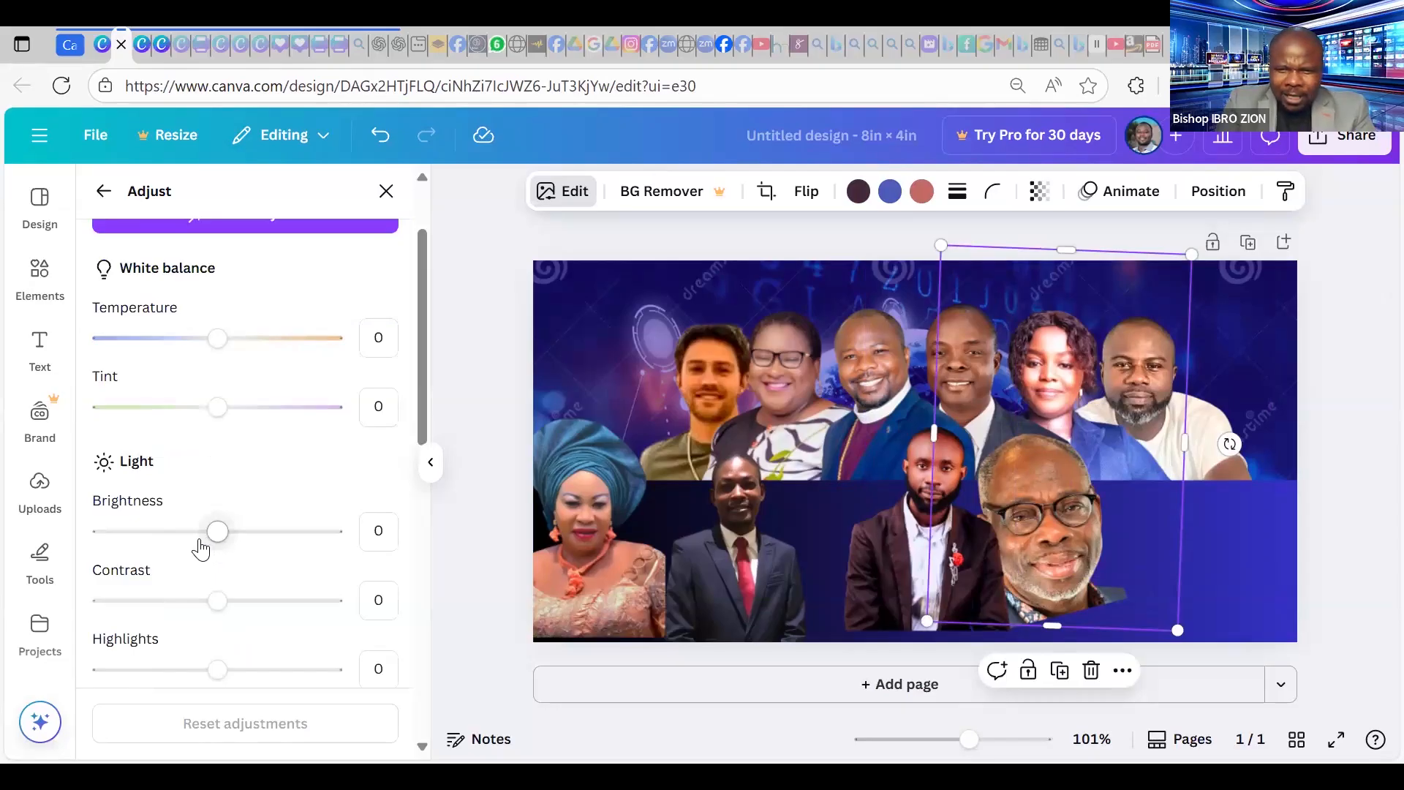
pyautogui.click(176, 540)
pyautogui.moveTo(177, 547); pyautogui.dragTo(177, 548)
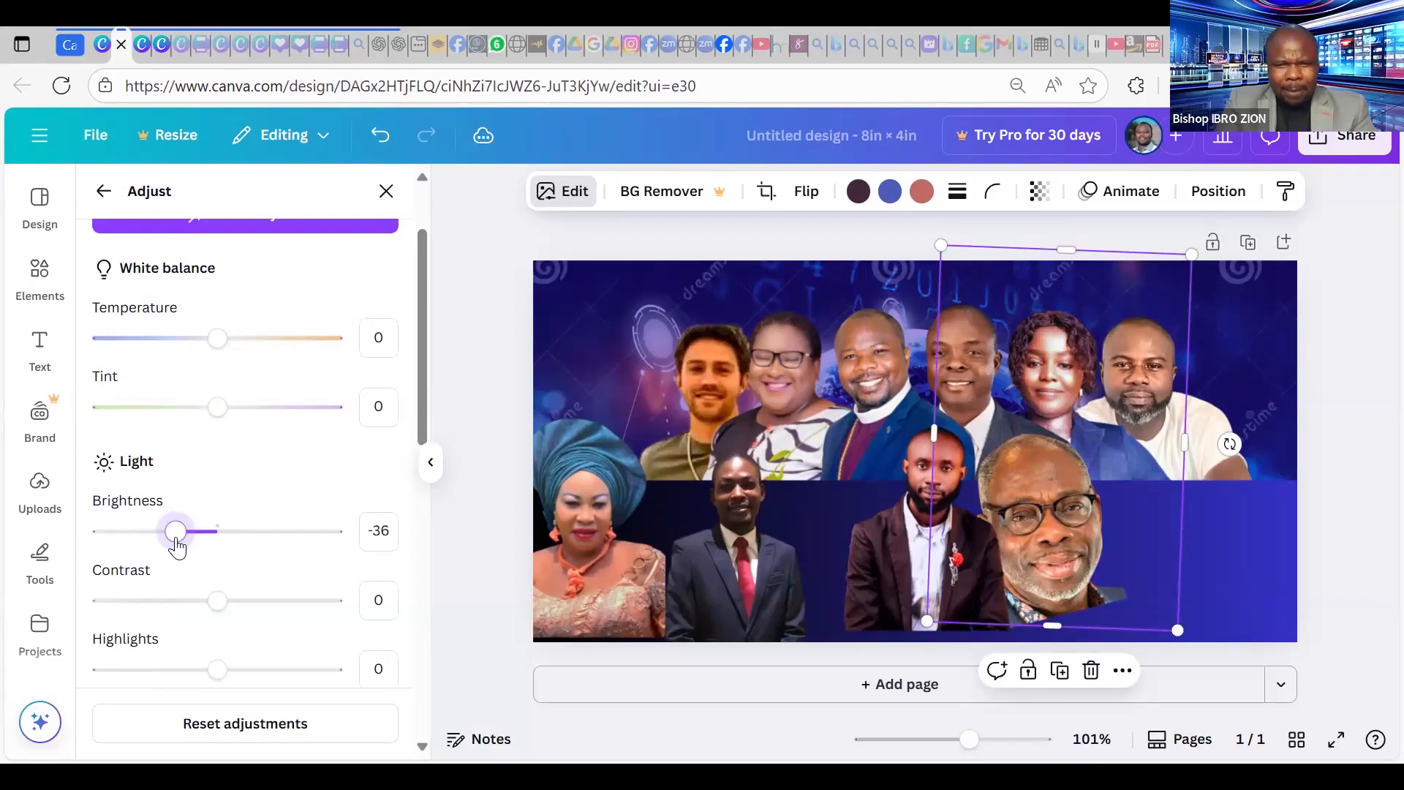
pyautogui.click(184, 534)
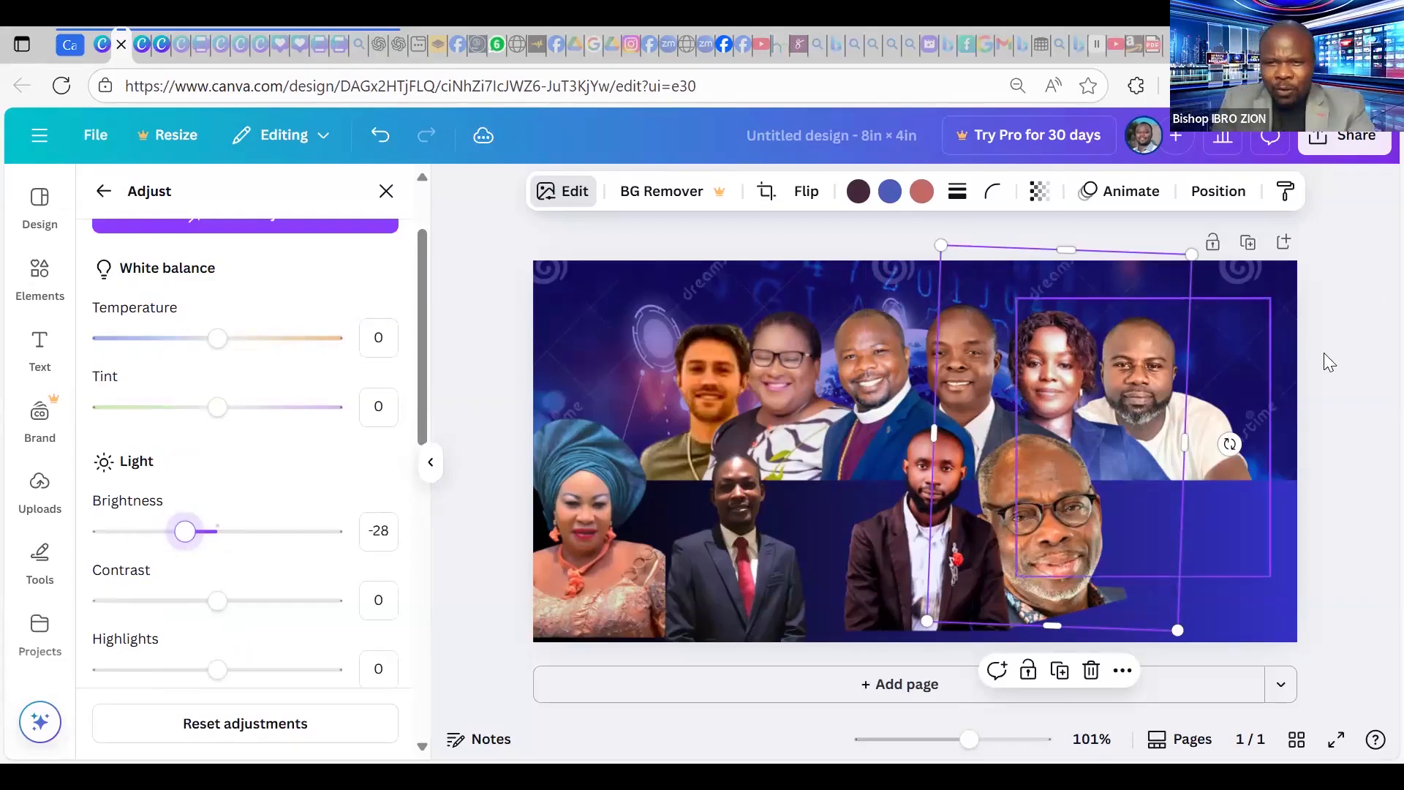
pyautogui.click(1358, 319)
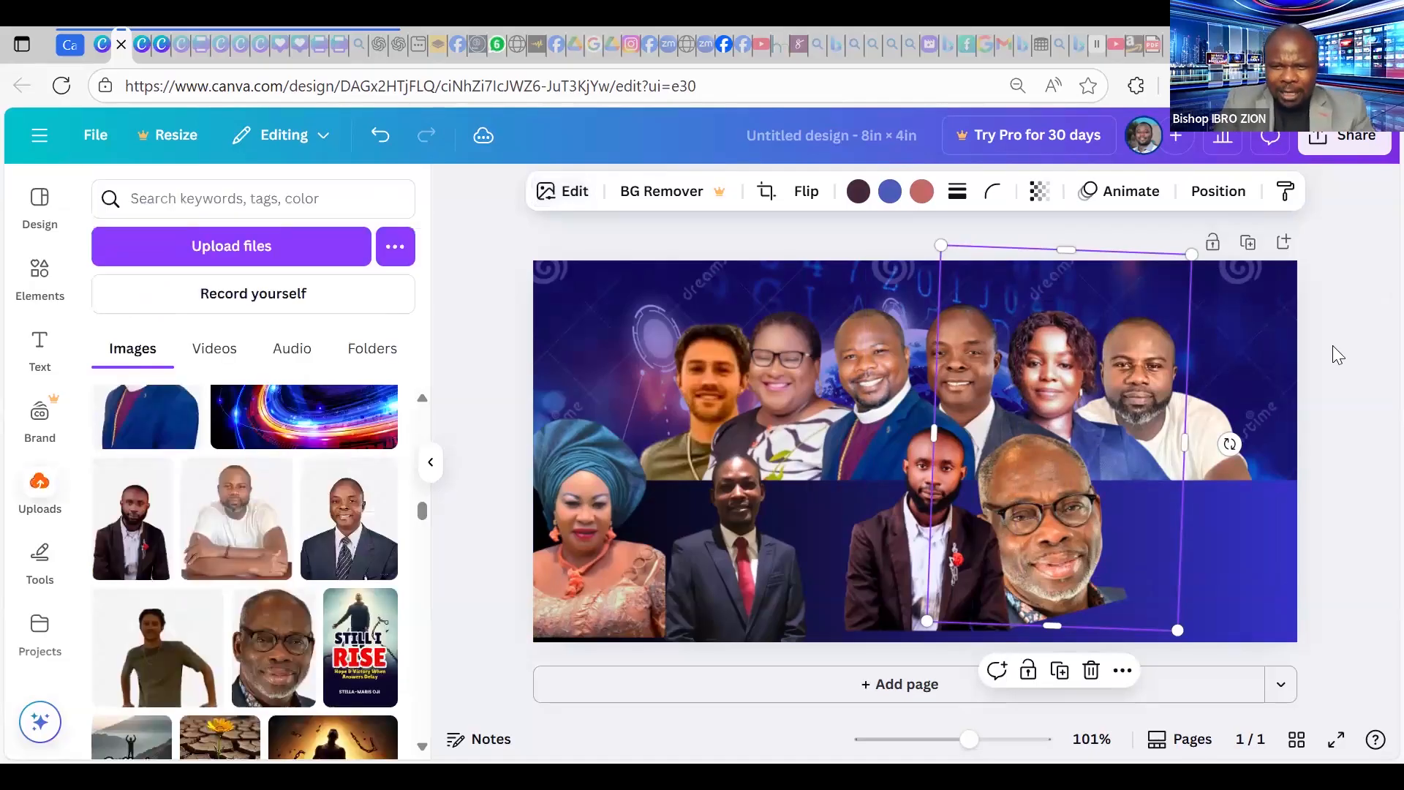
pyautogui.click(1333, 346)
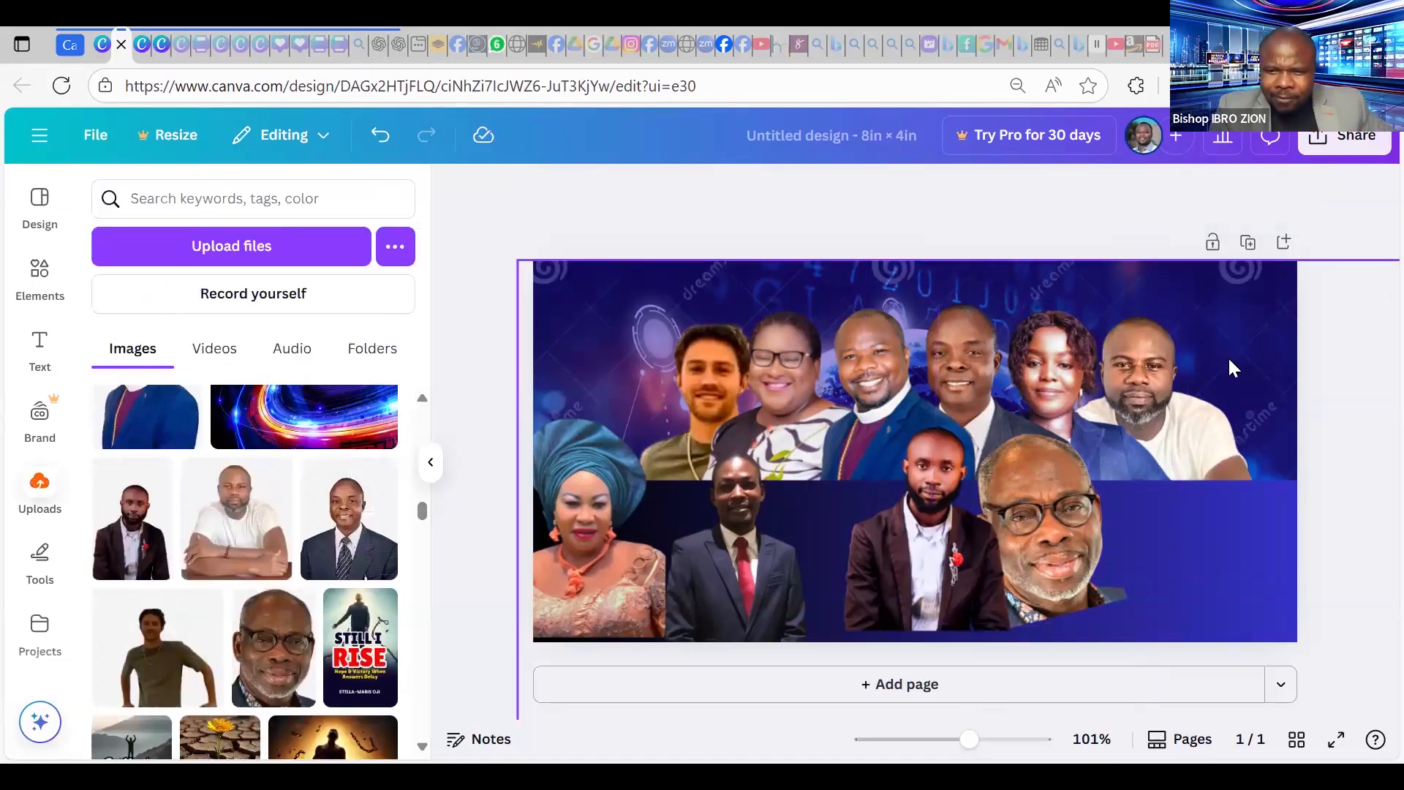
# Move the brown-suit photo to the upper left, behind the green-shirt man; centre the gele woman.
pyautogui.click(926, 515)
pyautogui.moveTo(633, 415); pyautogui.dragTo(639, 409)
pyautogui.moveTo(721, 500); pyautogui.dragTo(728, 497)
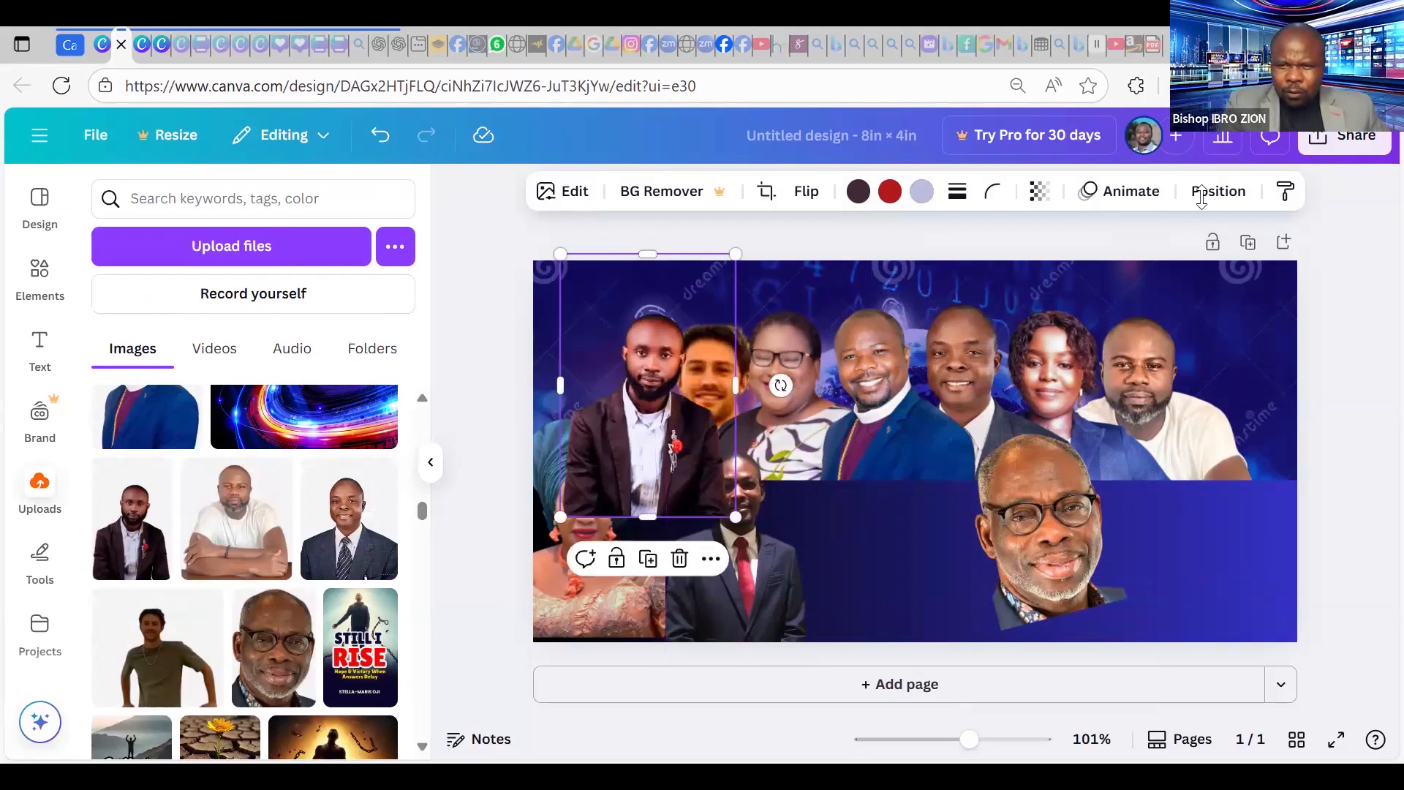
pyautogui.click(330, 300)
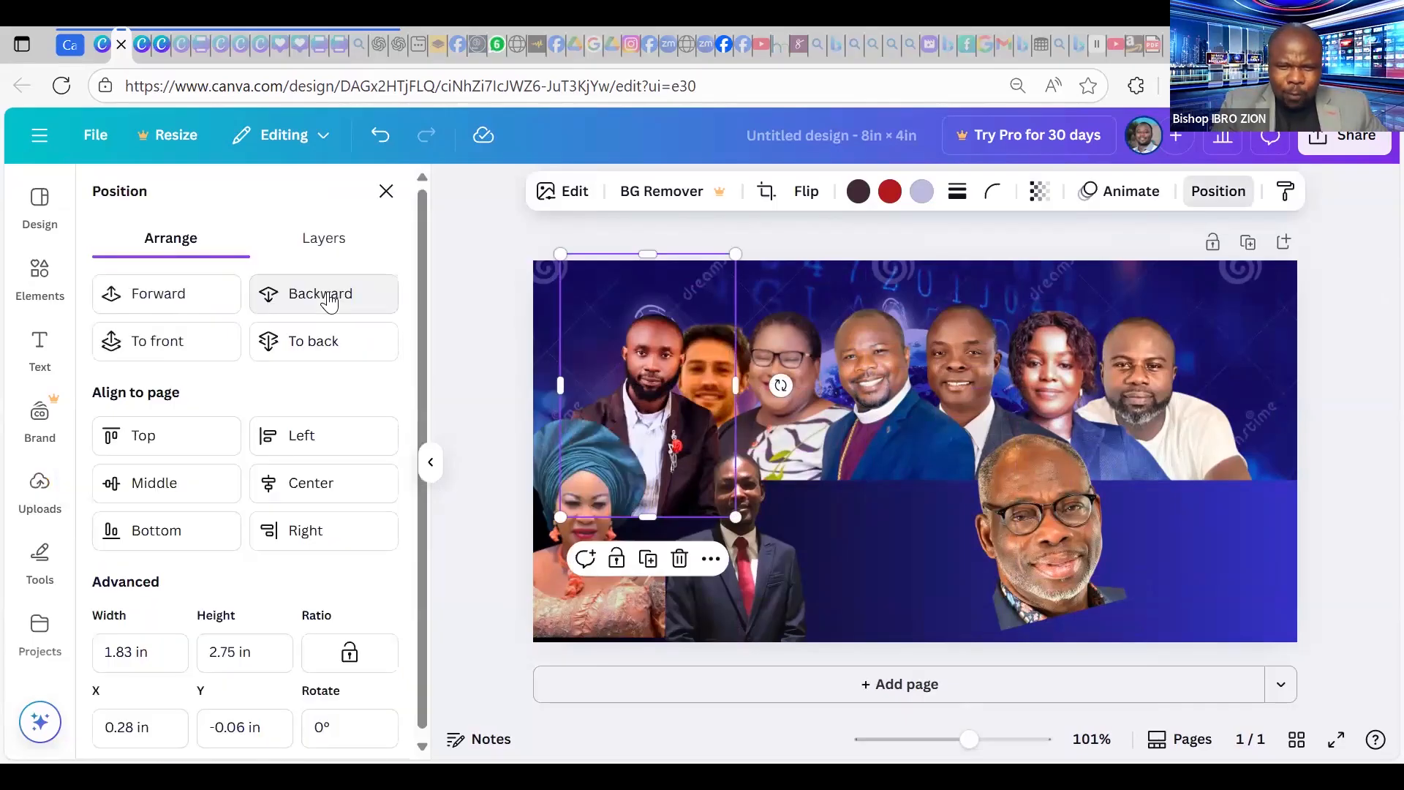
pyautogui.click(329, 300)
pyautogui.click(329, 299)
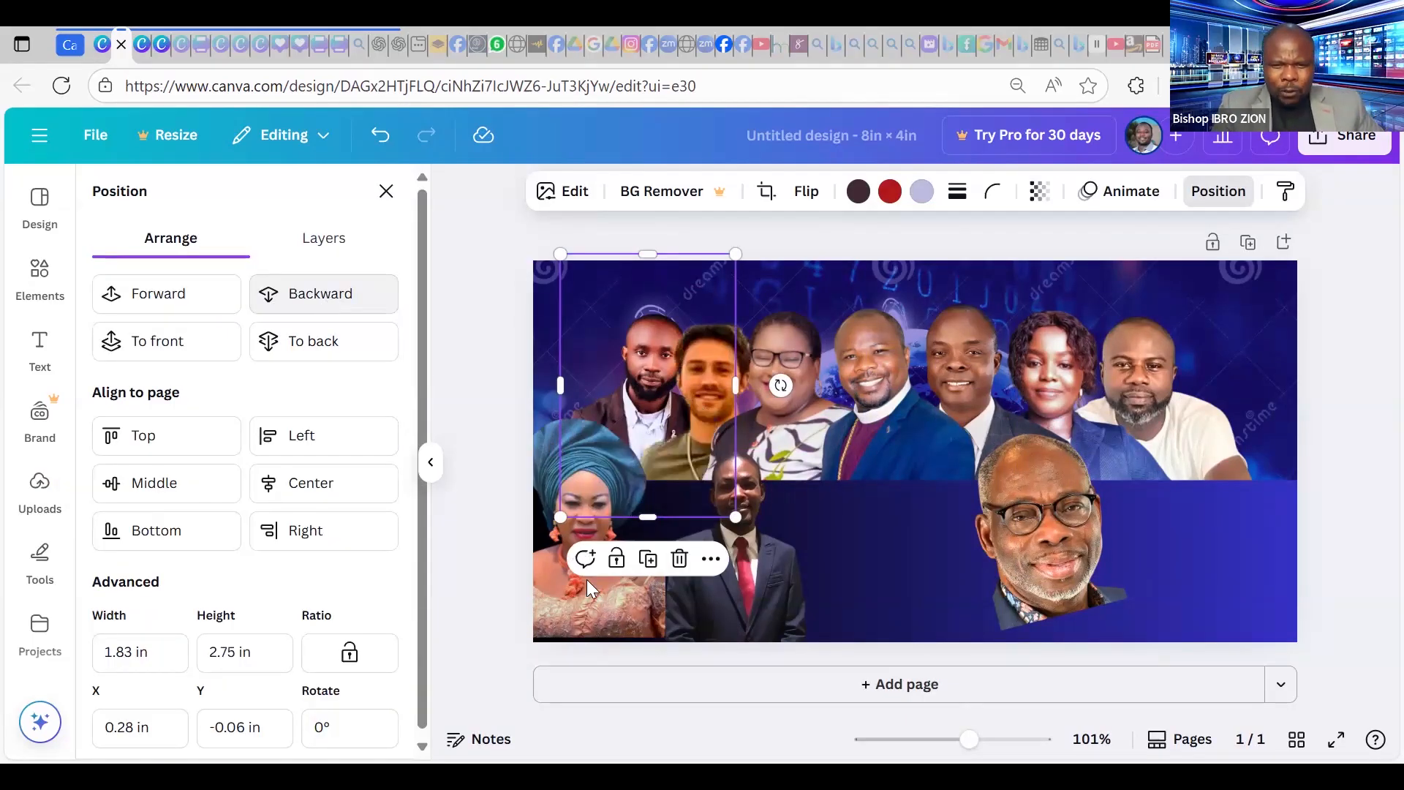
pyautogui.moveTo(638, 479); pyautogui.dragTo(996, 446)
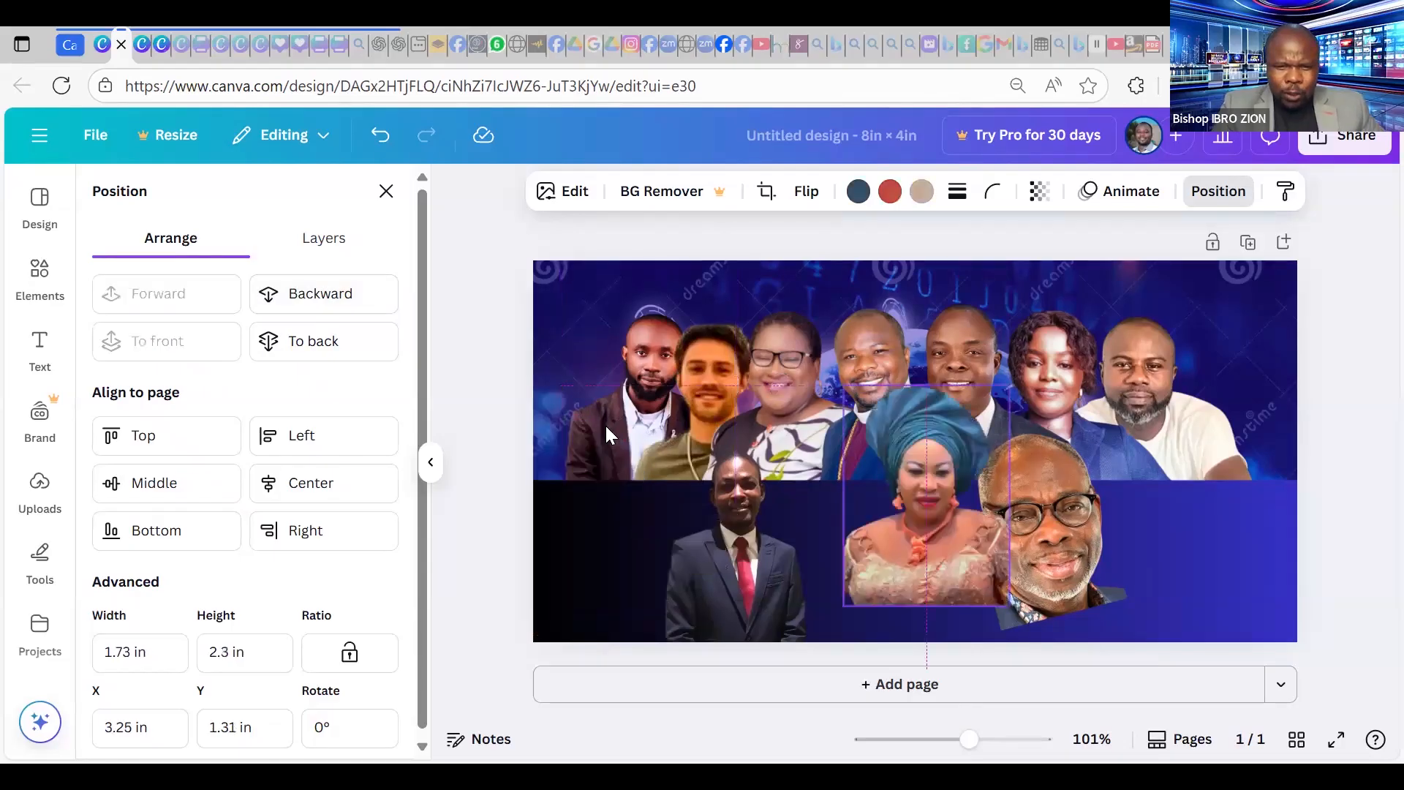
# Tilt the brown-suit photo to -9.8° and resize it to about 1.95 × 2.44 in.
pyautogui.click(576, 452)
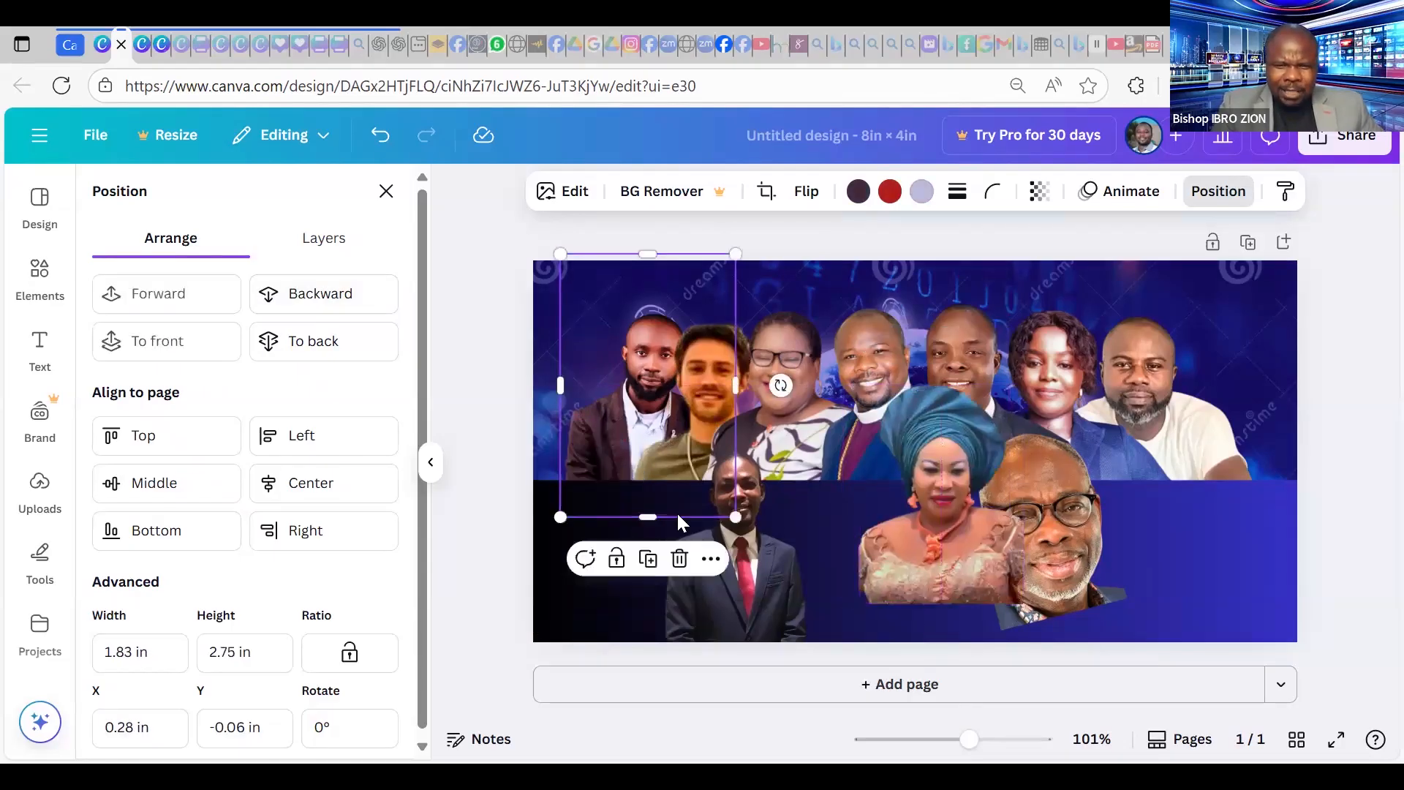
pyautogui.moveTo(677, 515); pyautogui.dragTo(679, 531)
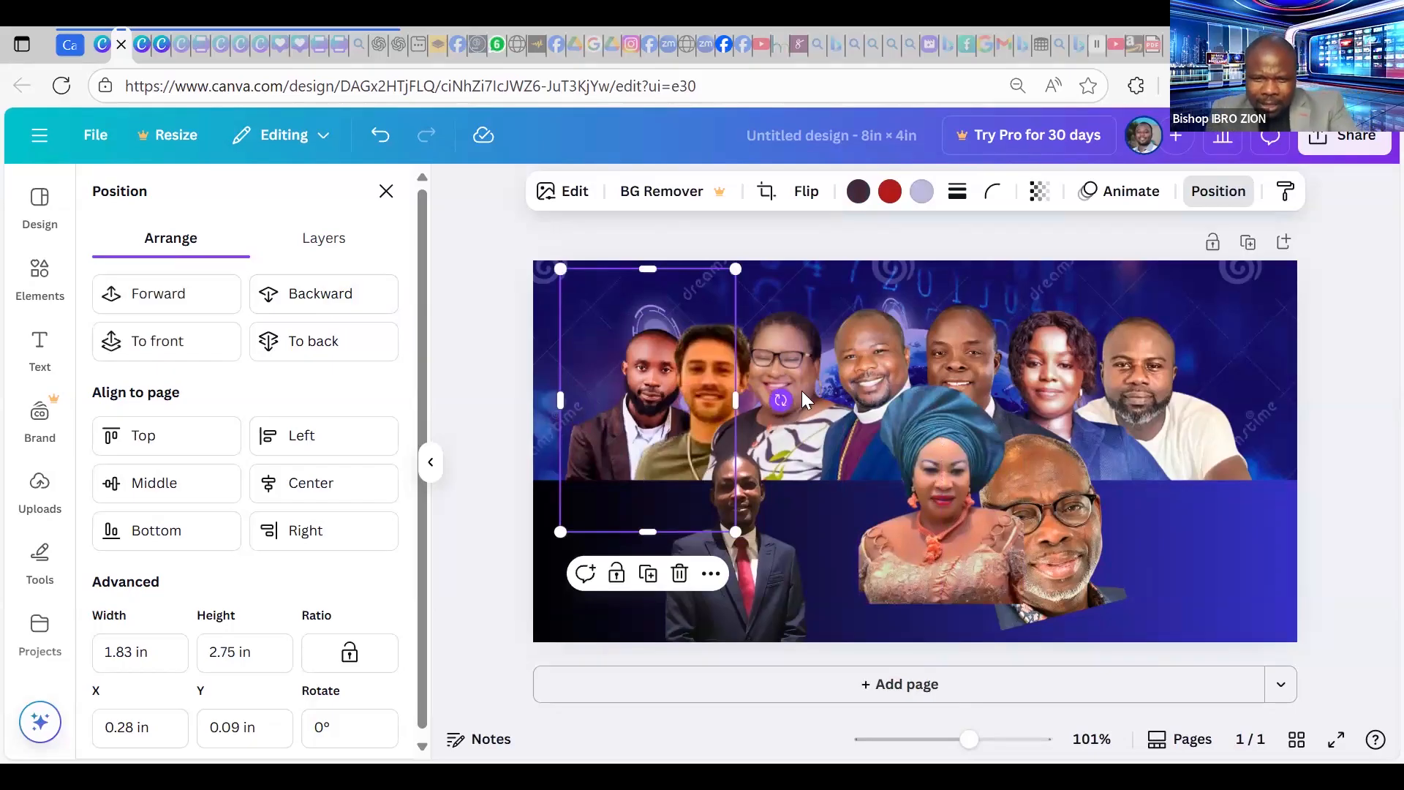
pyautogui.moveTo(779, 396)
pyautogui.mouseDown()
pyautogui.moveTo(768, 381)
pyautogui.moveTo(787, 397)
pyautogui.mouseUp()
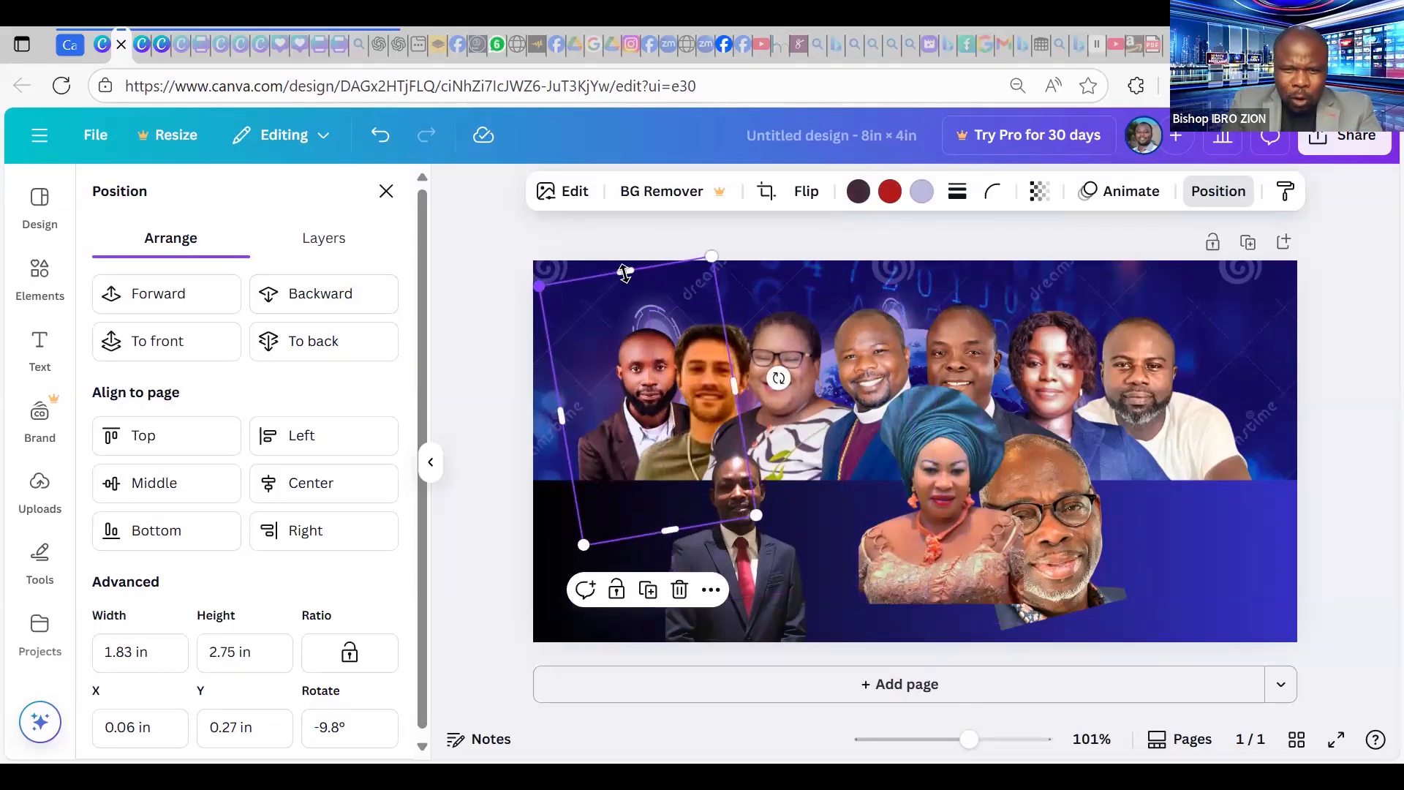
pyautogui.moveTo(638, 318); pyautogui.dragTo(635, 314)
pyautogui.moveTo(537, 327); pyautogui.dragTo(534, 324)
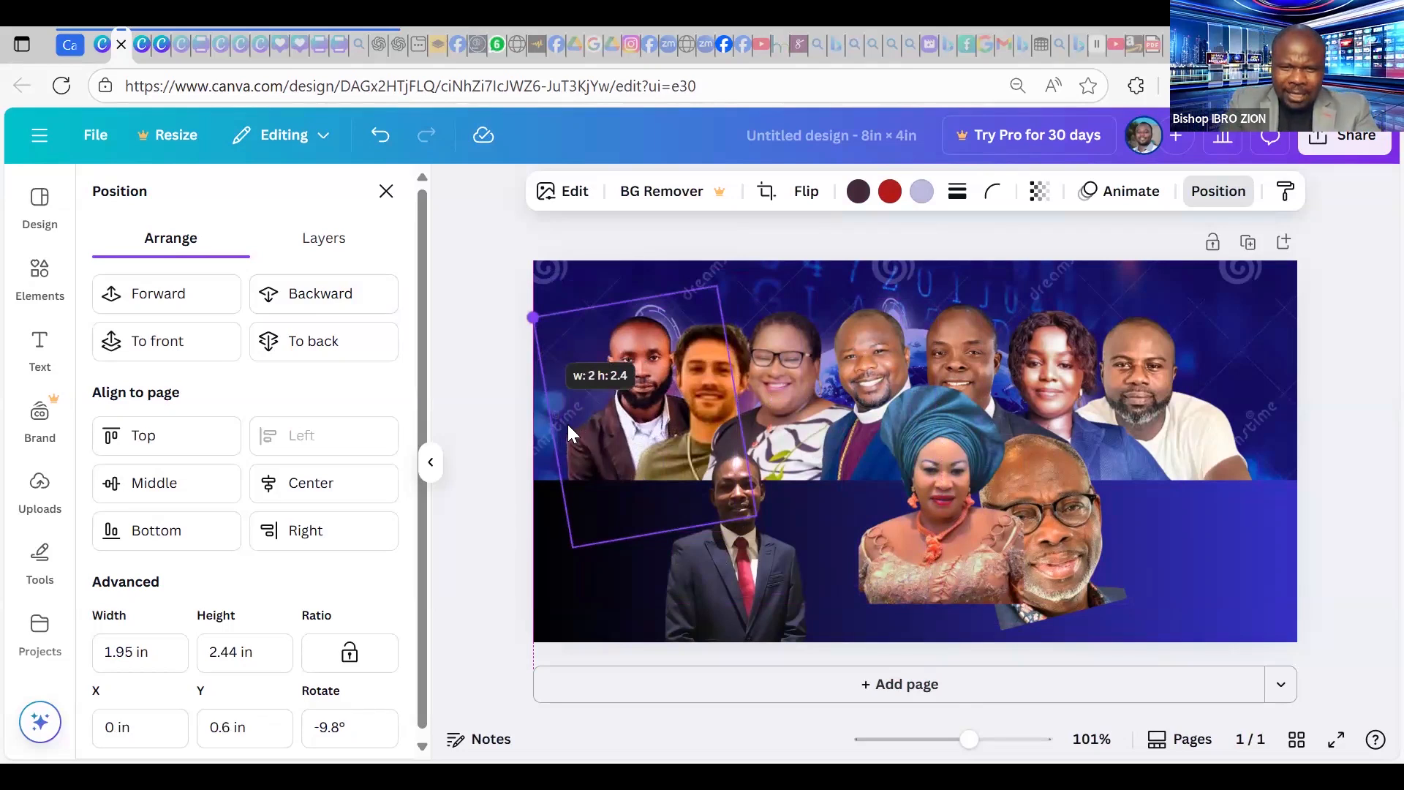
# Crop the red-tie man's photo at the waist, shrink it to 1.82 × 1.91 in, and move it right.
pyautogui.moveTo(573, 429); pyautogui.dragTo(575, 437)
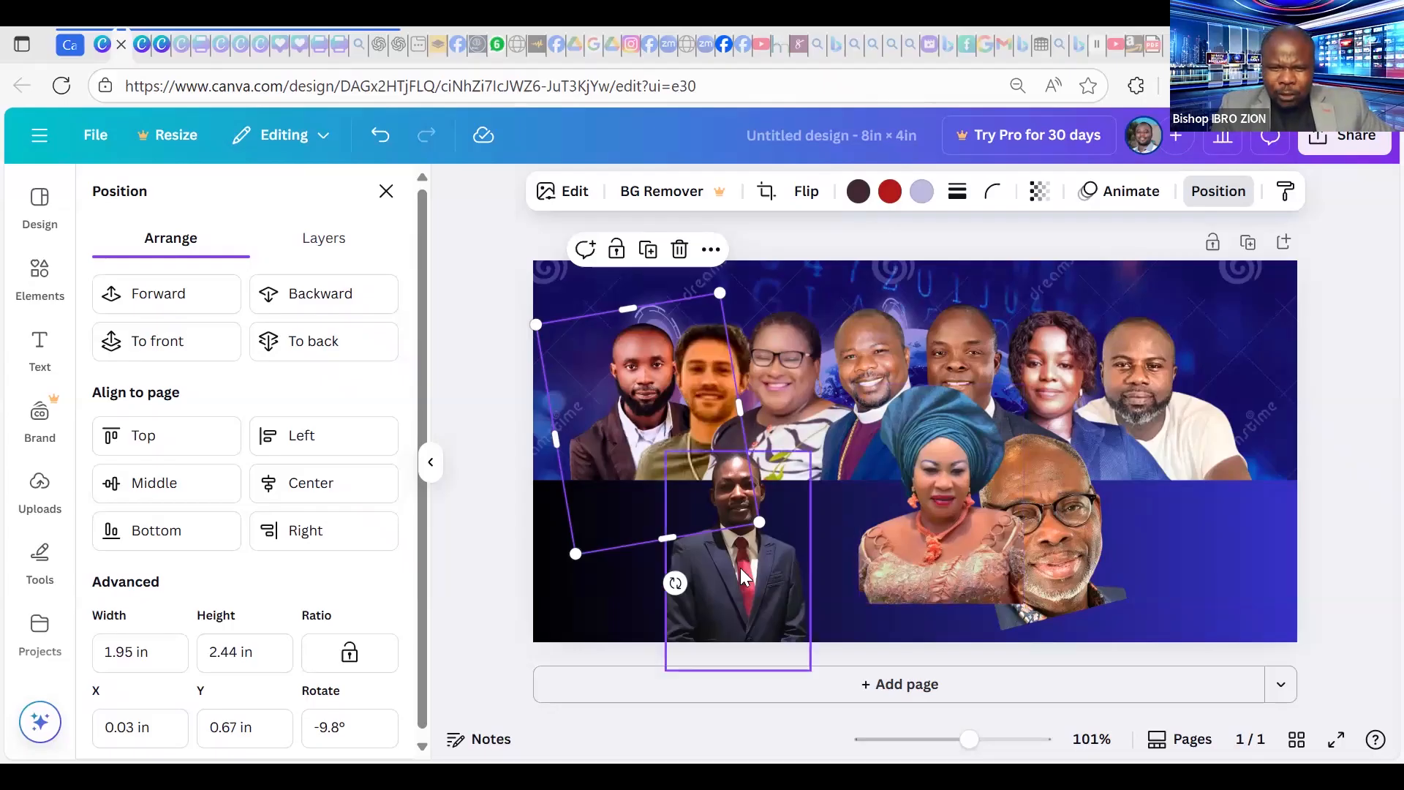
pyautogui.moveTo(737, 572); pyautogui.dragTo(641, 438)
pyautogui.moveTo(711, 546); pyautogui.dragTo(801, 660)
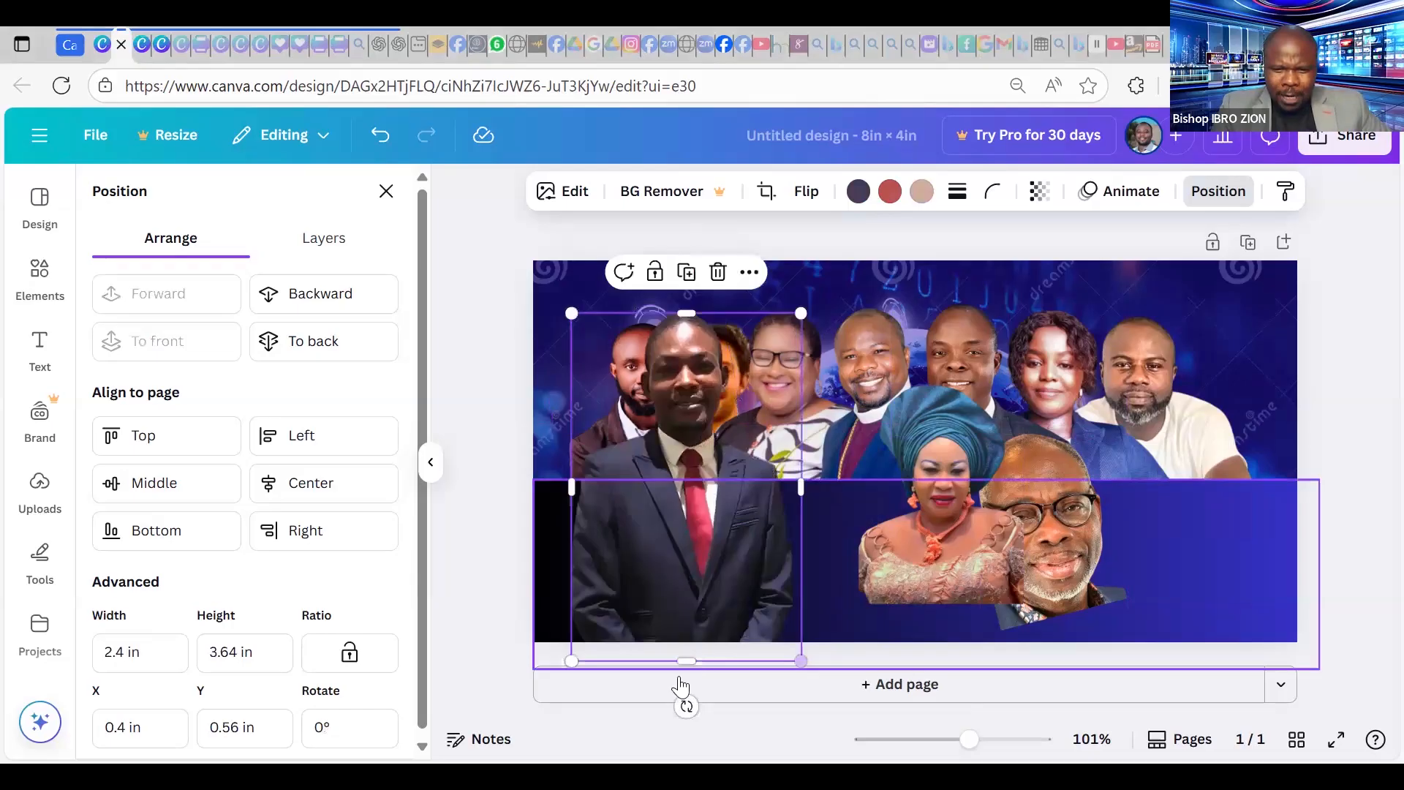
pyautogui.moveTo(714, 555); pyautogui.dragTo(714, 554)
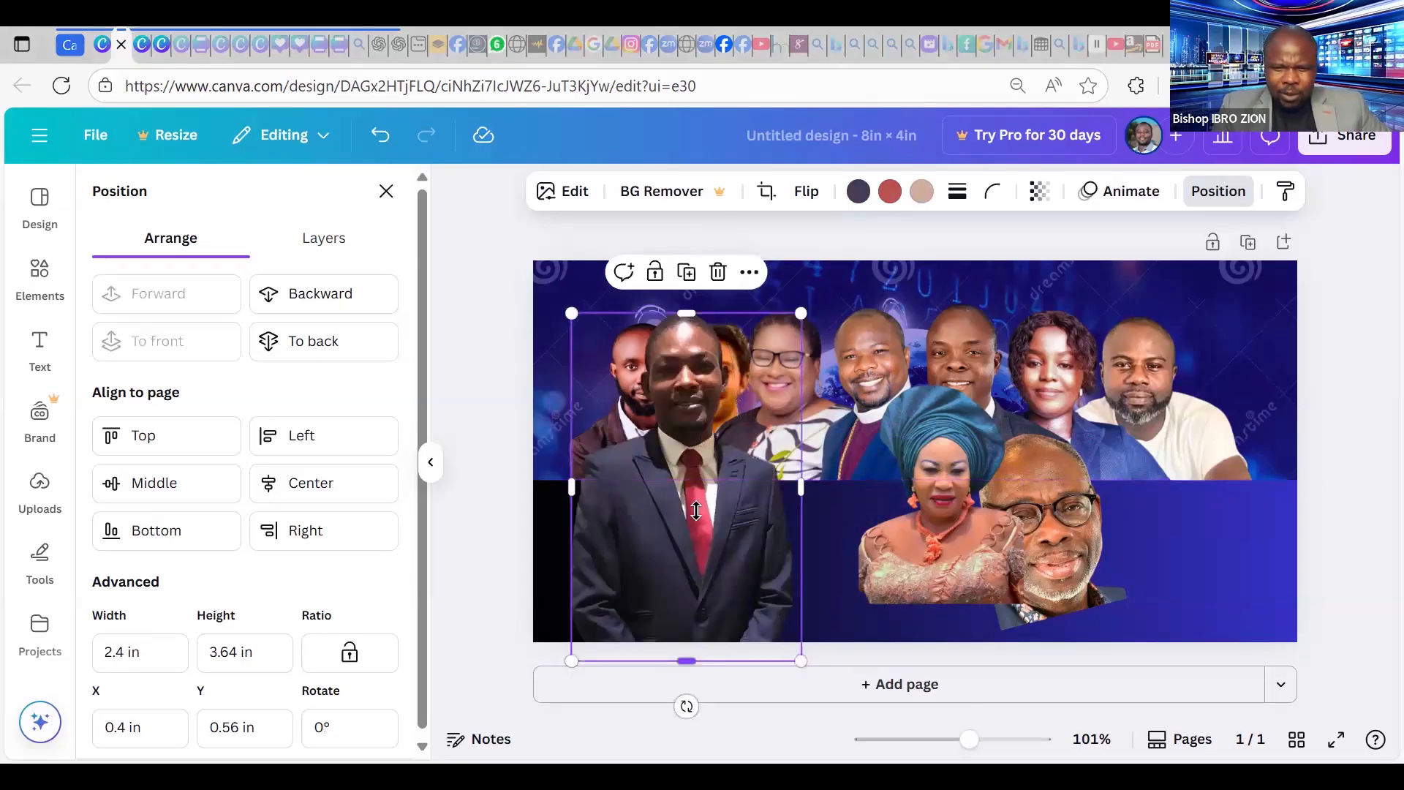
pyautogui.moveTo(707, 501); pyautogui.dragTo(665, 572)
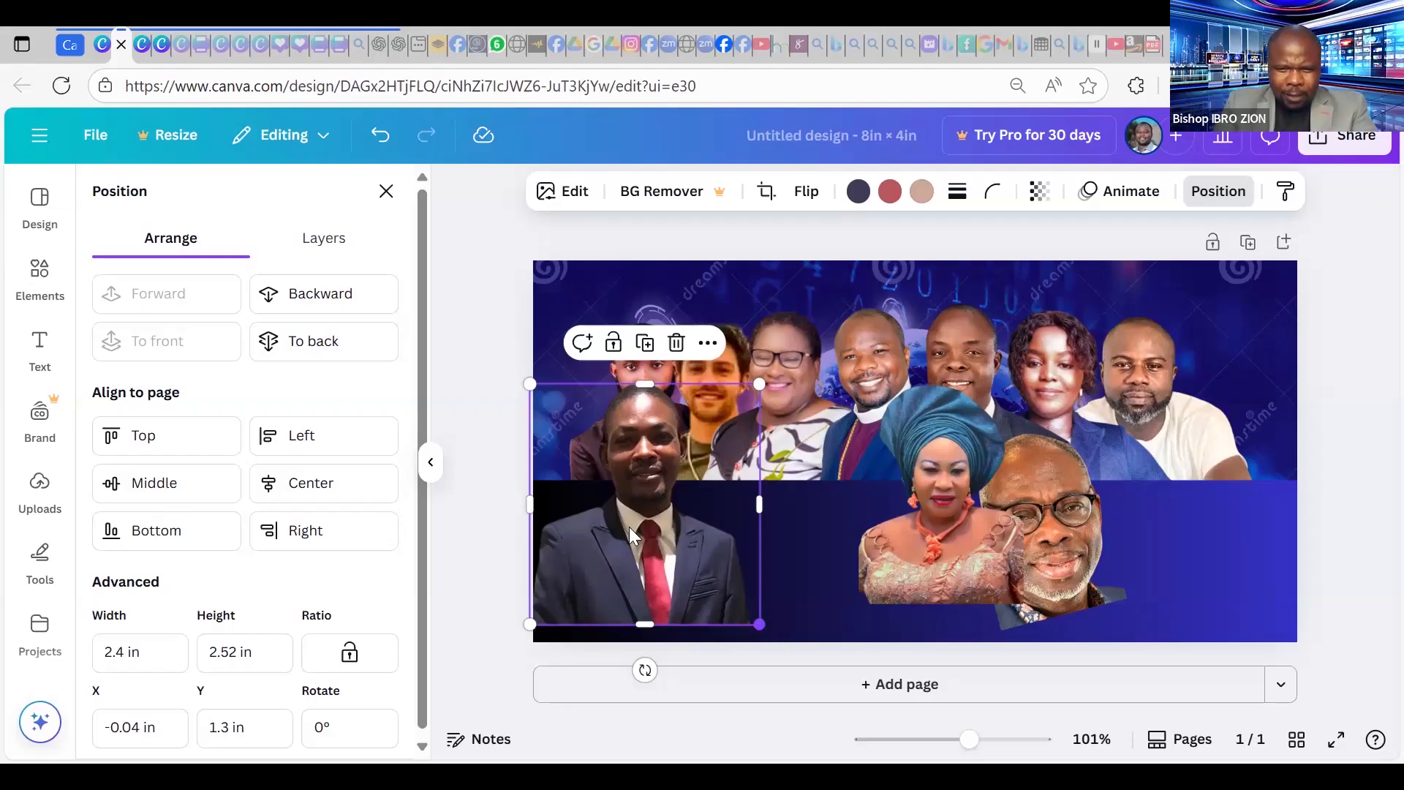
pyautogui.moveTo(731, 594); pyautogui.dragTo(695, 536)
pyautogui.moveTo(644, 453); pyautogui.dragTo(1224, 447)
# Place the red-tie photo at the row's right end and send the suit man's photo back two layers.
pyautogui.moveTo(1152, 375); pyautogui.dragTo(1163, 373)
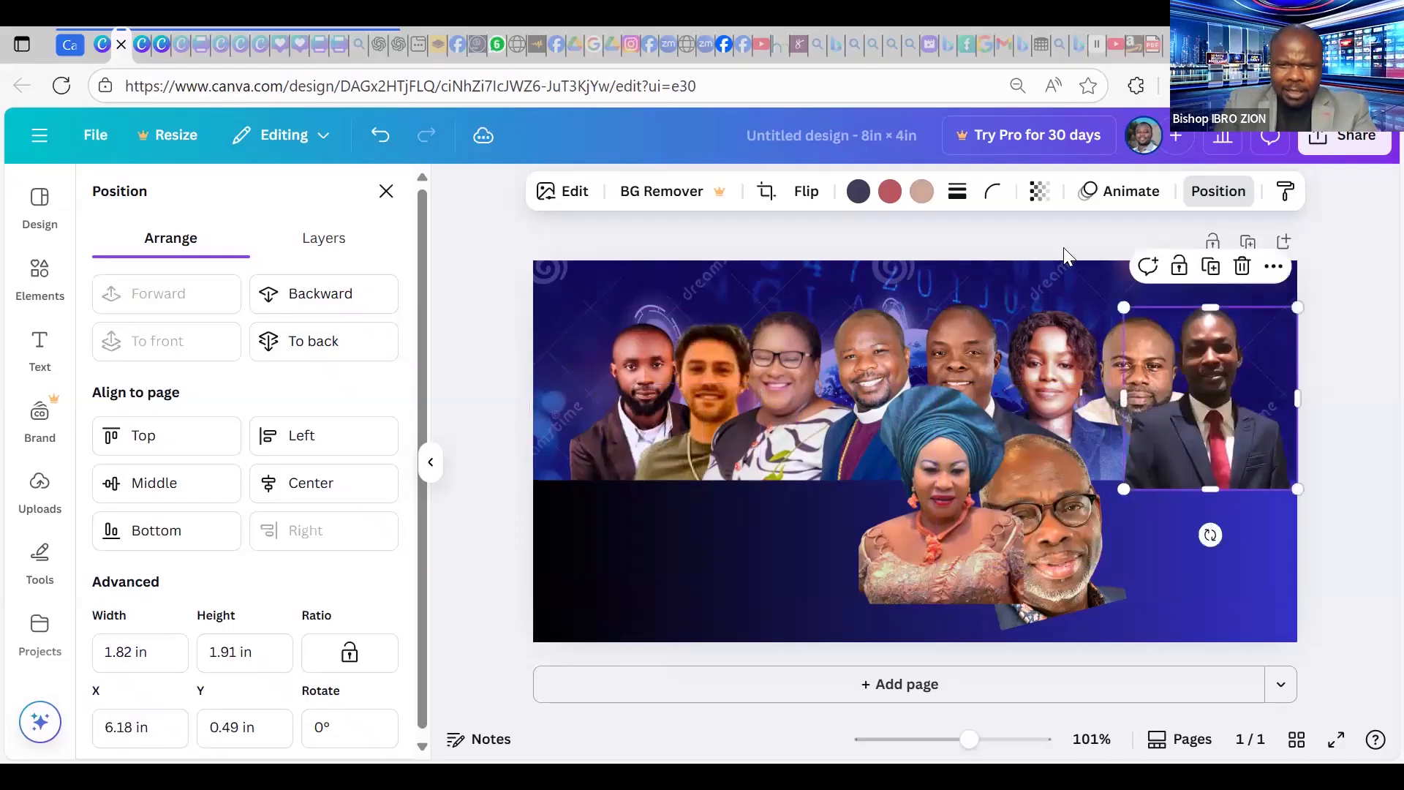
pyautogui.click(337, 294)
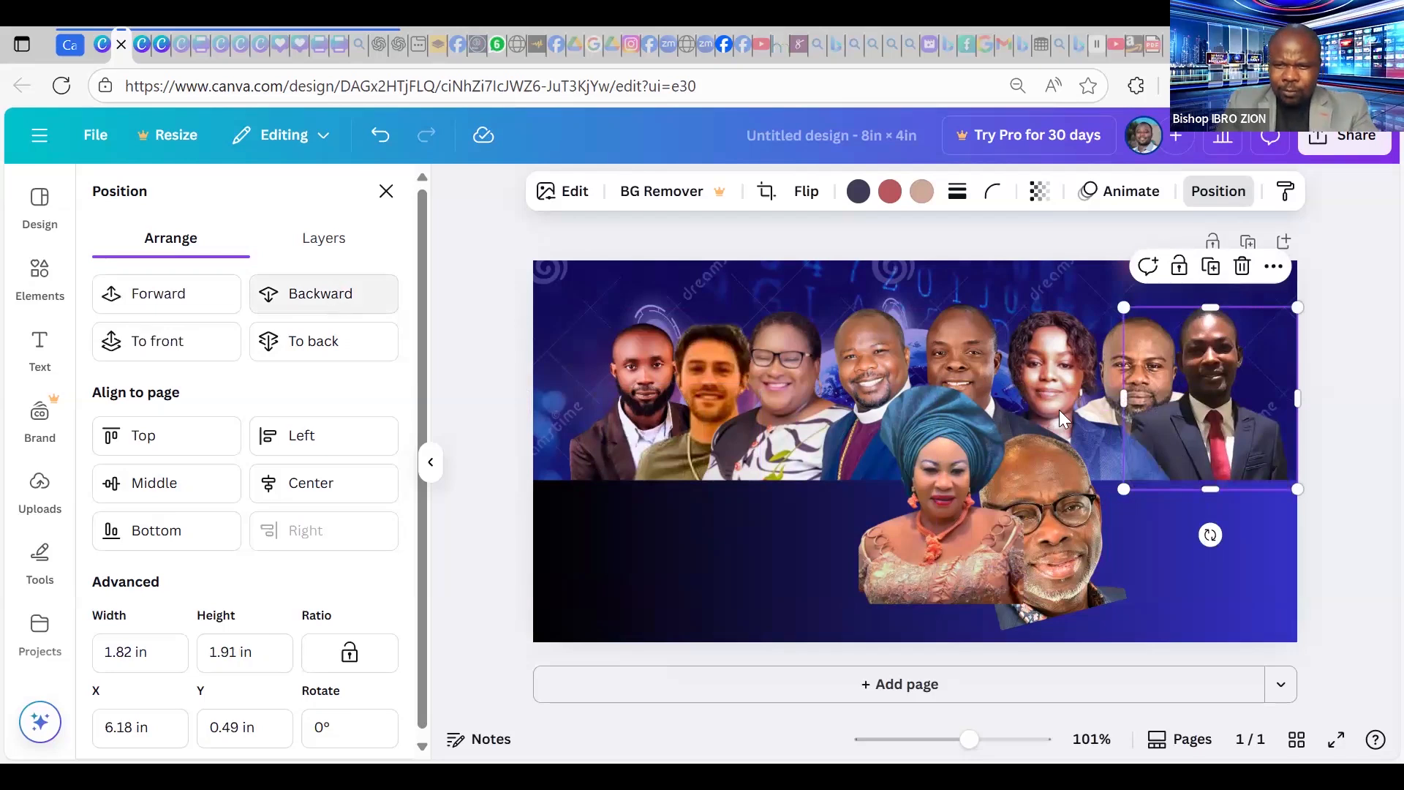
pyautogui.click(336, 295)
pyautogui.moveTo(1267, 381); pyautogui.dragTo(1150, 373)
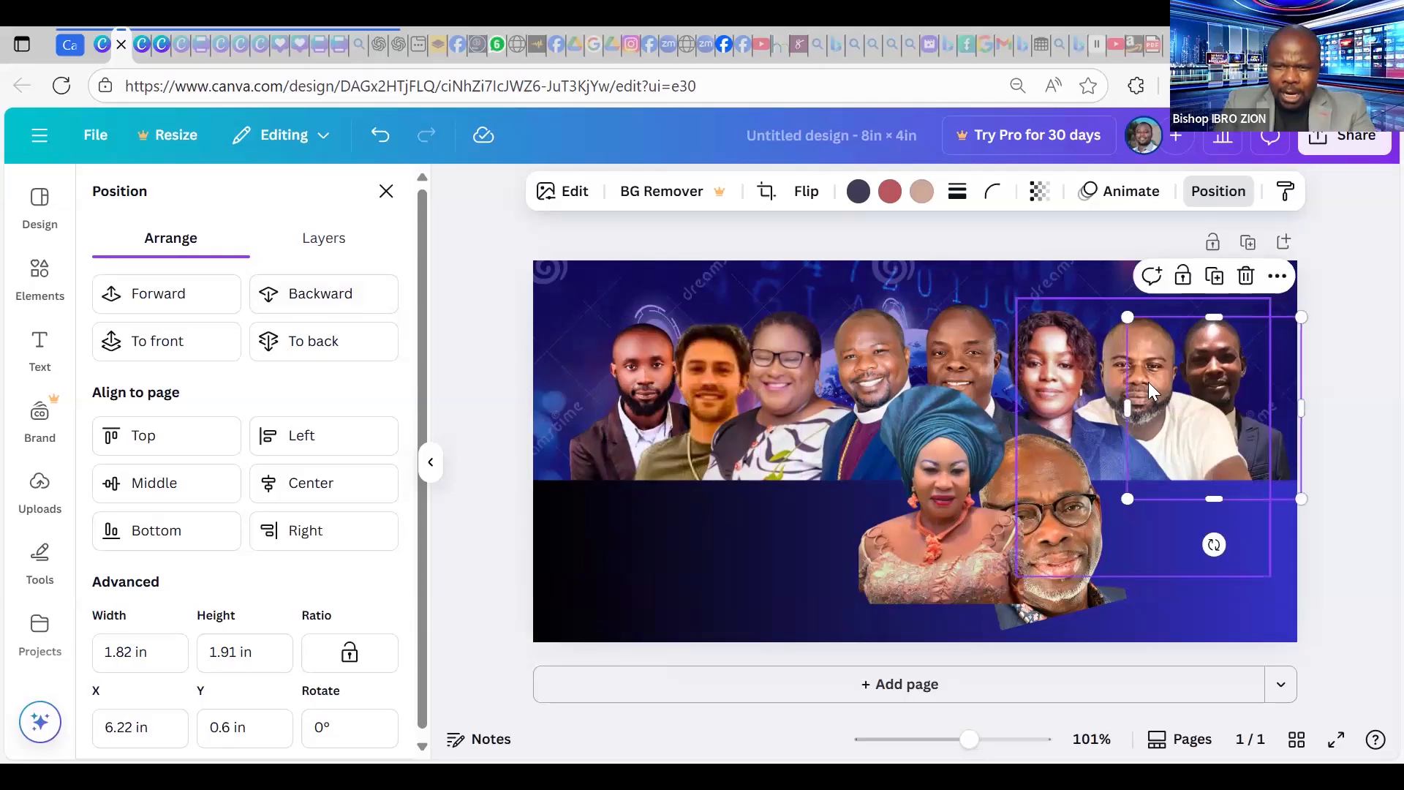
# Nudge and tilt the tall portraits at the right end a few degrees so their faces show.
pyautogui.click(1177, 400)
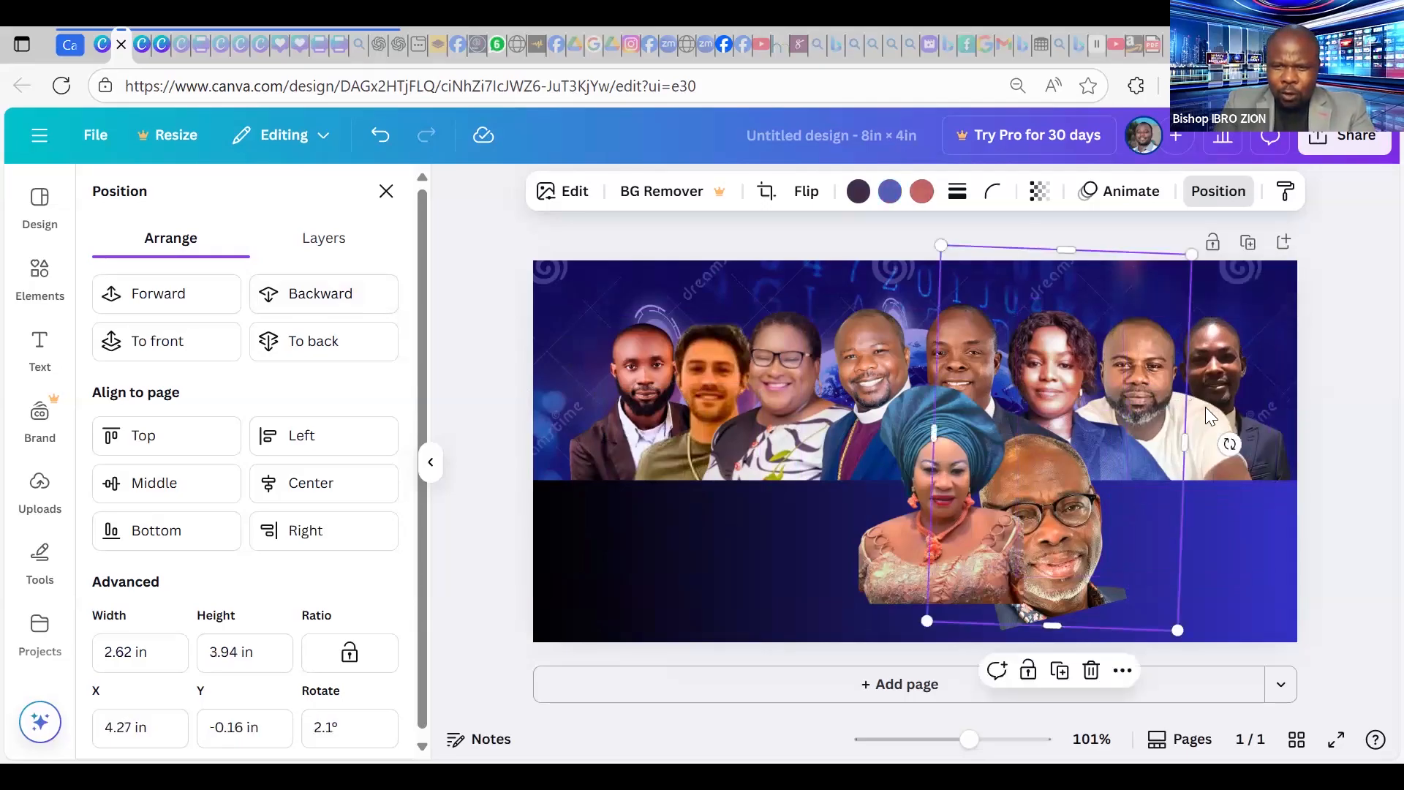
pyautogui.click(1196, 401)
pyautogui.moveTo(1196, 401); pyautogui.dragTo(1189, 399)
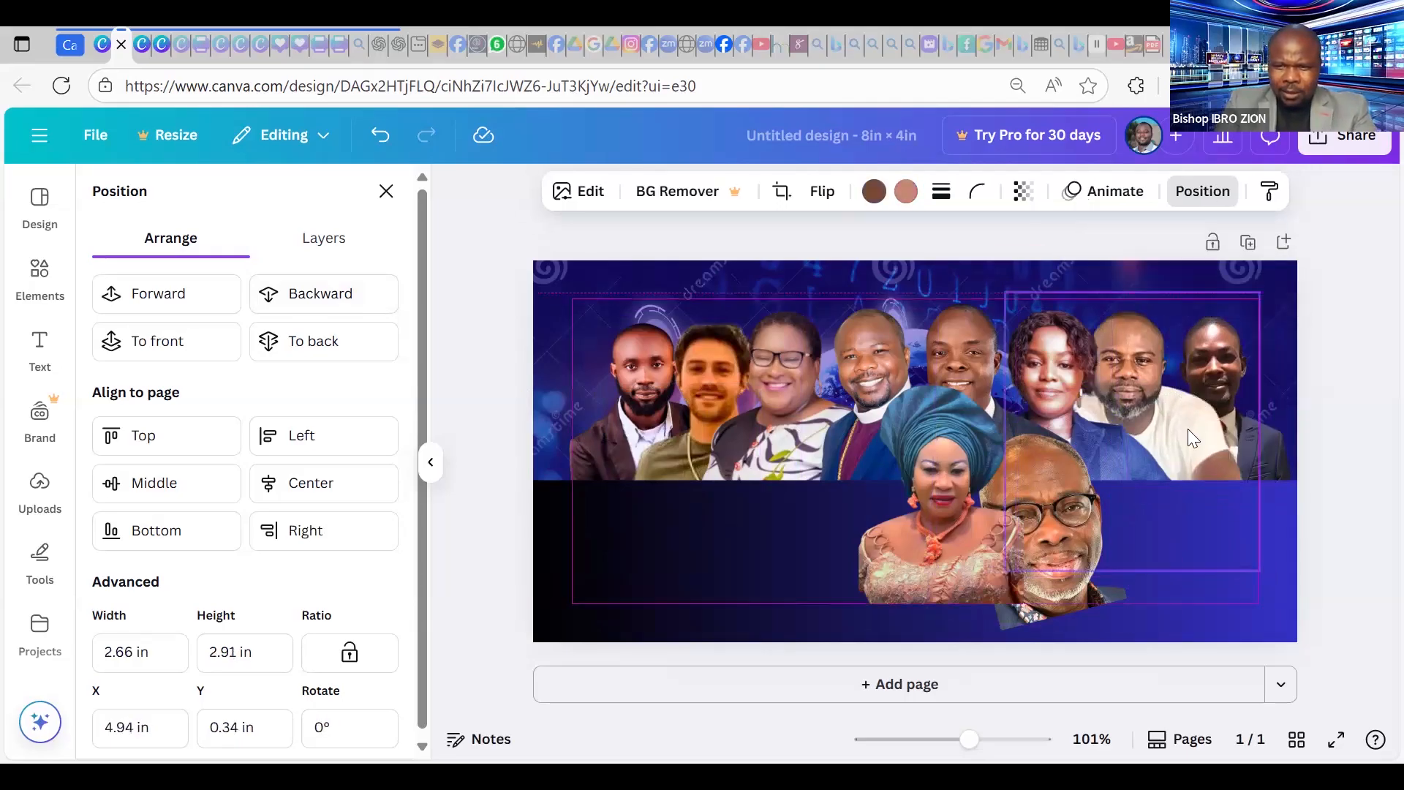
pyautogui.moveTo(1121, 617); pyautogui.dragTo(1090, 628)
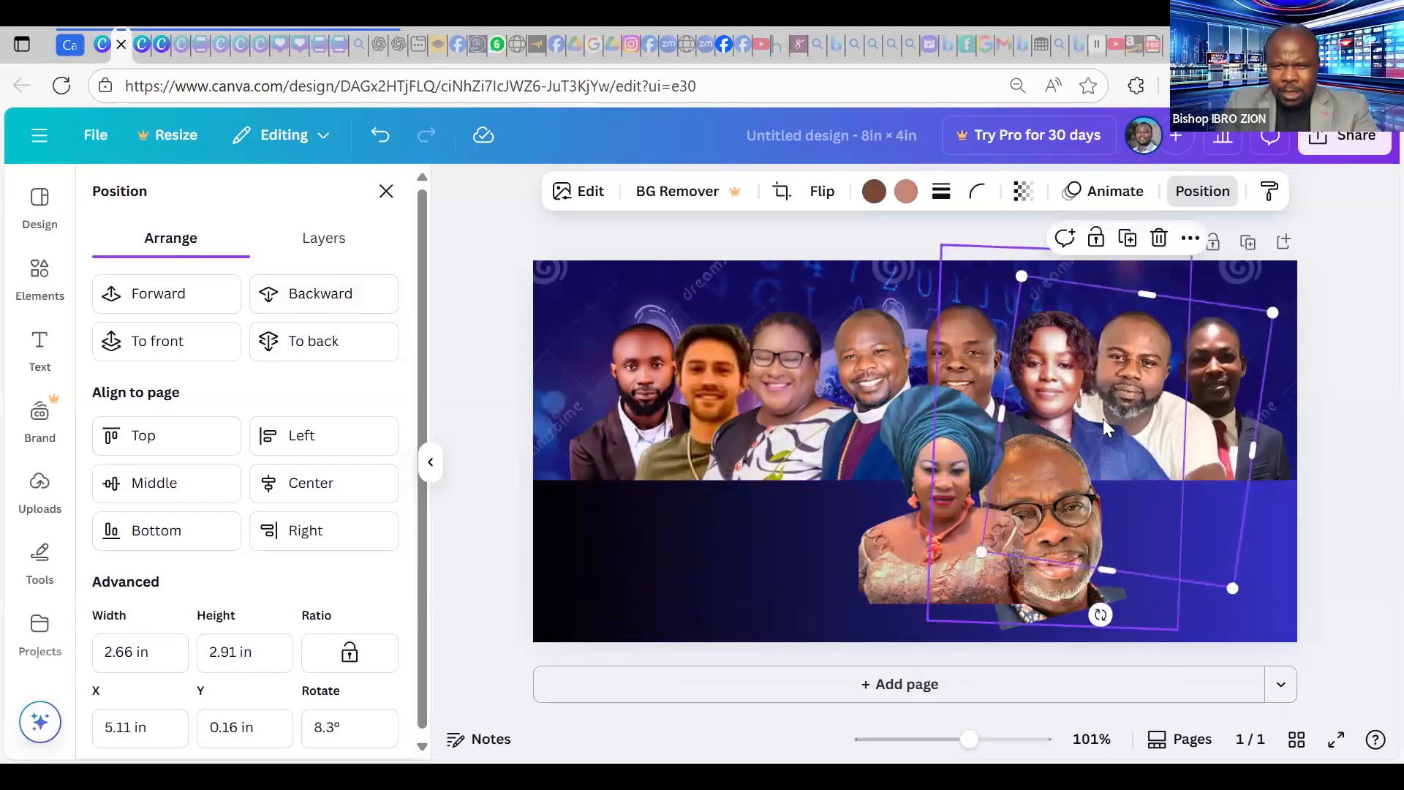
pyautogui.click(1103, 414)
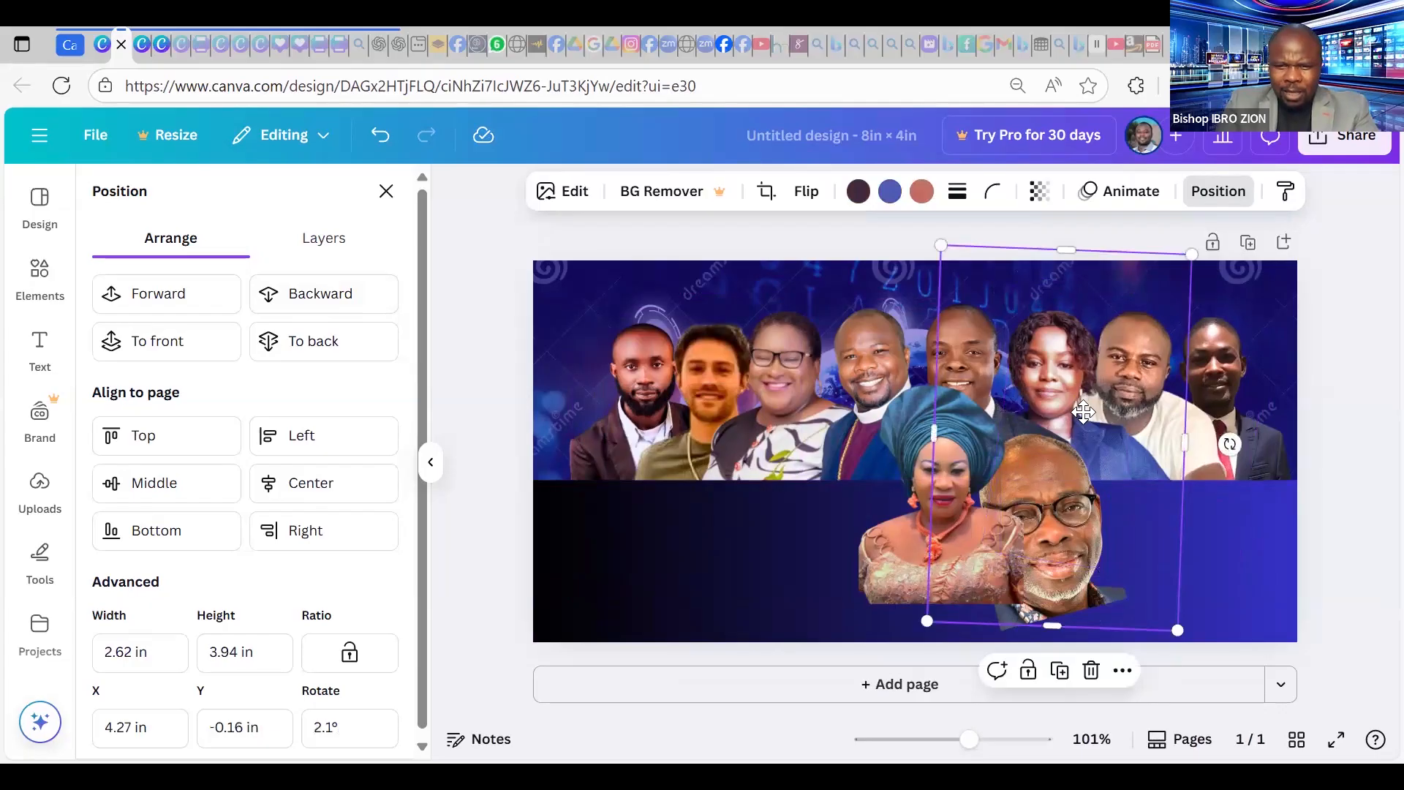
pyautogui.hotkey('shift', 'Left')
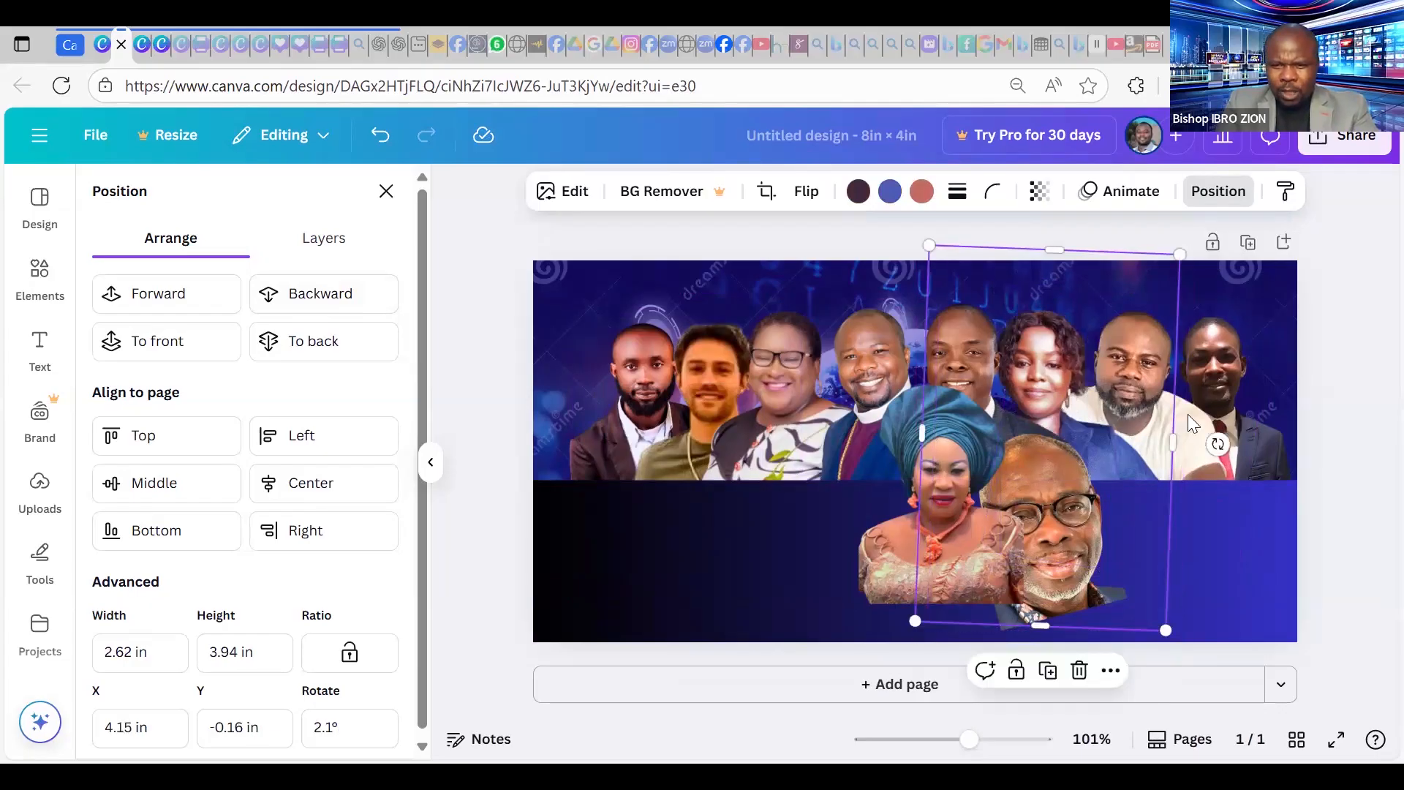
pyautogui.click(1174, 417)
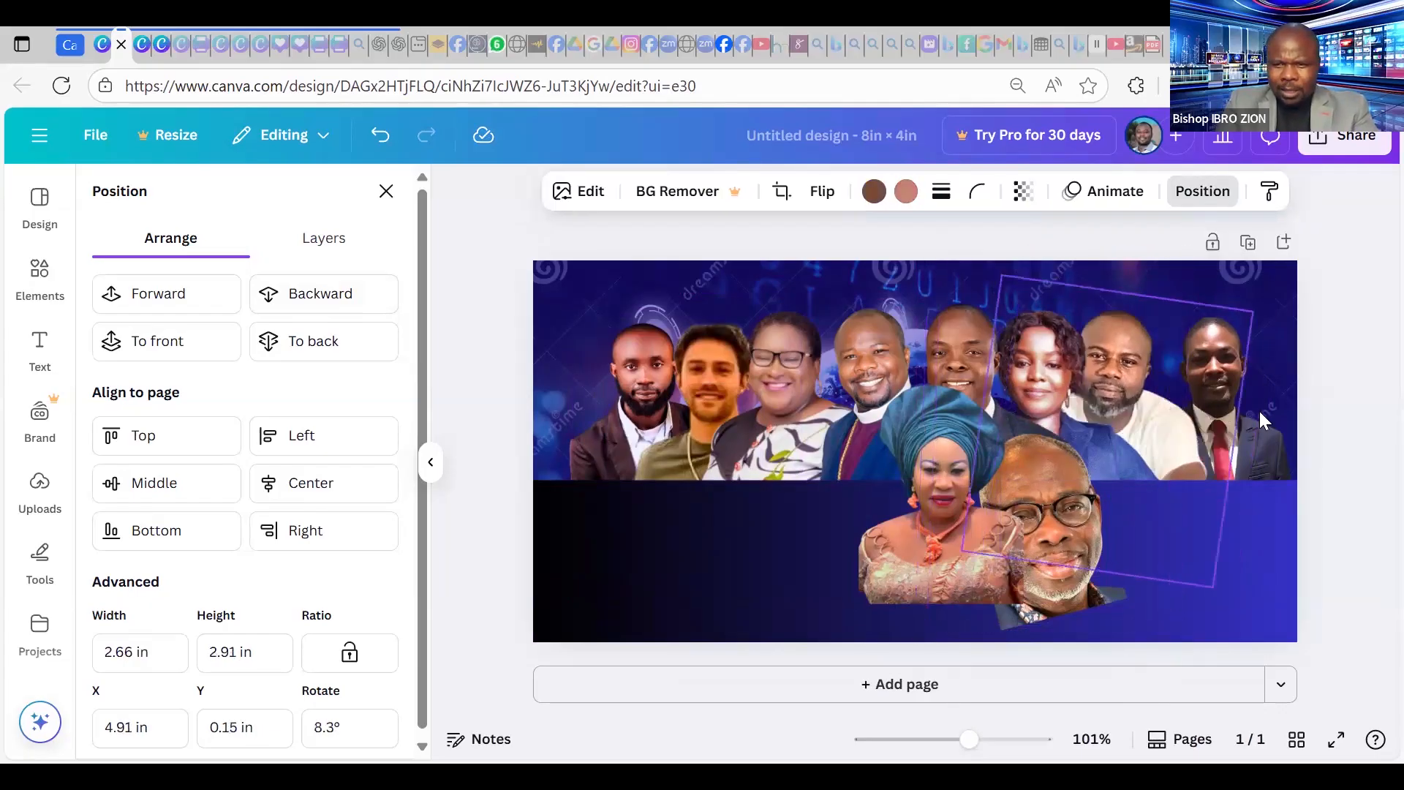
pyautogui.moveTo(1264, 420); pyautogui.dragTo(1271, 396)
# Move the two-men photo up into the row and tilt it slightly into place.
pyautogui.moveTo(1131, 494); pyautogui.dragTo(1095, 513)
pyautogui.moveTo(1263, 401); pyautogui.dragTo(1253, 399)
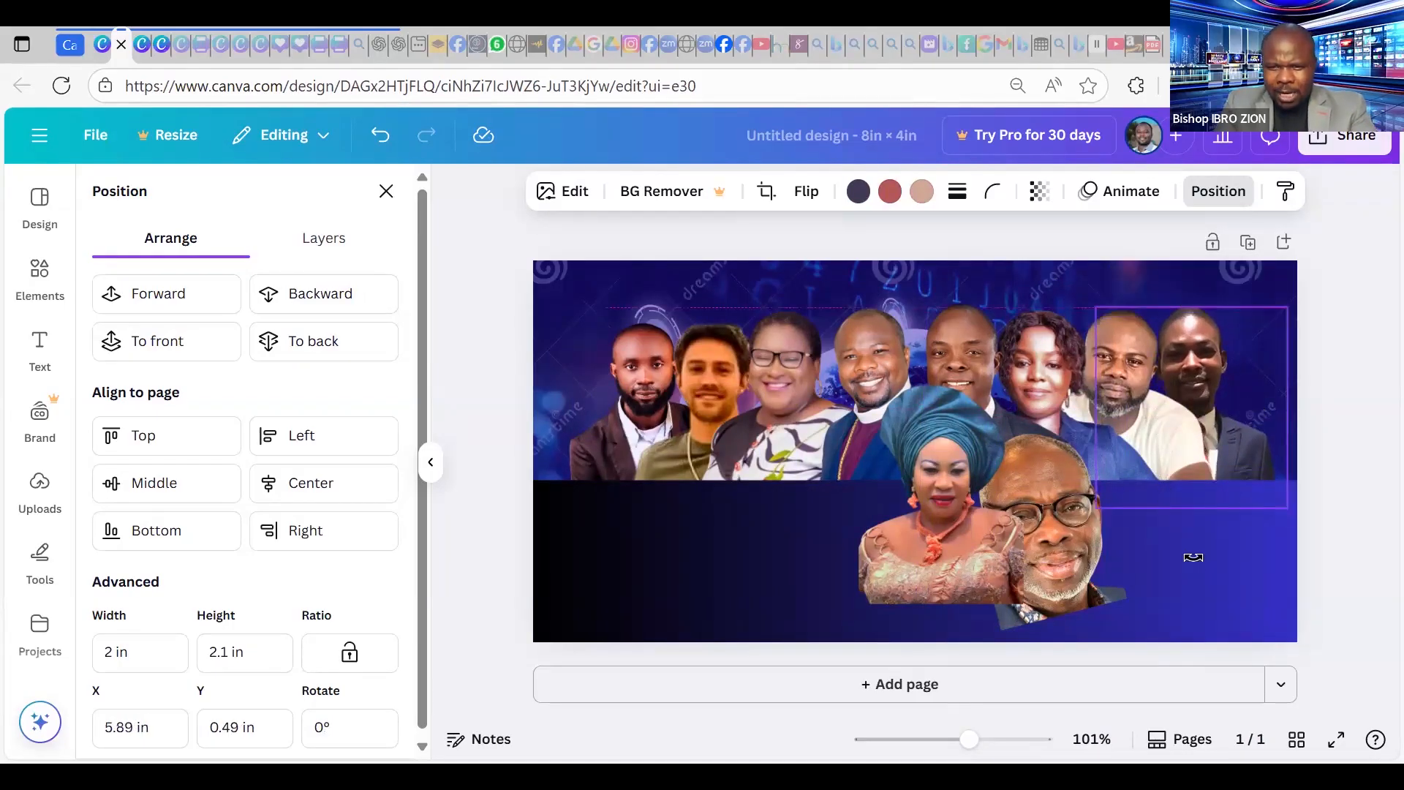
pyautogui.moveTo(1192, 557); pyautogui.dragTo(1181, 561)
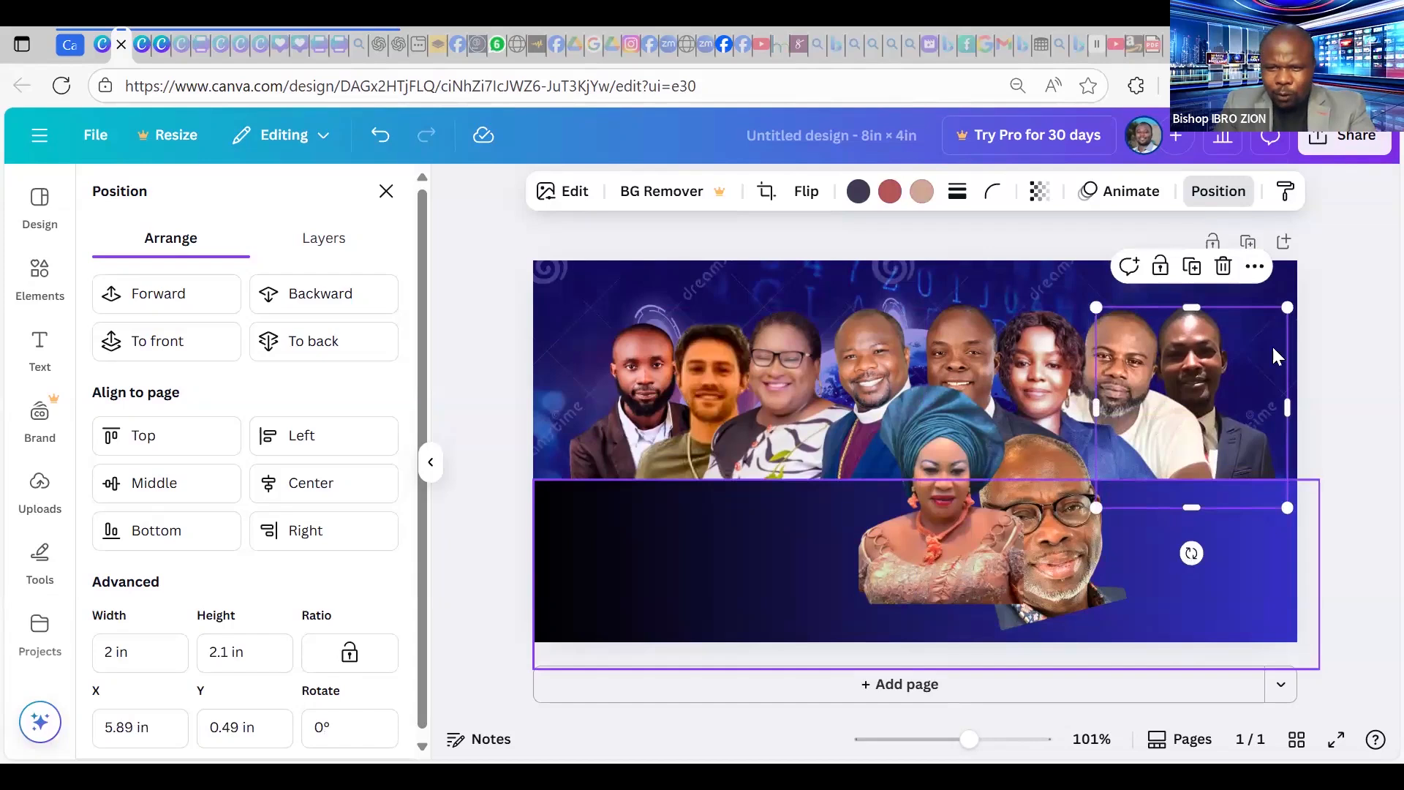
pyautogui.moveTo(1270, 356); pyautogui.dragTo(1272, 361)
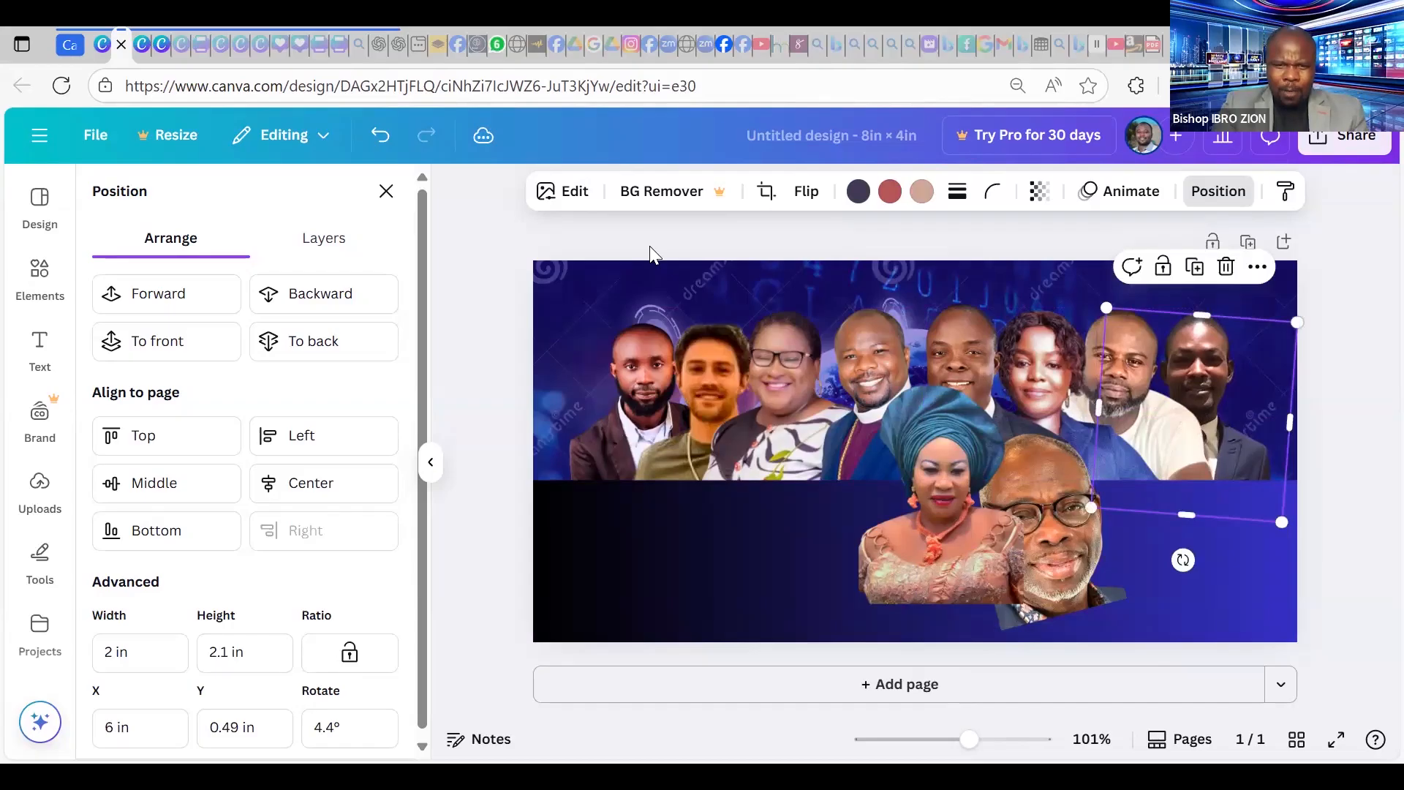
pyautogui.click(386, 192)
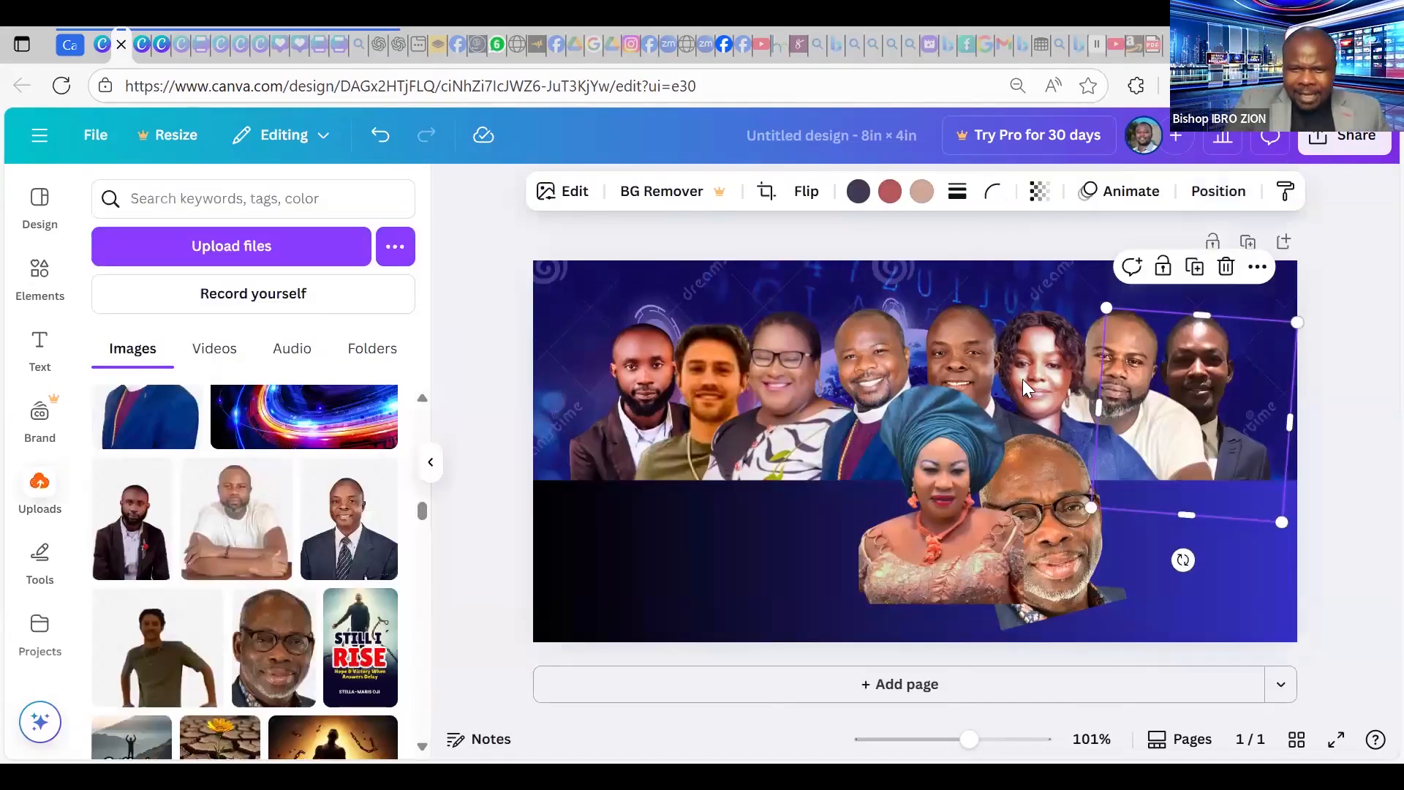
# Move the gele woman and glasses man cutouts down to the banner's bottom-left.
pyautogui.click(998, 479)
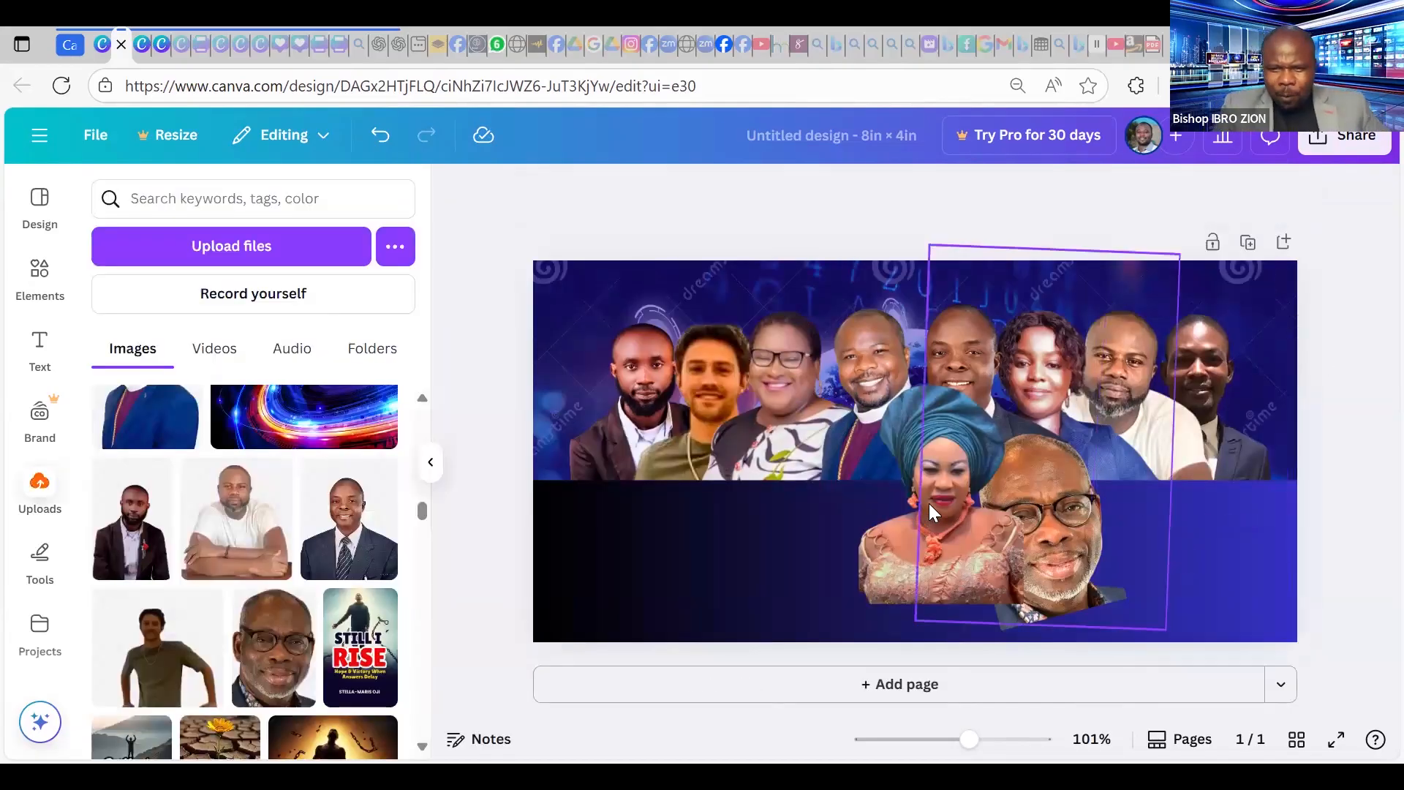
pyautogui.moveTo(958, 520); pyautogui.dragTo(766, 564)
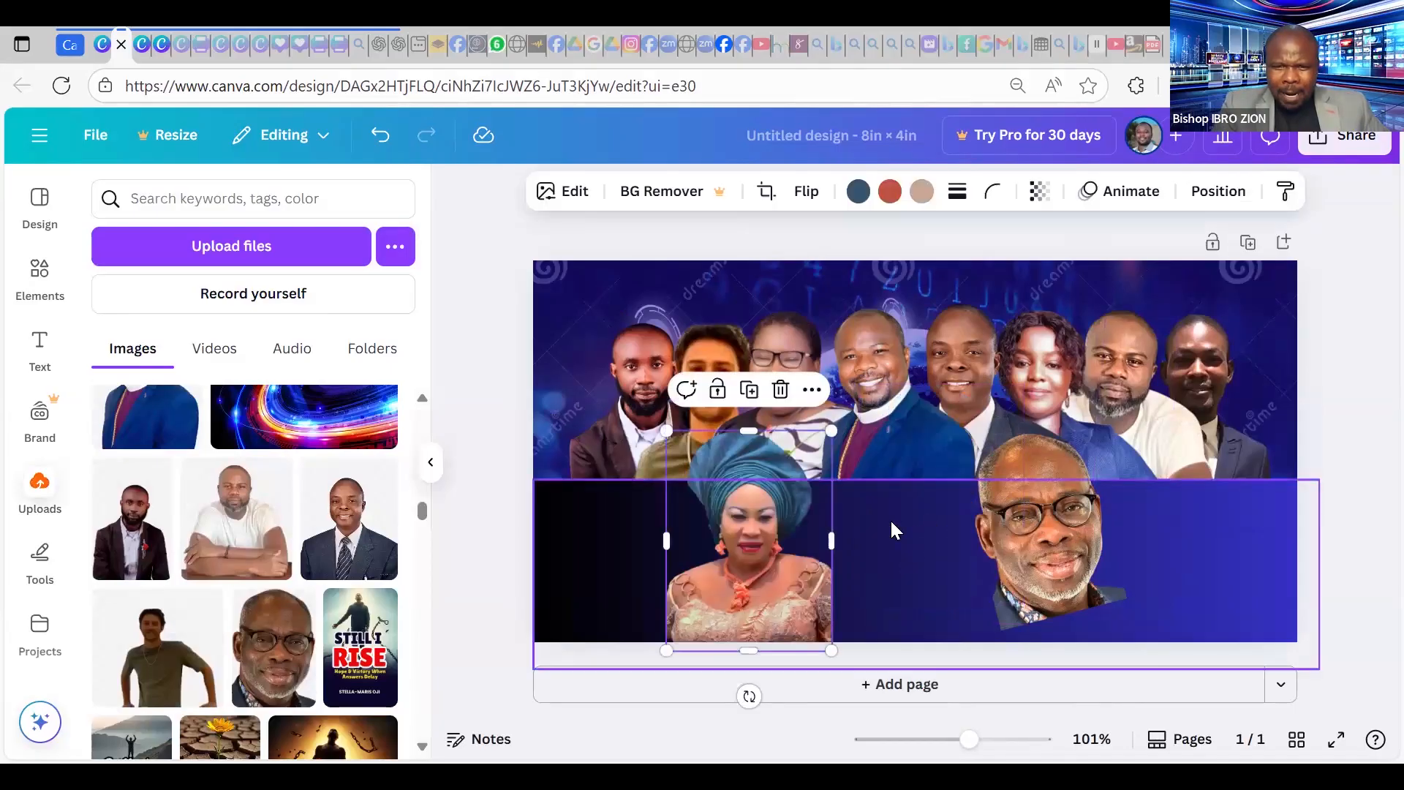
pyautogui.moveTo(1046, 534); pyautogui.dragTo(895, 570)
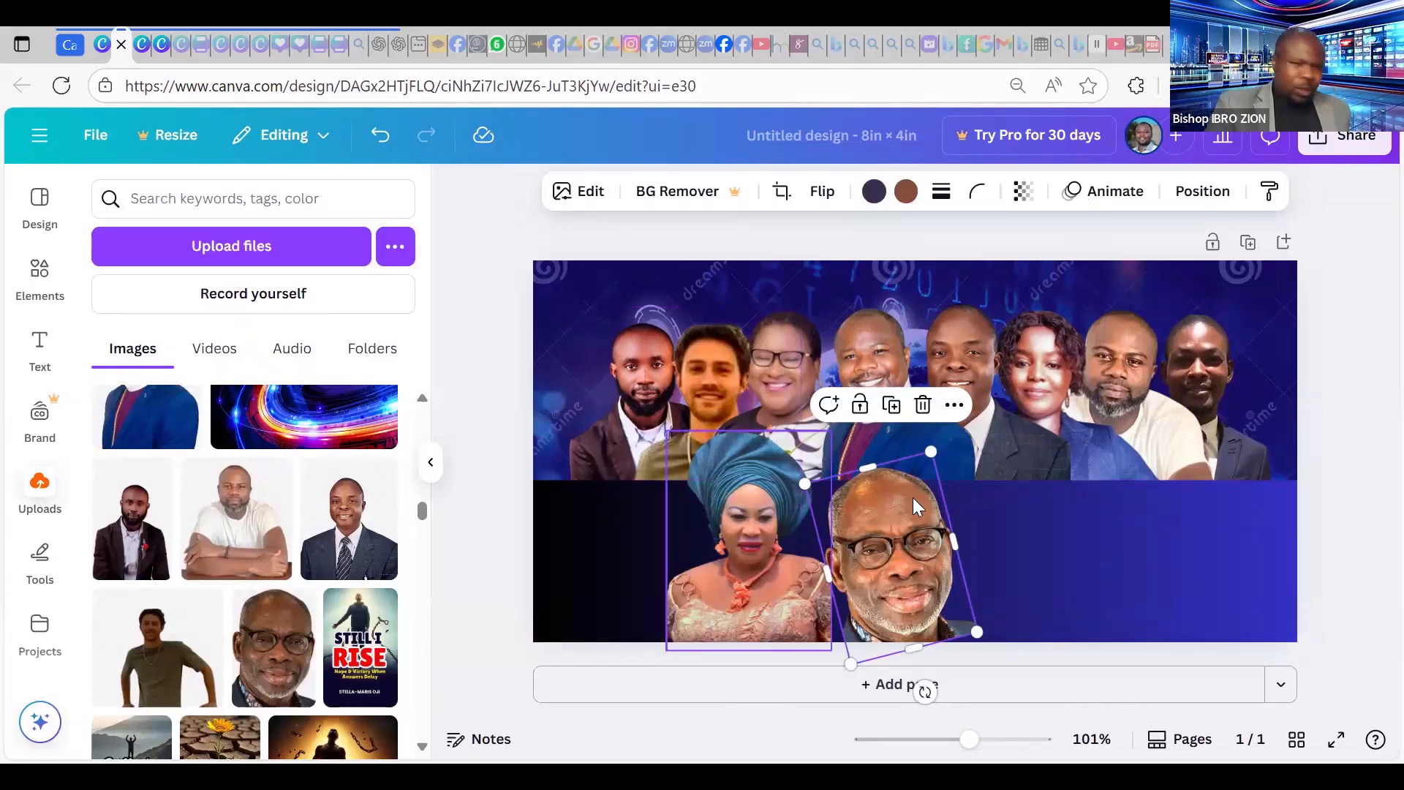
# Add the red-jacket woman photo from Uploads, enlarge it to 3.3 × 3.22 in, and place it top-left.
pyautogui.scroll(-5, 242, 563)
pyautogui.scroll(-3, 240, 555)
pyautogui.scroll(-2, 245, 579)
pyautogui.click(245, 580)
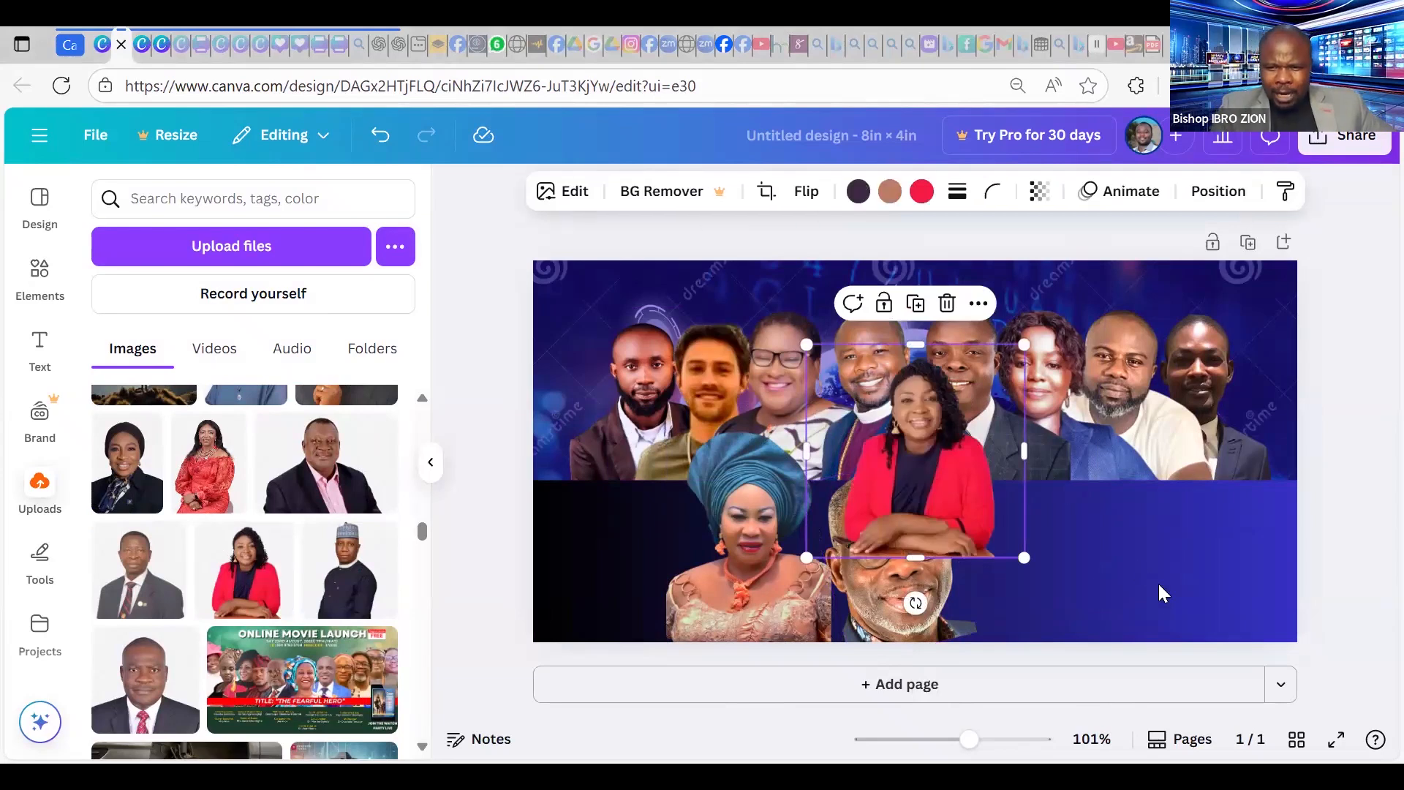
pyautogui.moveTo(926, 468); pyautogui.dragTo(1046, 485)
pyautogui.moveTo(1145, 576); pyautogui.dragTo(1265, 647)
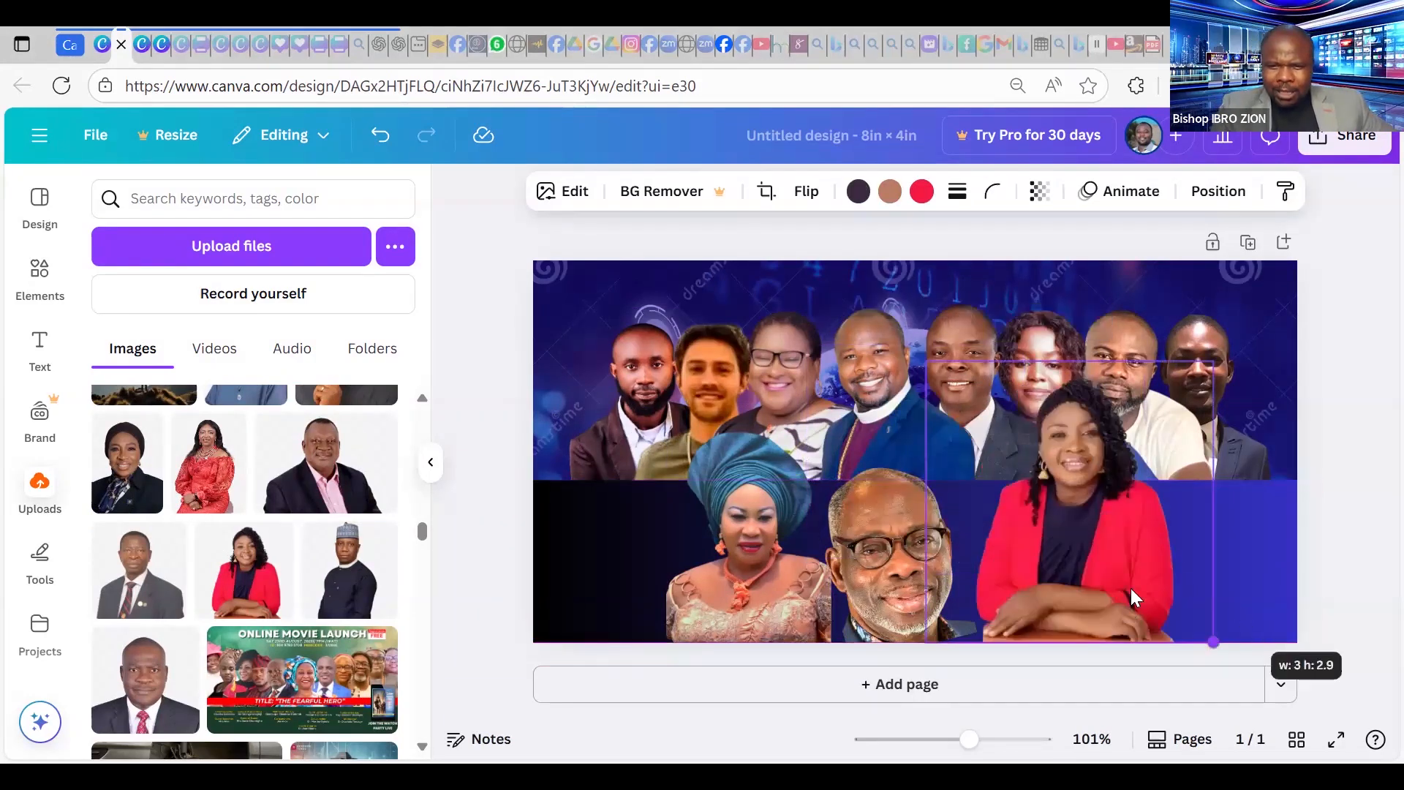
pyautogui.moveTo(1134, 552); pyautogui.dragTo(1211, 505)
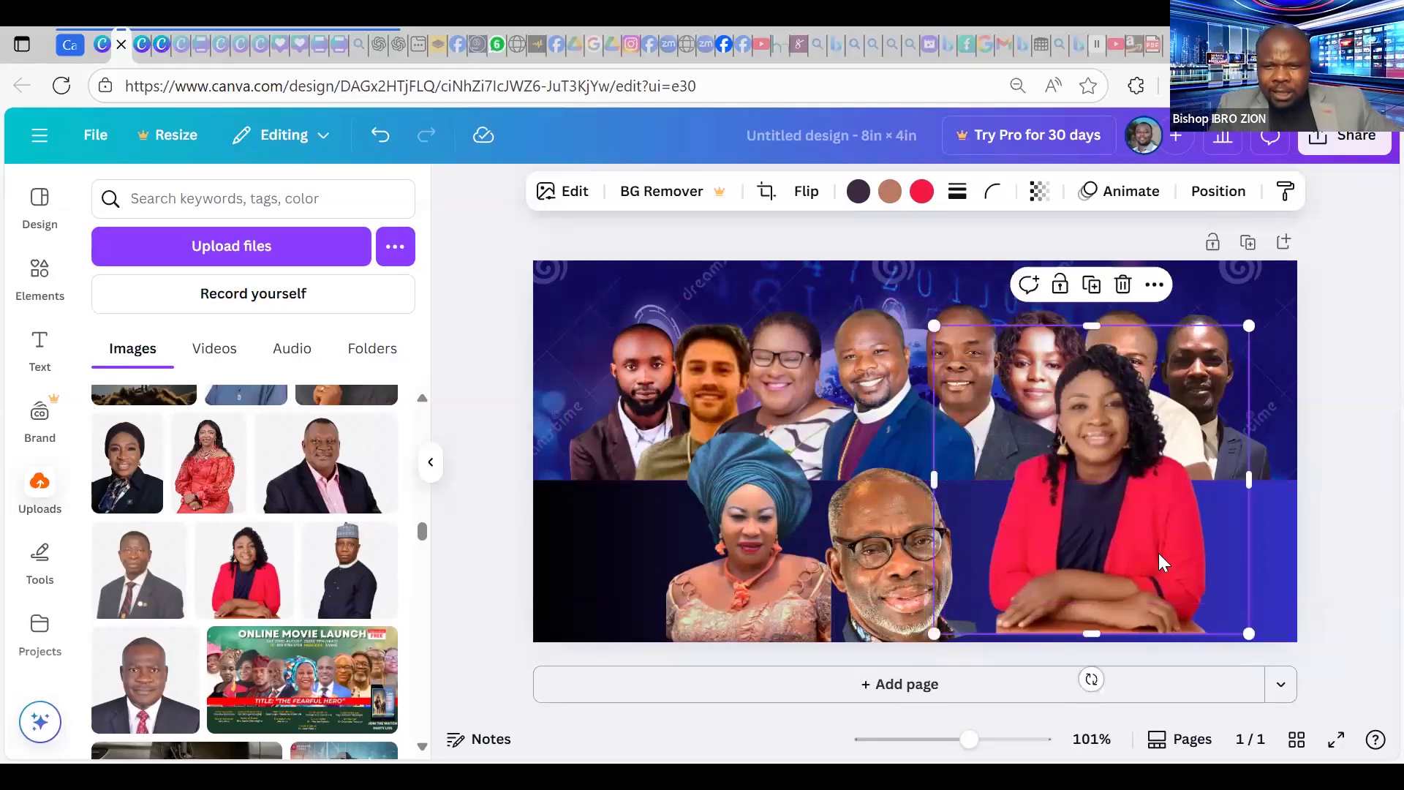
pyautogui.moveTo(1175, 553); pyautogui.dragTo(631, 502)
# Send the red-jacket woman two layers backward and shrink her to 2.7 × 2.64 in.
pyautogui.click(1210, 195)
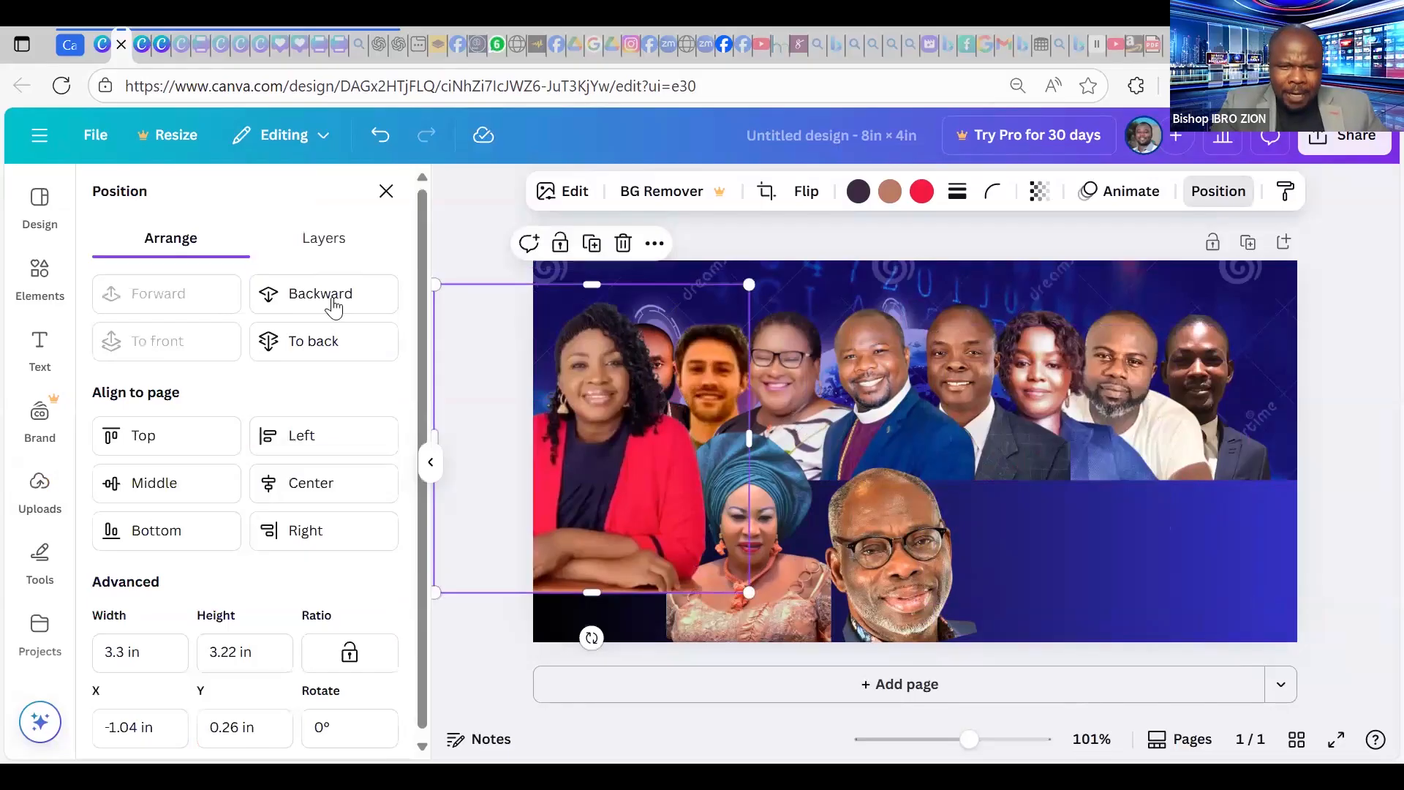
pyautogui.click(334, 308)
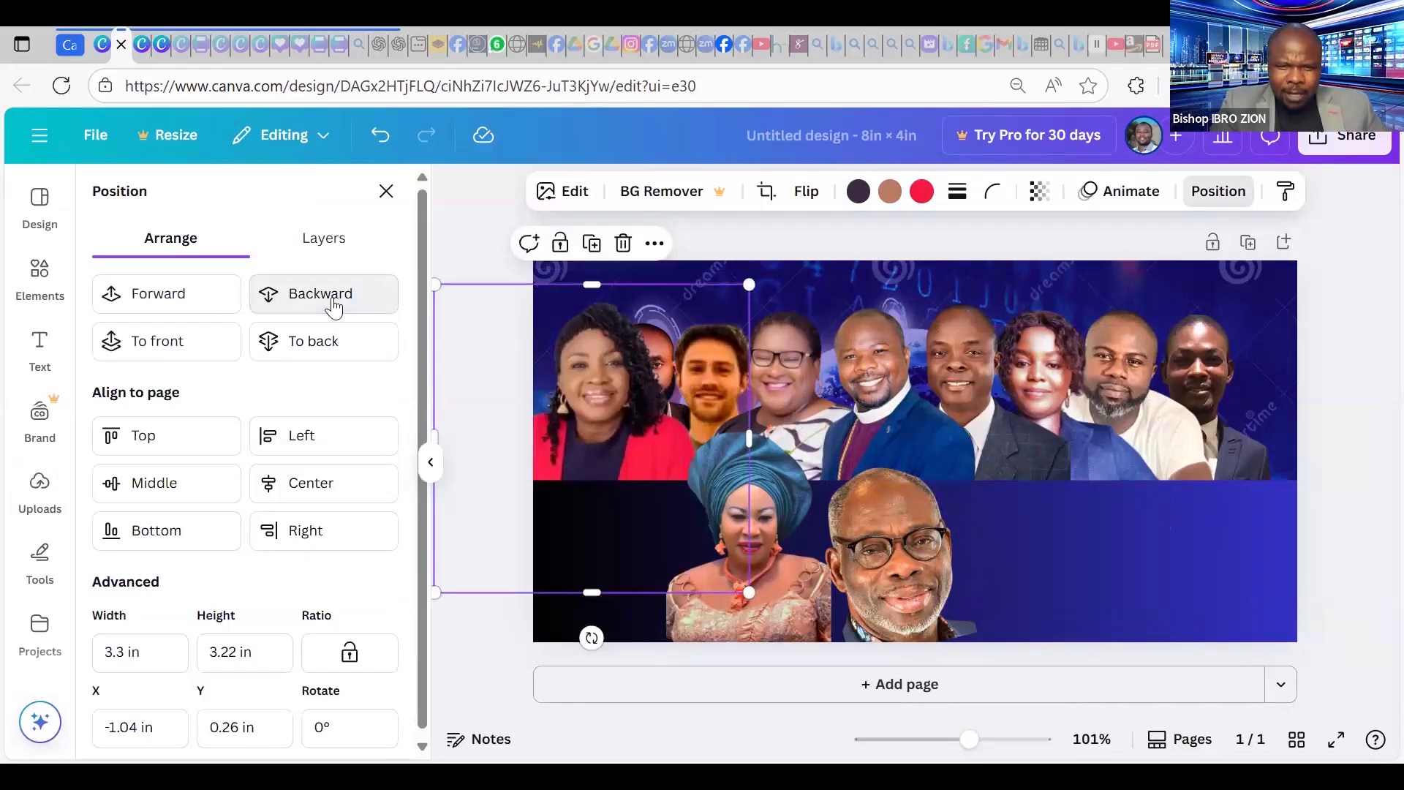
pyautogui.click(333, 307)
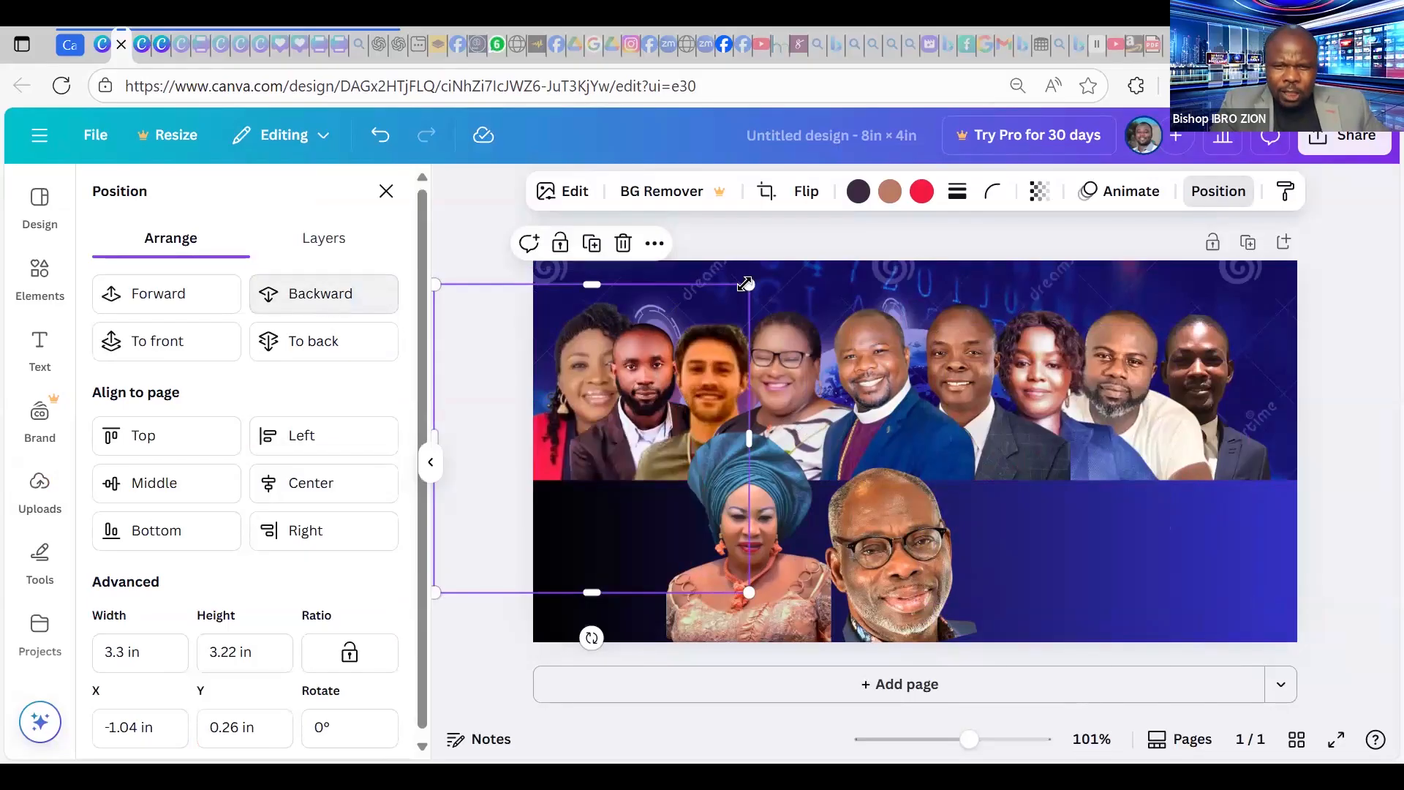
pyautogui.moveTo(749, 284); pyautogui.dragTo(567, 297)
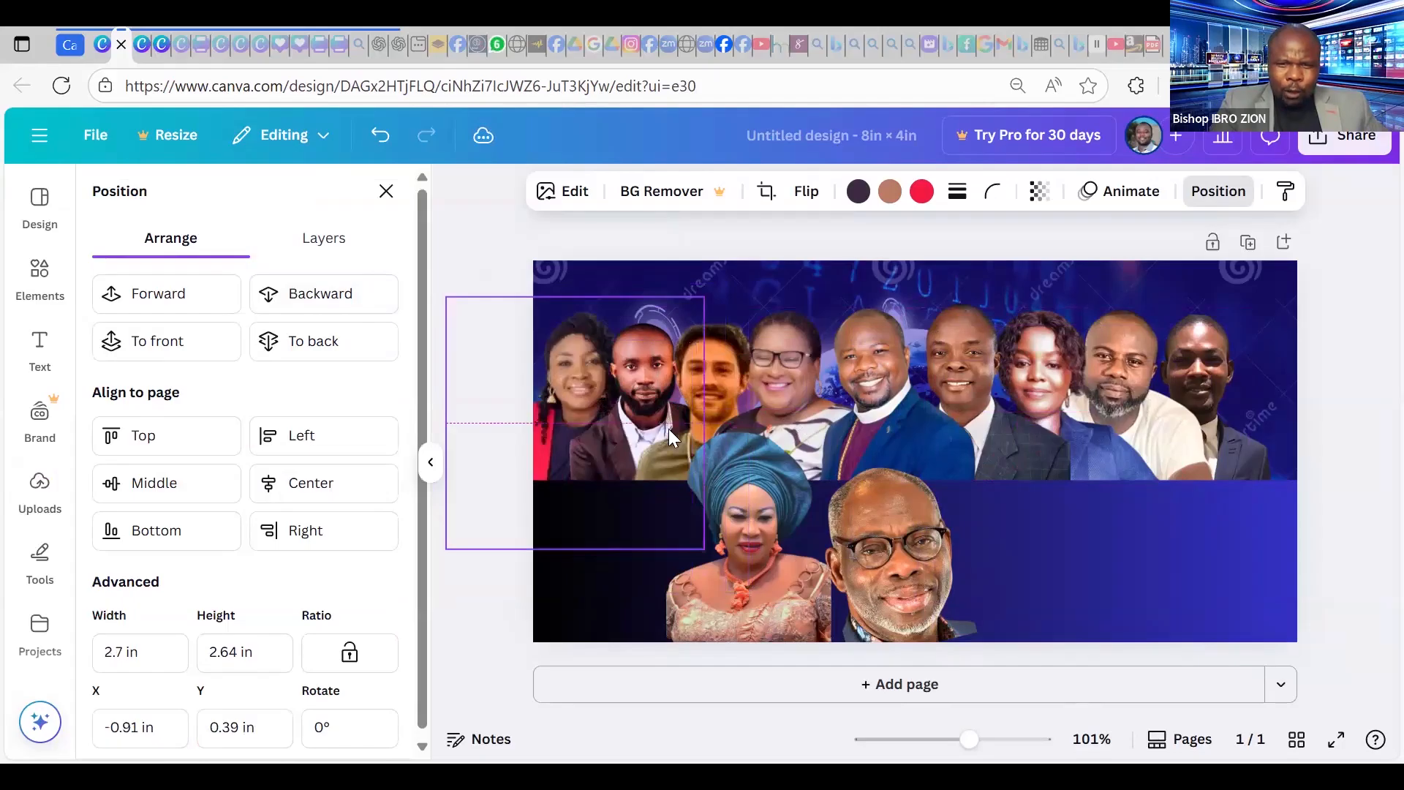
# Nudge the tilted photo and the bearded man's photo right to realign the left-side portraits.
pyautogui.click(1176, 587)
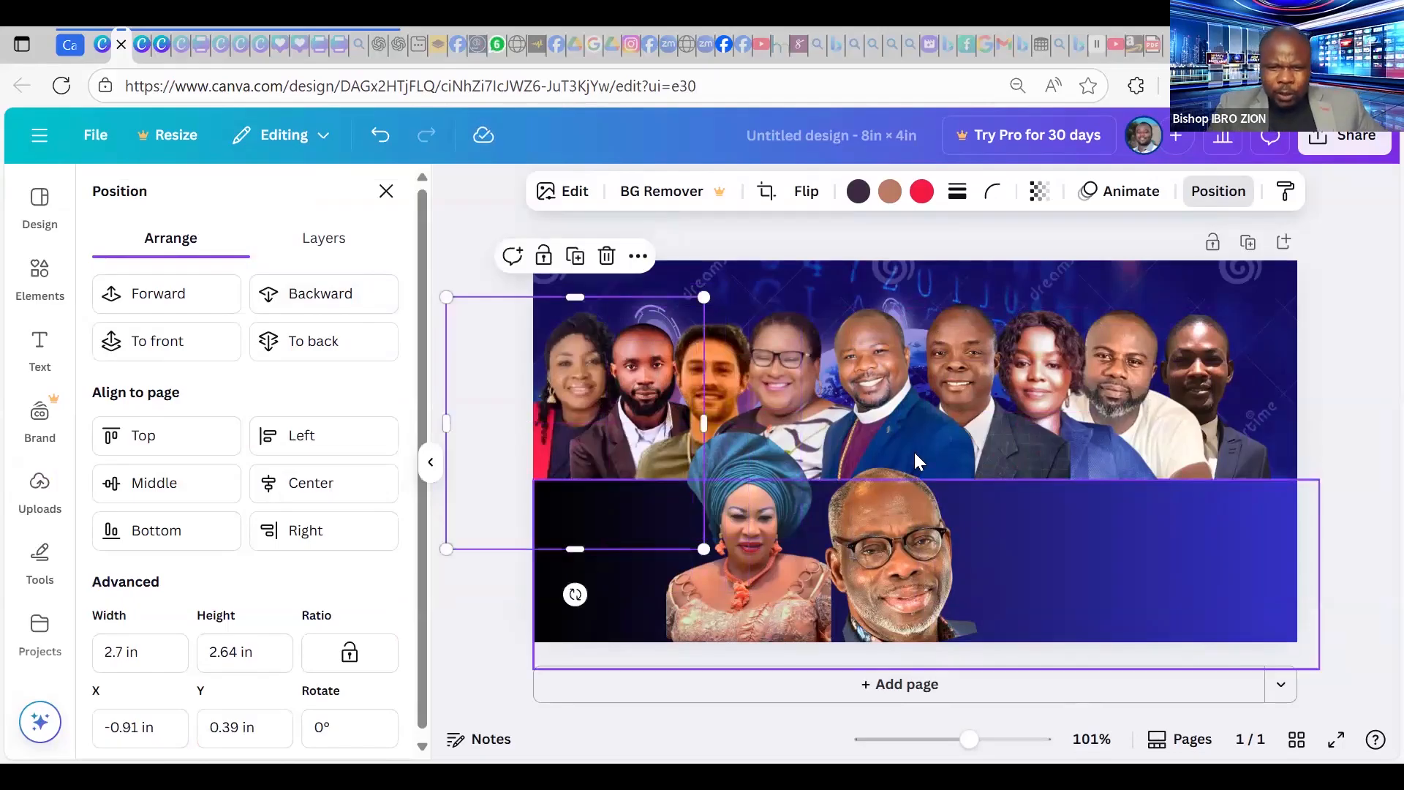
pyautogui.click(779, 362)
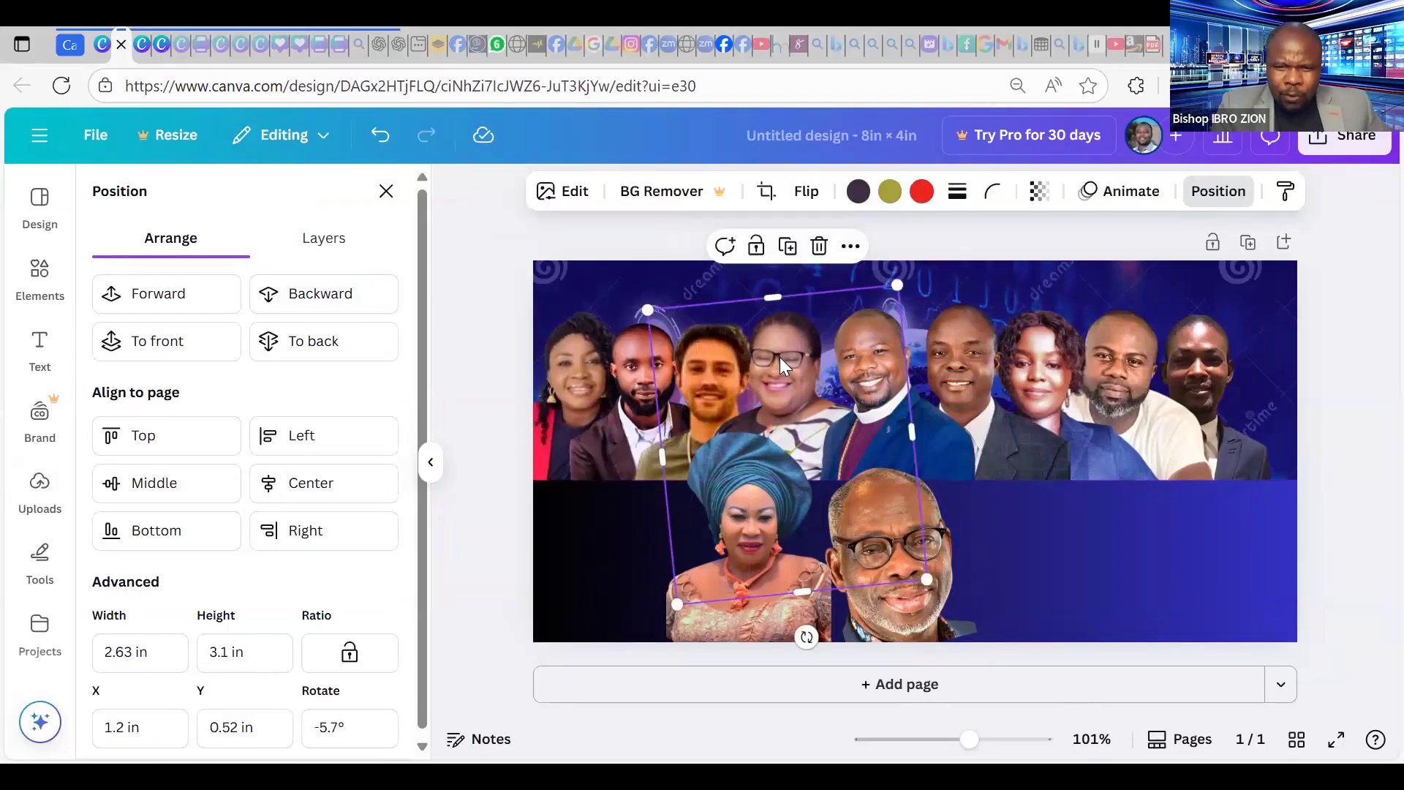
pyautogui.moveTo(784, 358); pyautogui.dragTo(801, 357)
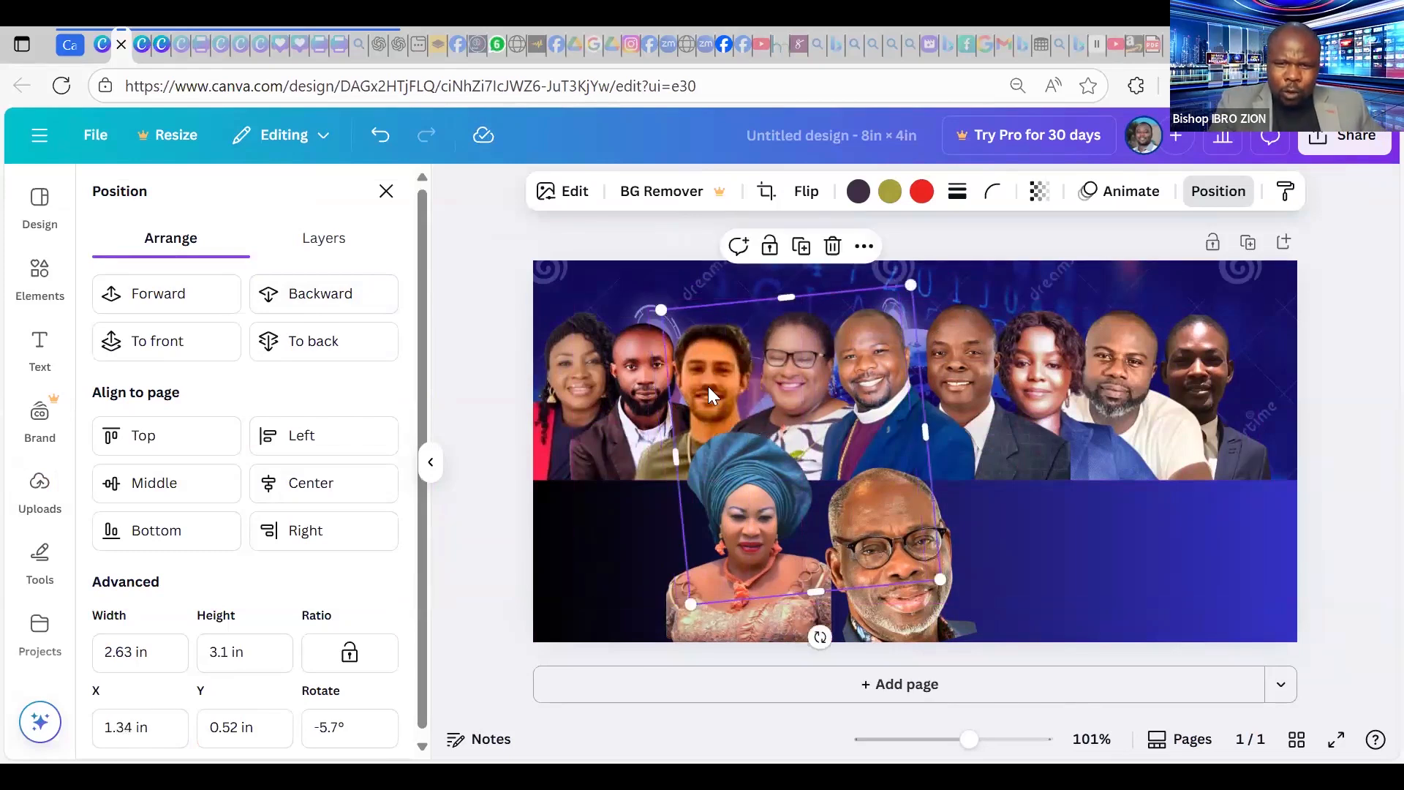
pyautogui.click(709, 387)
pyautogui.moveTo(709, 387); pyautogui.dragTo(727, 386)
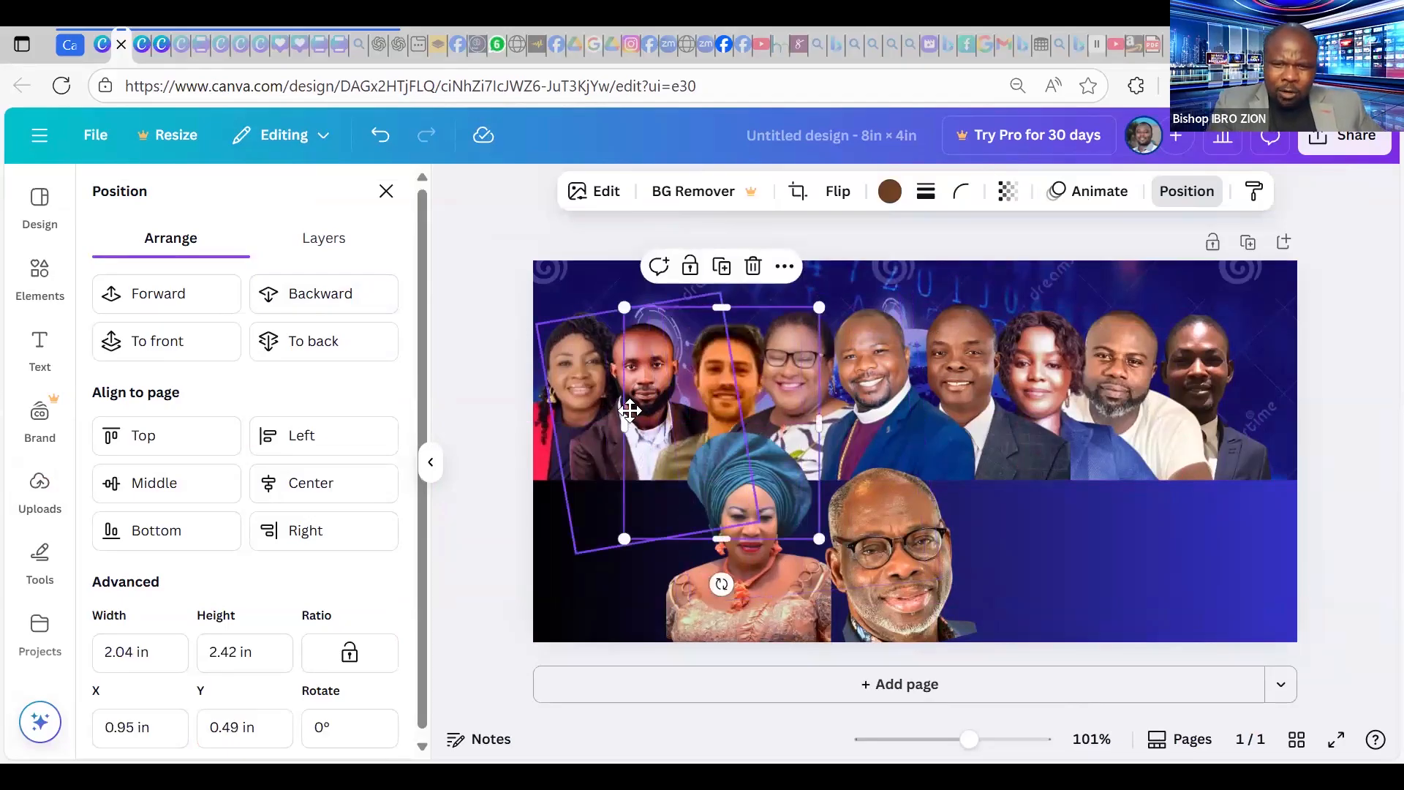
pyautogui.moveTo(629, 409); pyautogui.dragTo(659, 414)
pyautogui.moveTo(550, 401); pyautogui.dragTo(634, 410)
pyautogui.click(576, 402)
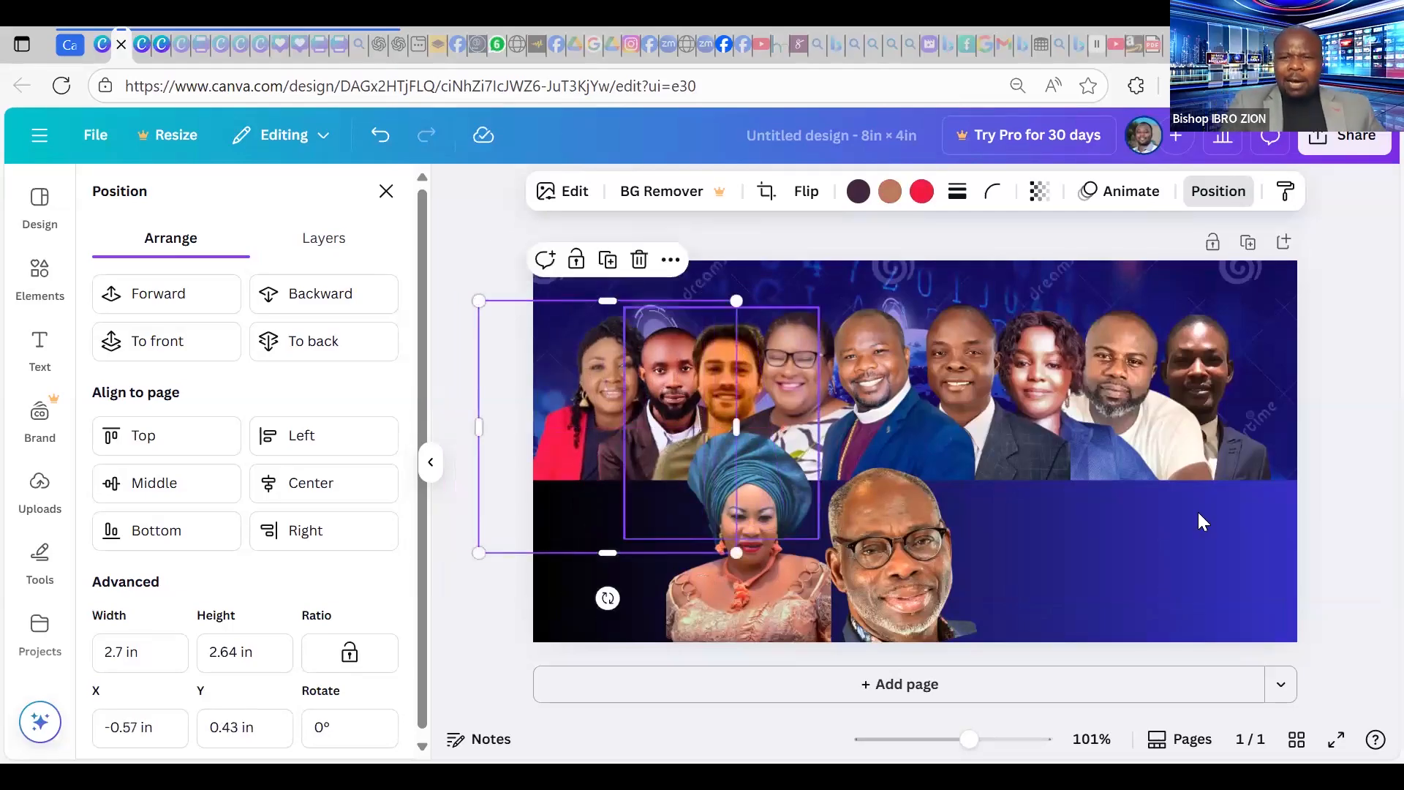
# Move the lower blue panel right, then undo that move.
pyautogui.click(1182, 620)
pyautogui.moveTo(870, 583); pyautogui.dragTo(1082, 578)
pyautogui.hotkey('ctrl', 'z')
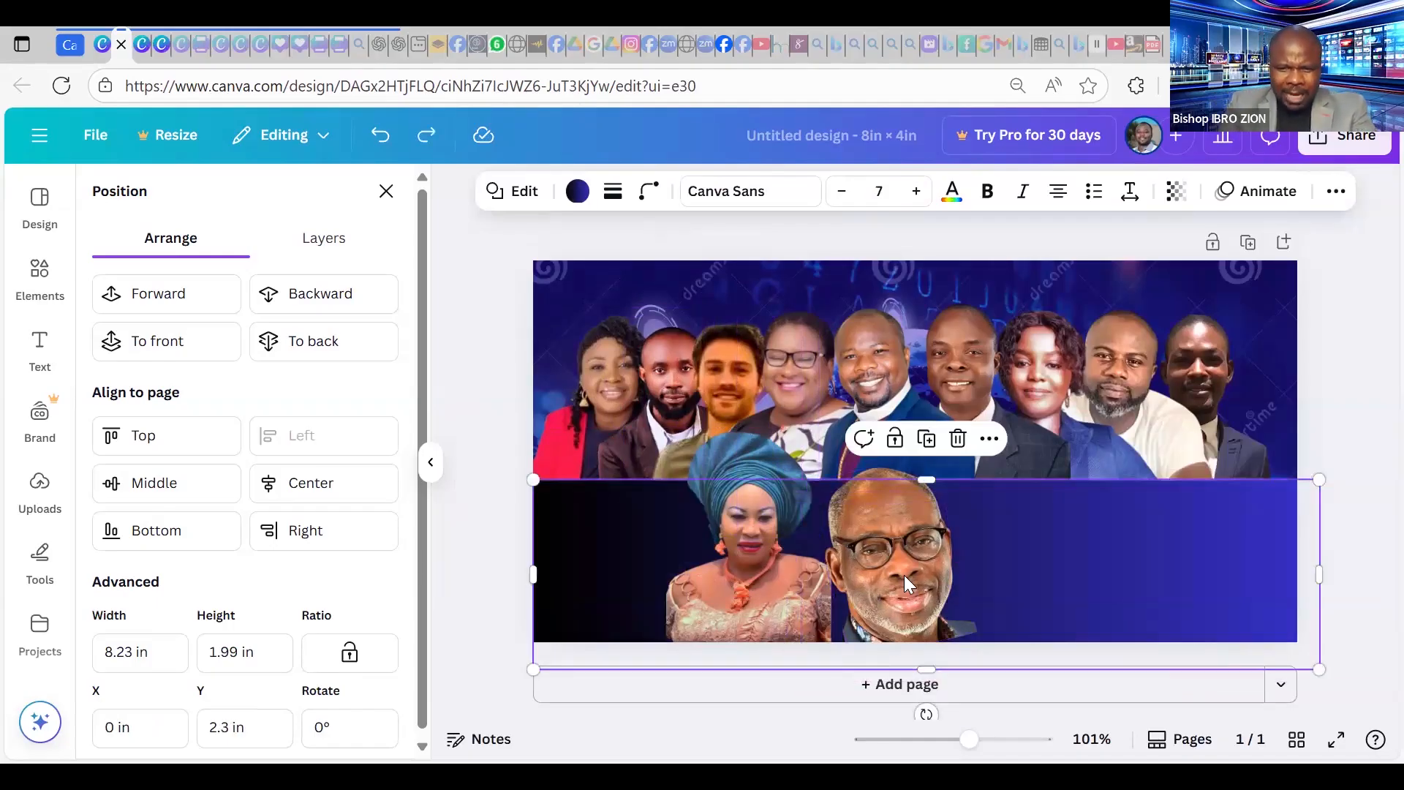
# Move the glasses man's tilted photo to the row's far left, one layer behind the red-jacket woman.
pyautogui.click(905, 575)
pyautogui.moveTo(1139, 527); pyautogui.dragTo(1103, 526)
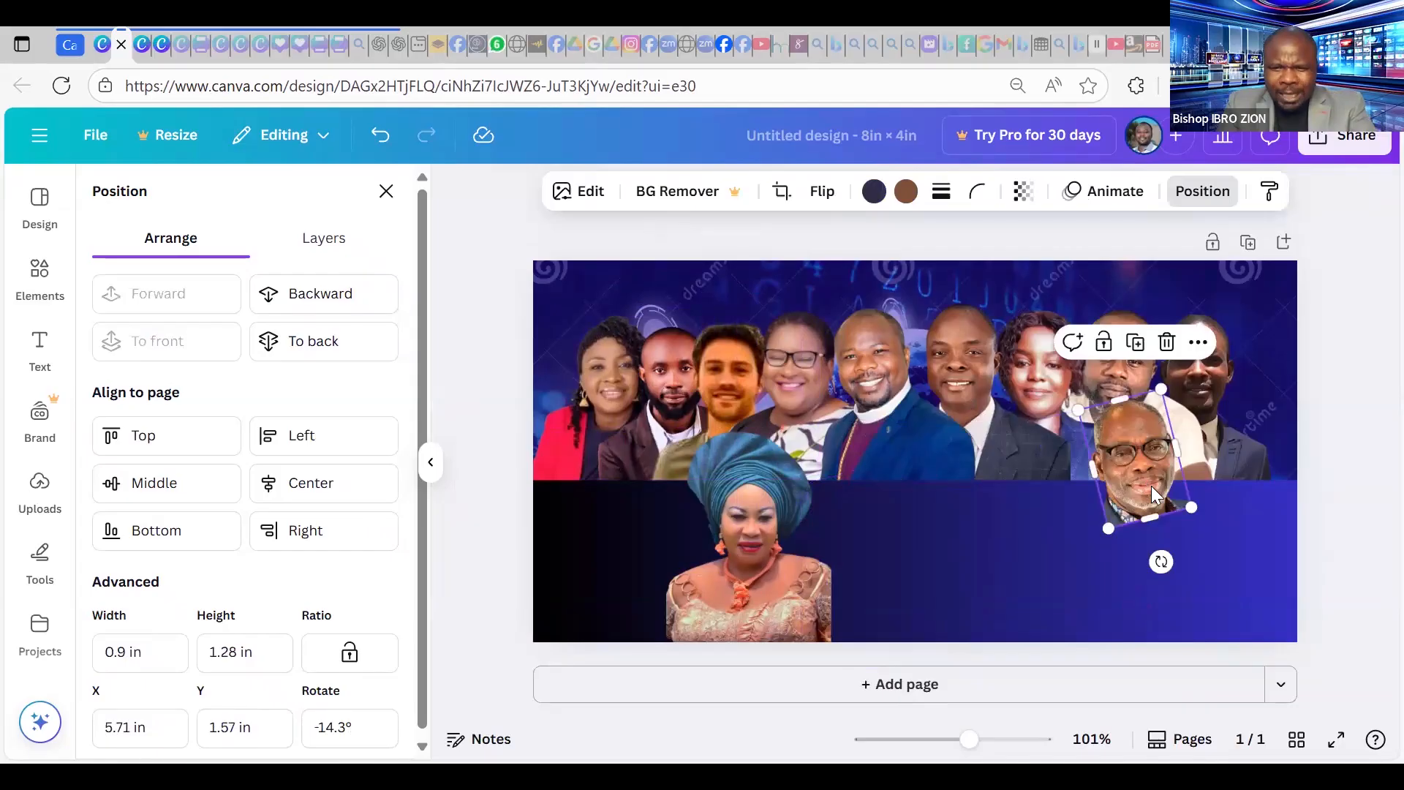
pyautogui.moveTo(1152, 486); pyautogui.dragTo(593, 410)
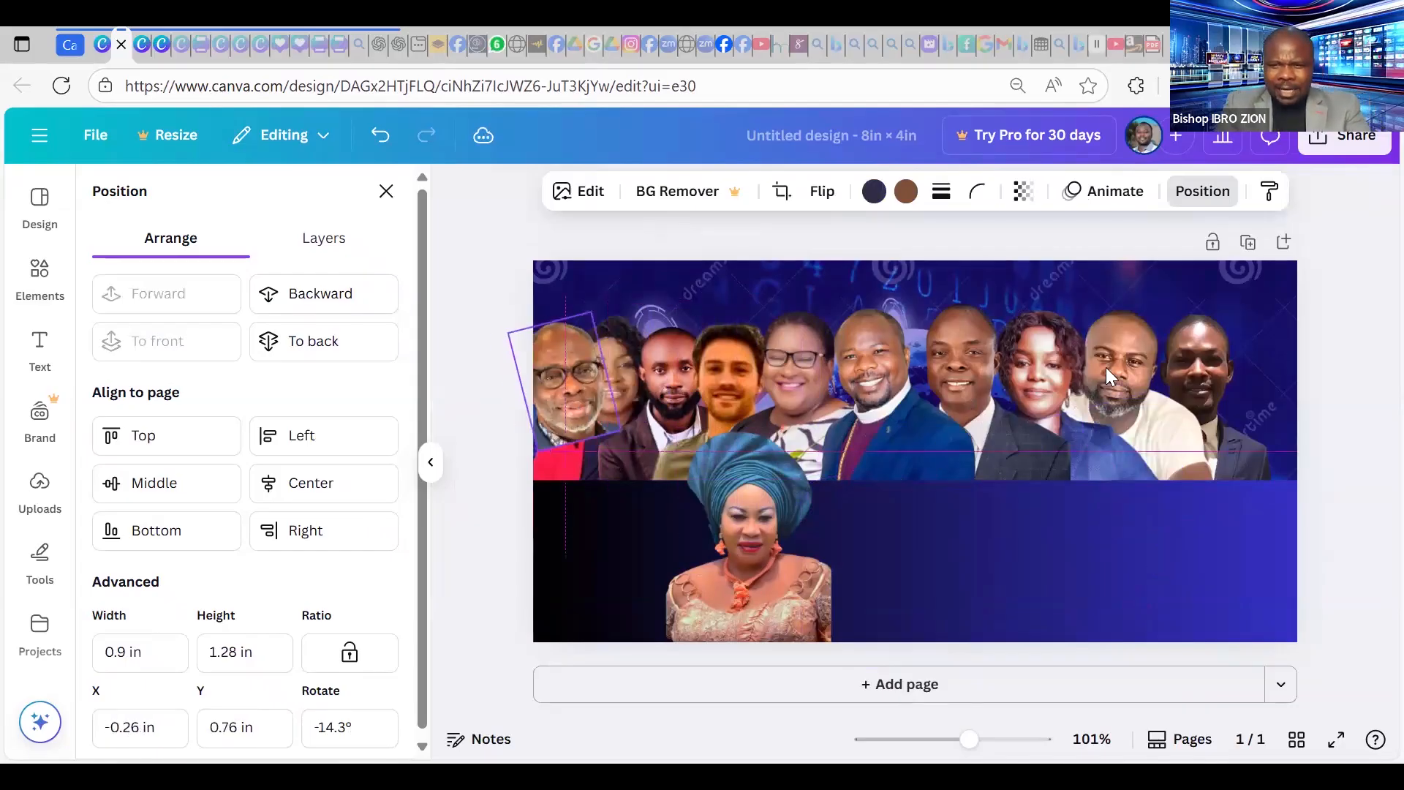
pyautogui.click(312, 301)
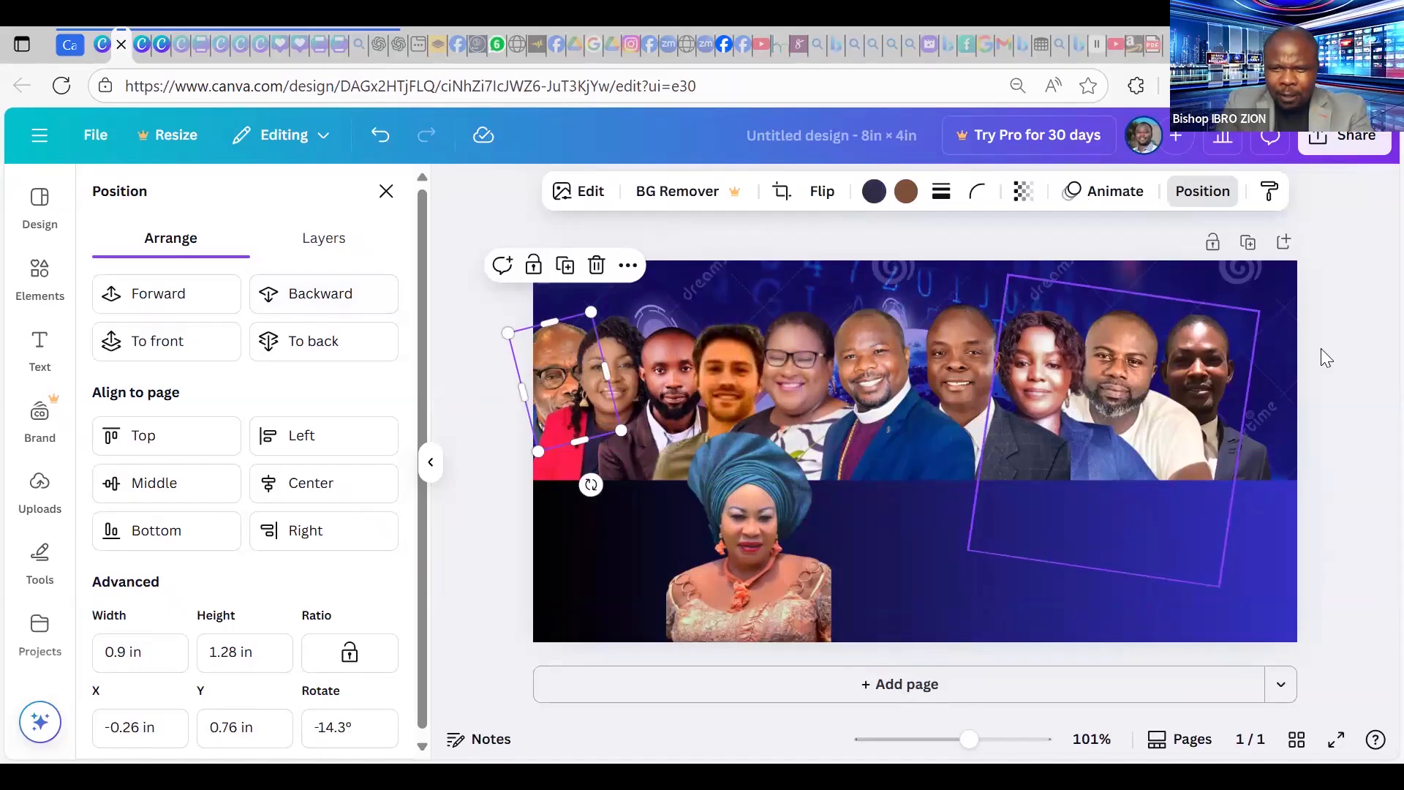
# Select the right-hand portraits, nudge them right, and undo the nudge.
pyautogui.moveTo(1338, 327); pyautogui.dragTo(799, 397)
pyautogui.press('Right')
pyautogui.press('Right')
pyautogui.press('Right')
pyautogui.press('Right')
pyautogui.press('Right')
pyautogui.press('Right')
pyautogui.press('Right')
pyautogui.press('Right')
pyautogui.press('Right')
pyautogui.press('Right')
pyautogui.press('Right')
pyautogui.press('Right')
pyautogui.press('Right')
pyautogui.press('Right')
pyautogui.press('Right')
pyautogui.press('Right')
pyautogui.press('Right')
pyautogui.press('Right')
pyautogui.press('Right')
pyautogui.press('Right')
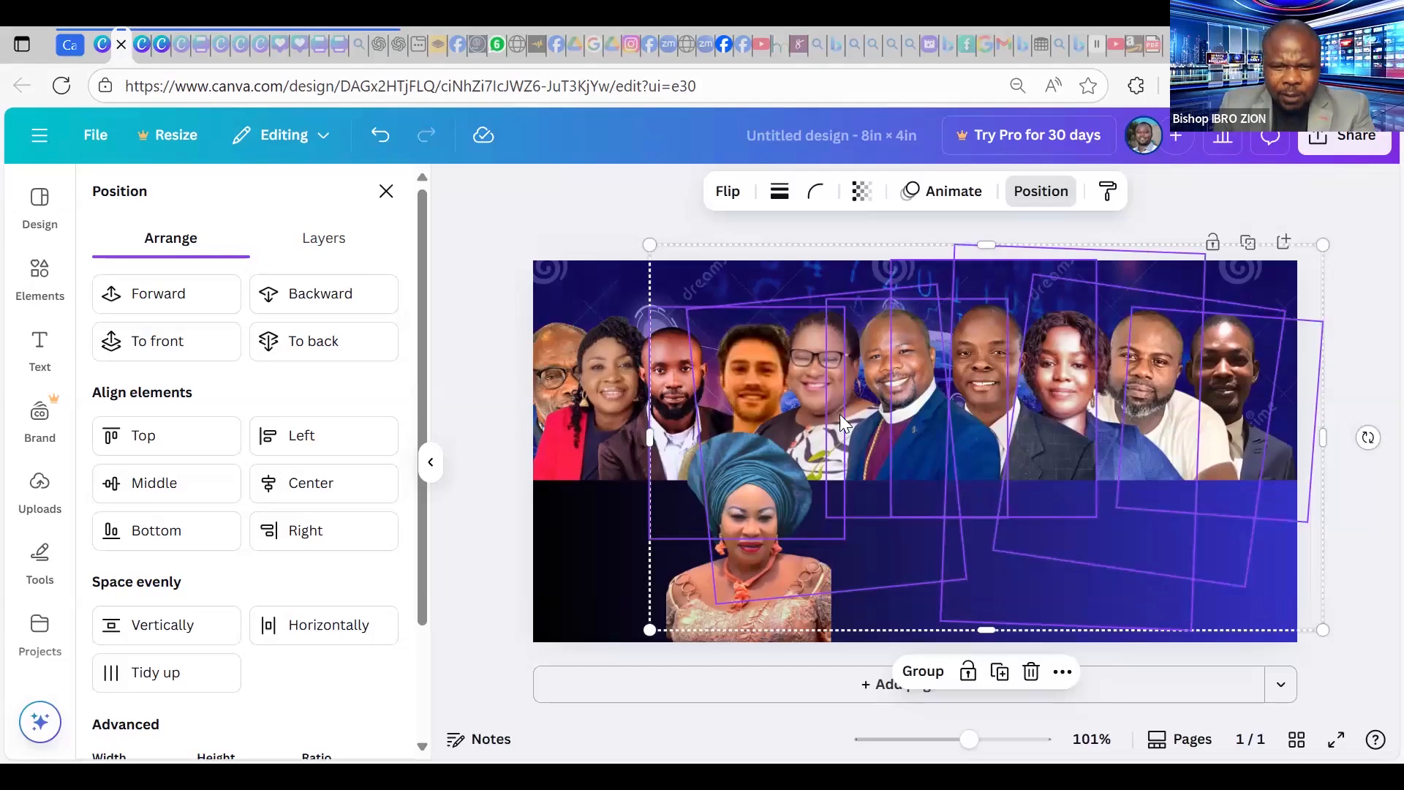
pyautogui.hotkey('ctrl', 'z')
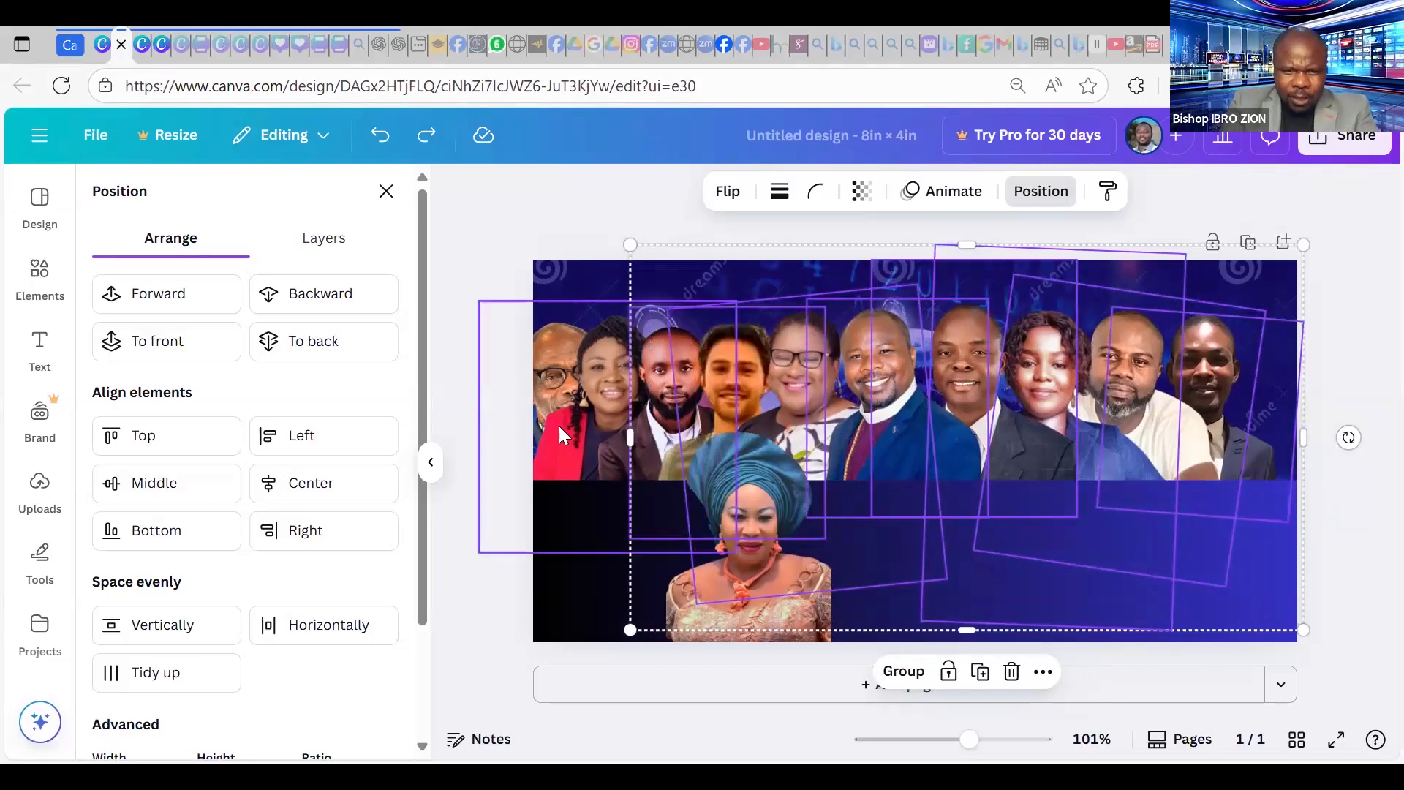
# Shift the woman-with-glasses, bishop and tilted portrait photos slightly right to close gaps.
pyautogui.click(446, 468)
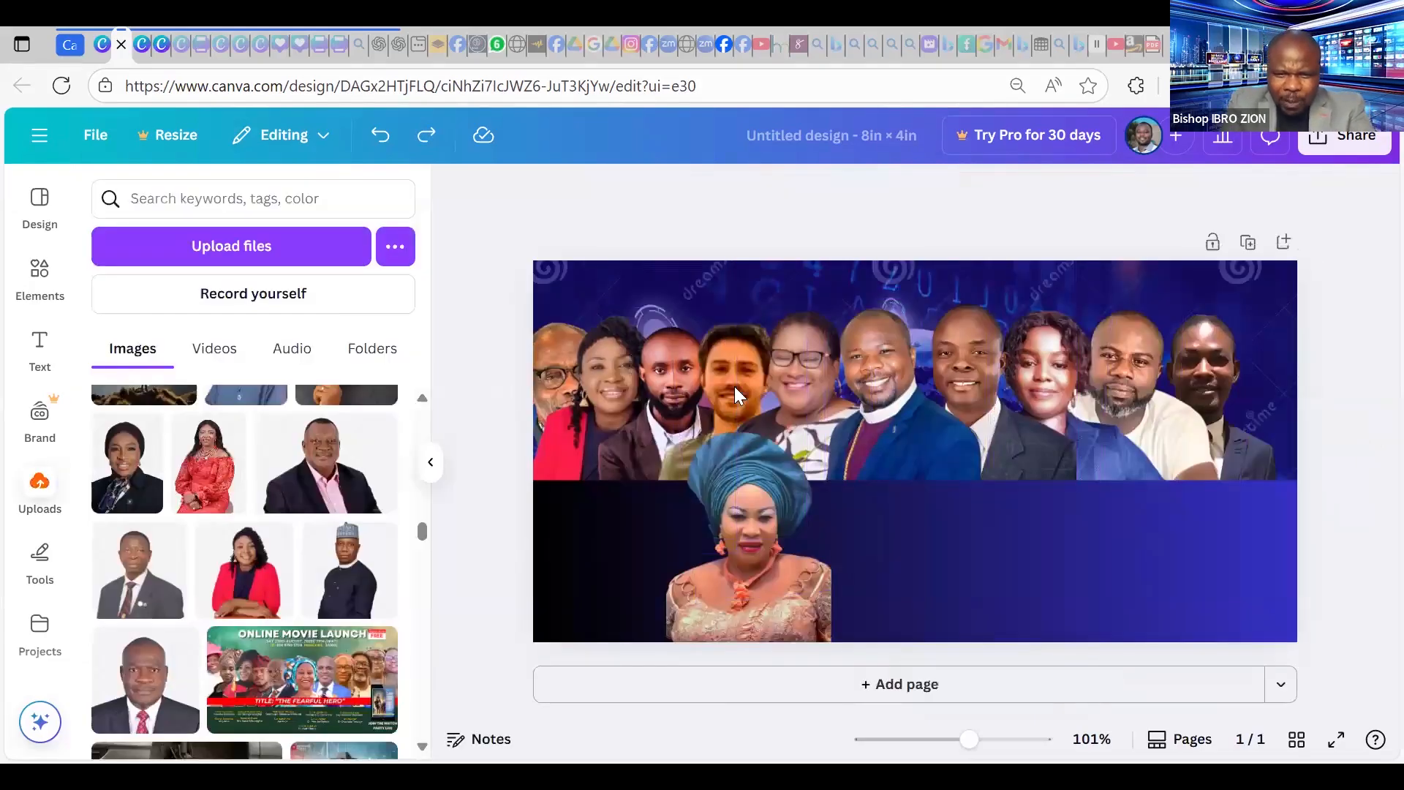
pyautogui.click(802, 352)
pyautogui.moveTo(885, 380); pyautogui.dragTo(893, 381)
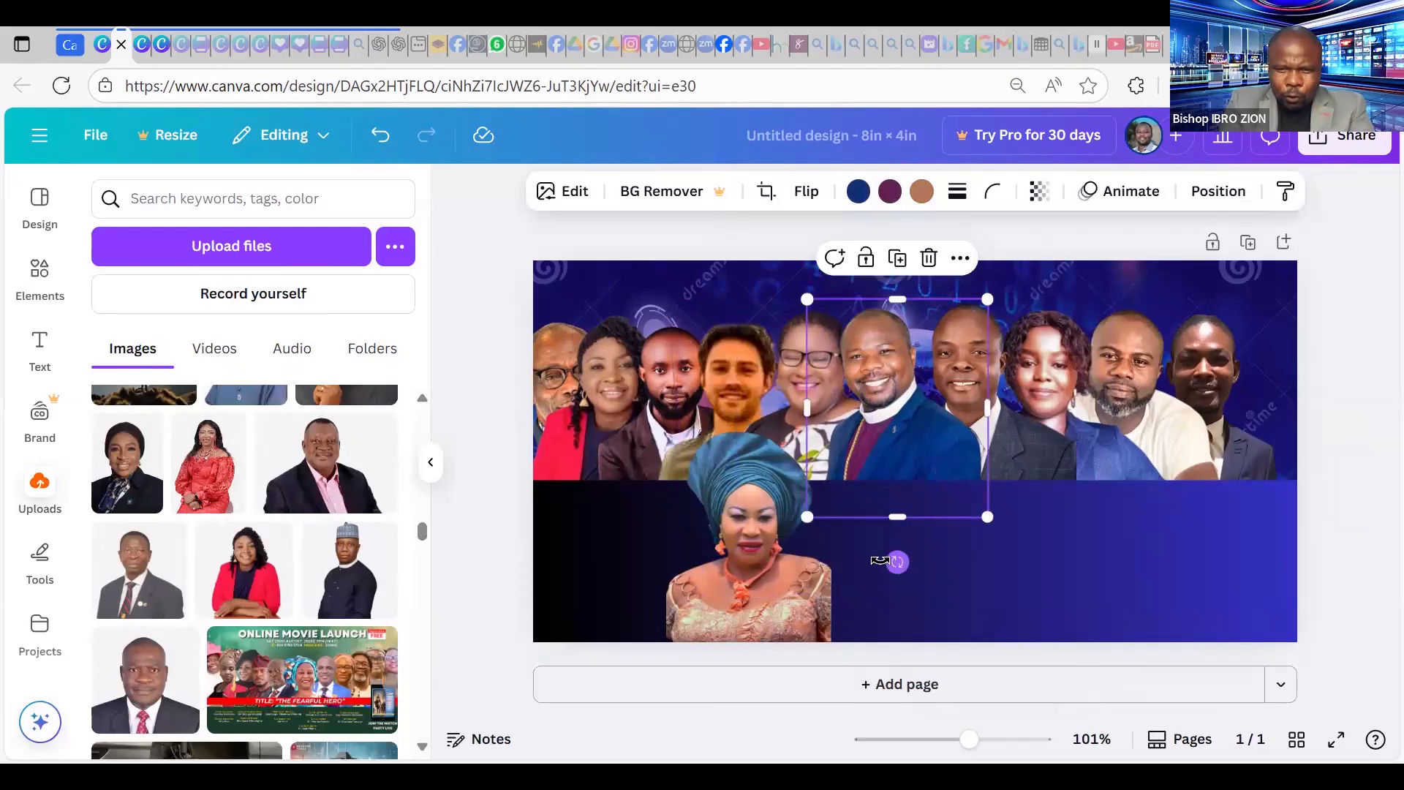
pyautogui.click(905, 501)
pyautogui.moveTo(905, 432); pyautogui.dragTo(921, 420)
pyautogui.click(805, 379)
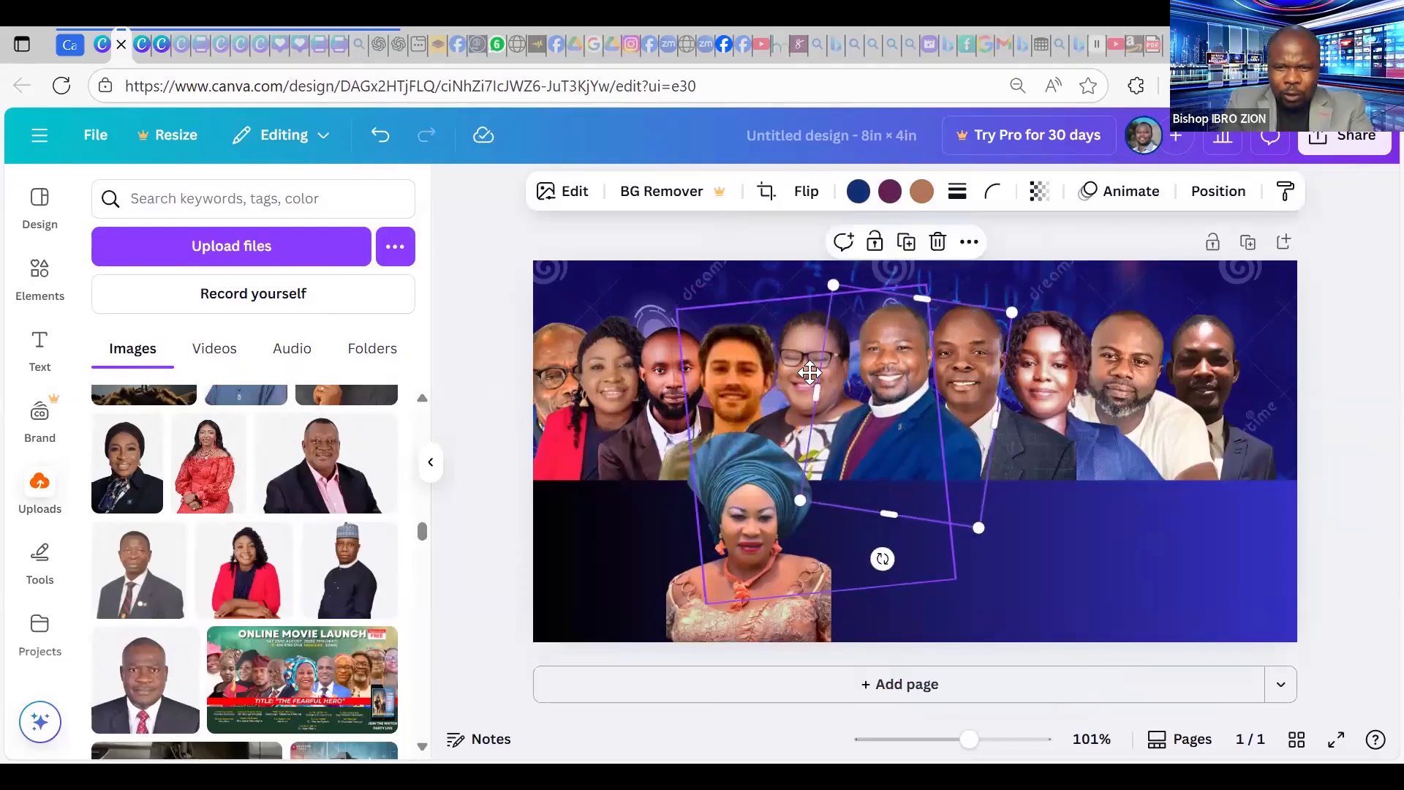
pyautogui.moveTo(805, 379); pyautogui.dragTo(810, 373)
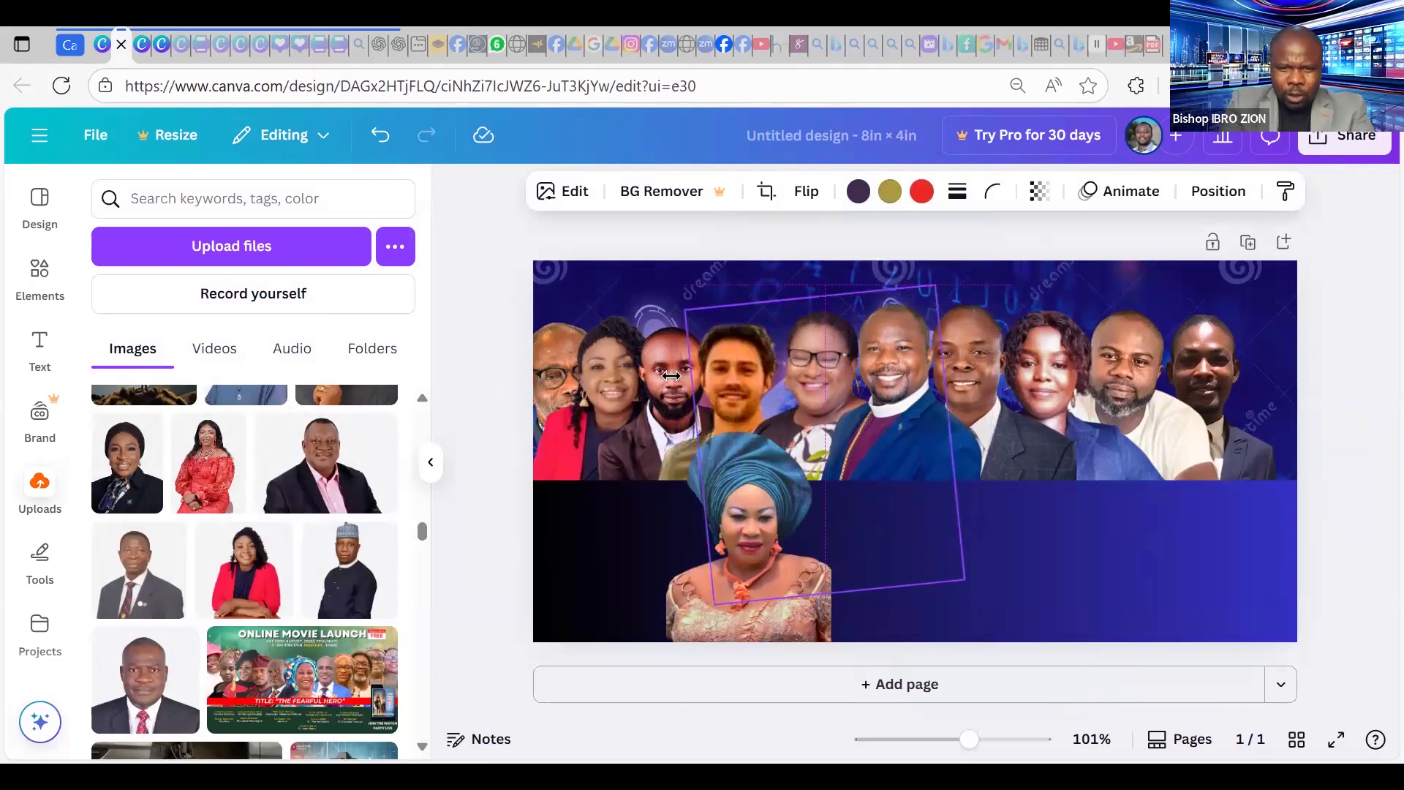
# Move the man's photos and the woman in red's photo right, narrowing her from the left edge.
pyautogui.moveTo(740, 374); pyautogui.dragTo(756, 378)
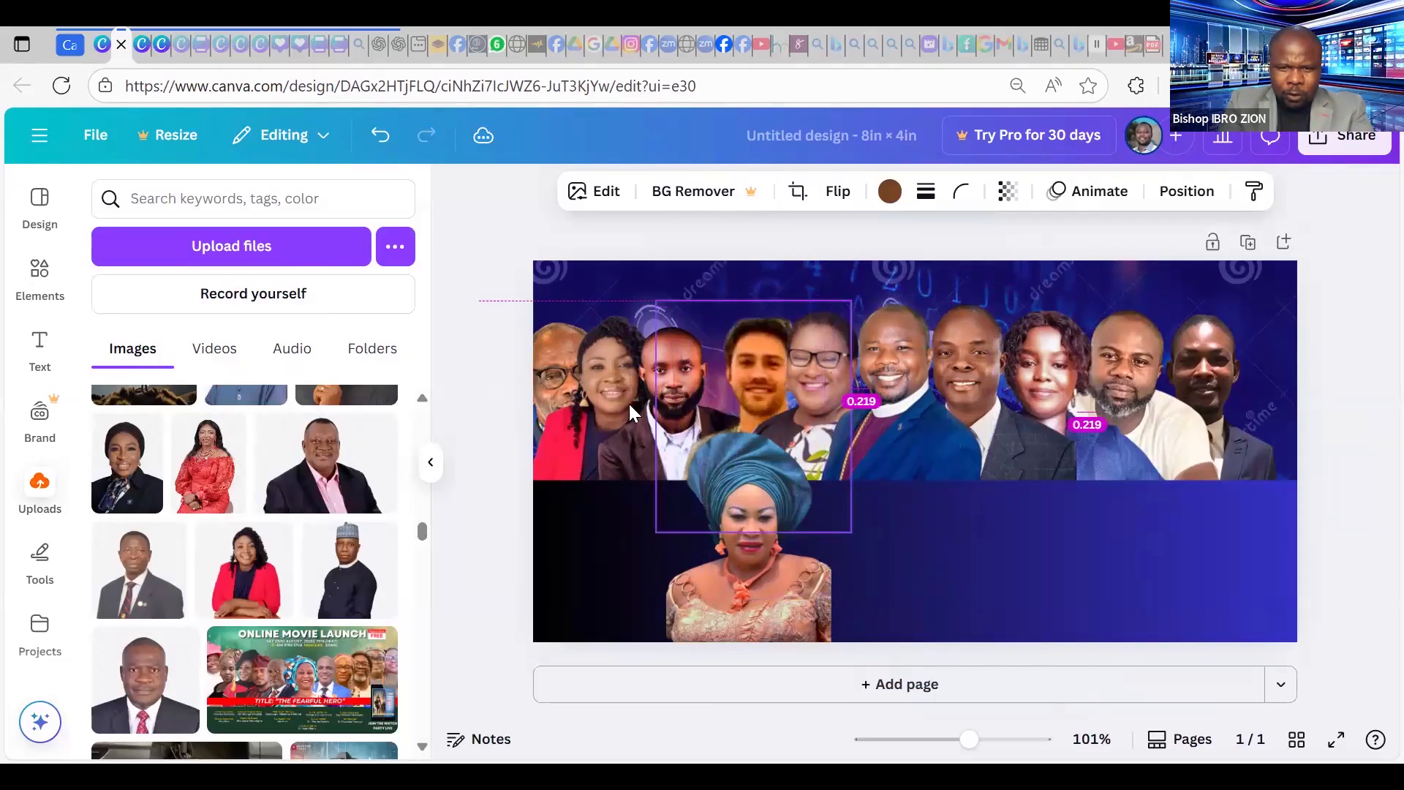
pyautogui.click(664, 391)
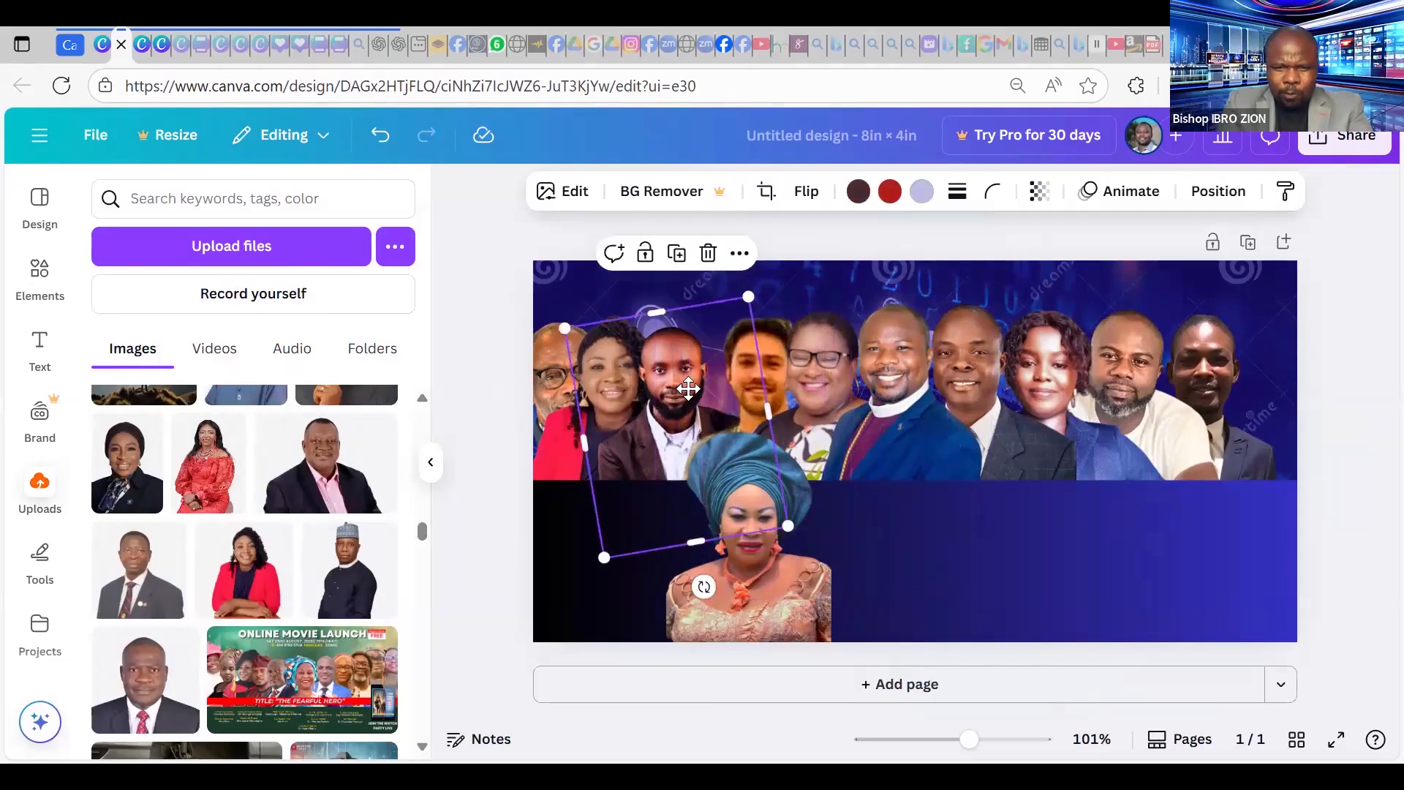
pyautogui.moveTo(688, 389); pyautogui.dragTo(689, 383)
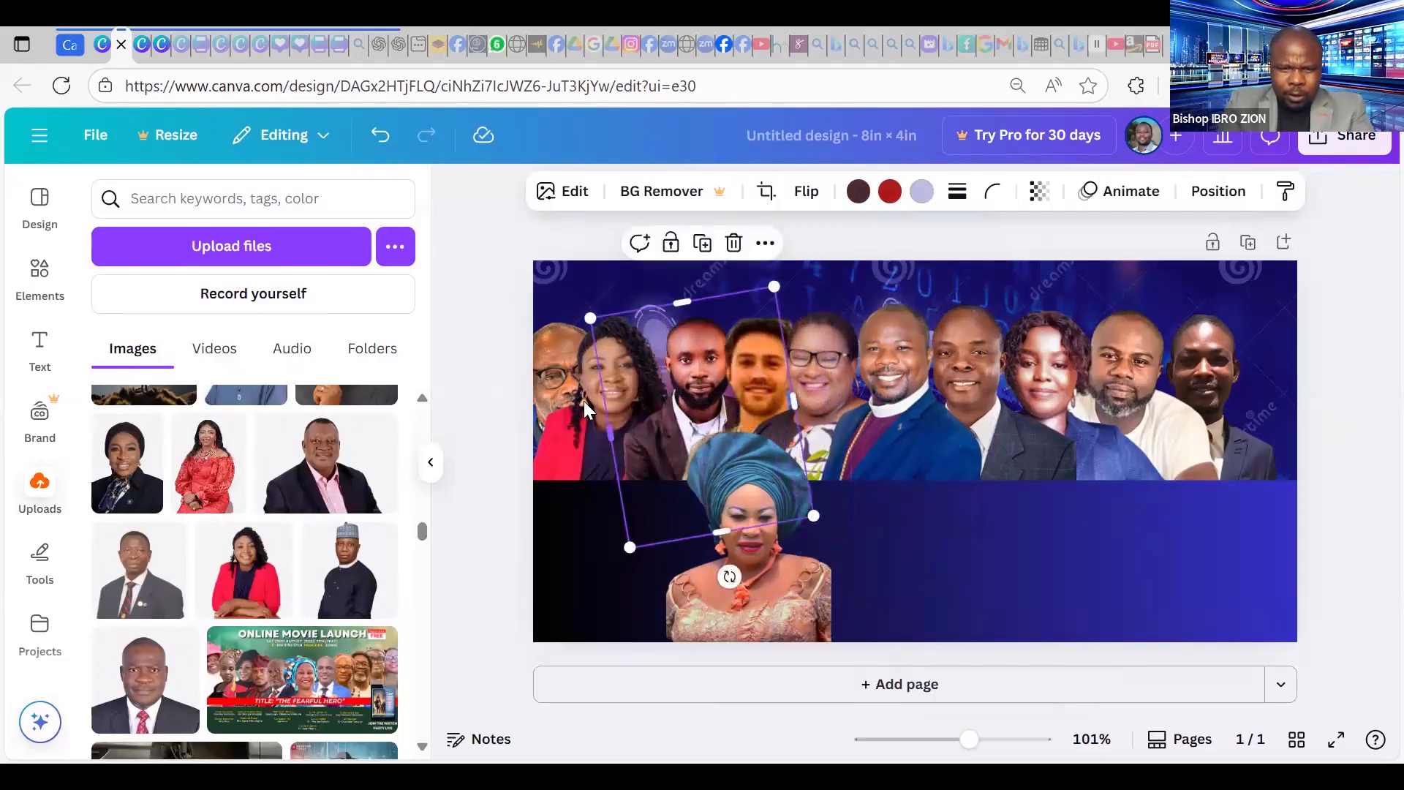
pyautogui.click(604, 396)
pyautogui.moveTo(604, 395); pyautogui.dragTo(632, 390)
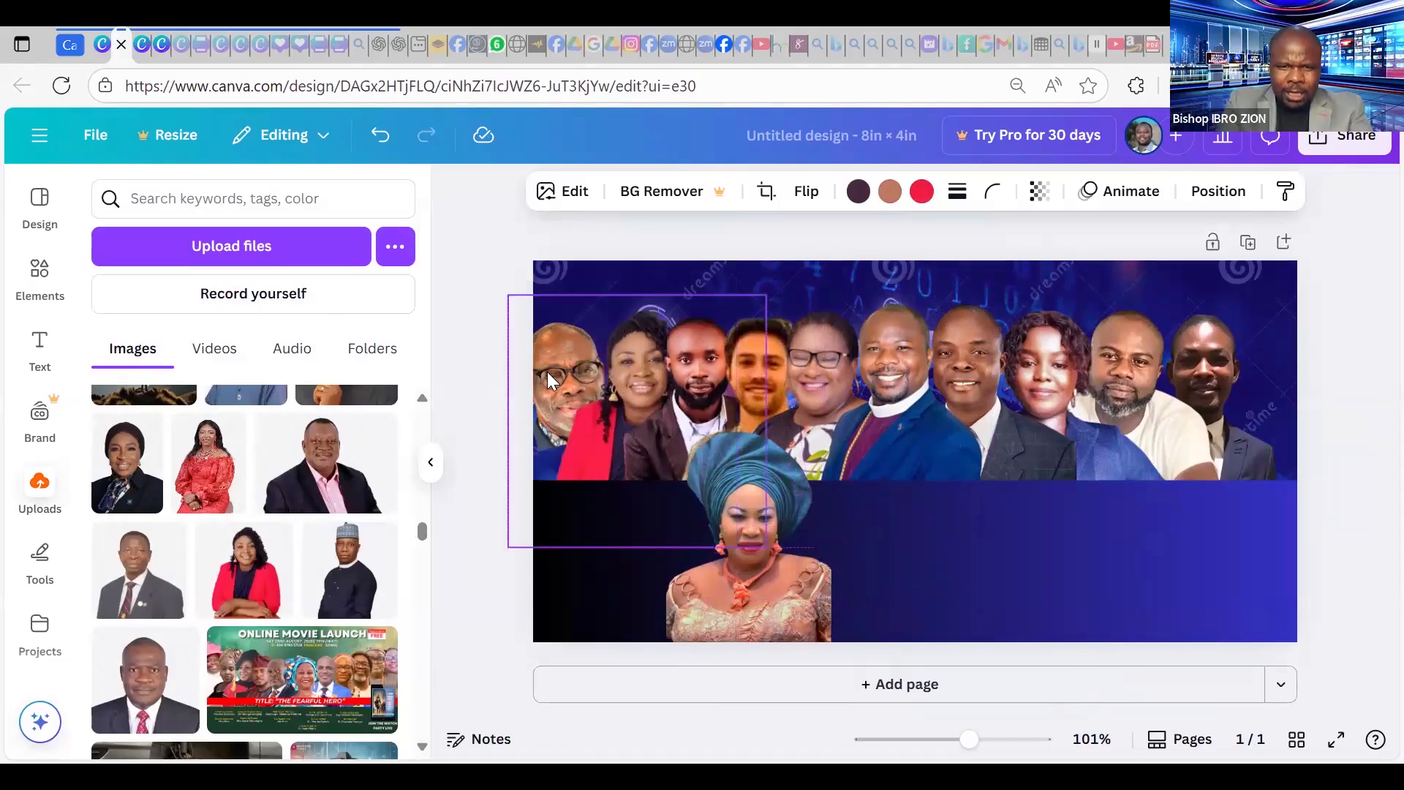
pyautogui.moveTo(547, 372); pyautogui.dragTo(546, 372)
pyautogui.moveTo(507, 429); pyautogui.dragTo(541, 423)
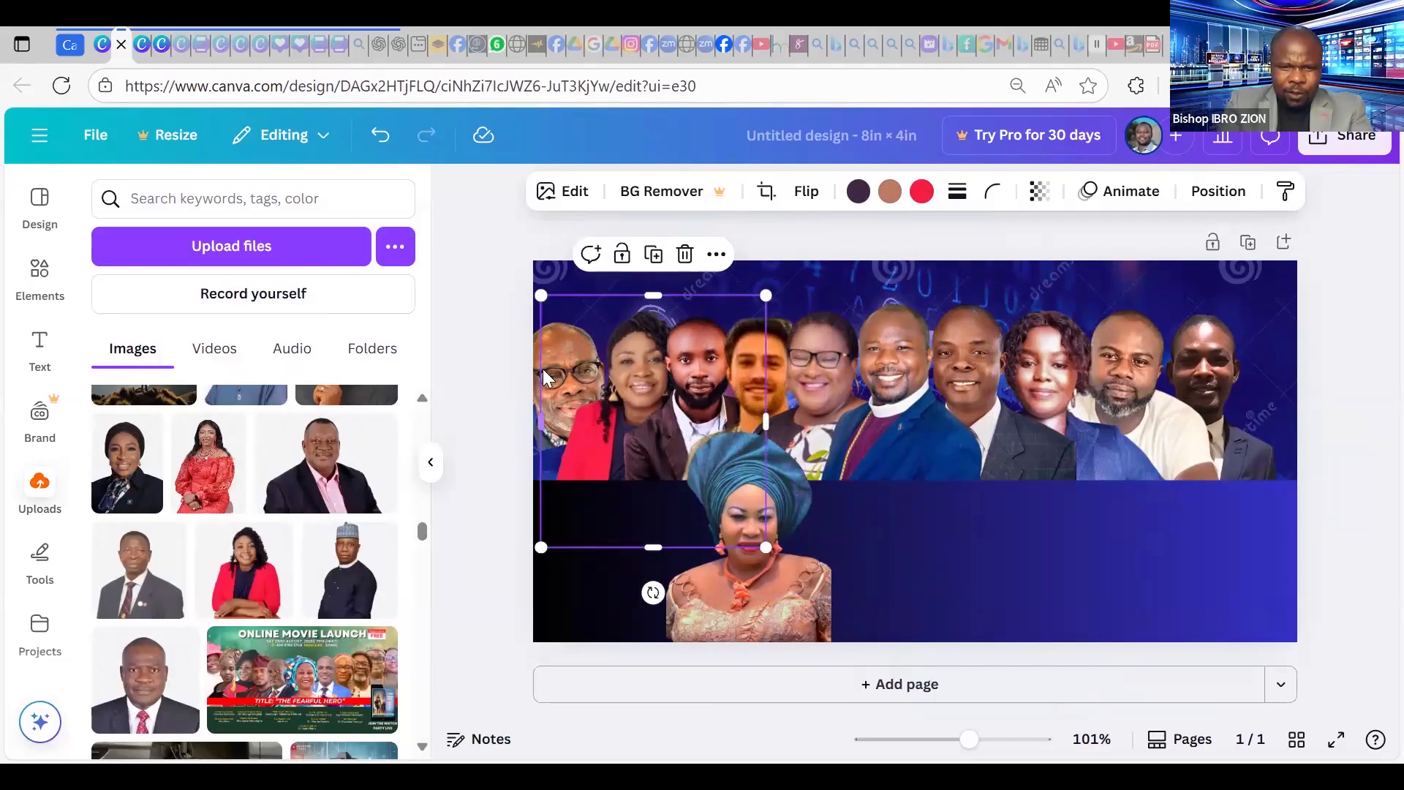
pyautogui.click(530, 388)
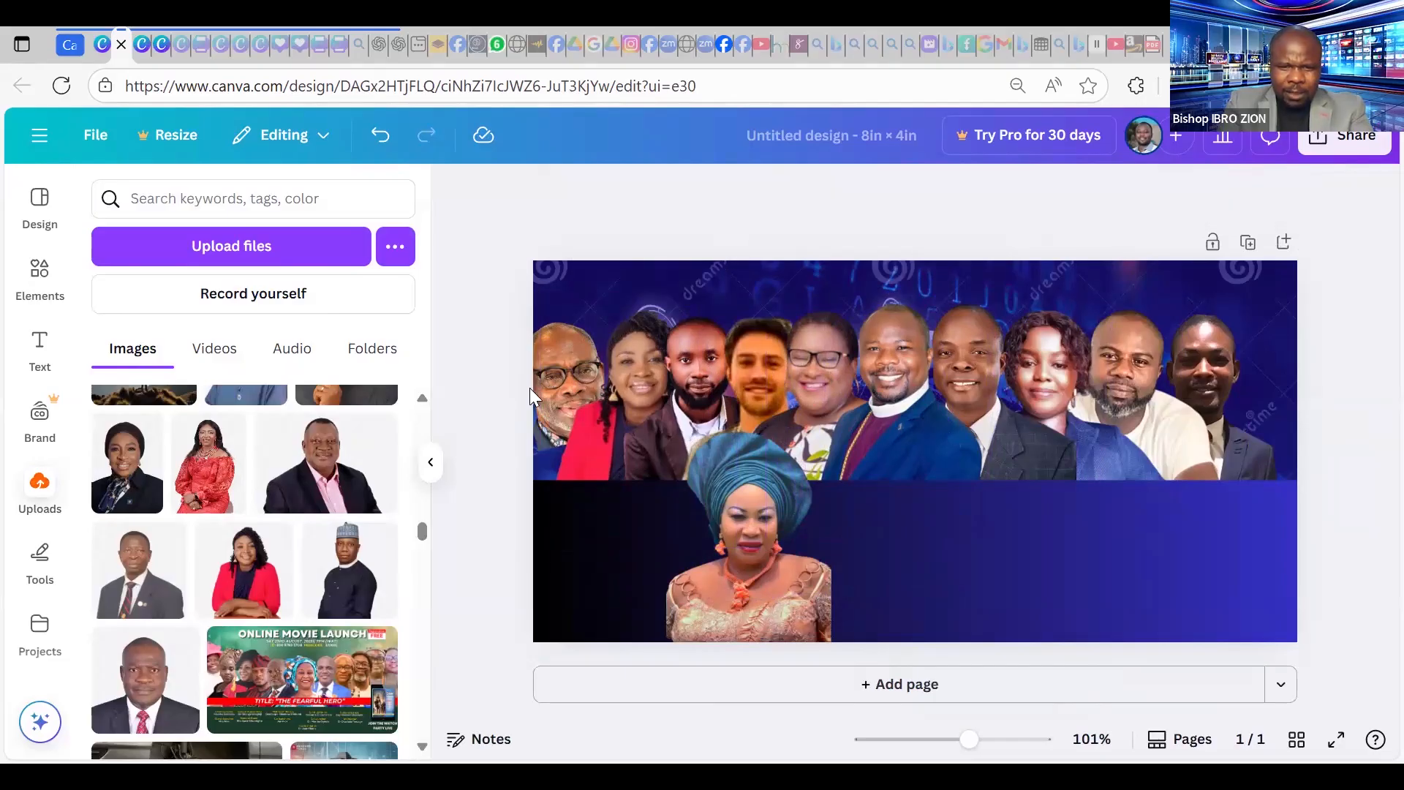
# Tilt the leftmost man's photo to about -6° and shrink it by its corner.
pyautogui.click(604, 468)
pyautogui.moveTo(582, 485); pyautogui.dragTo(549, 385)
pyautogui.moveTo(536, 321); pyautogui.dragTo(587, 369)
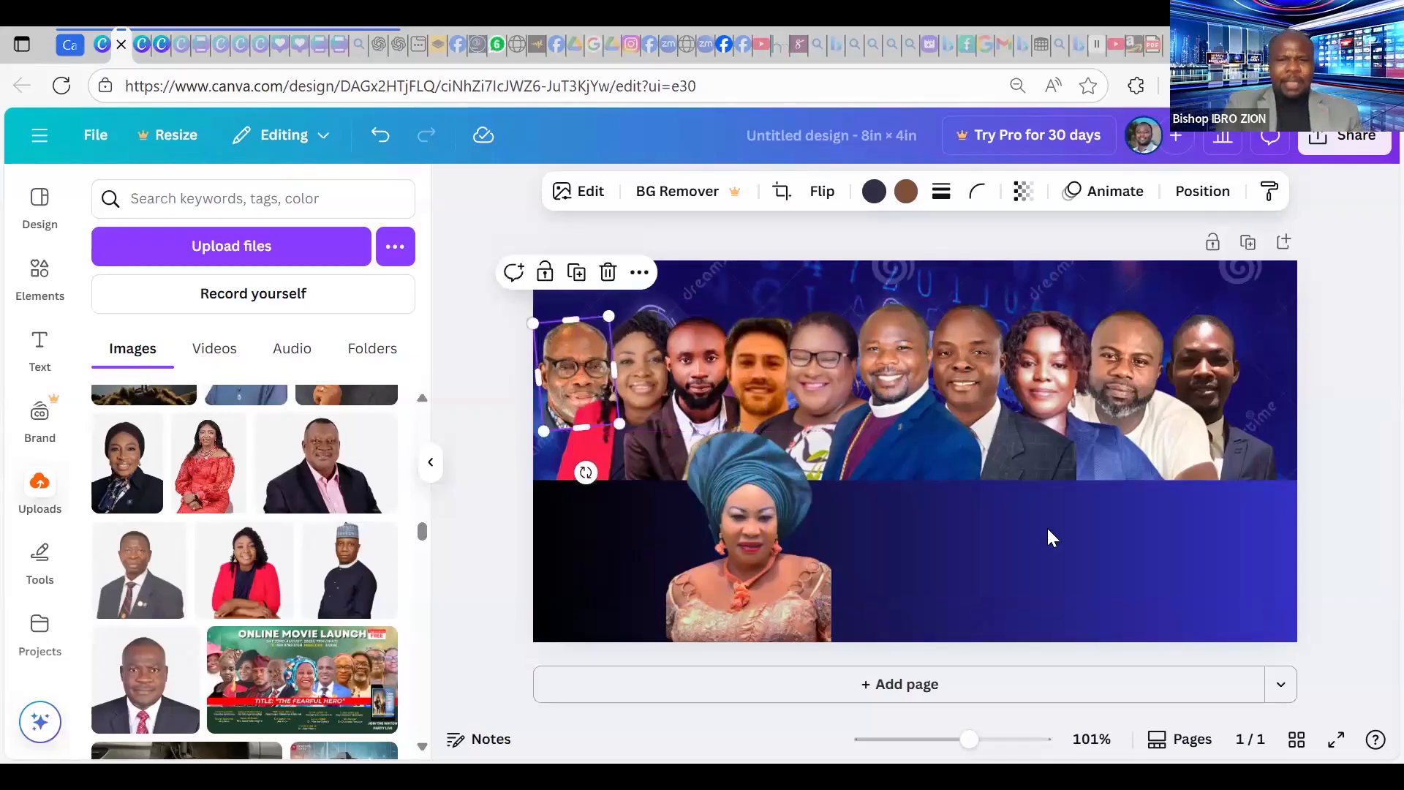
pyautogui.click(1135, 577)
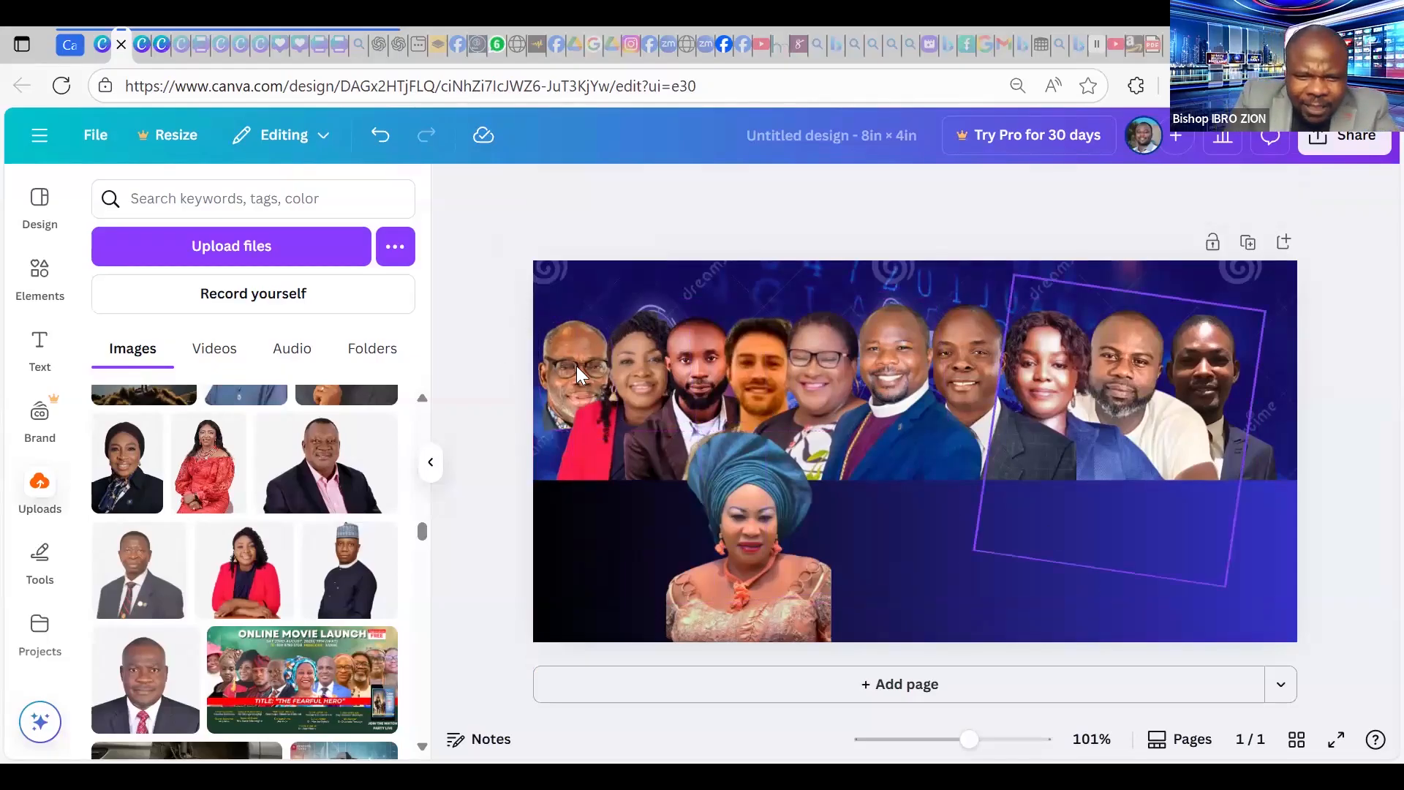
pyautogui.click(539, 366)
pyautogui.click(539, 366)
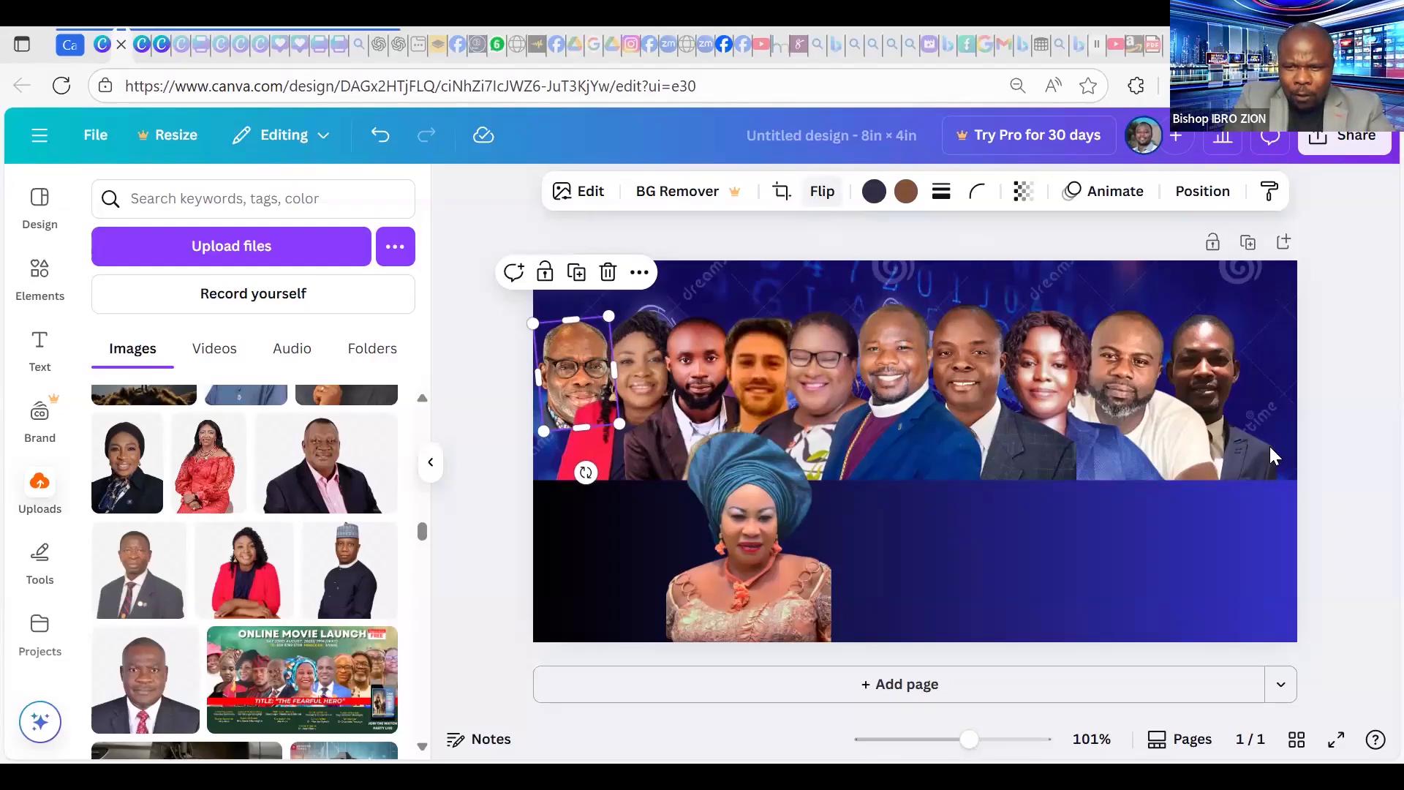
pyautogui.click(1023, 579)
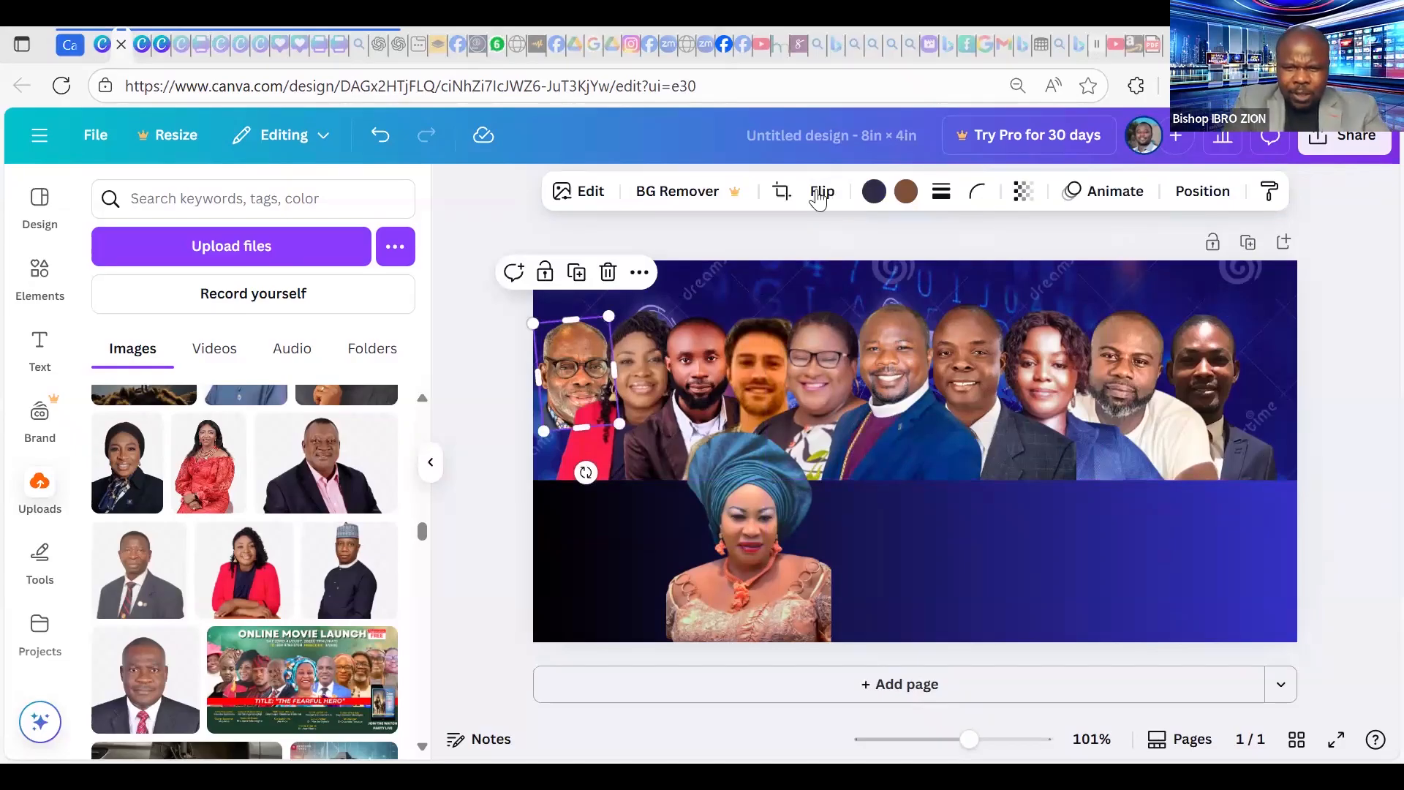
# Mirror the top-left glasses man's headshot horizontally, reverting a trial vertical flip.
pyautogui.click(822, 191)
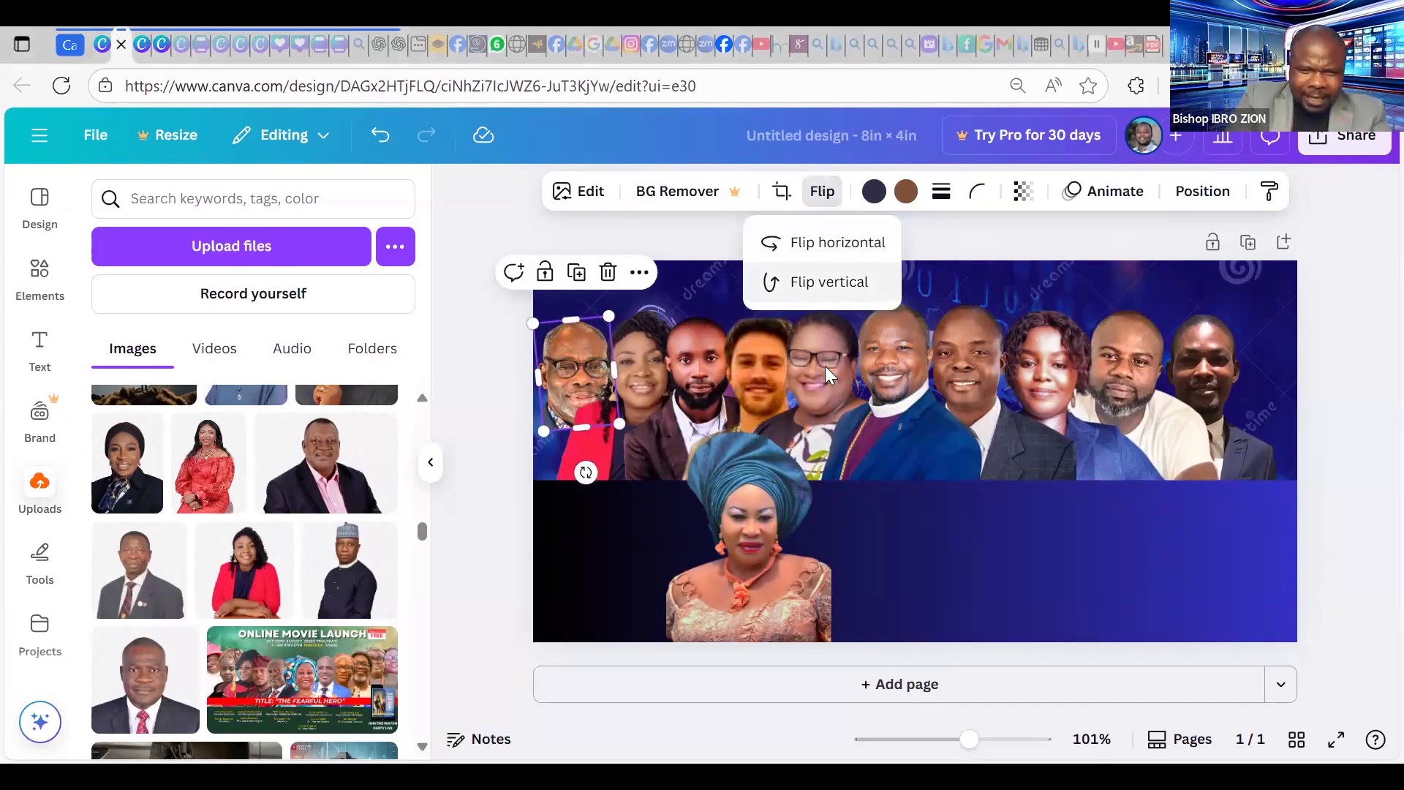
pyautogui.click(818, 291)
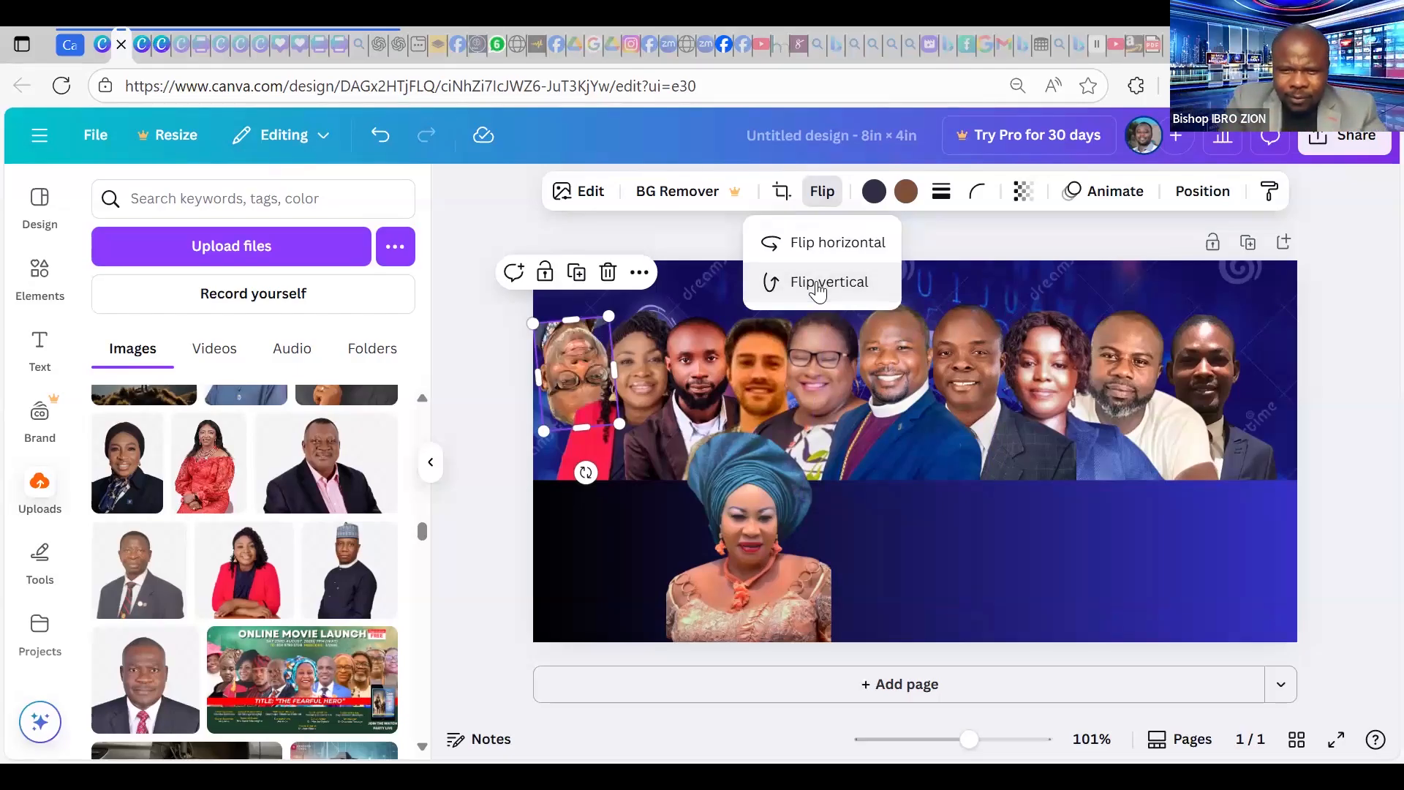
pyautogui.click(820, 289)
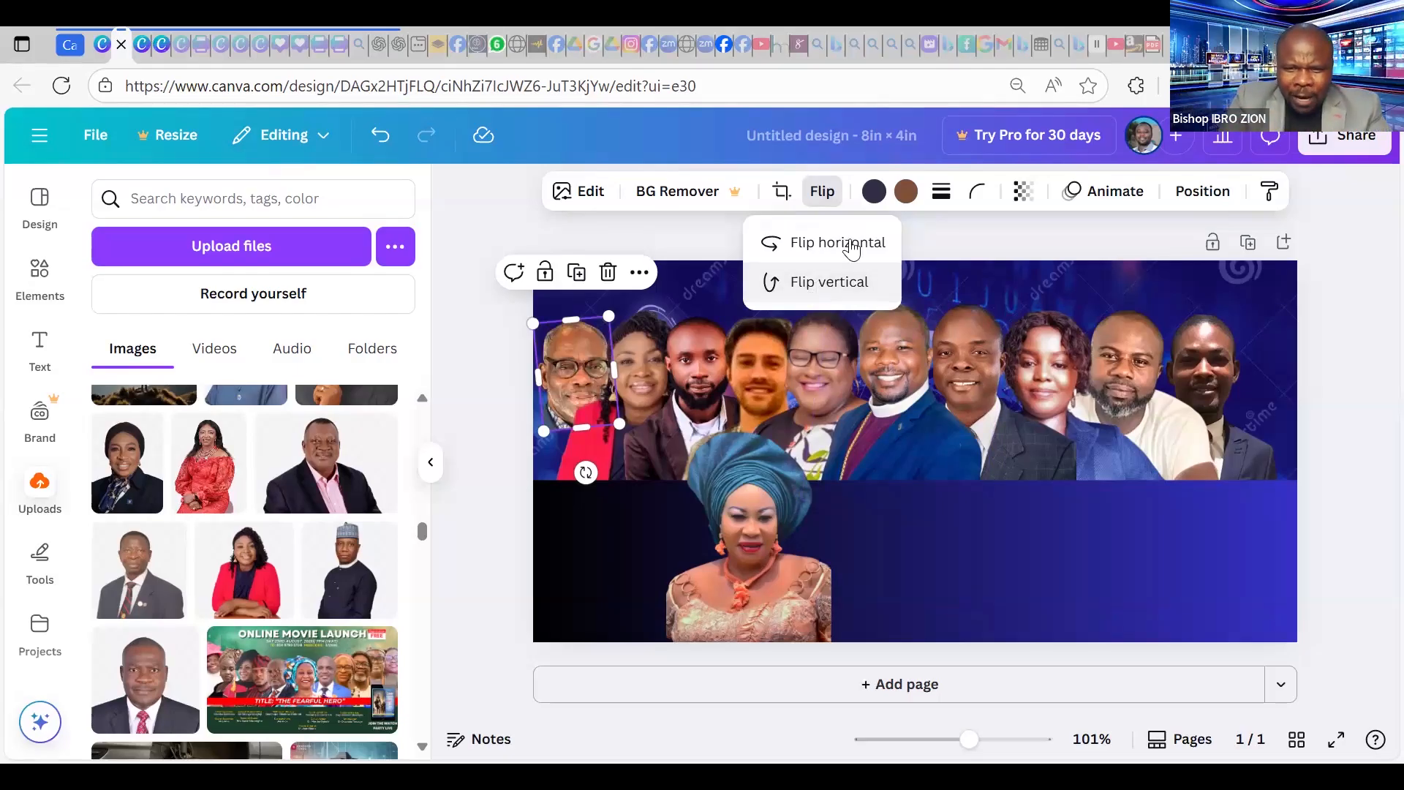
pyautogui.click(852, 248)
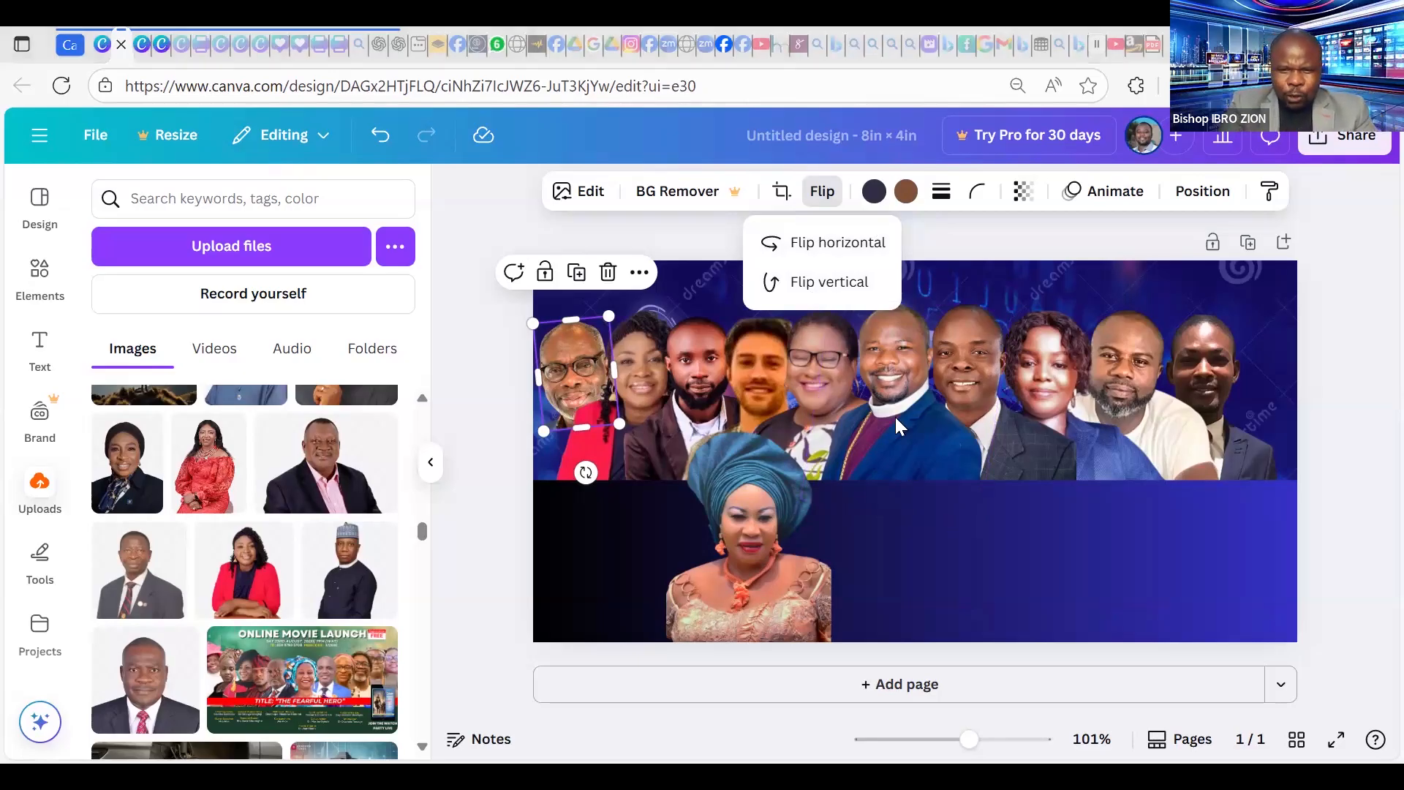
# Enlarge the gele woman's portrait, move it to the page top, and flip it horizontally.
pyautogui.moveTo(791, 499); pyautogui.dragTo(707, 649)
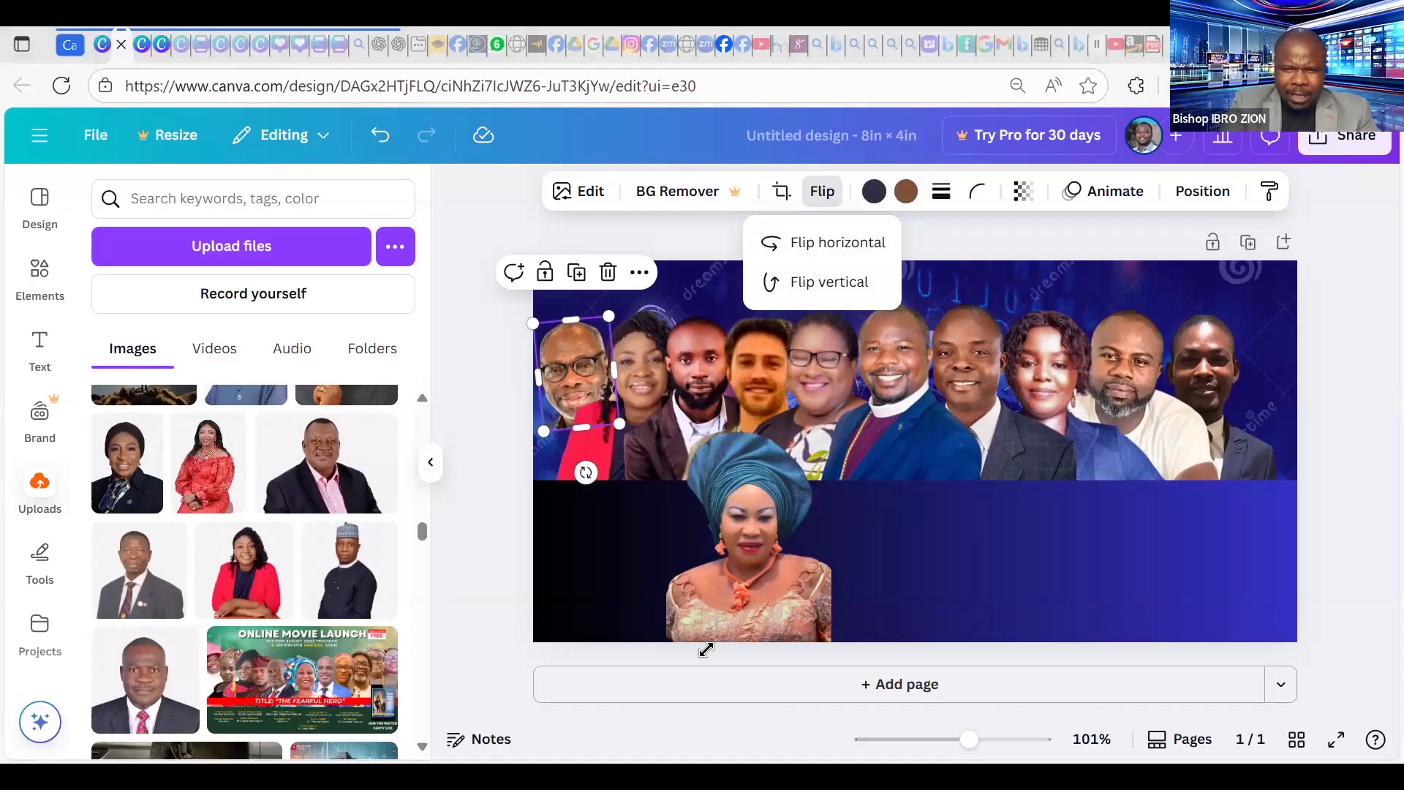
pyautogui.moveTo(874, 543); pyautogui.dragTo(937, 496)
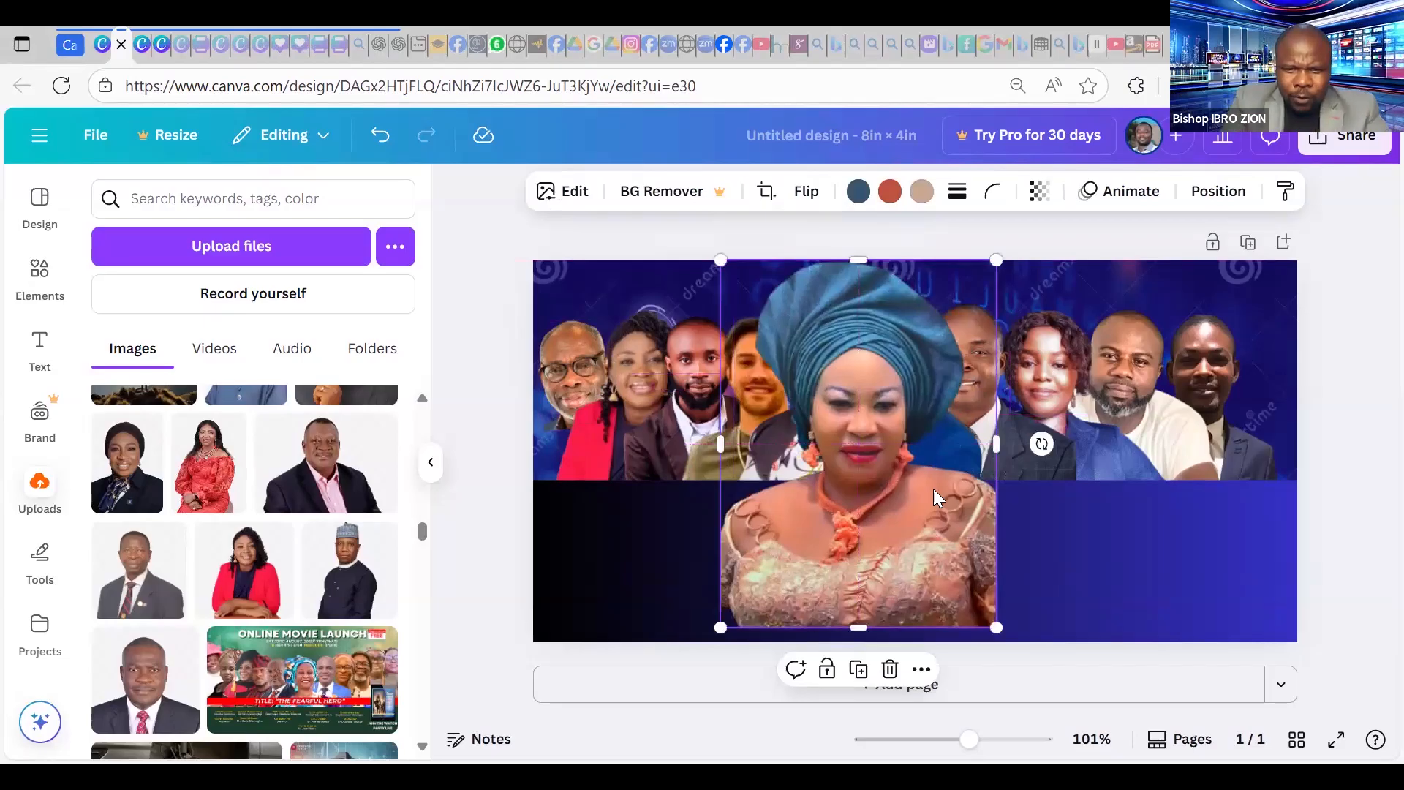
pyautogui.click(807, 191)
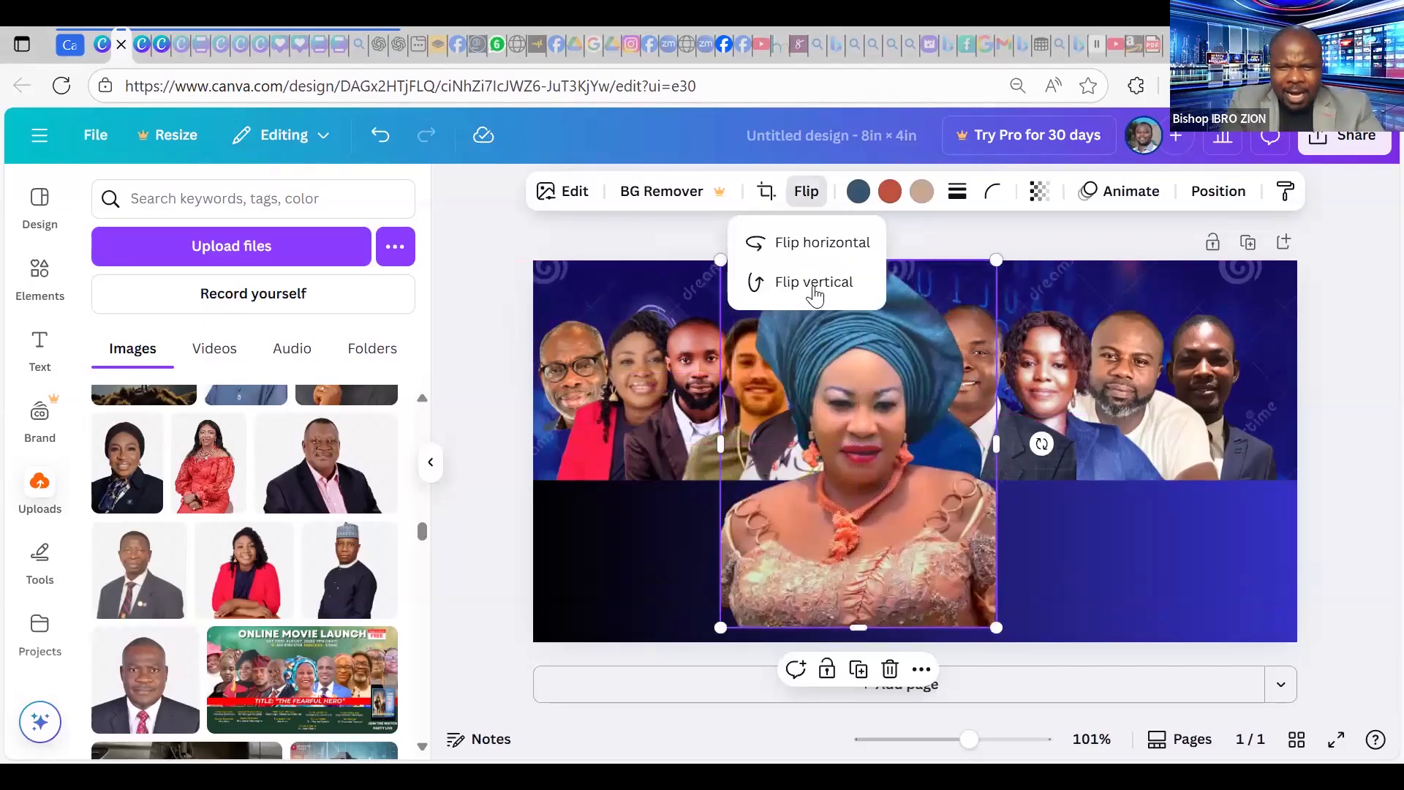
pyautogui.click(826, 286)
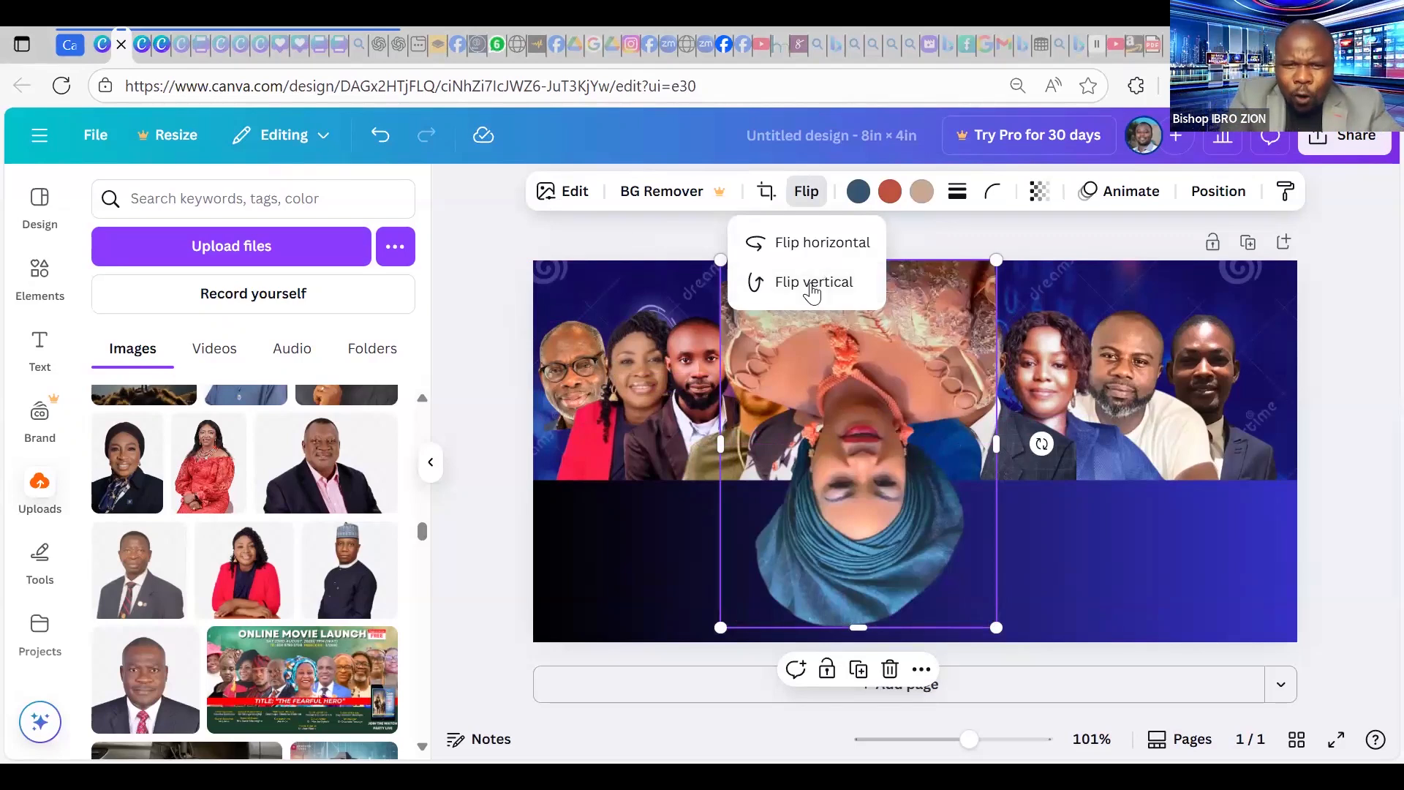
pyautogui.click(810, 284)
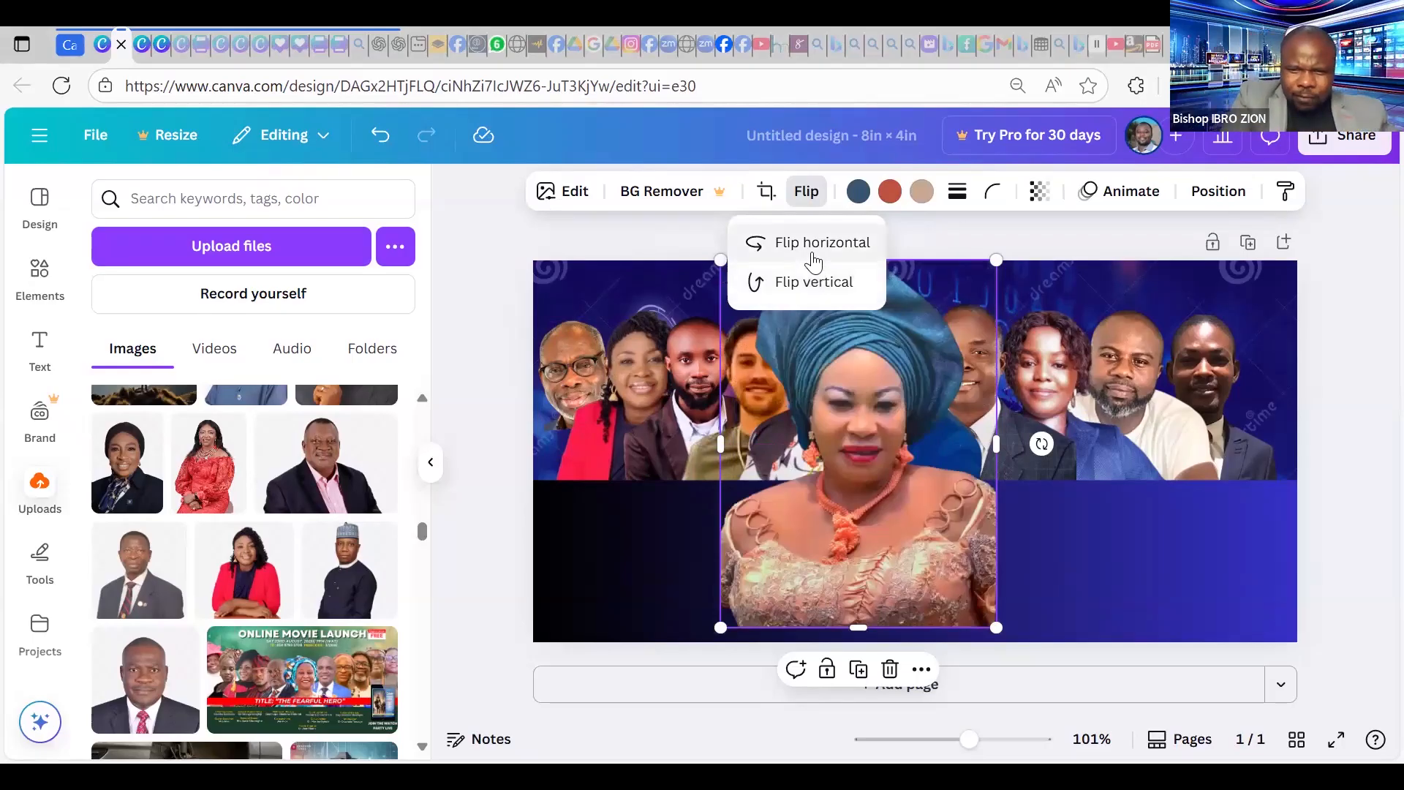
pyautogui.click(819, 249)
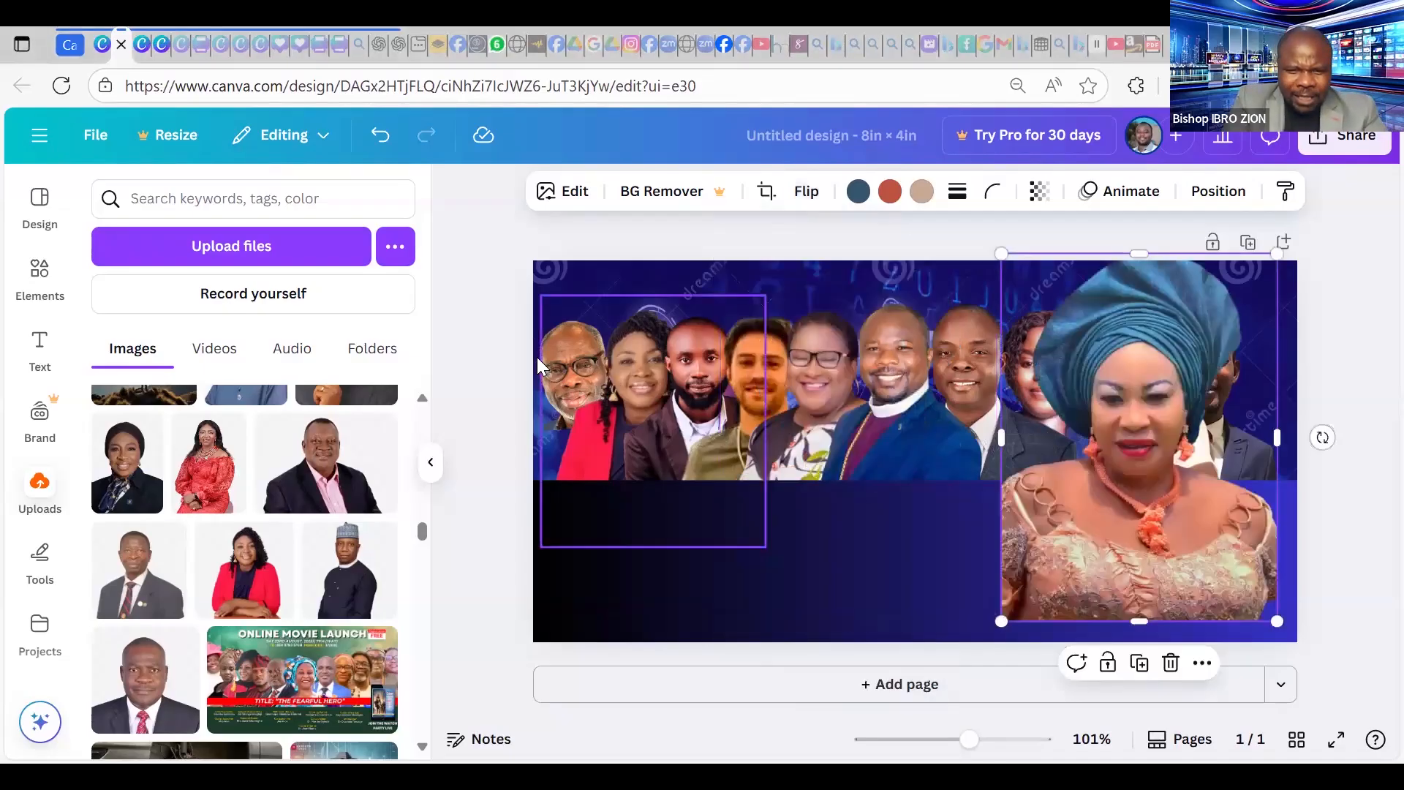
# Push the small man's cutout to the left edge, undo a stray text box move, and shift the gele woman right and up.
pyautogui.click(536, 358)
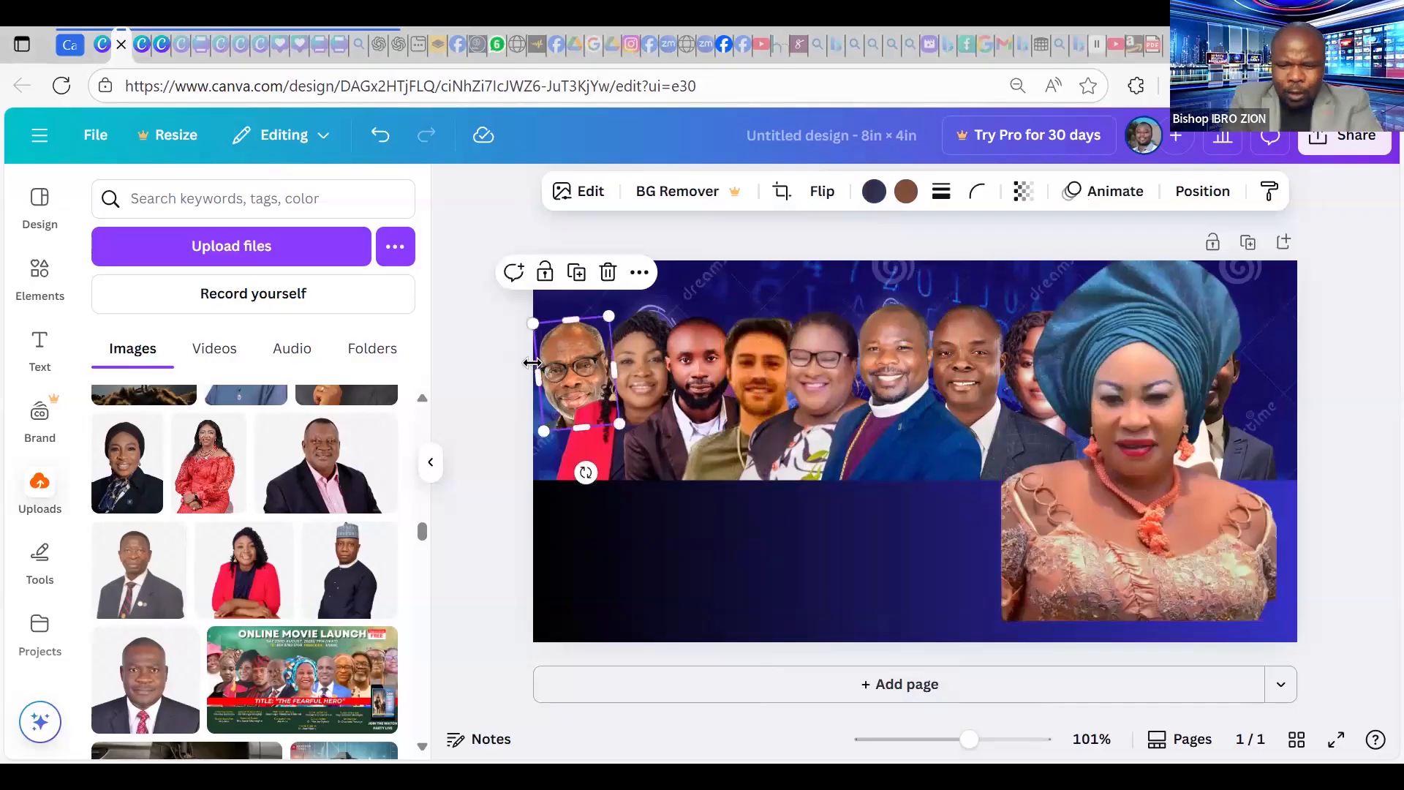
pyautogui.moveTo(533, 363); pyautogui.dragTo(591, 344)
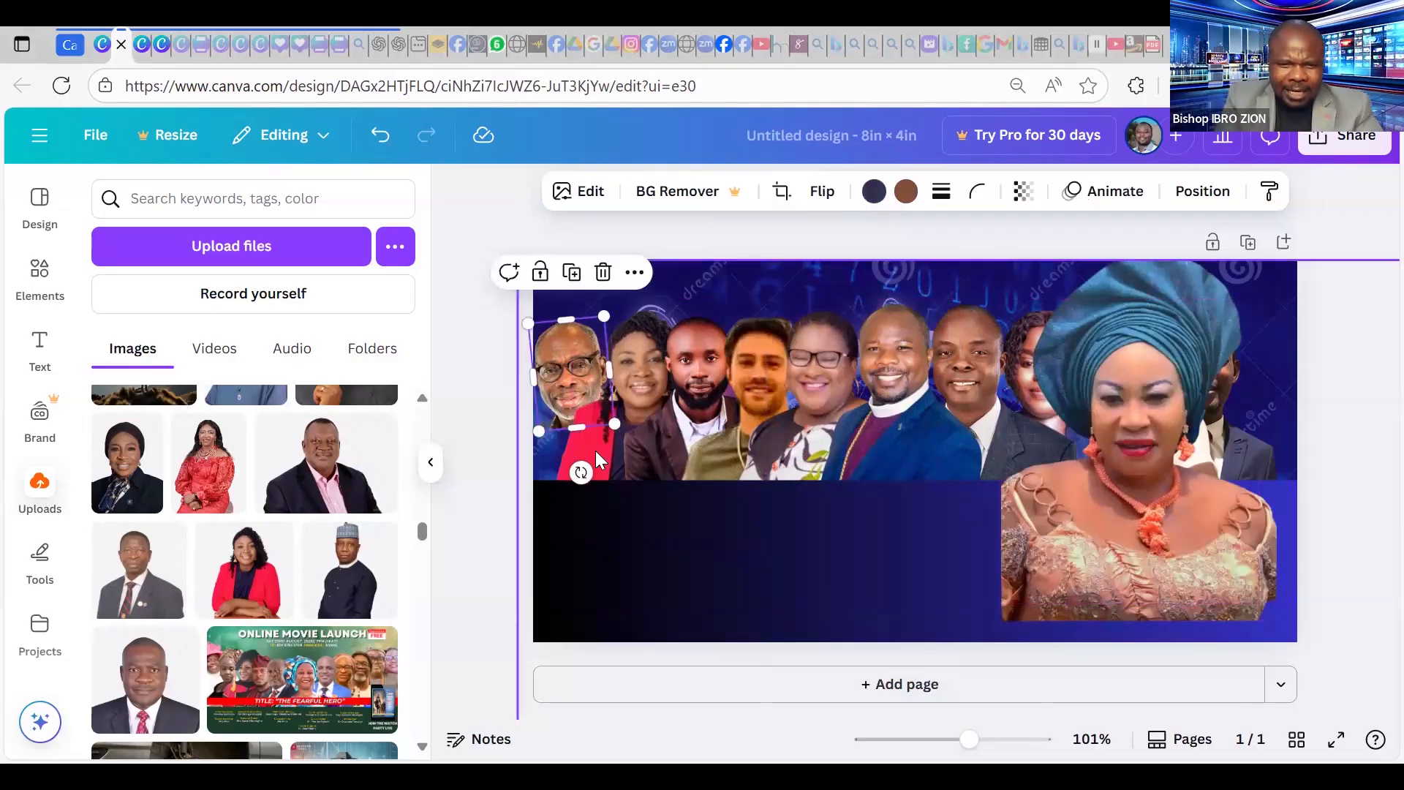
pyautogui.click(550, 484)
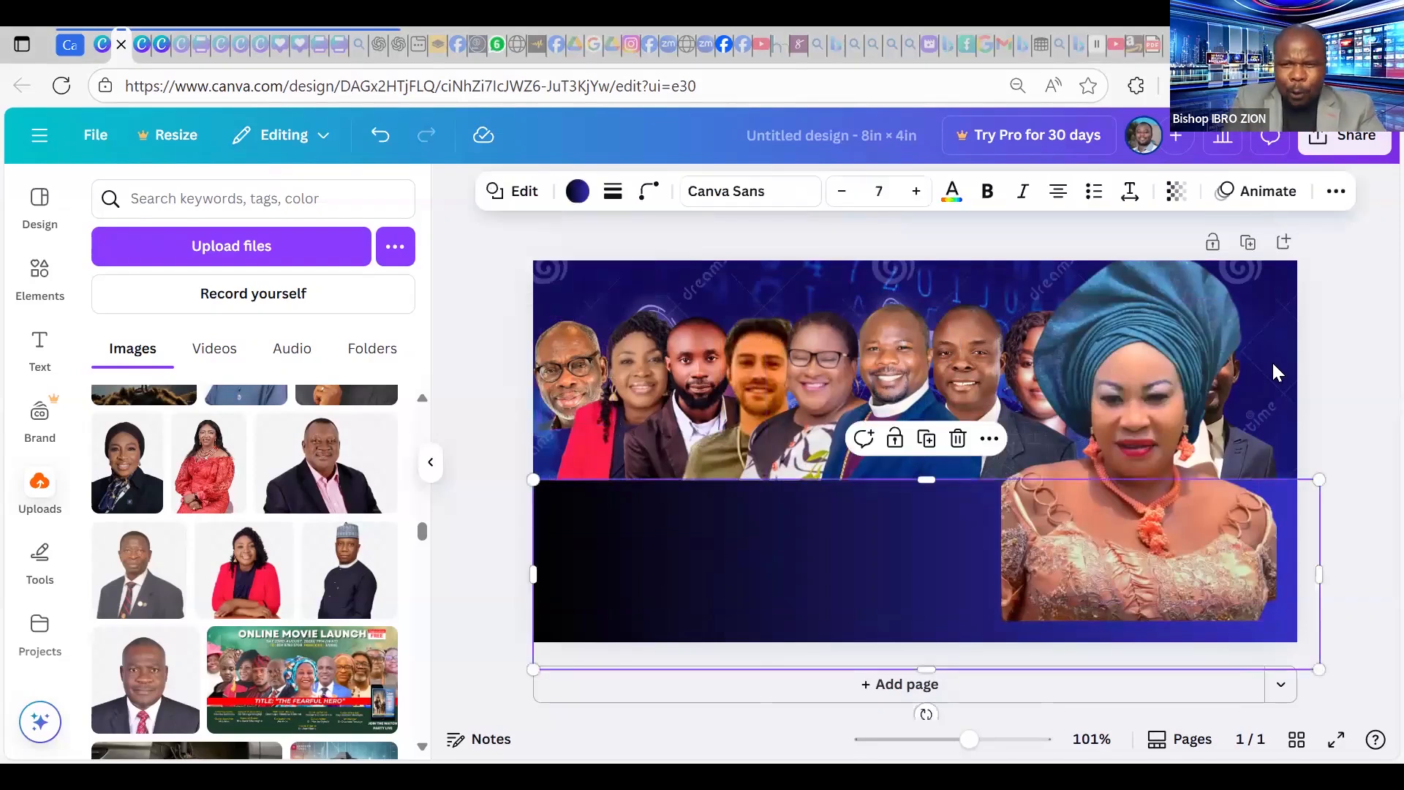
pyautogui.moveTo(1148, 533); pyautogui.dragTo(1209, 539)
pyautogui.hotkey('ctrl', 'z')
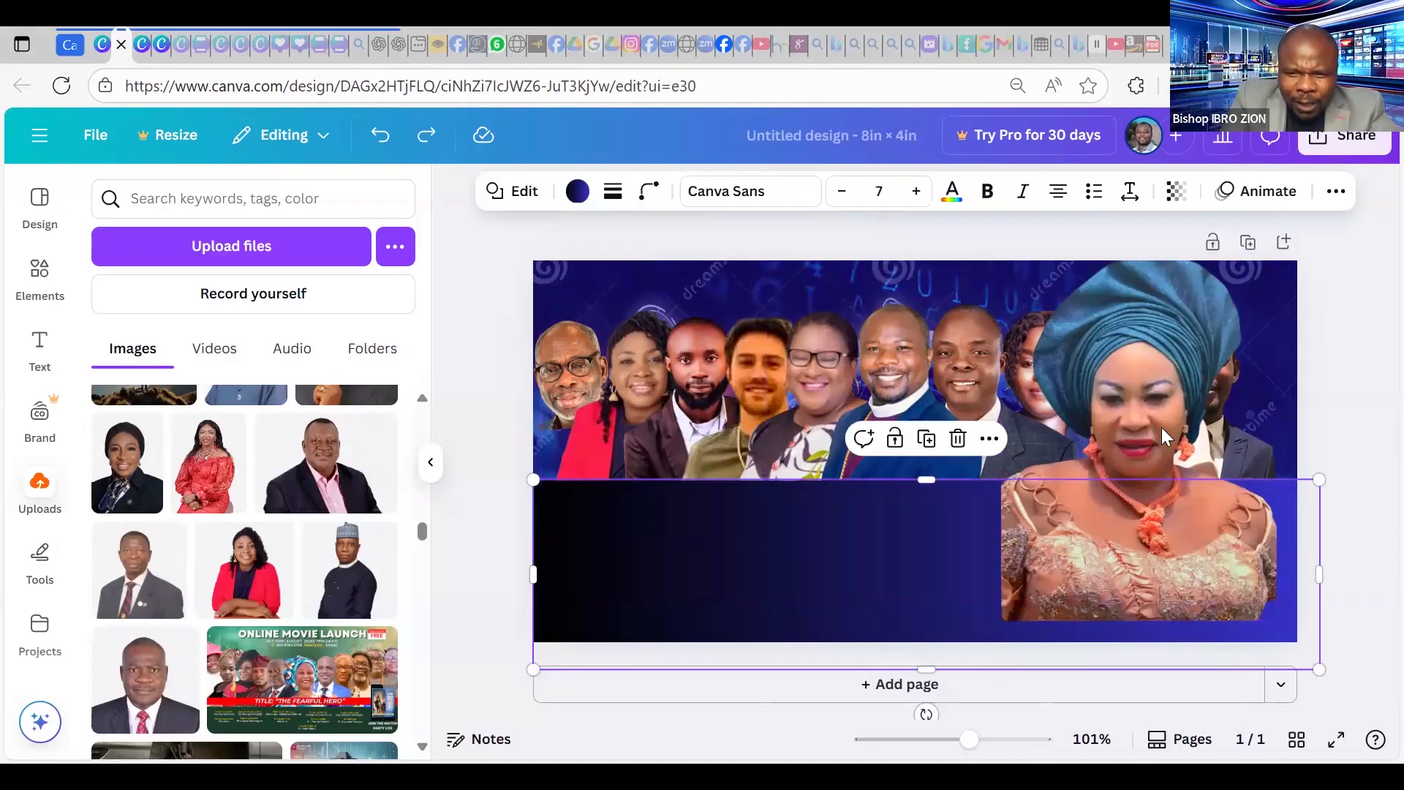
pyautogui.press('Escape')
pyautogui.moveTo(1090, 430); pyautogui.dragTo(1143, 413)
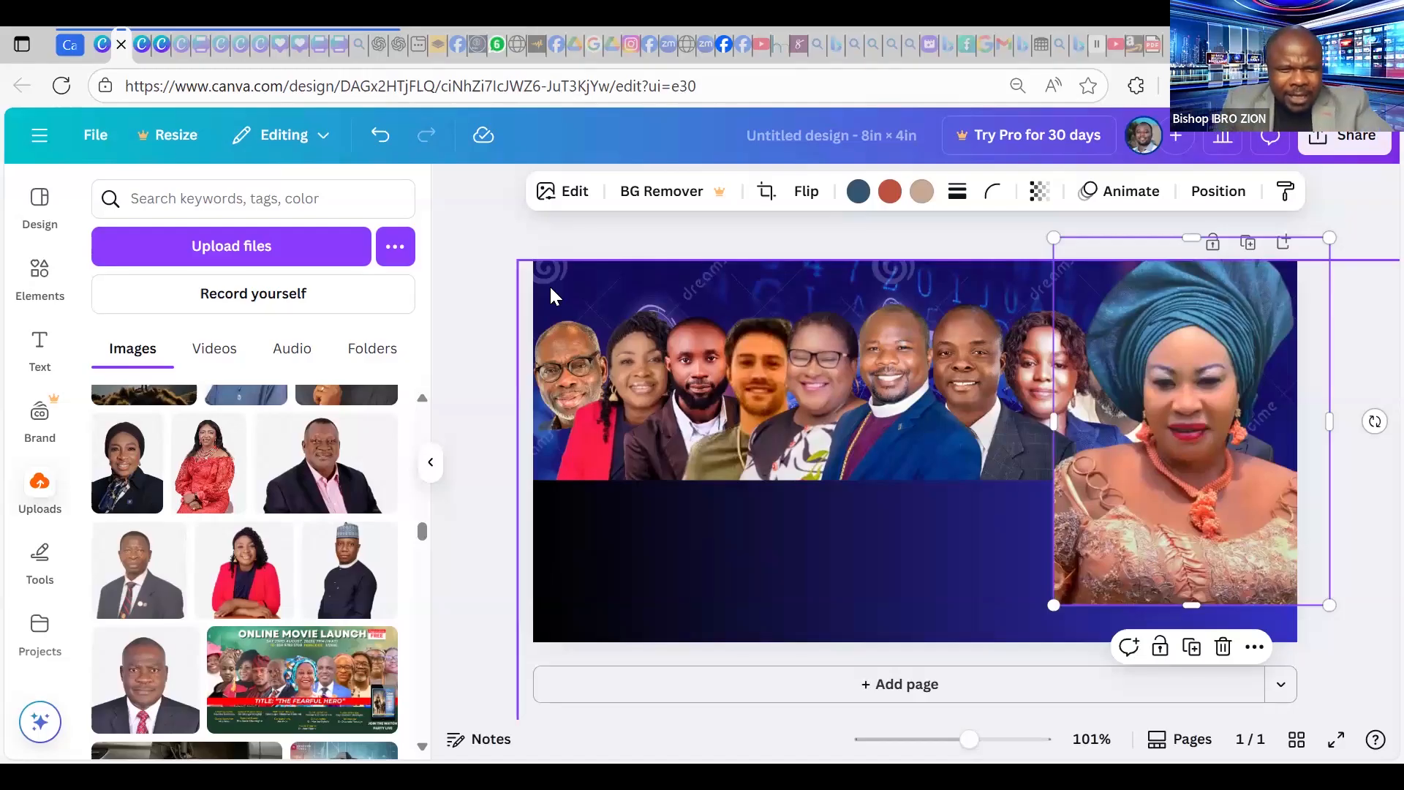
# Add a brown square from Elements' Shapes over the portrait row and zoom to 237%.
pyautogui.click(31, 277)
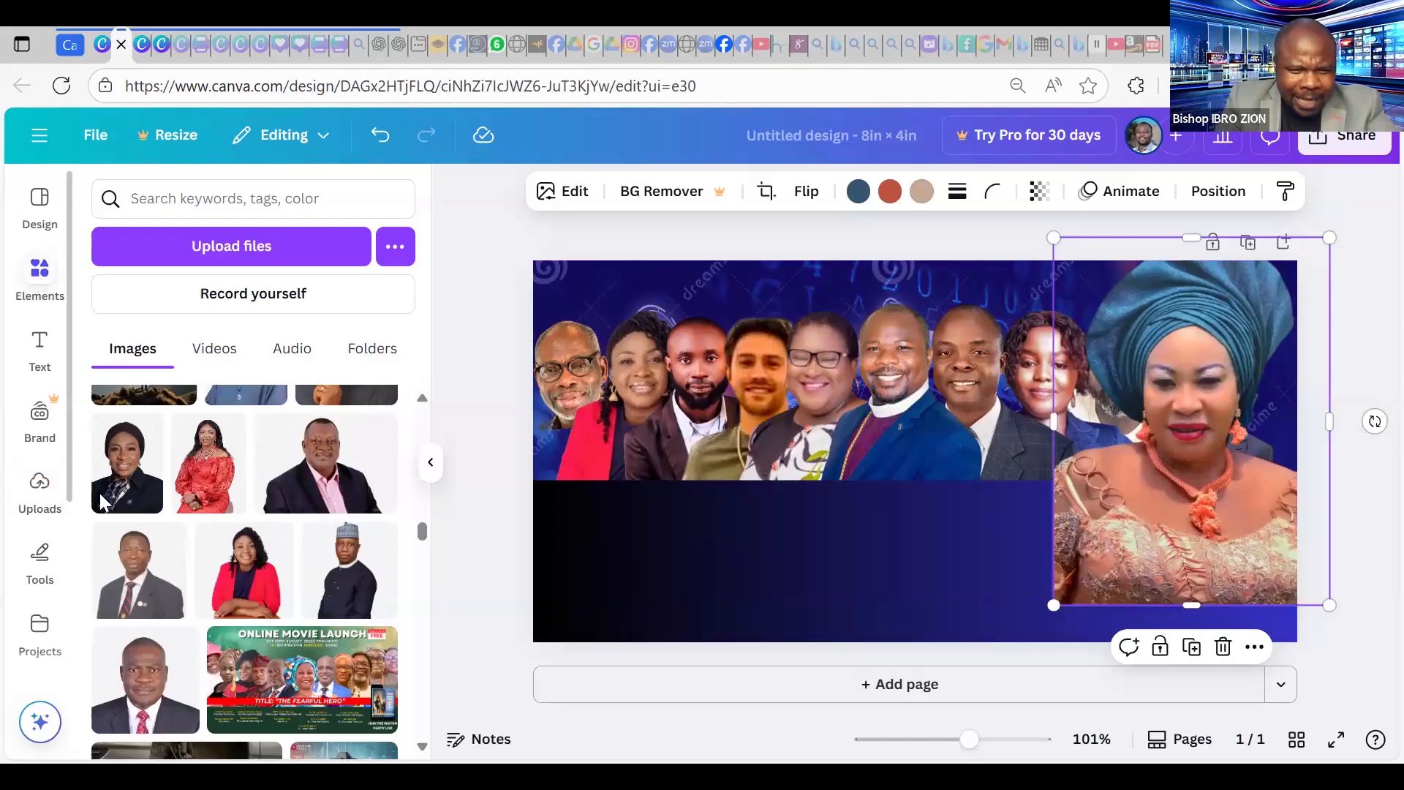
pyautogui.click(110, 504)
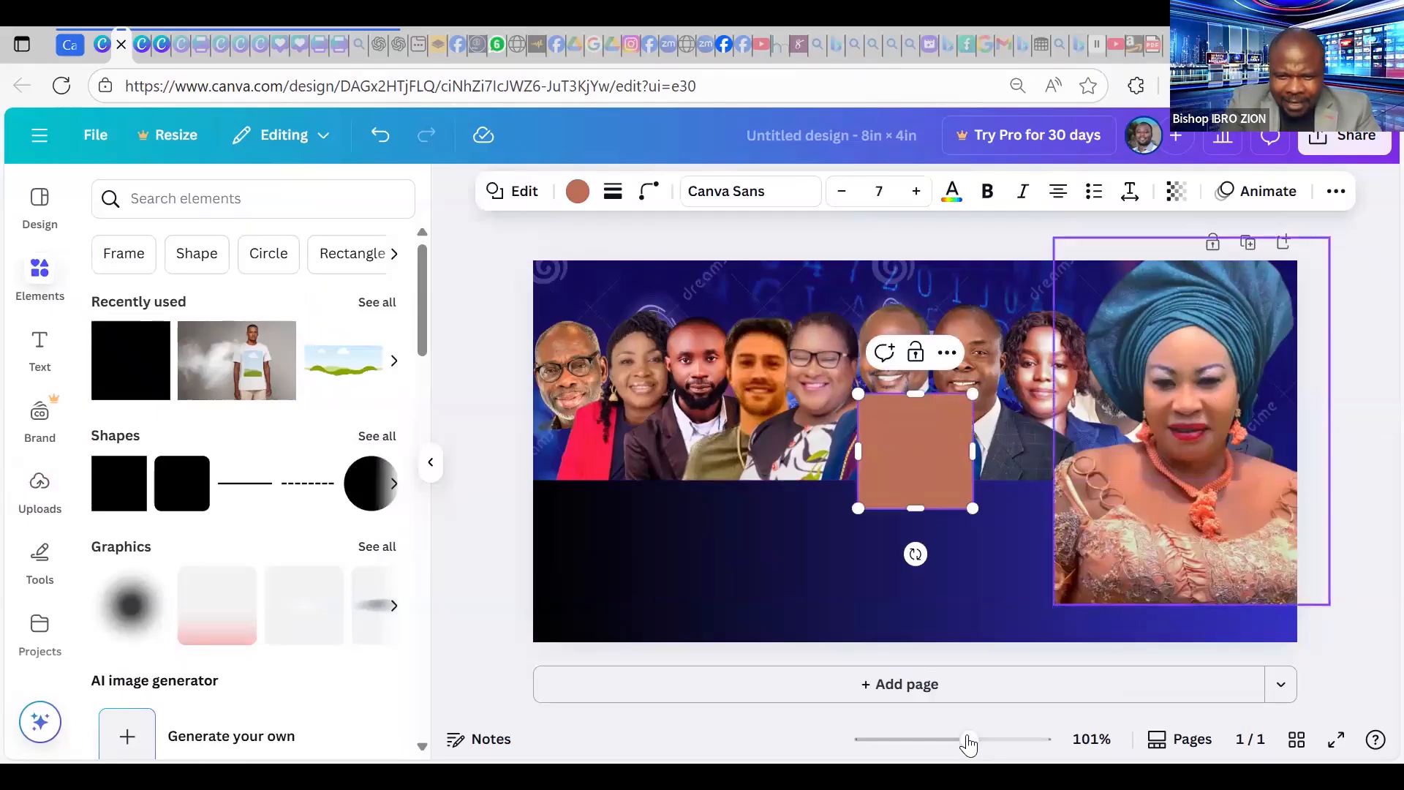
pyautogui.moveTo(975, 744)
pyautogui.mouseDown()
pyautogui.moveTo(1006, 744)
pyautogui.moveTo(919, 741)
pyautogui.moveTo(983, 761)
pyautogui.mouseUp()
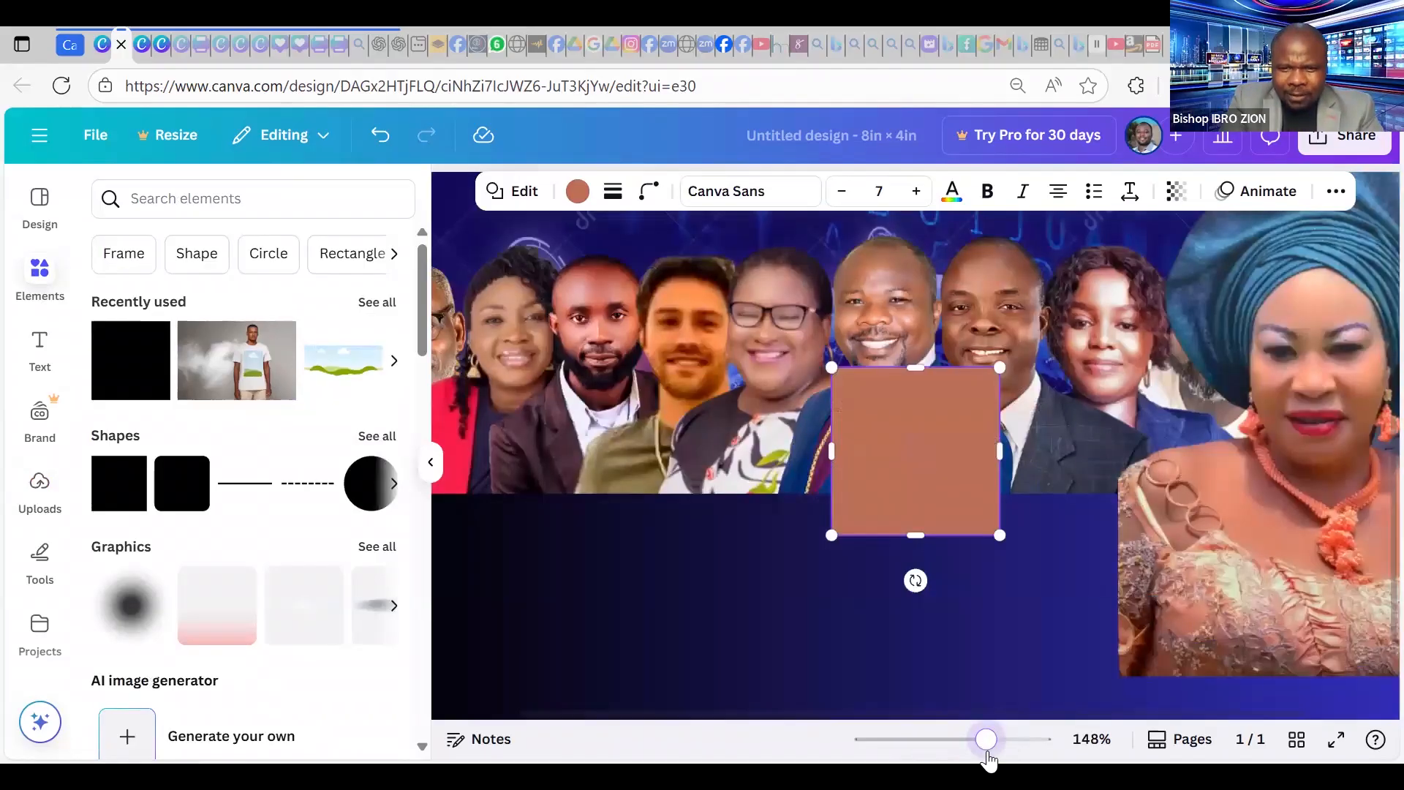
pyautogui.click(949, 753)
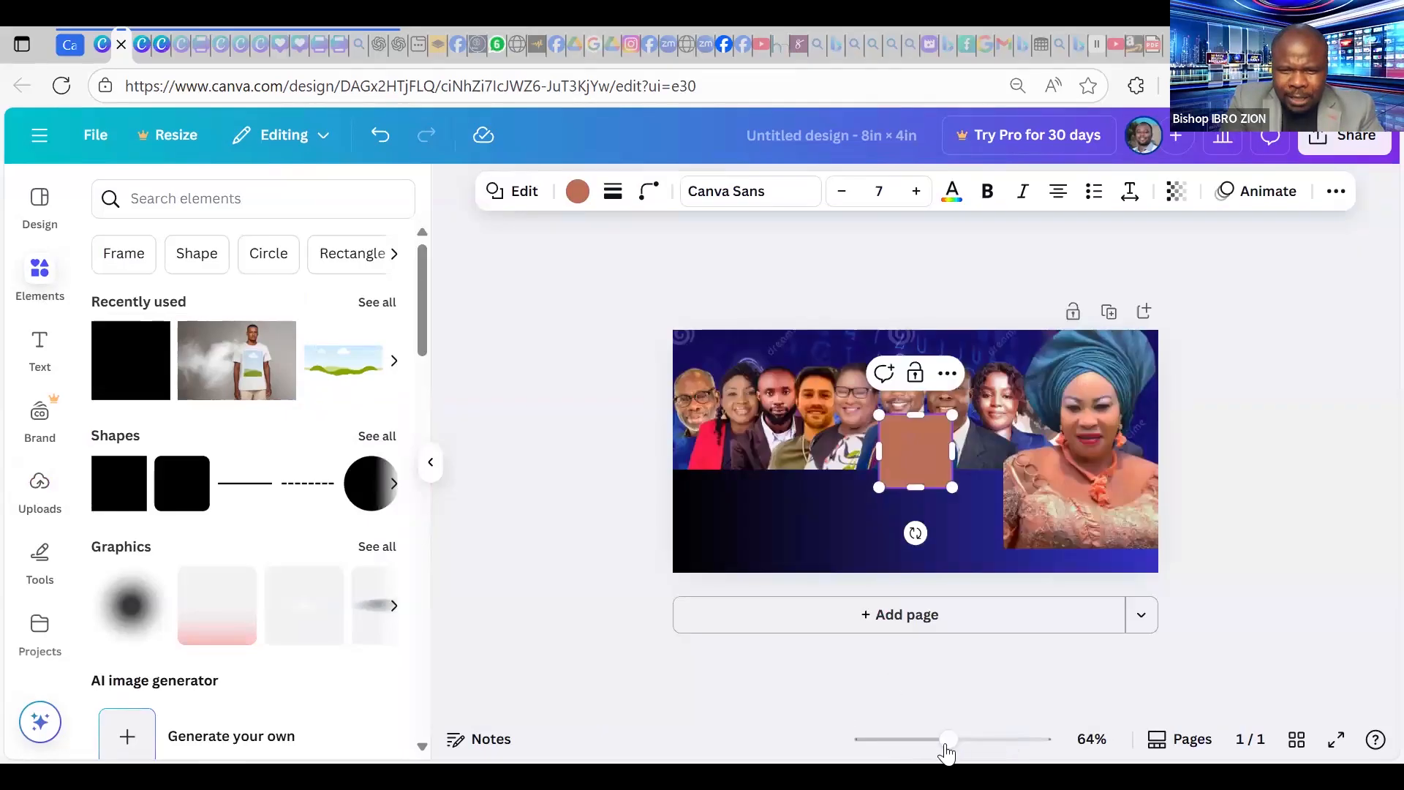
pyautogui.click(925, 752)
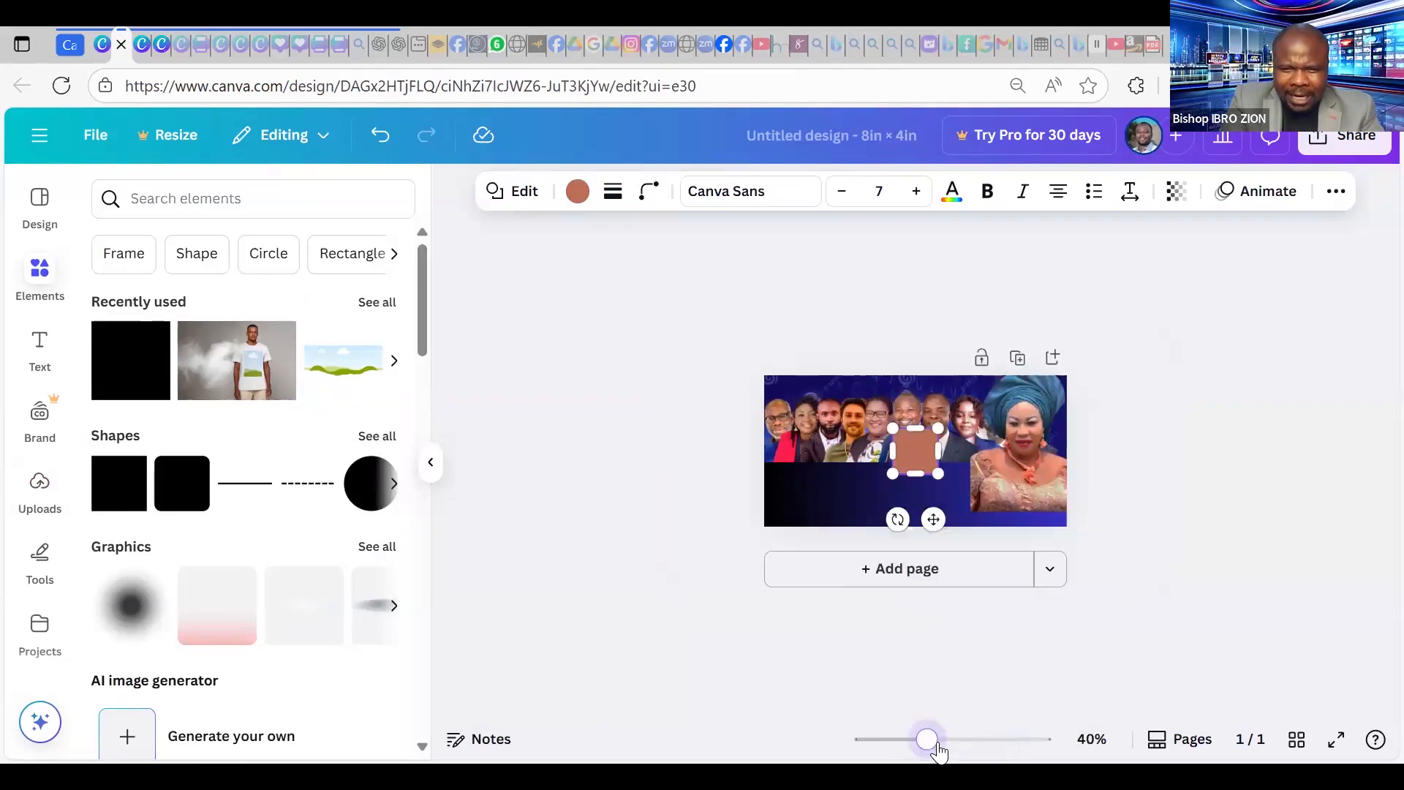
pyautogui.click(985, 747)
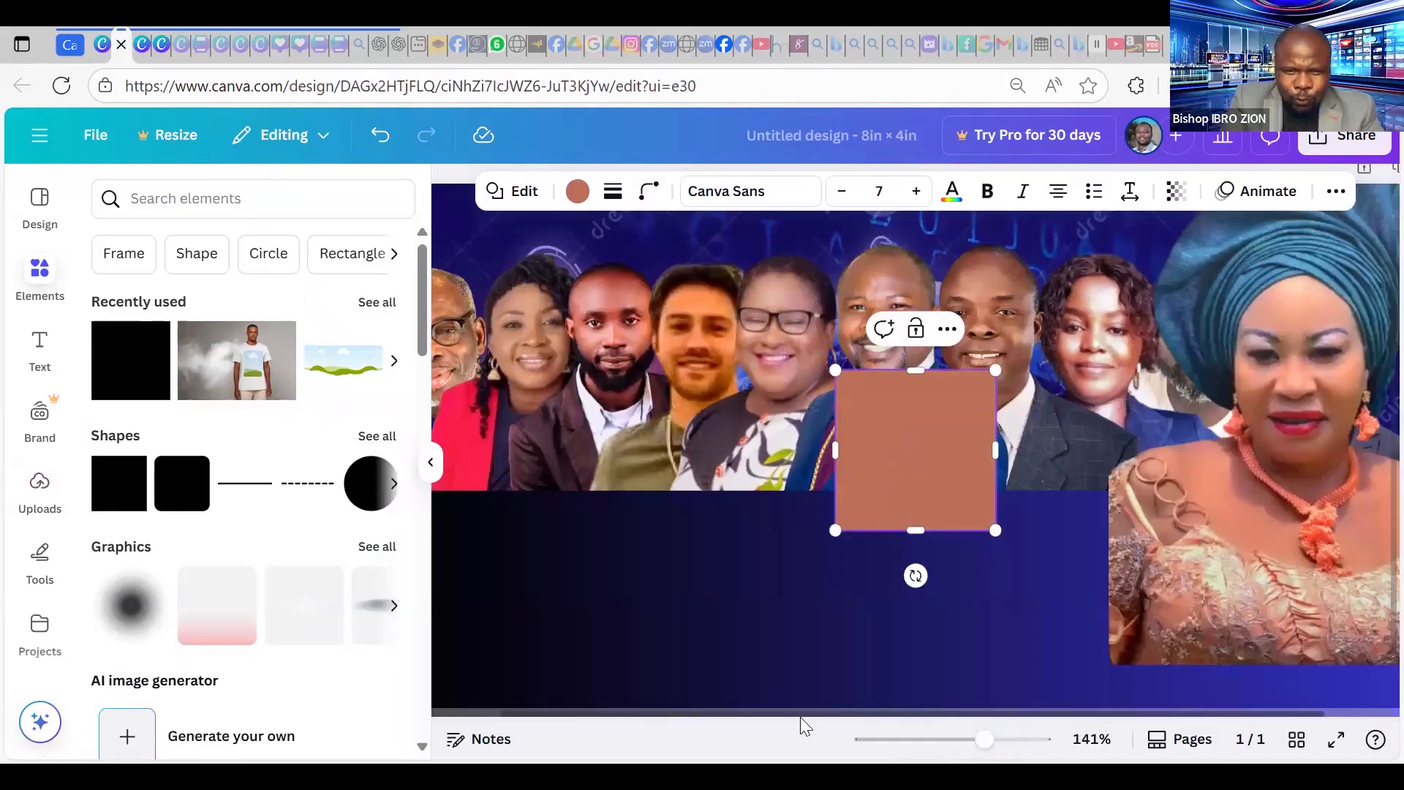
pyautogui.moveTo(800, 714); pyautogui.dragTo(692, 528)
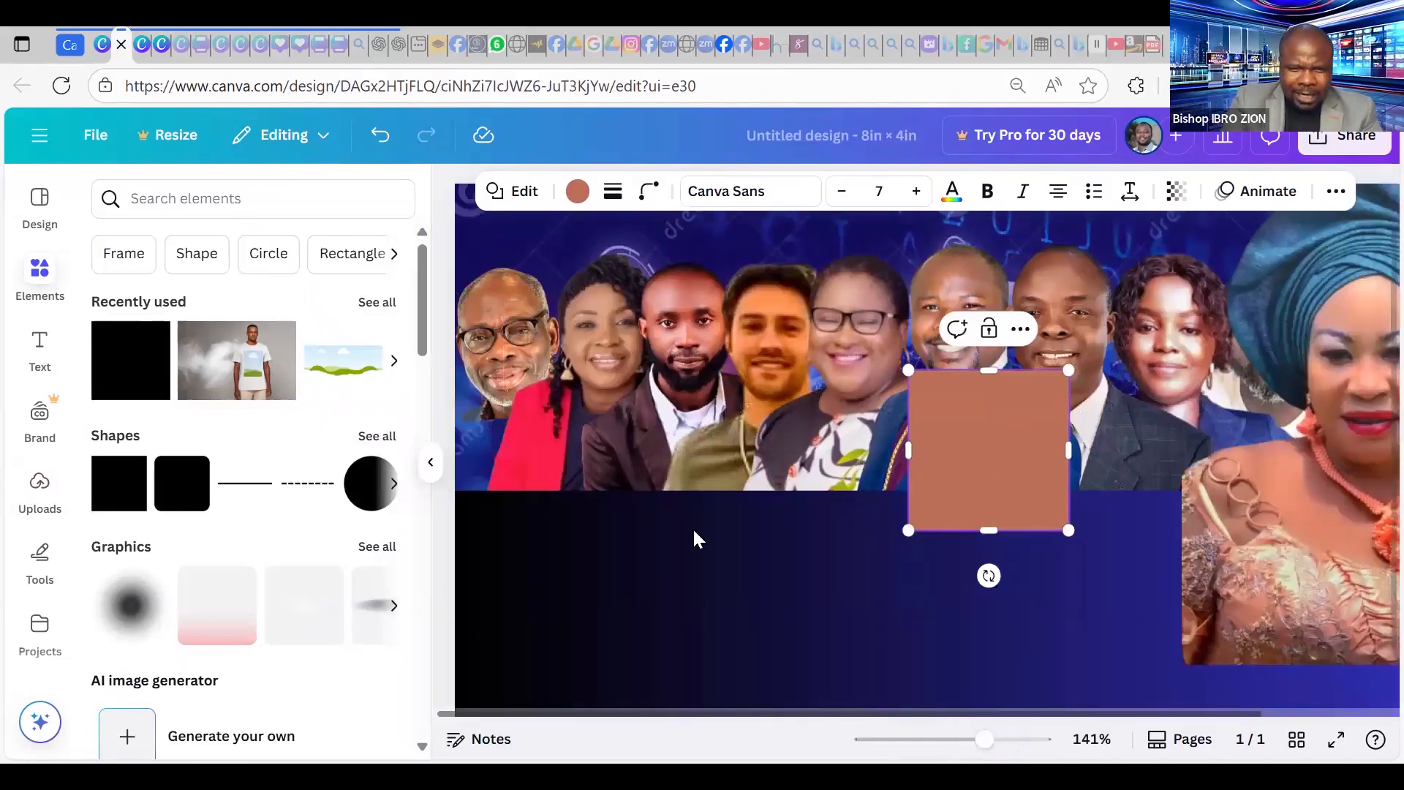
pyautogui.click(1008, 746)
pyautogui.moveTo(919, 717); pyautogui.dragTo(541, 736)
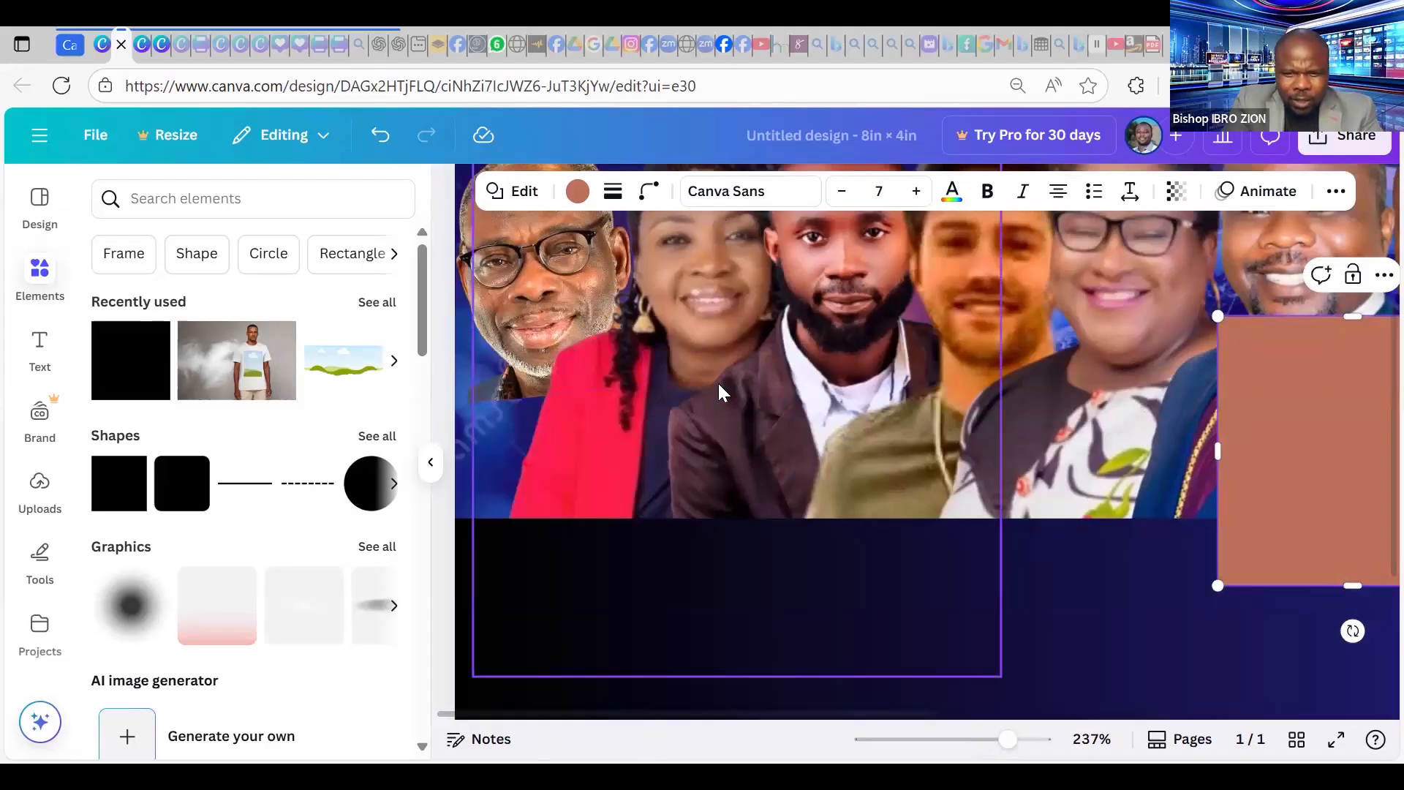
# Trim the first man's portrait frame from its left and bottom edges.
pyautogui.click(741, 655)
pyautogui.moveTo(734, 677); pyautogui.dragTo(777, 508)
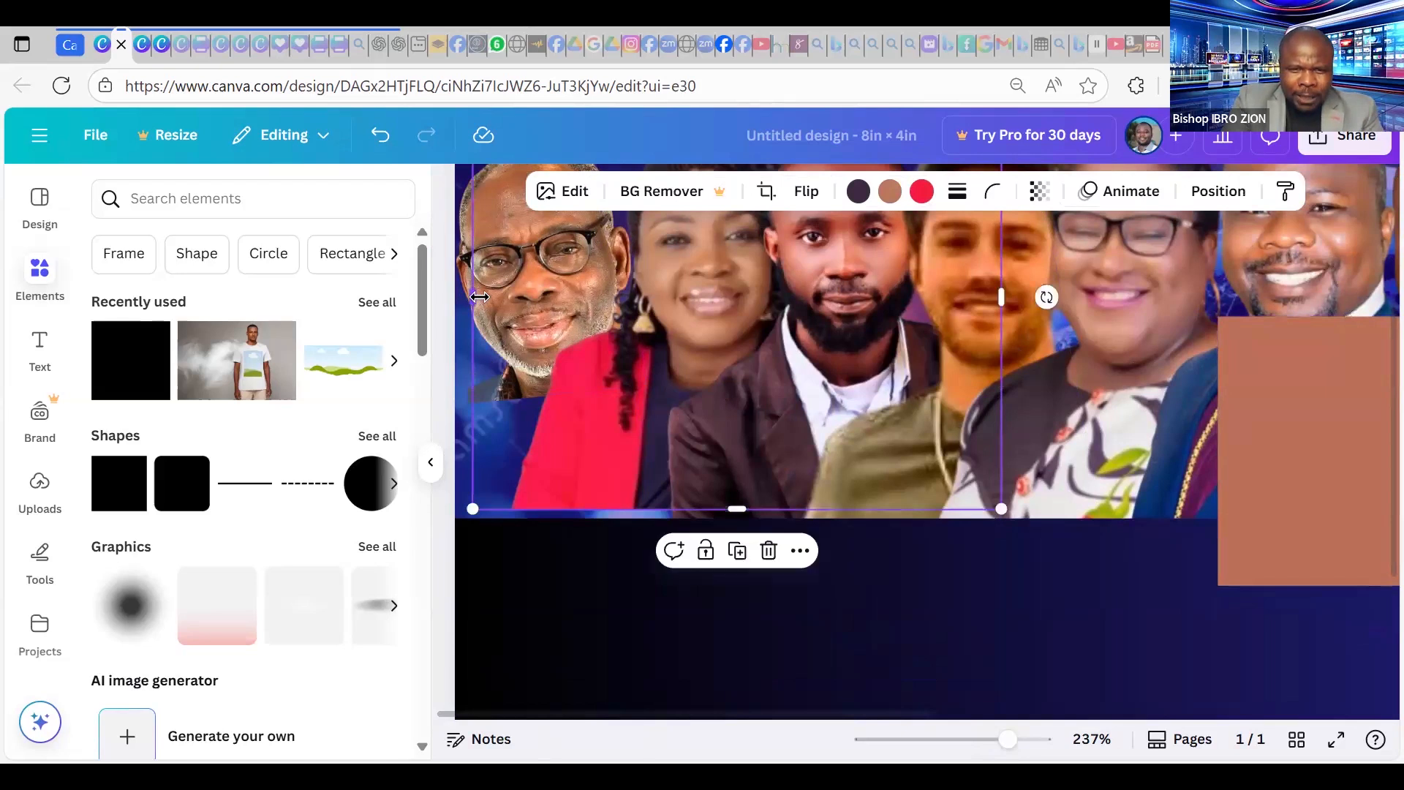
pyautogui.moveTo(510, 297); pyautogui.dragTo(525, 306)
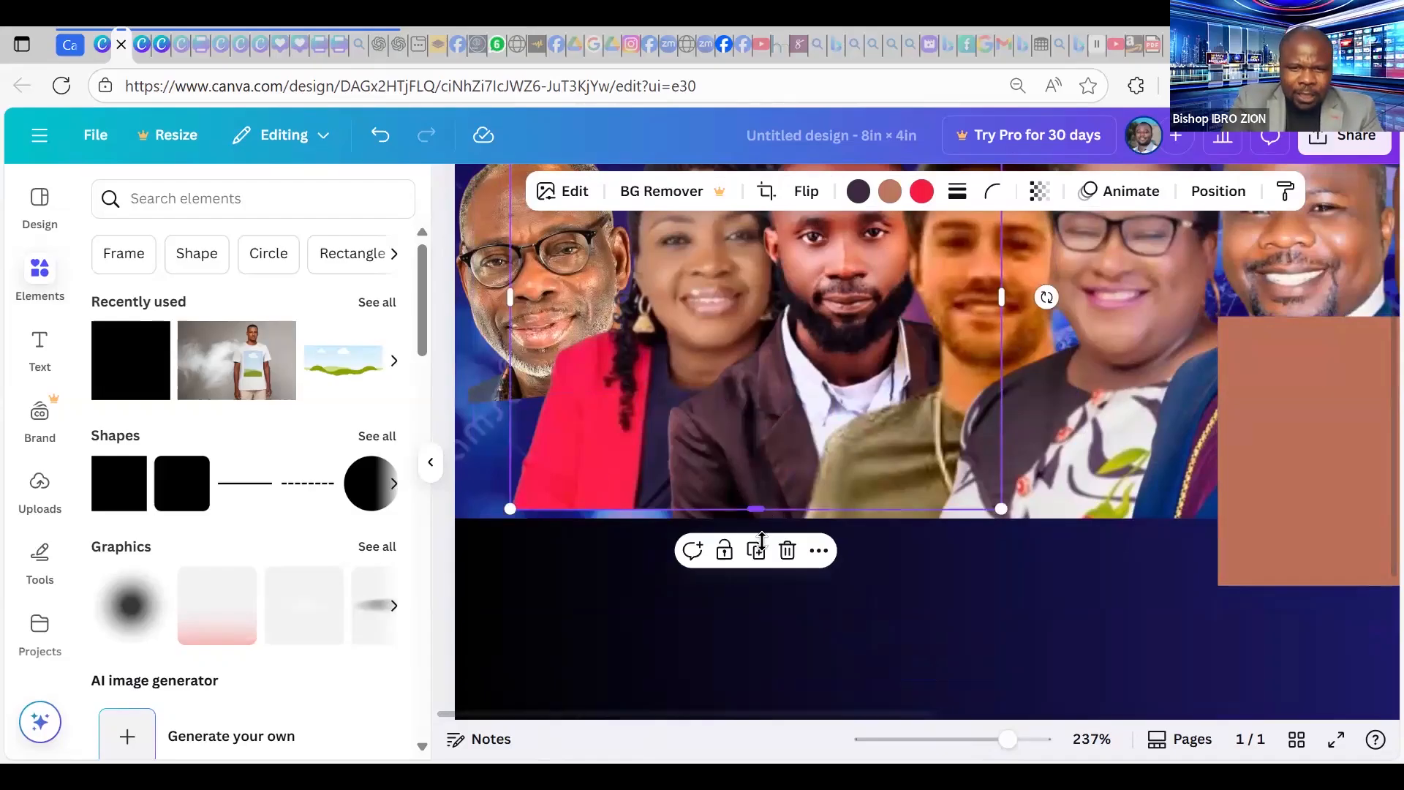
pyautogui.moveTo(758, 510); pyautogui.dragTo(762, 541)
# Move the brown square to the banner's left edge and narrow it into a 0.9 × 1.2 rectangle.
pyautogui.click(1100, 633)
pyautogui.moveTo(1305, 395); pyautogui.dragTo(490, 392)
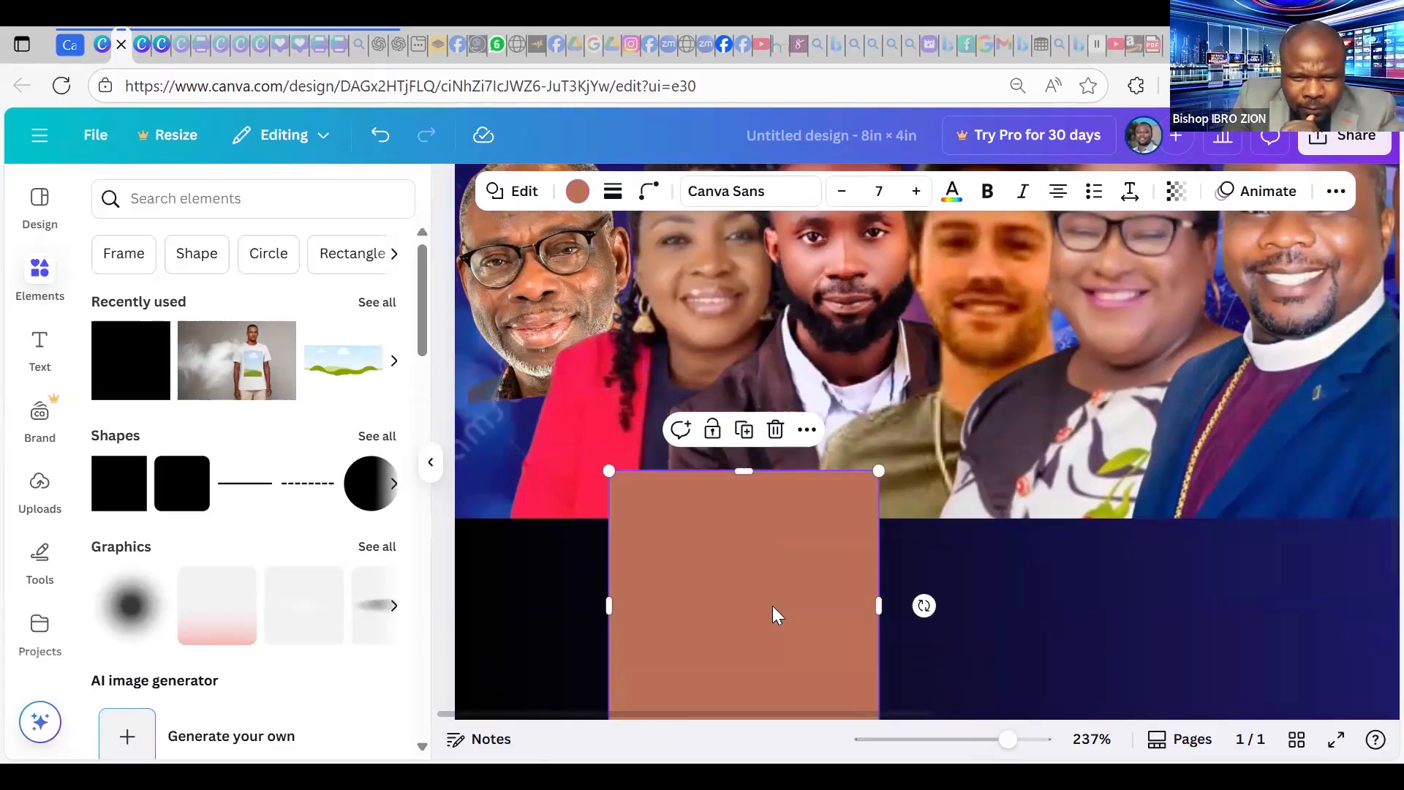
pyautogui.moveTo(630, 539); pyautogui.dragTo(608, 517)
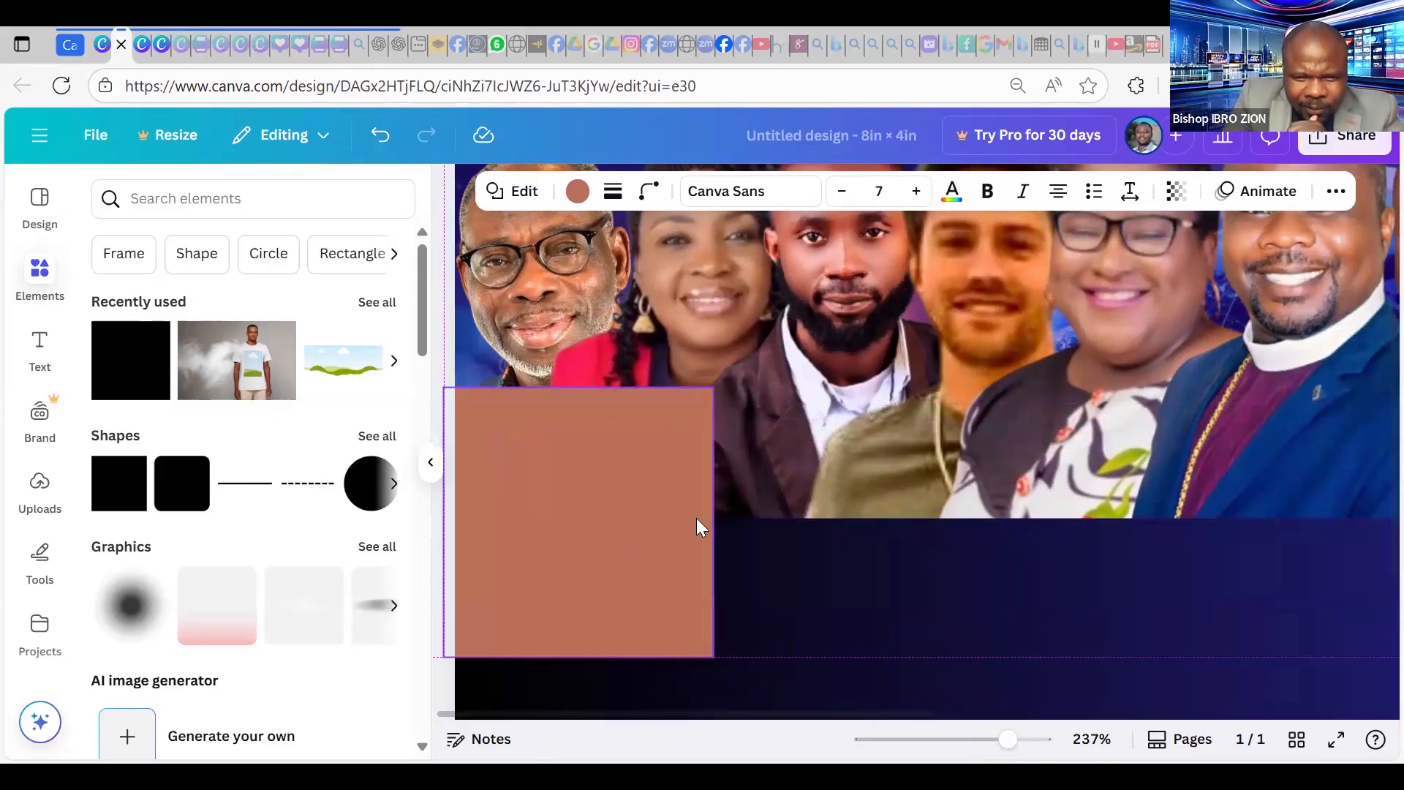
pyautogui.moveTo(713, 521); pyautogui.dragTo(620, 523)
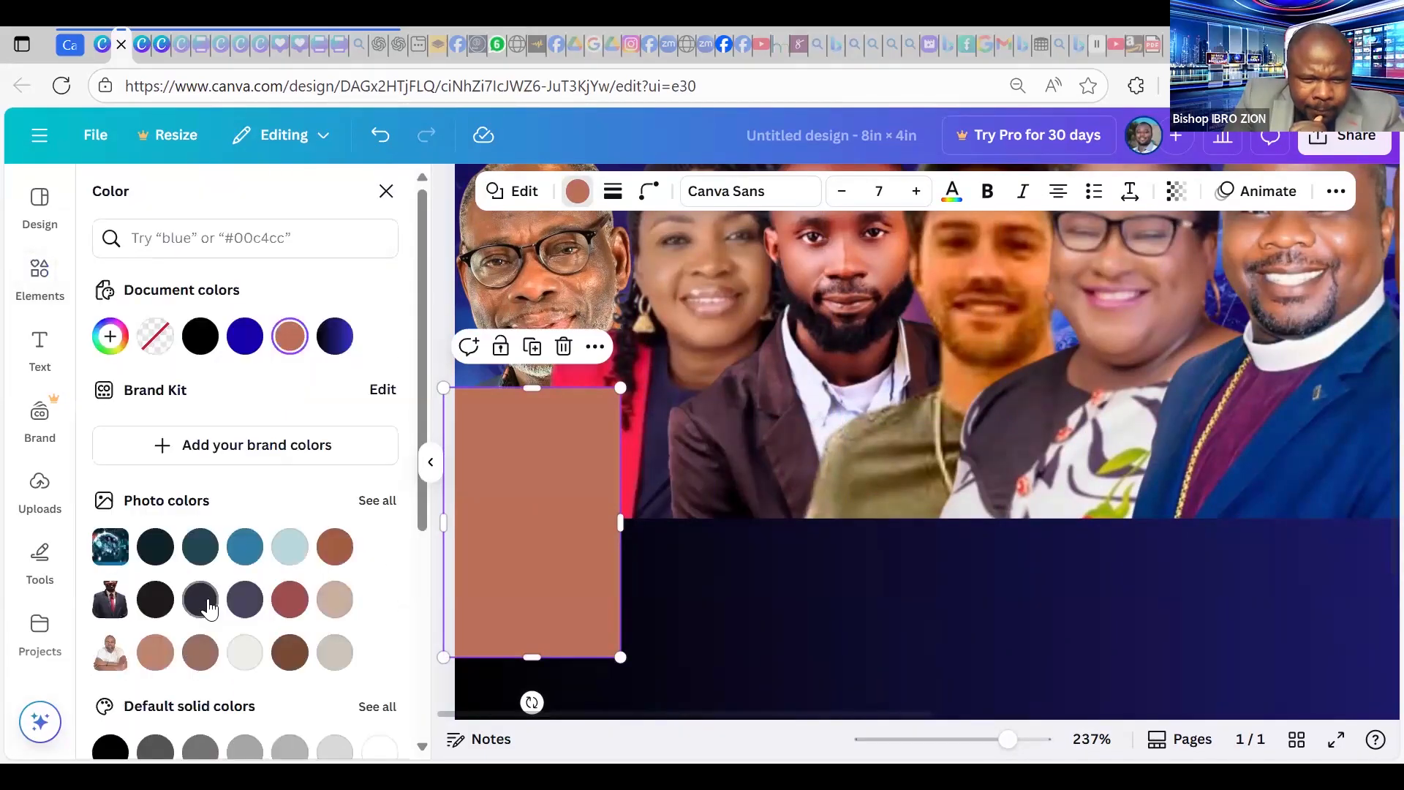
# Fill the left-edge rectangle dark gray and narrow it to 0.68 × 1.2 in.
pyautogui.click(336, 601)
pyautogui.click(164, 754)
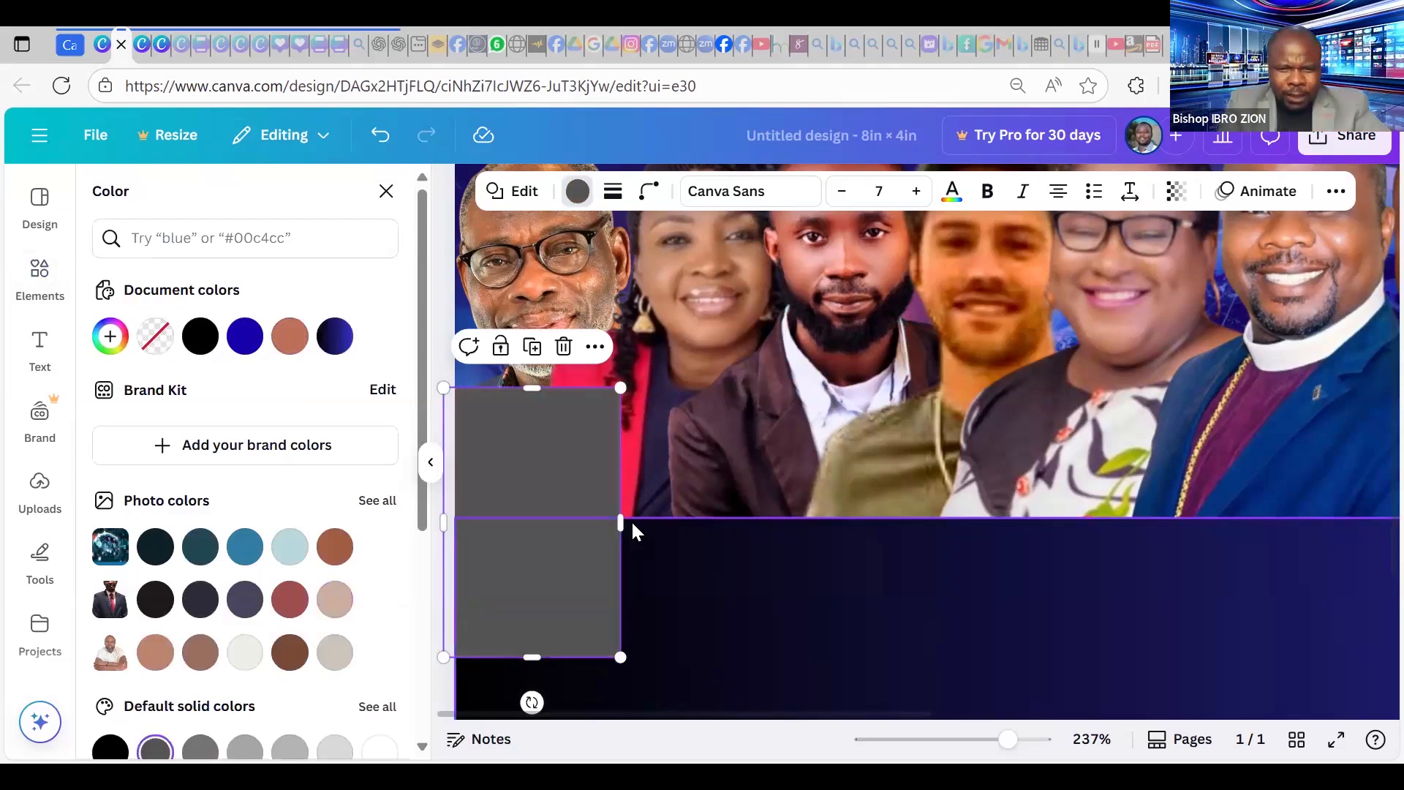
pyautogui.moveTo(622, 524)
pyautogui.mouseDown()
pyautogui.moveTo(597, 521)
pyautogui.moveTo(602, 505)
pyautogui.mouseUp()
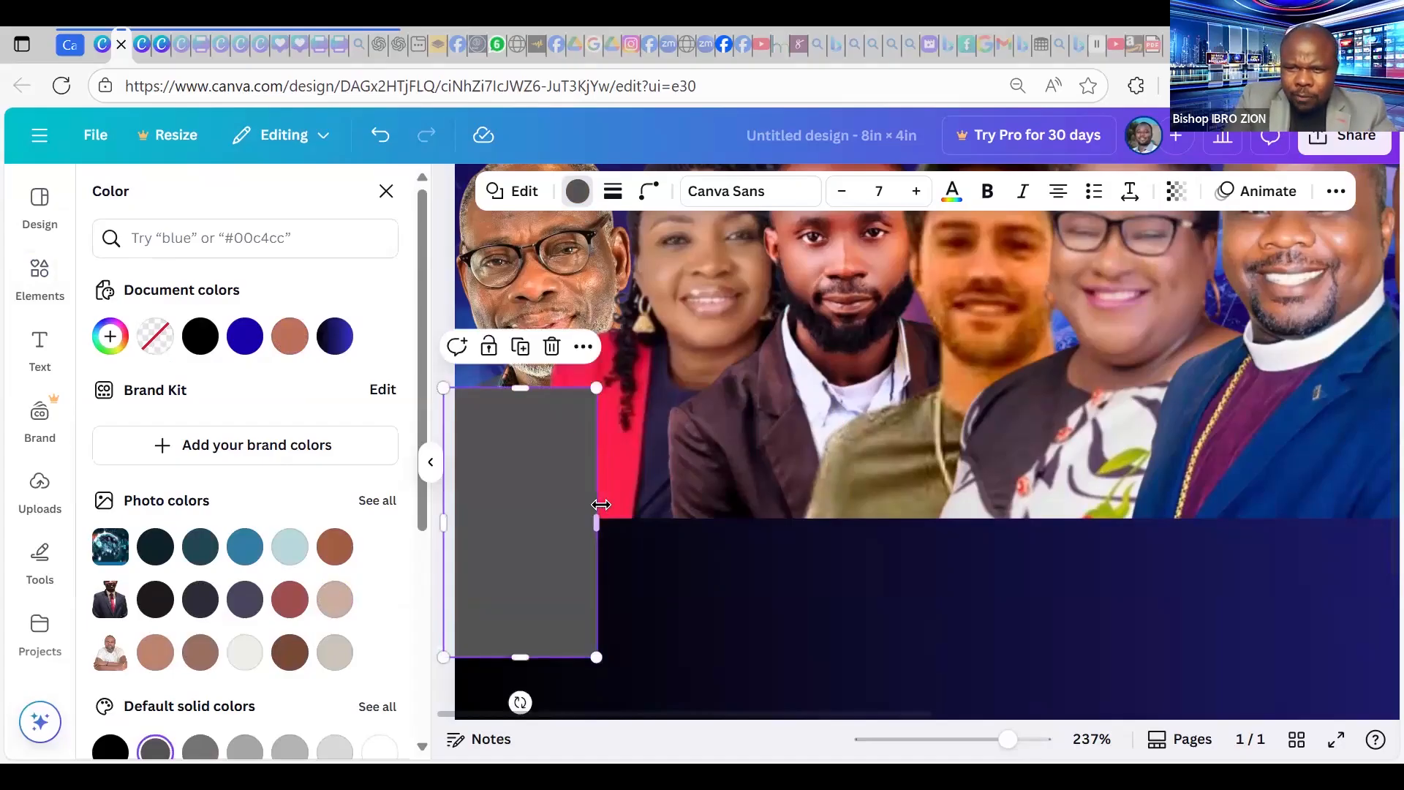
# Send the gray rectangle one layer backward behind the dark lower panel.
pyautogui.click(1331, 199)
pyautogui.click(1271, 235)
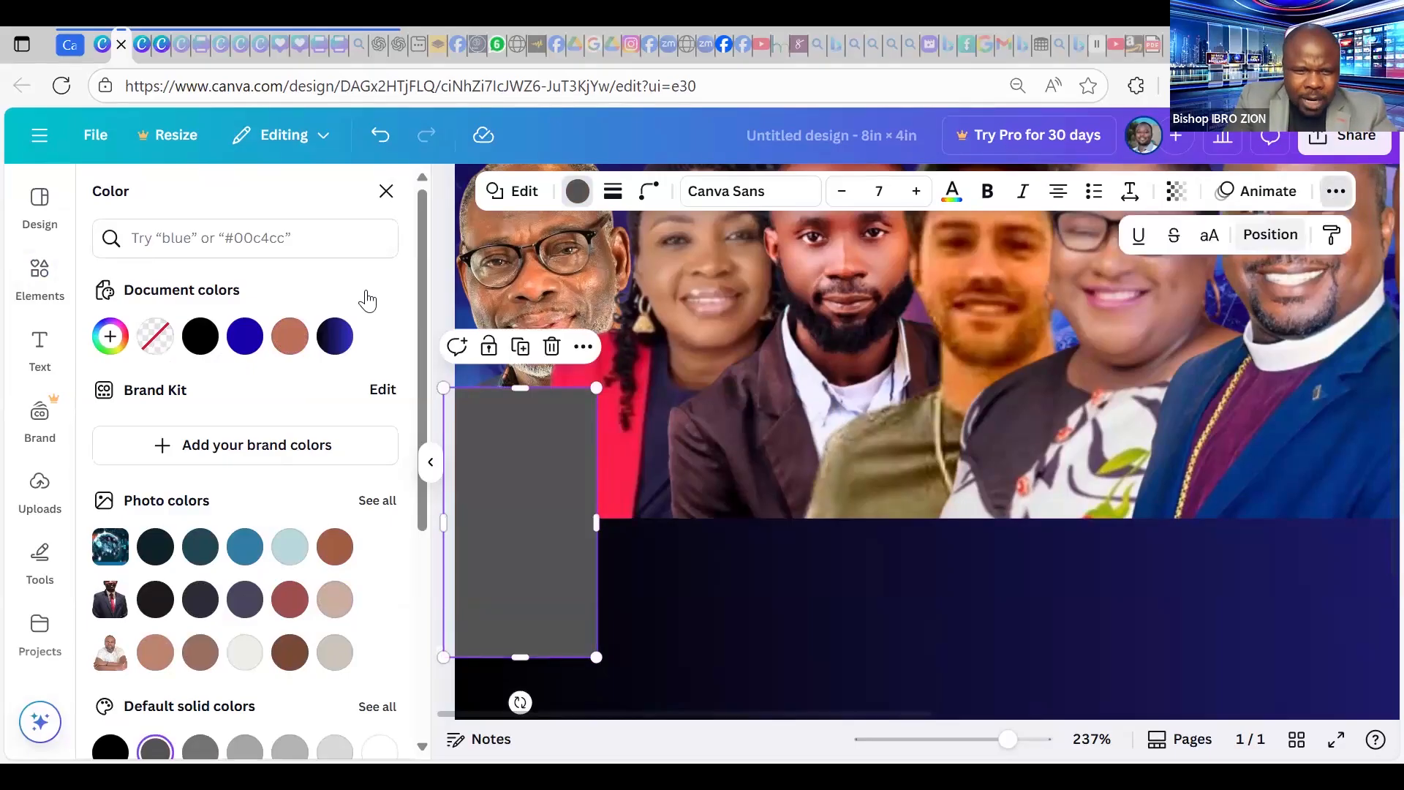
pyautogui.click(341, 308)
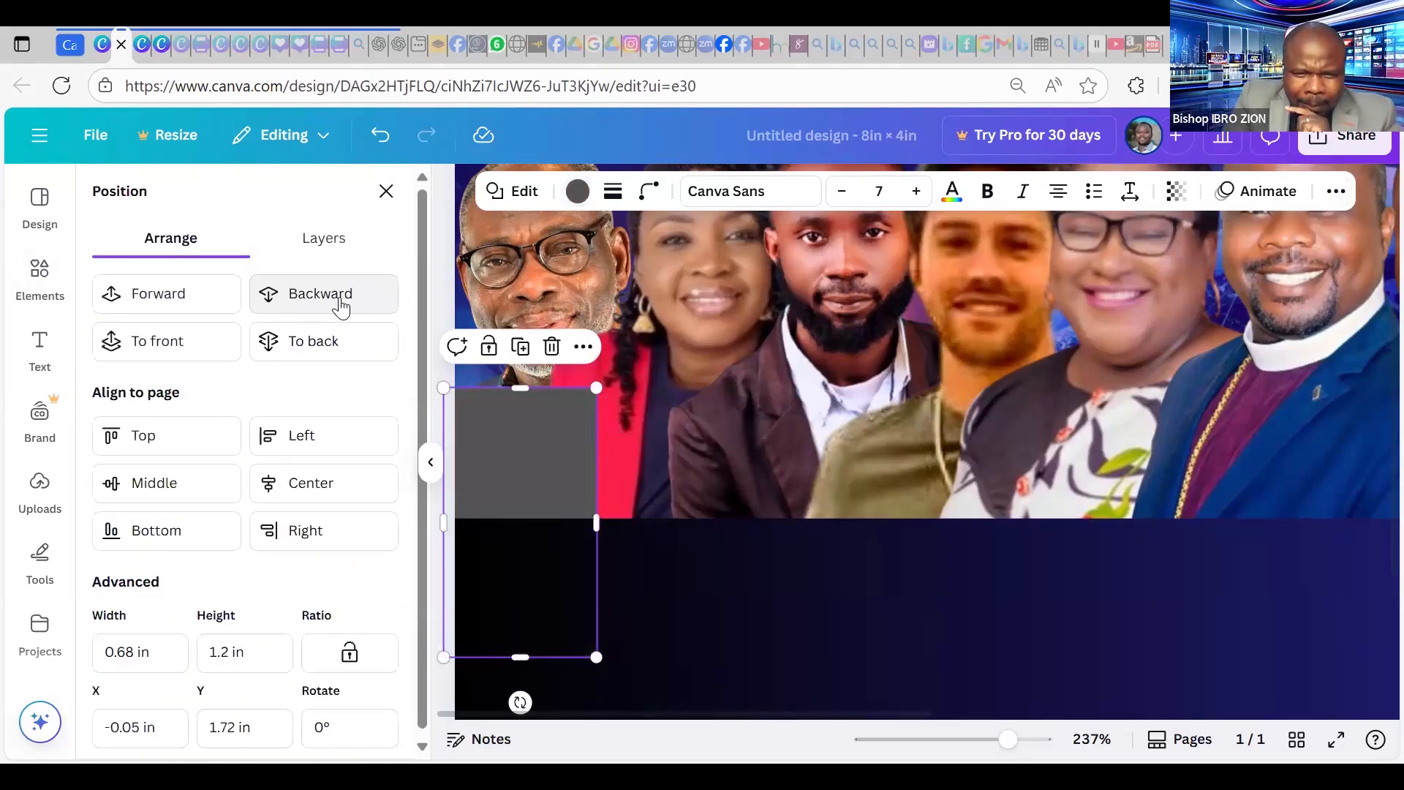
# Send the gray rectangle two layers back, behind the first portrait, and lower its top edge.
pyautogui.click(340, 298)
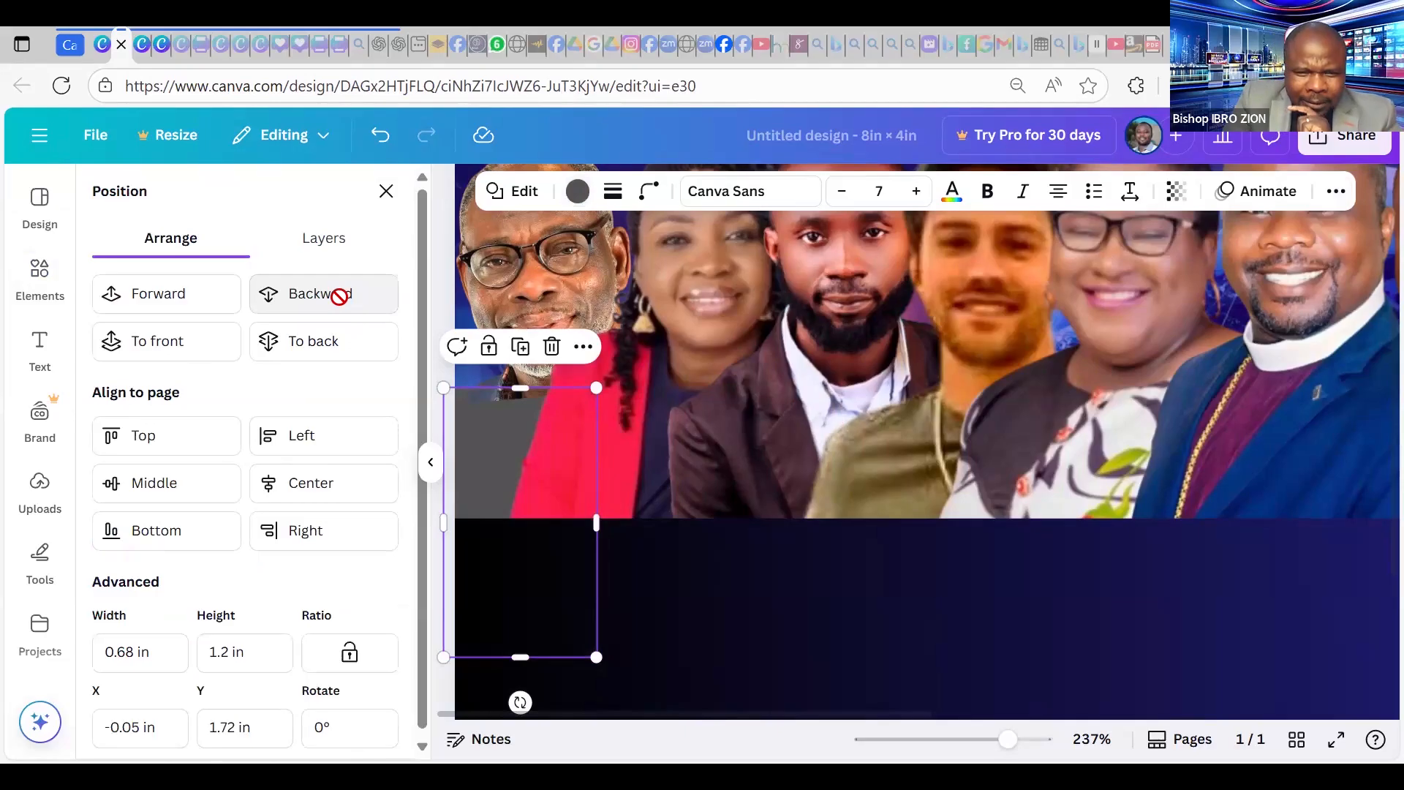
pyautogui.click(340, 297)
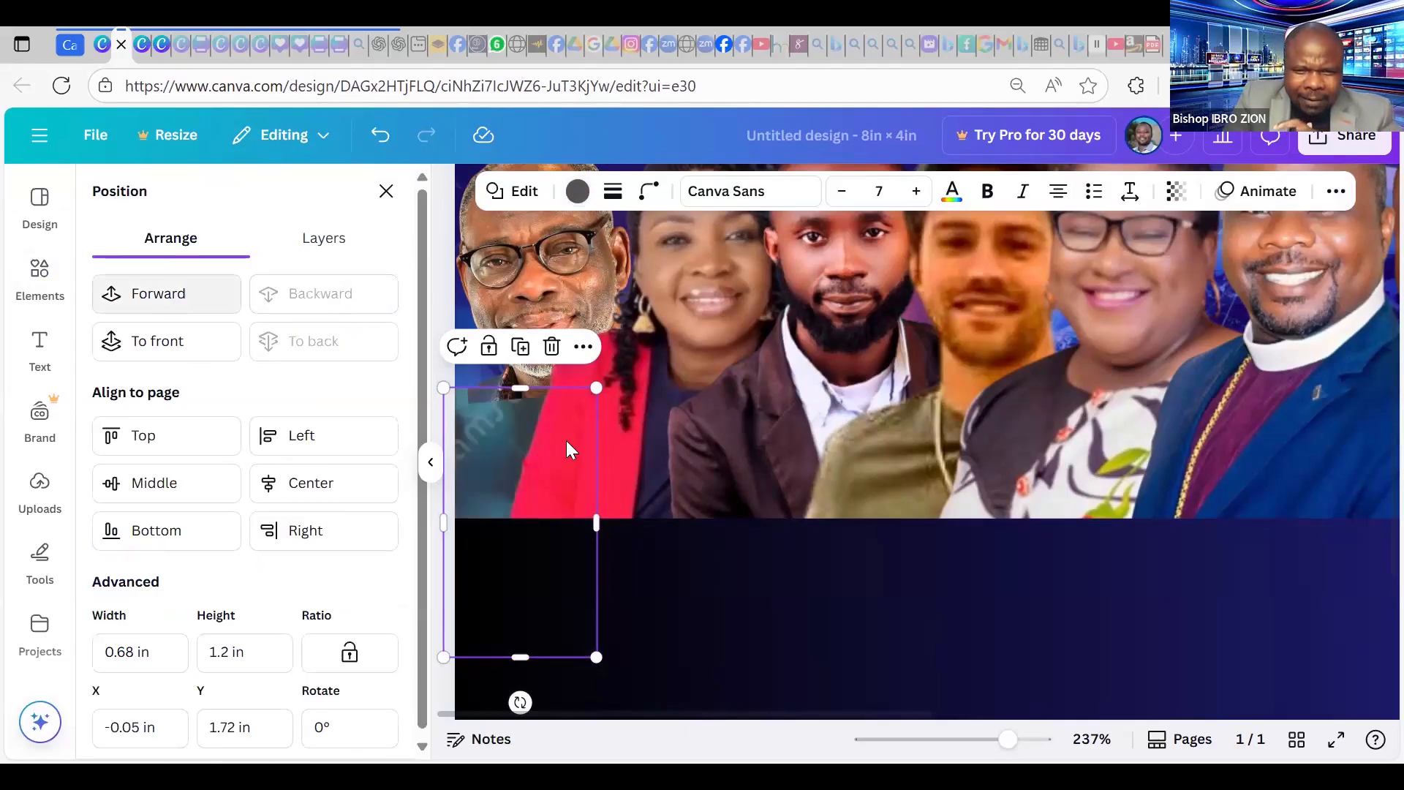
pyautogui.moveTo(524, 412); pyautogui.dragTo(480, 403)
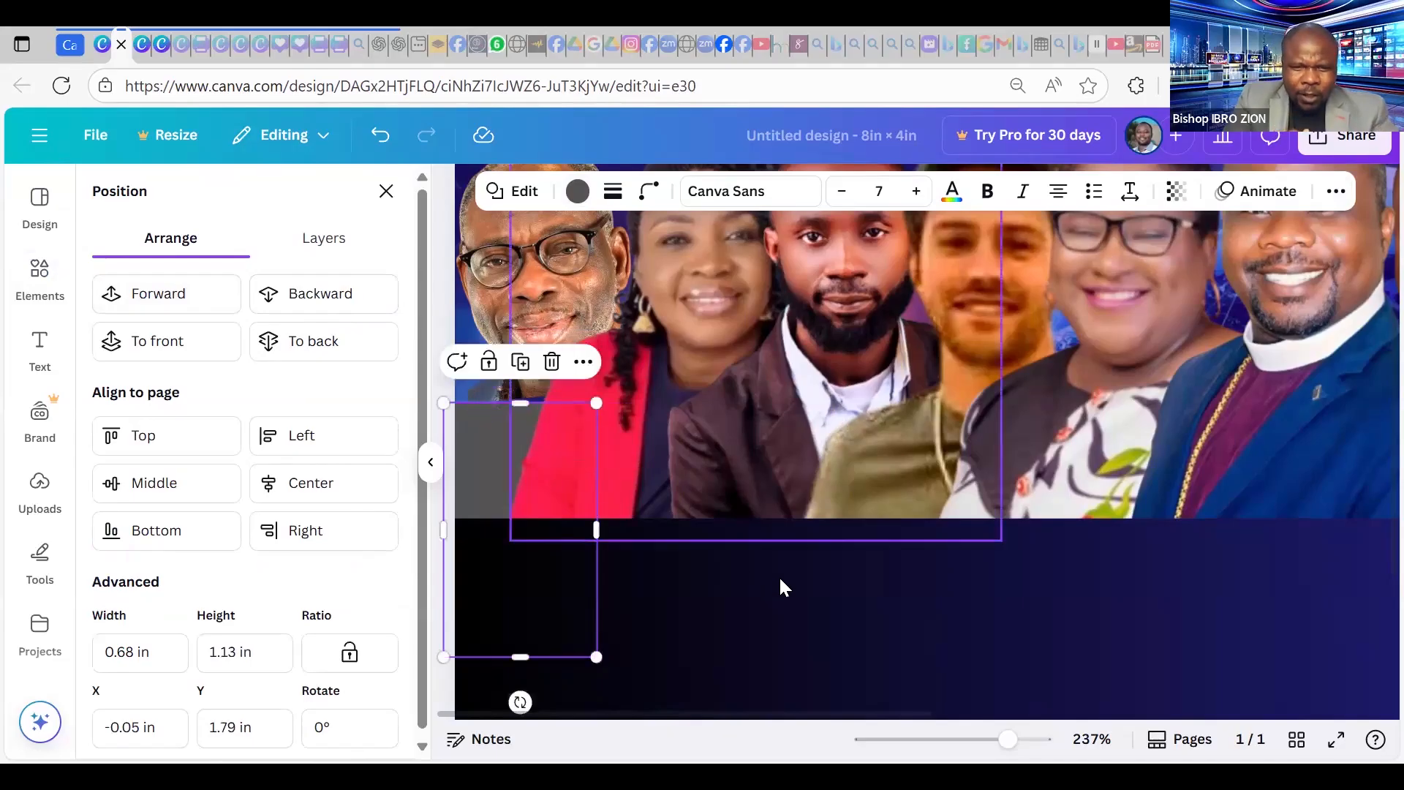
# Nudge the 0.68 × 1.13 in gray rectangle up to sit flush at X 0 in, Y 1.66 in.
pyautogui.click(612, 568)
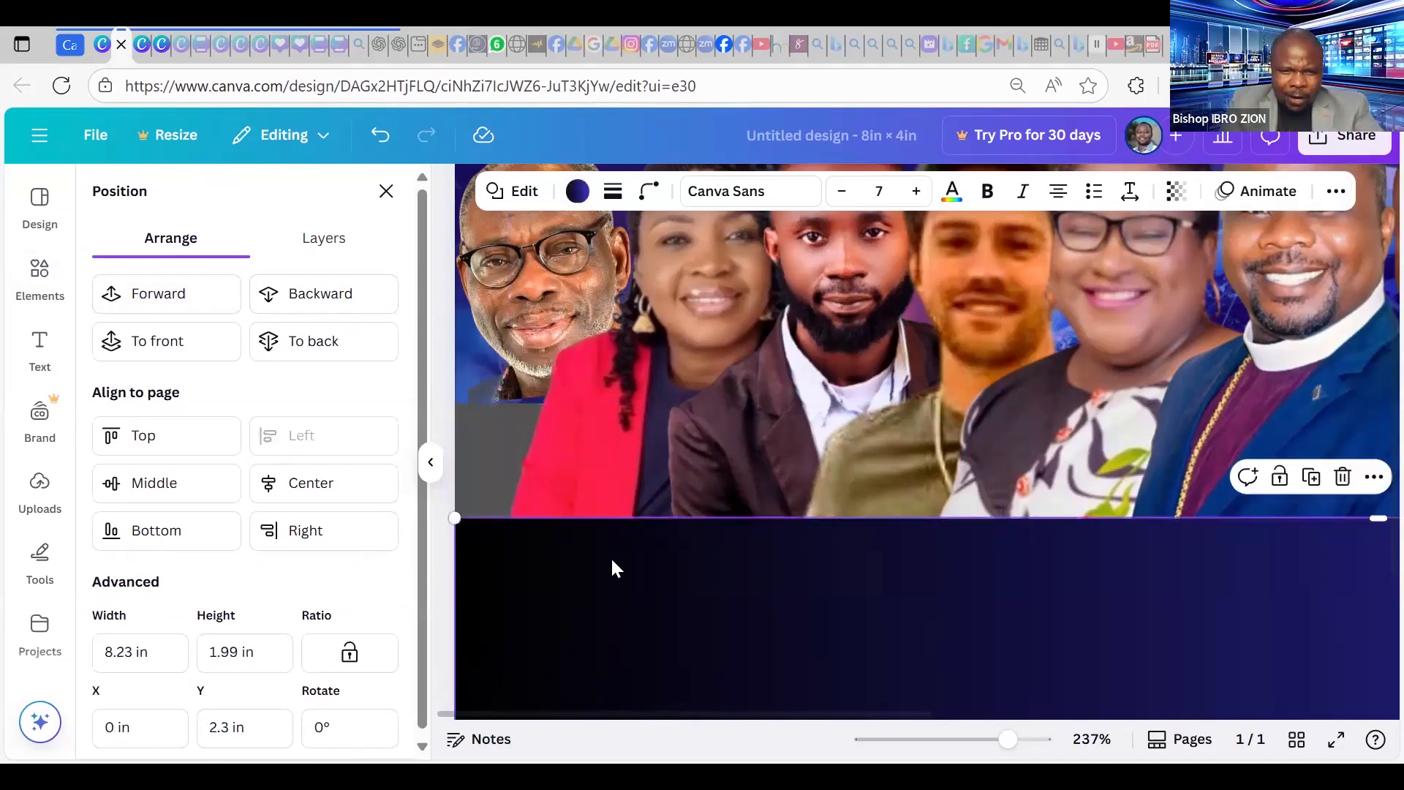
pyautogui.click(500, 391)
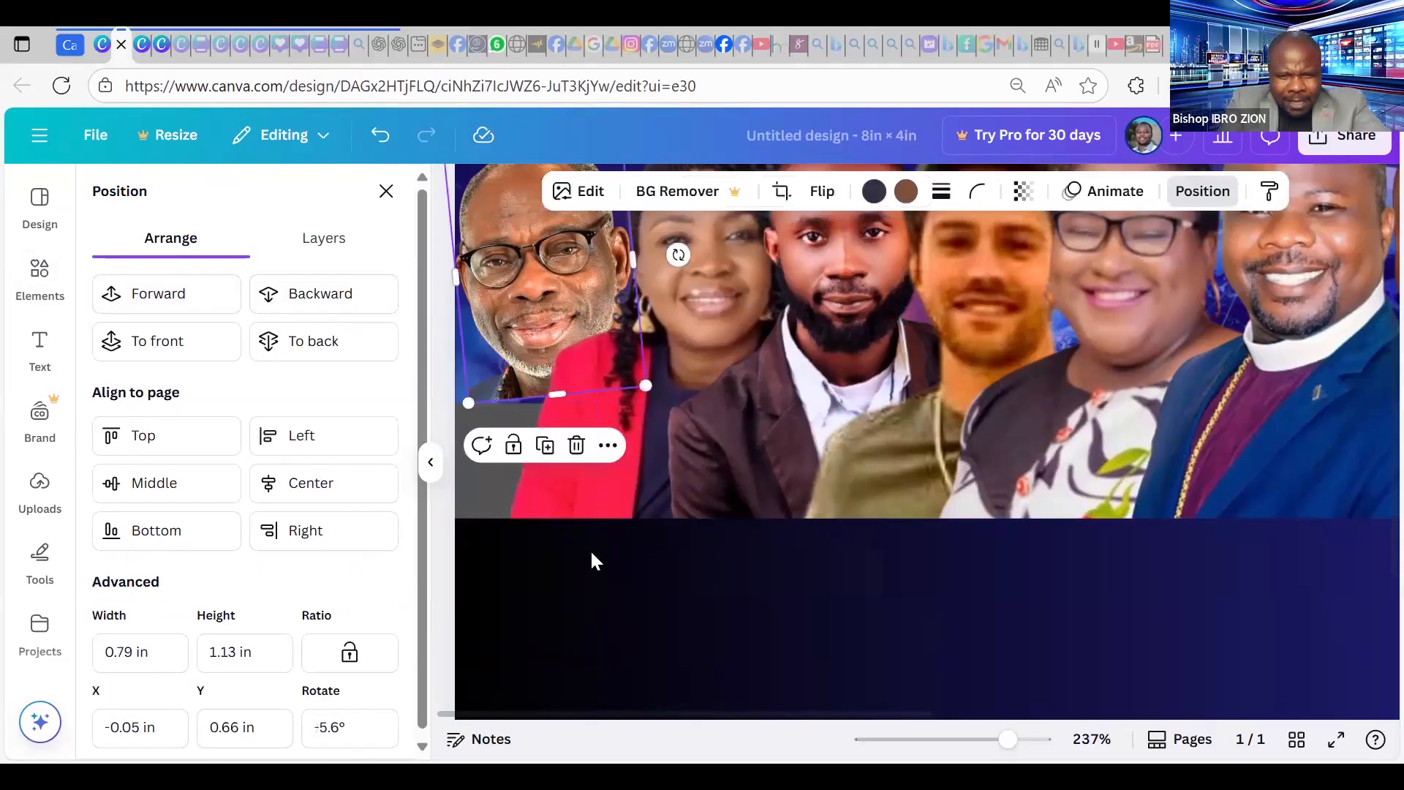
pyautogui.click(701, 625)
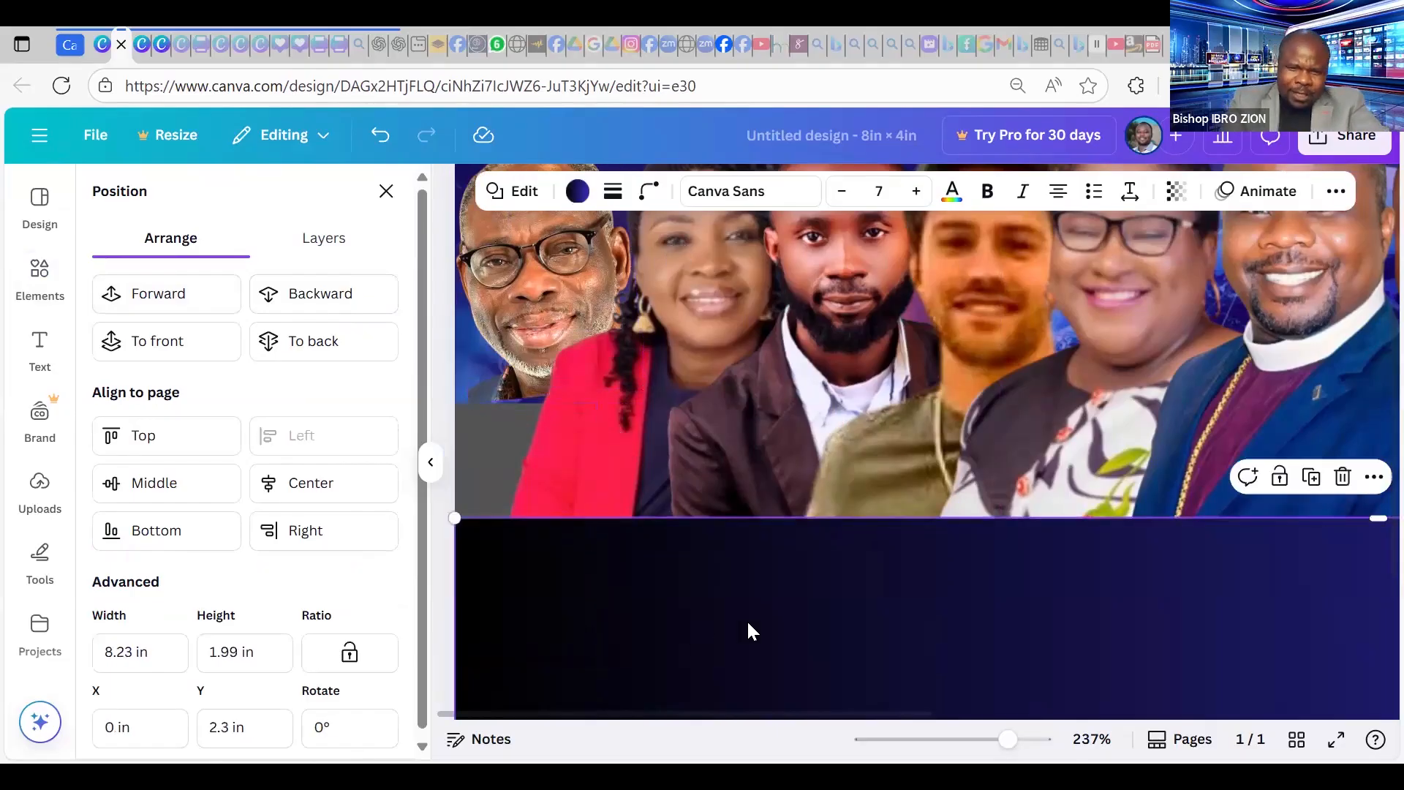
pyautogui.click(488, 465)
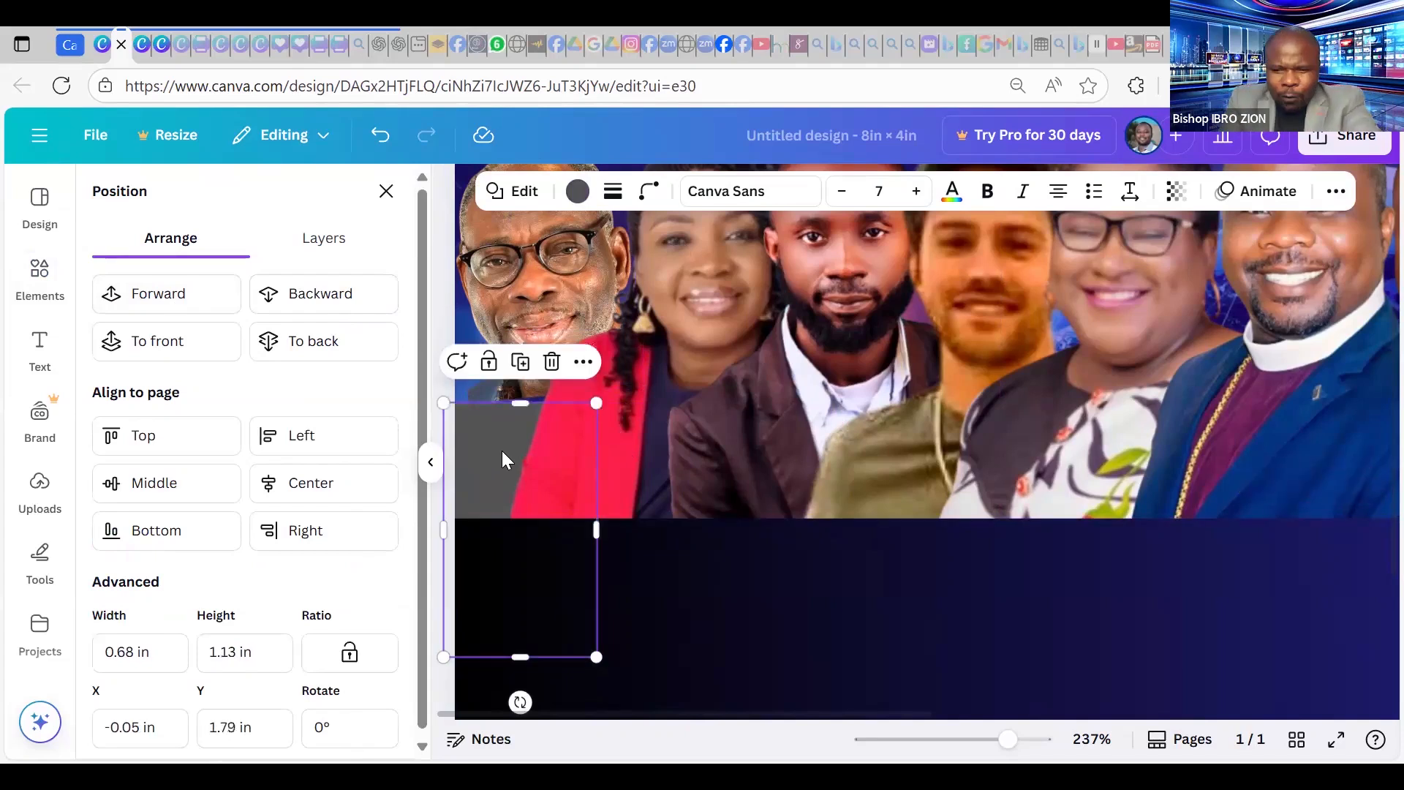
pyautogui.moveTo(502, 450); pyautogui.dragTo(557, 468)
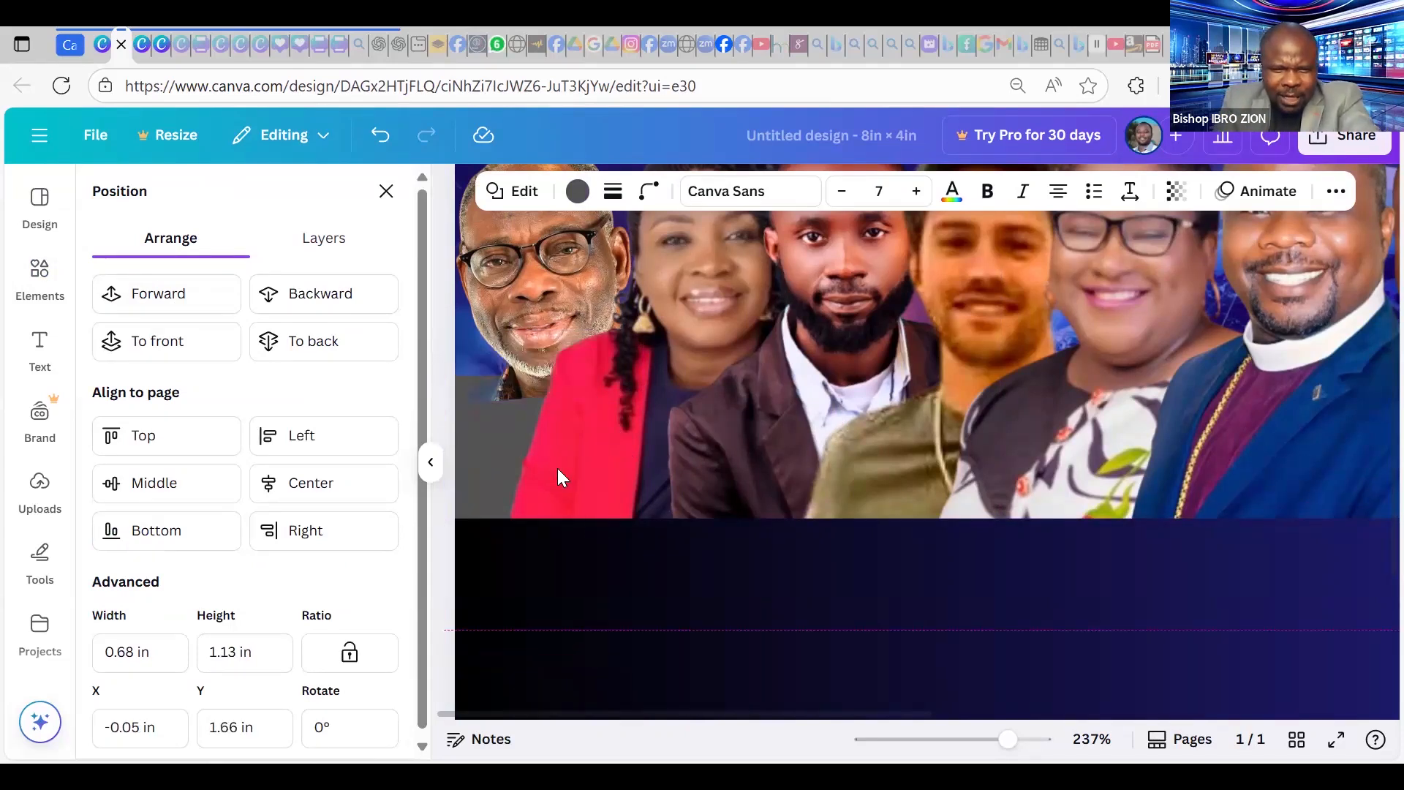
pyautogui.moveTo(750, 604); pyautogui.dragTo(755, 599)
pyautogui.click(761, 591)
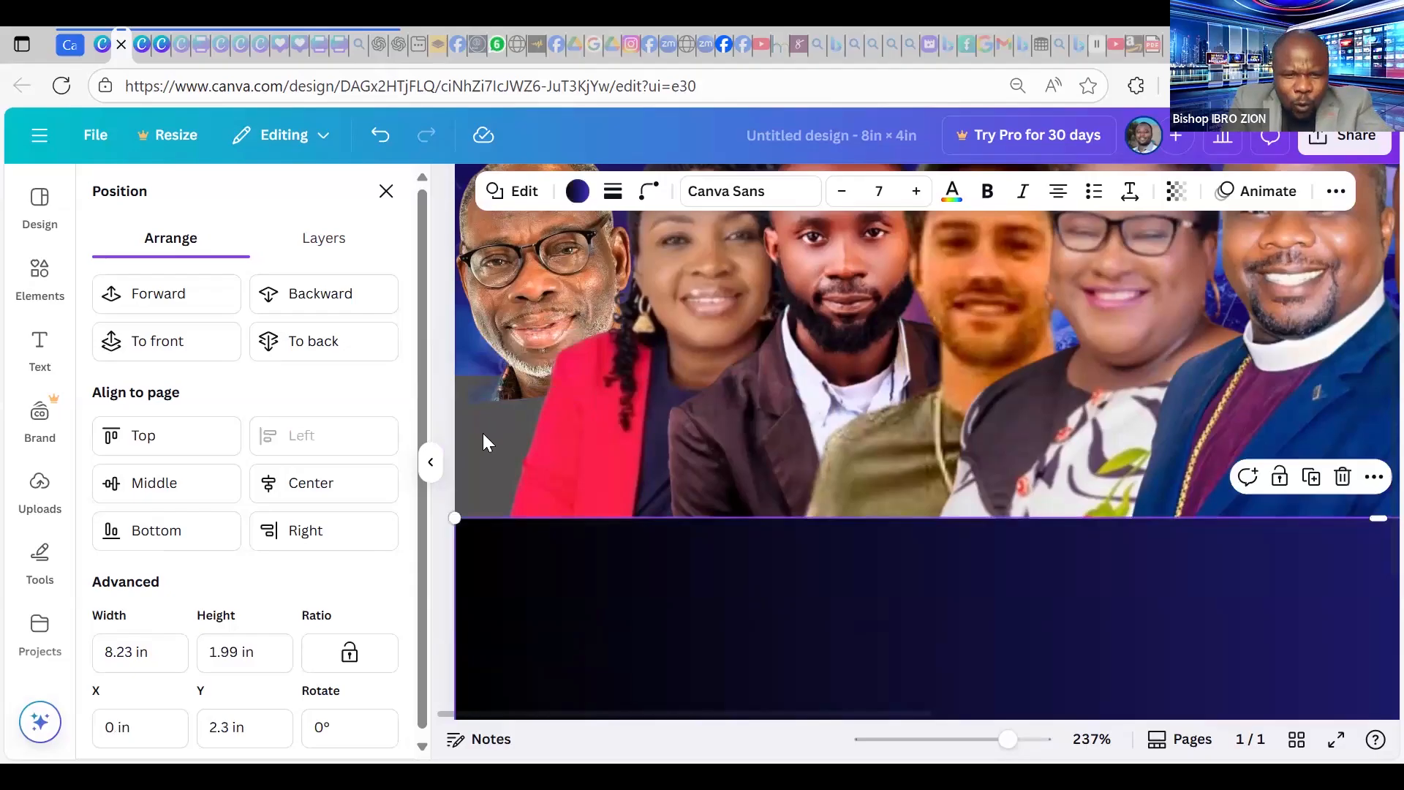
pyautogui.click(500, 440)
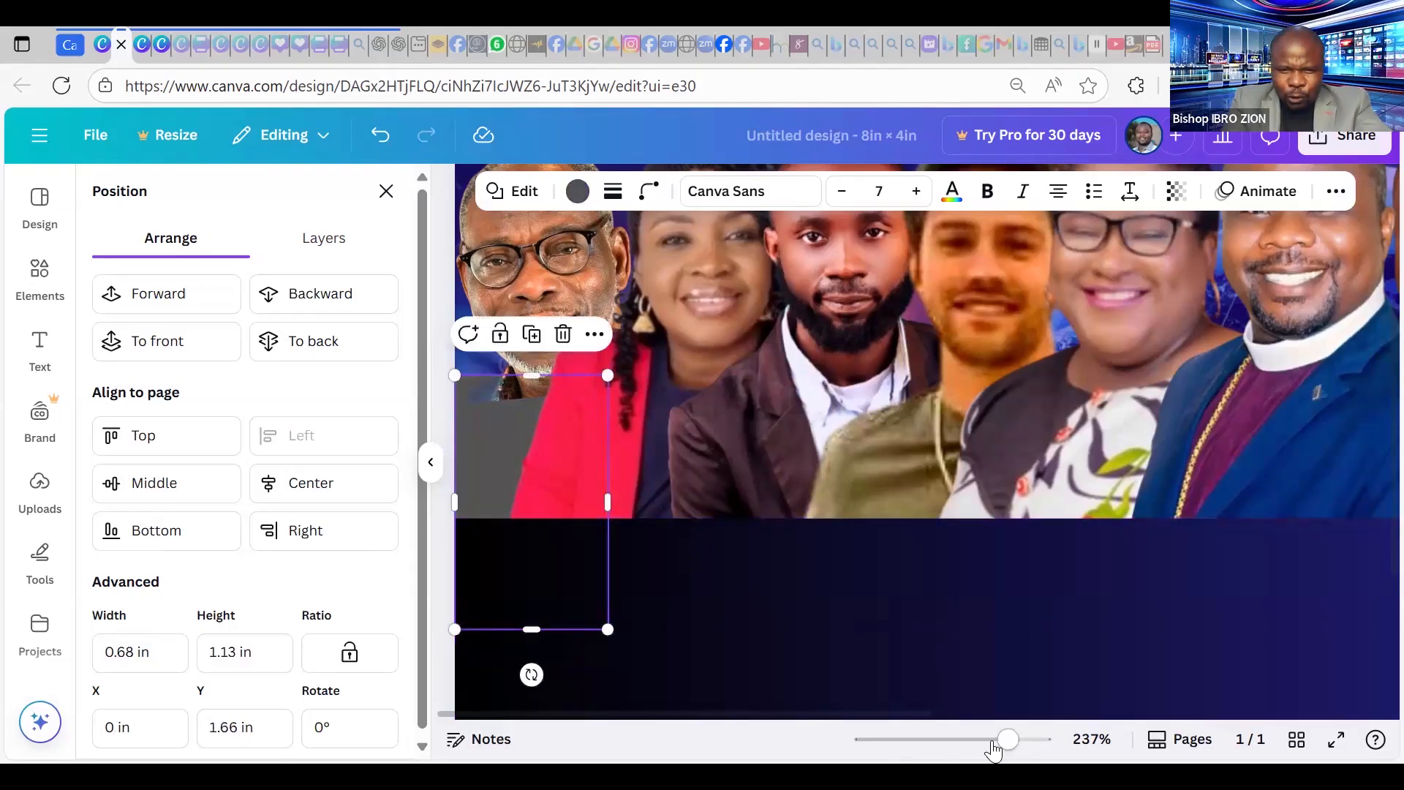
pyautogui.moveTo(993, 741); pyautogui.dragTo(960, 741)
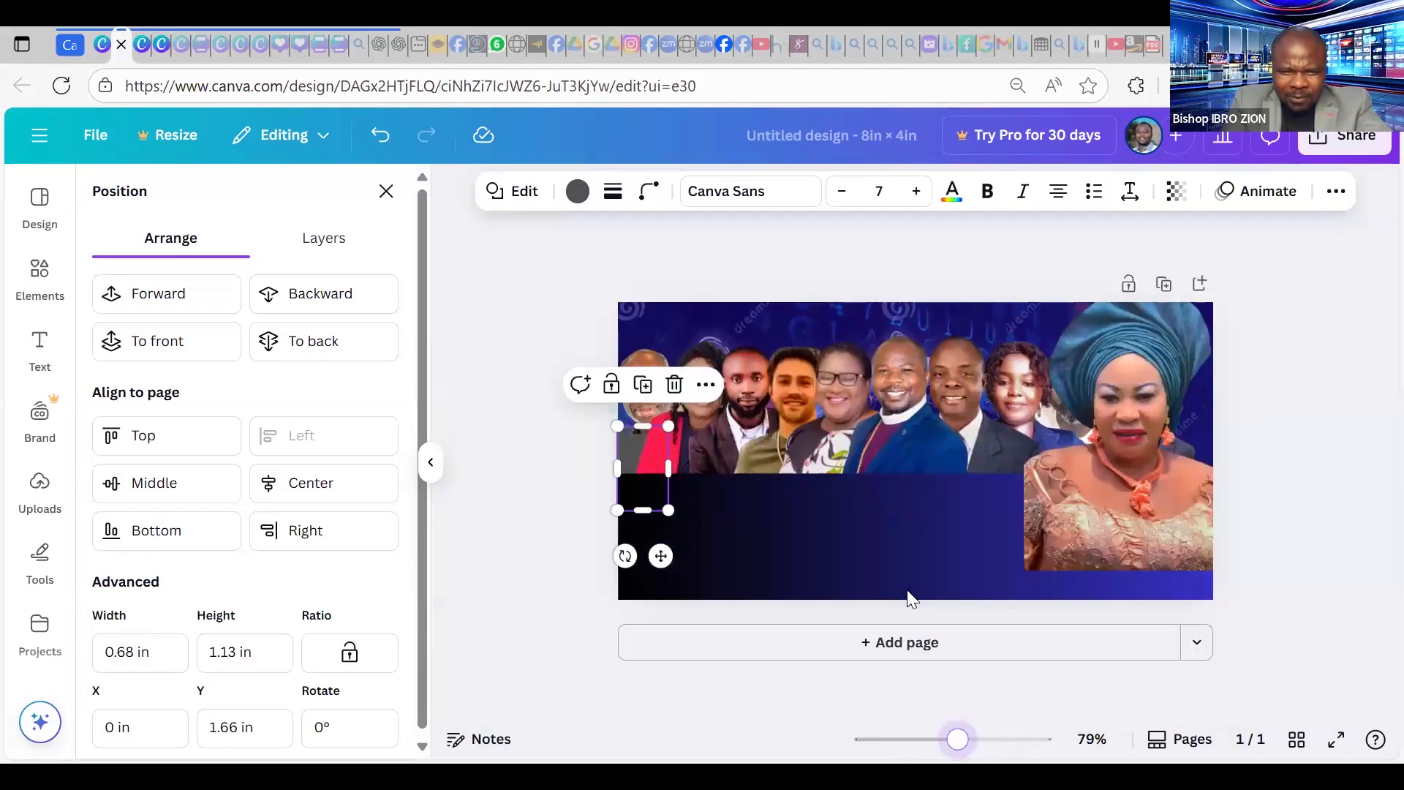
# Shrink the headwrap woman's portrait to 1.39 × 1.85 in and place it at the top row's right end.
pyautogui.click(525, 329)
pyautogui.click(708, 577)
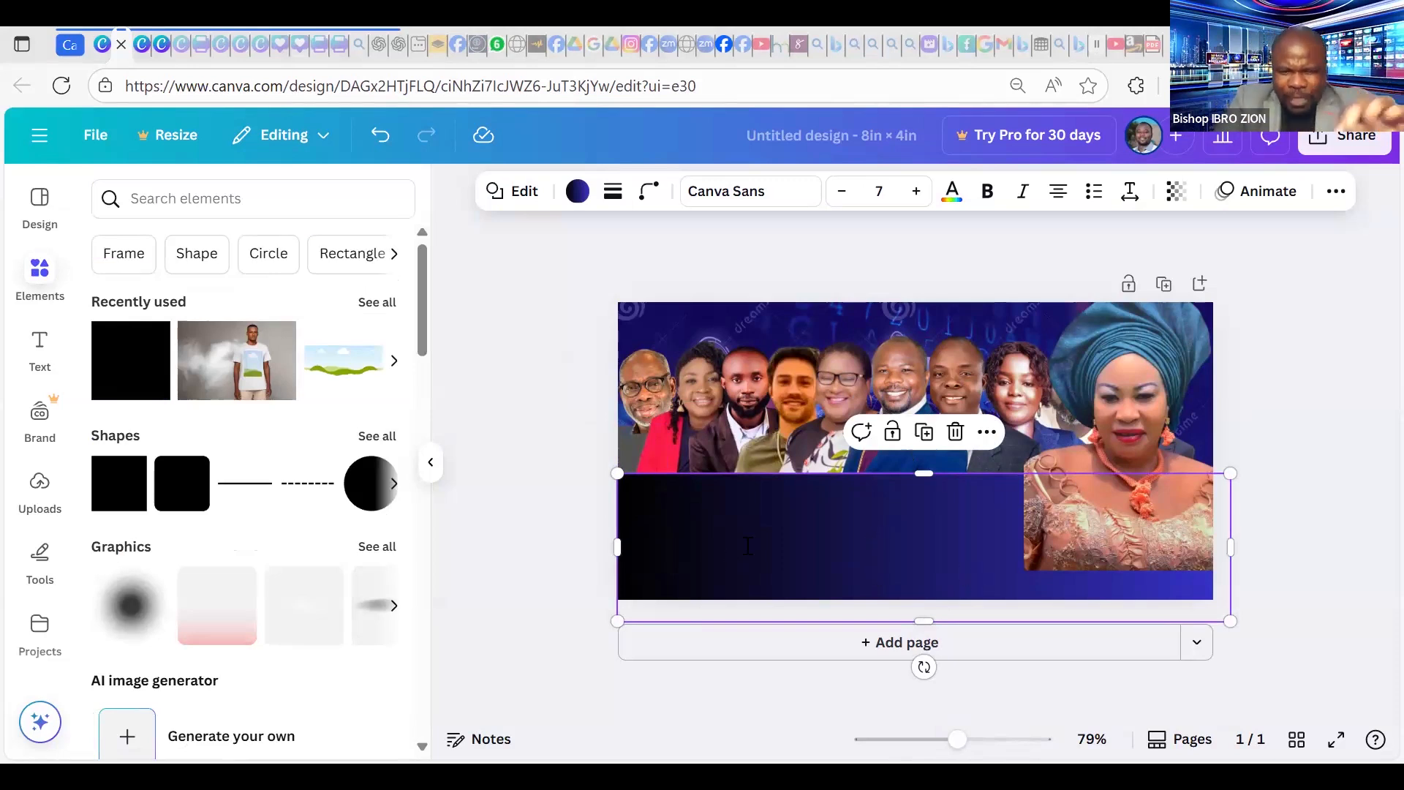
pyautogui.click(774, 554)
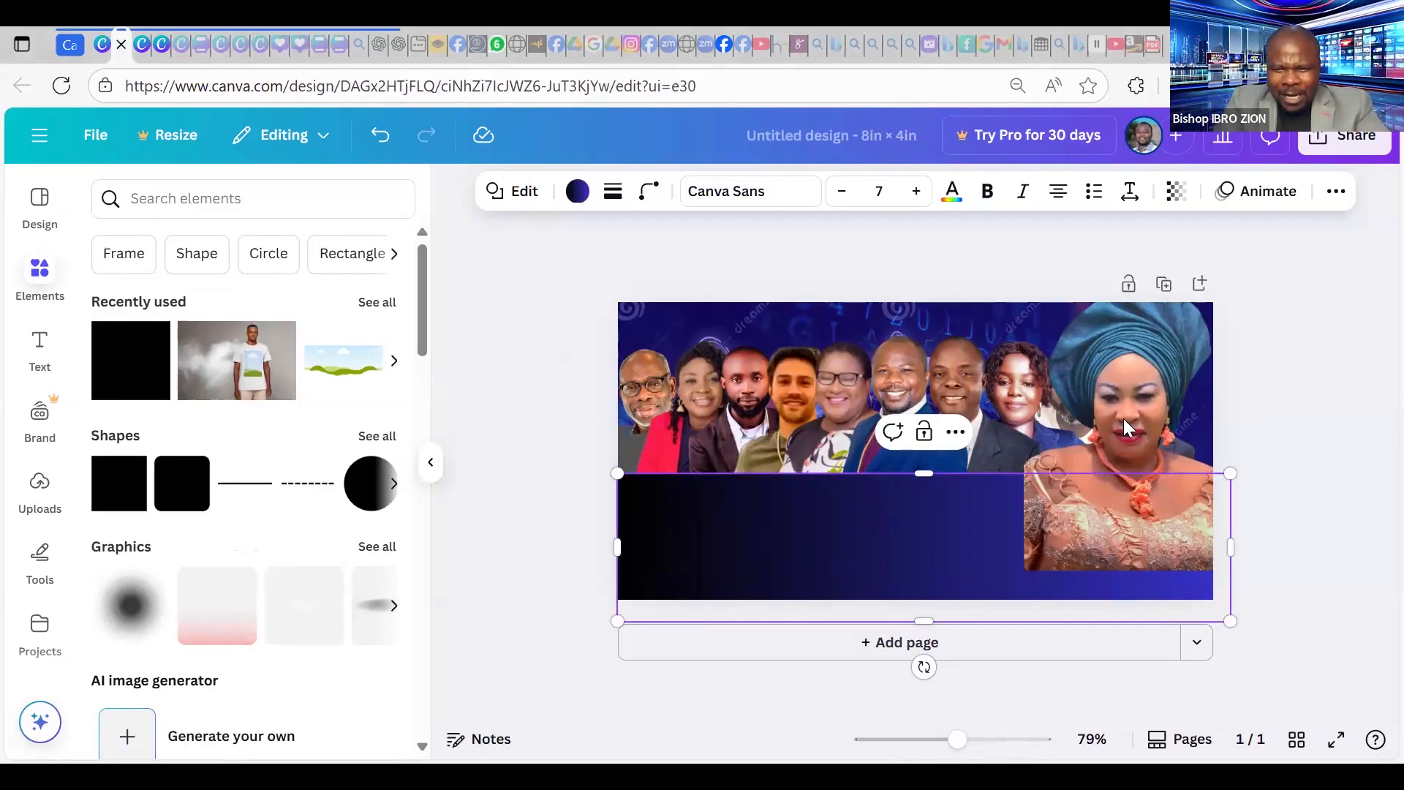
pyautogui.moveTo(1123, 418); pyautogui.dragTo(928, 461)
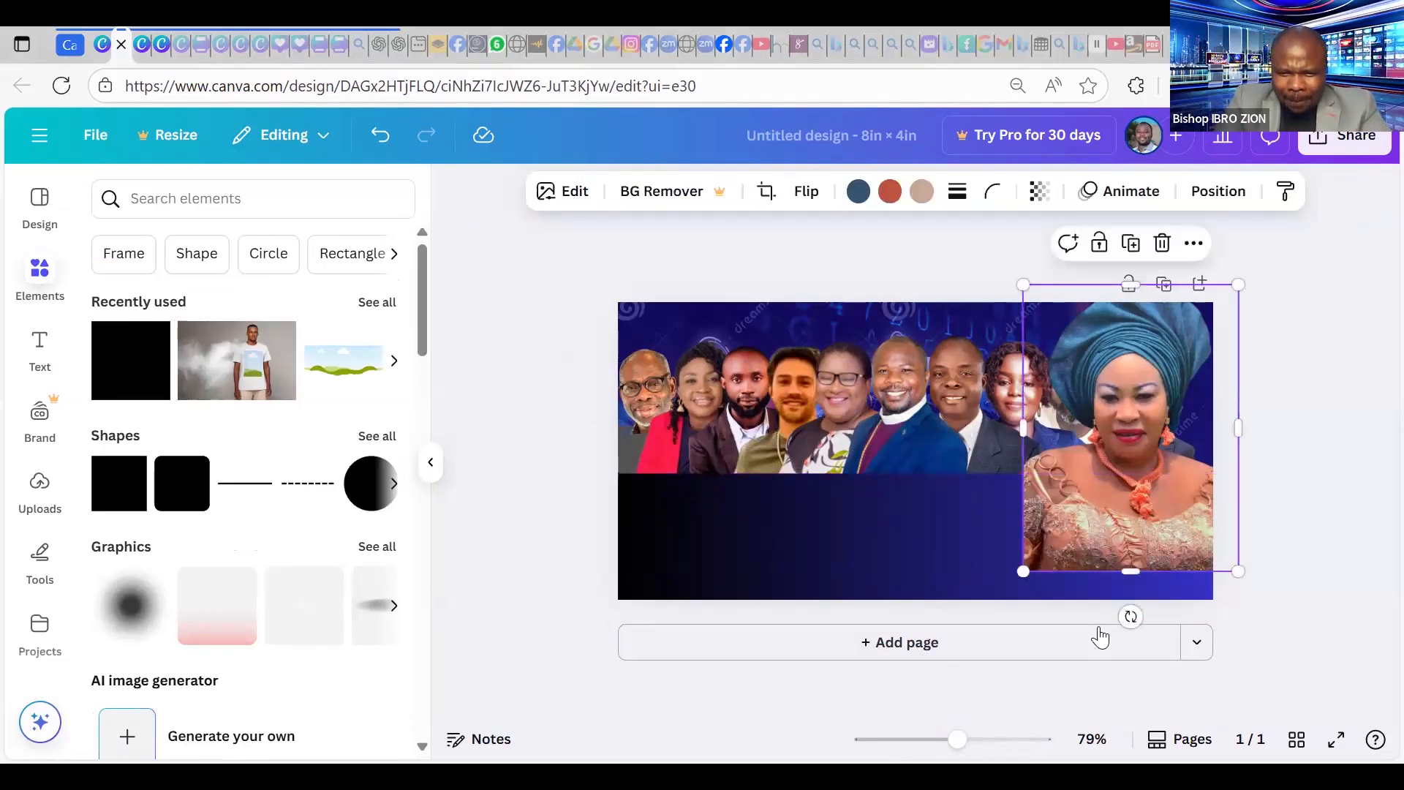
pyautogui.moveTo(1039, 614); pyautogui.dragTo(974, 526)
pyautogui.moveTo(865, 429); pyautogui.dragTo(1017, 482)
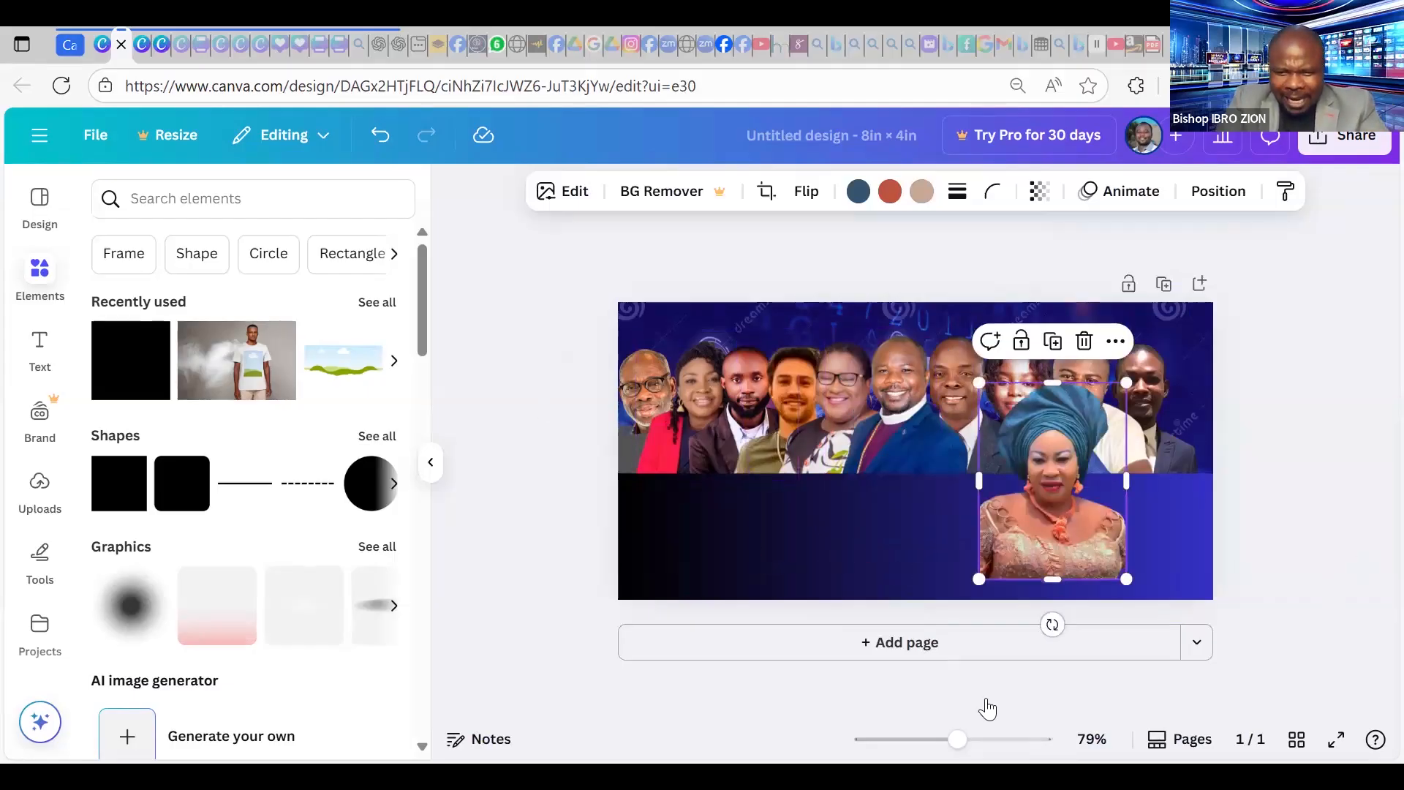
pyautogui.moveTo(956, 741); pyautogui.dragTo(955, 740)
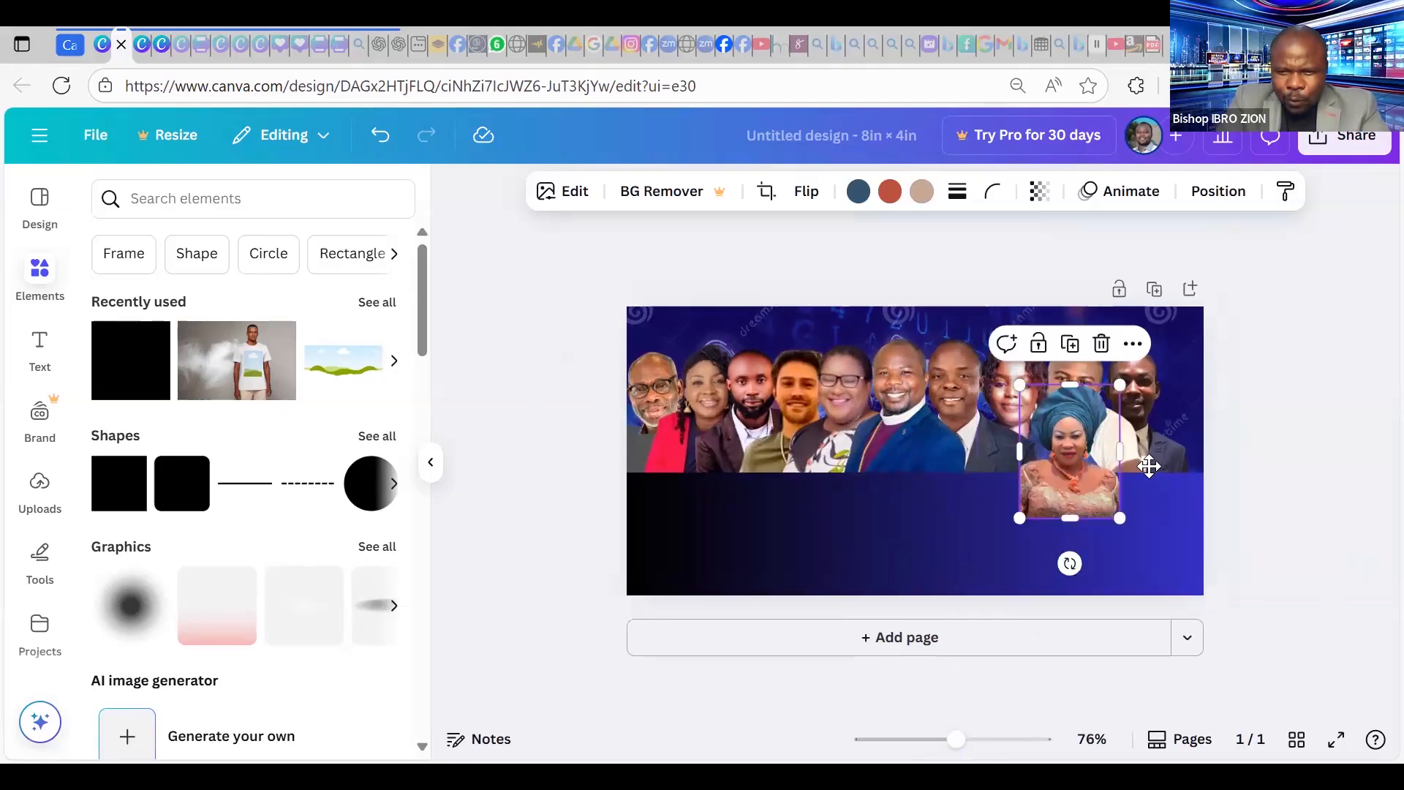
pyautogui.moveTo(1149, 466); pyautogui.dragTo(1192, 431)
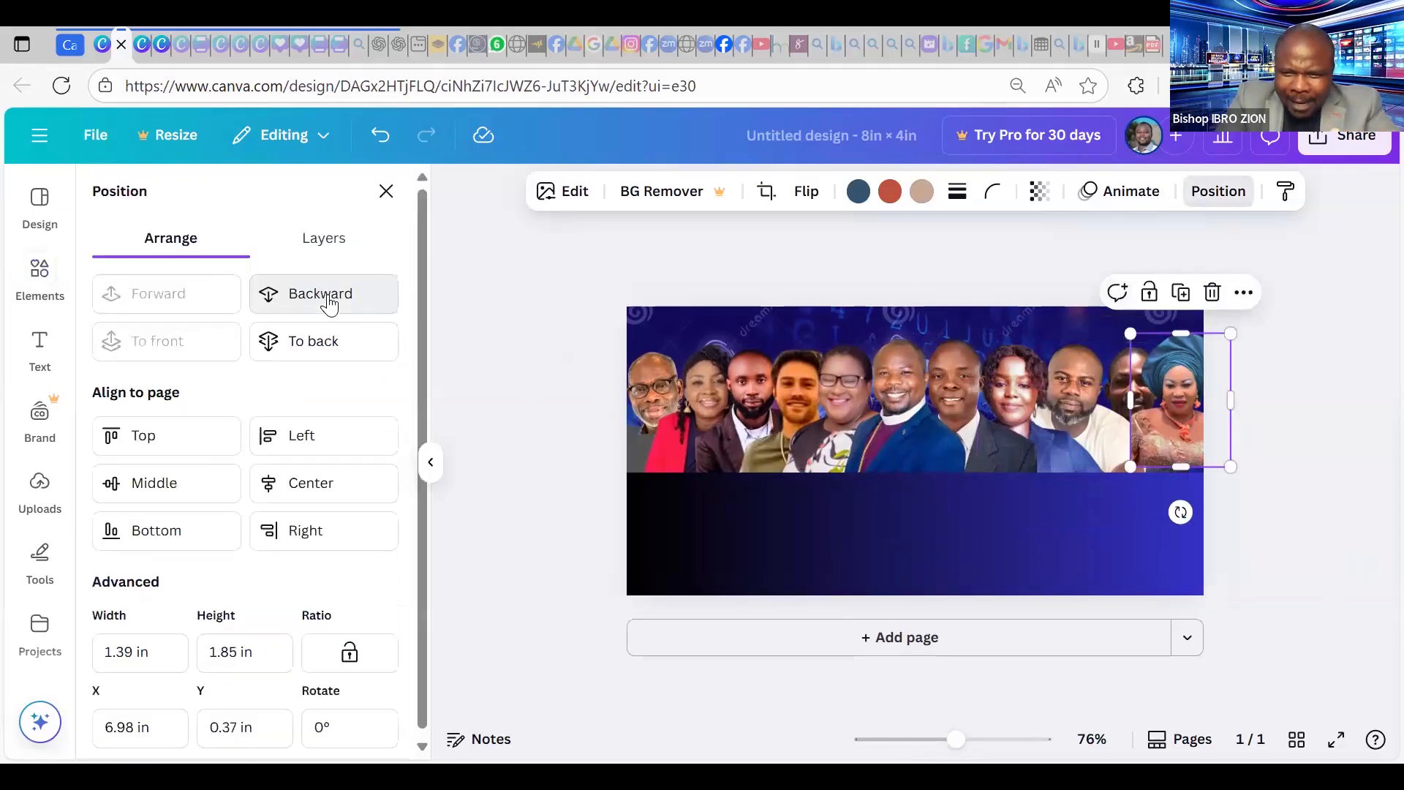
# Send the headwrap portrait behind its neighbouring man and enlarge it slightly.
pyautogui.click(253, 293)
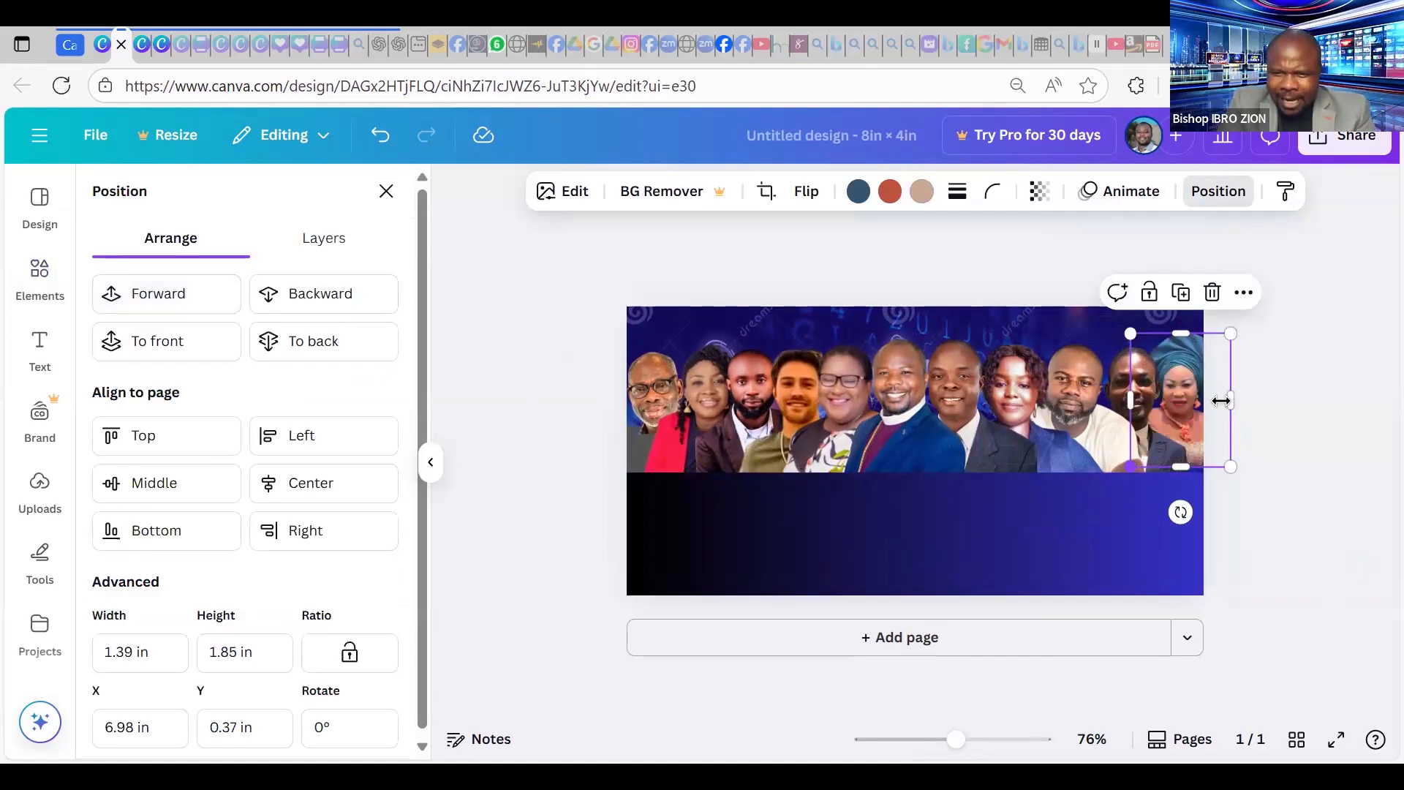
pyautogui.moveTo(1130, 469); pyautogui.dragTo(1112, 491)
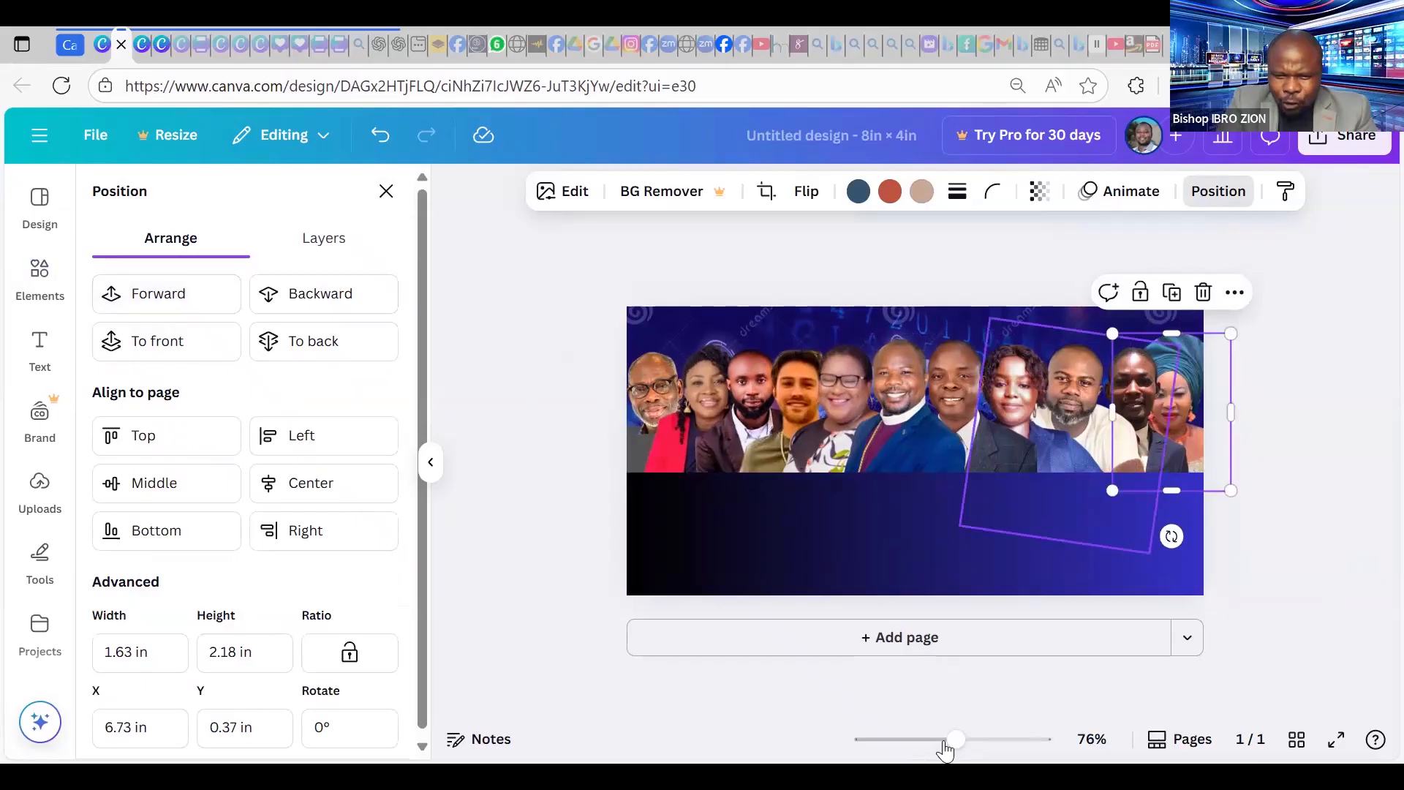
pyautogui.moveTo(959, 743); pyautogui.dragTo(974, 747)
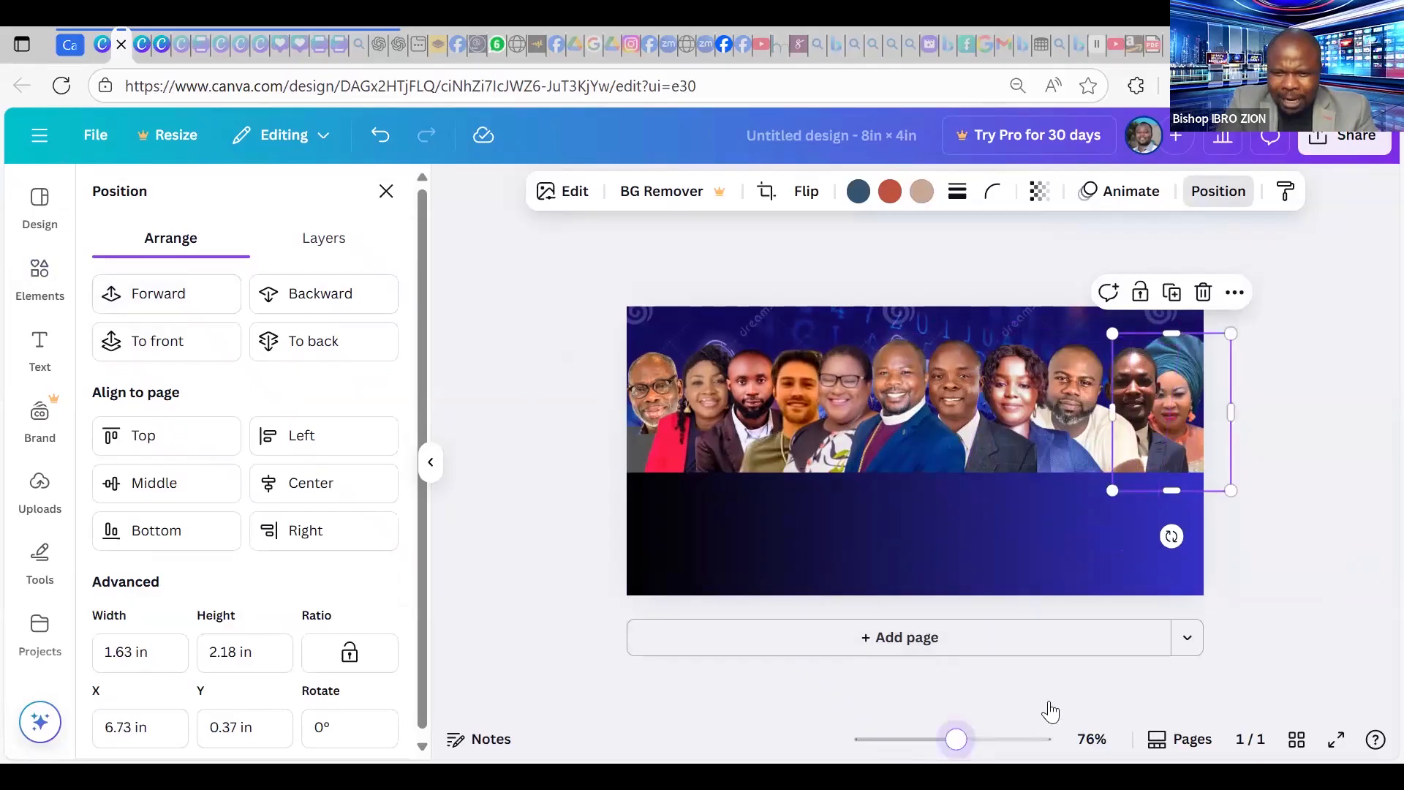
pyautogui.moveTo(975, 741); pyautogui.dragTo(988, 739)
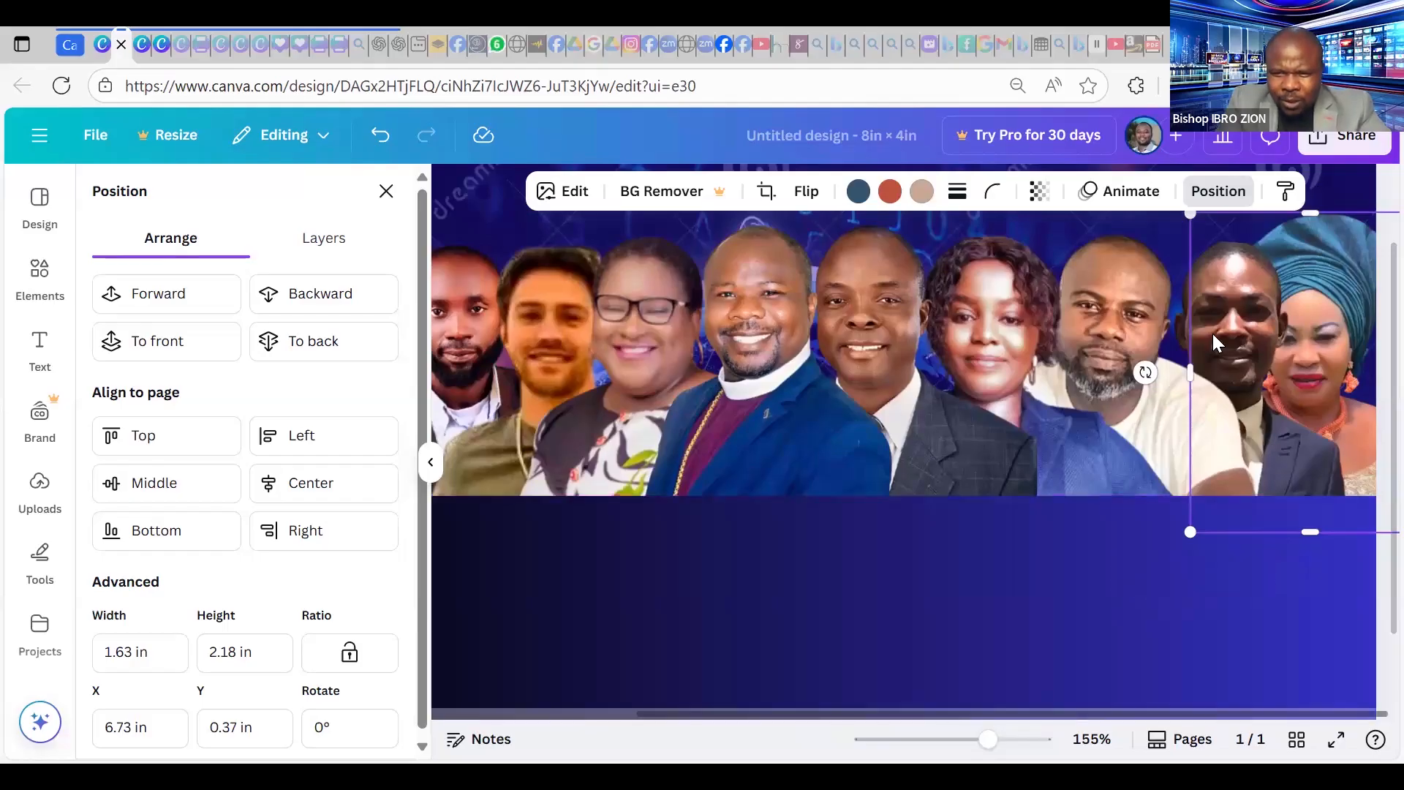
# Straighten the neighbouring portrait upright at 1.63 × 2.18 in, X 6.78 in, and realign the headwrap portrait.
pyautogui.click(1318, 469)
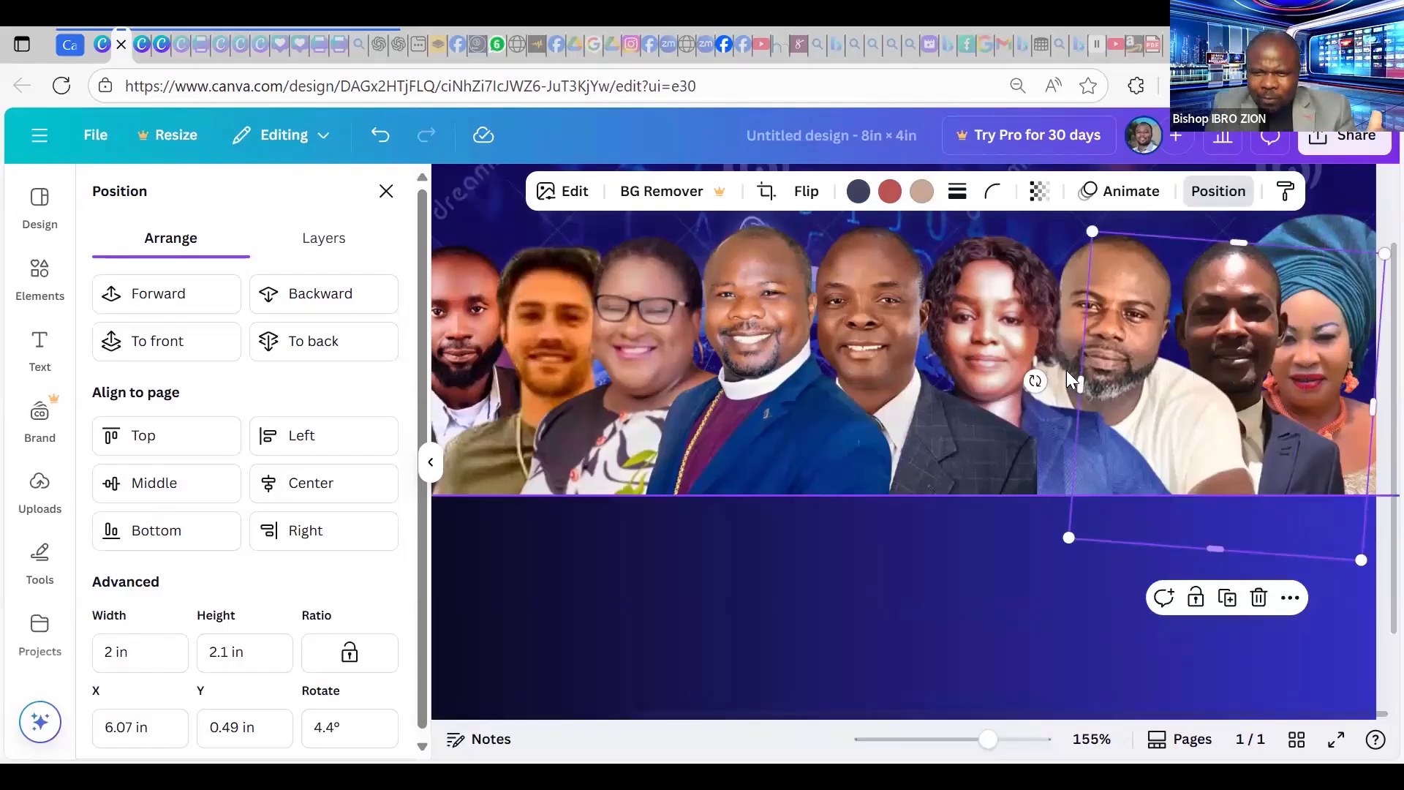
pyautogui.moveTo(1035, 380); pyautogui.dragTo(1042, 383)
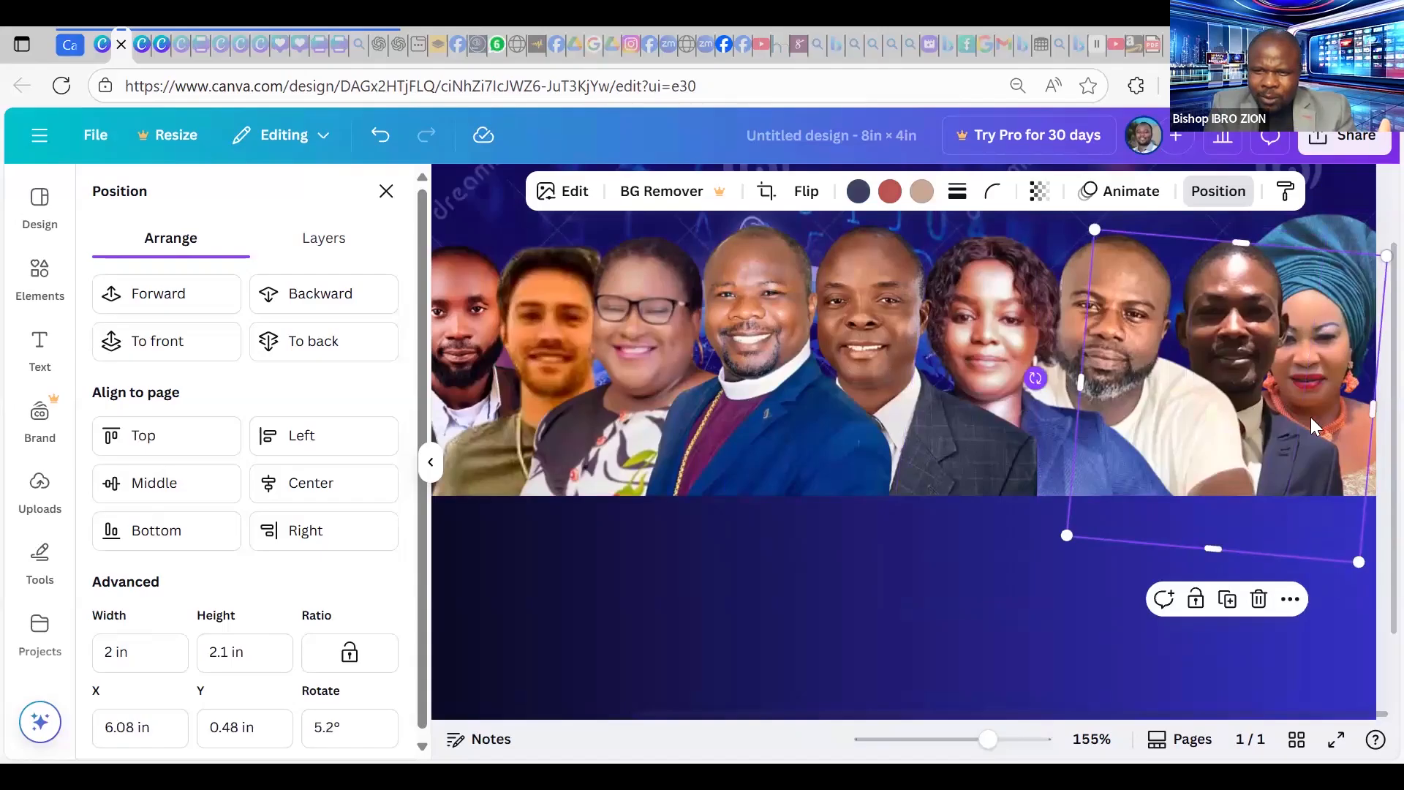
pyautogui.click(1323, 458)
pyautogui.moveTo(1323, 458); pyautogui.dragTo(1312, 459)
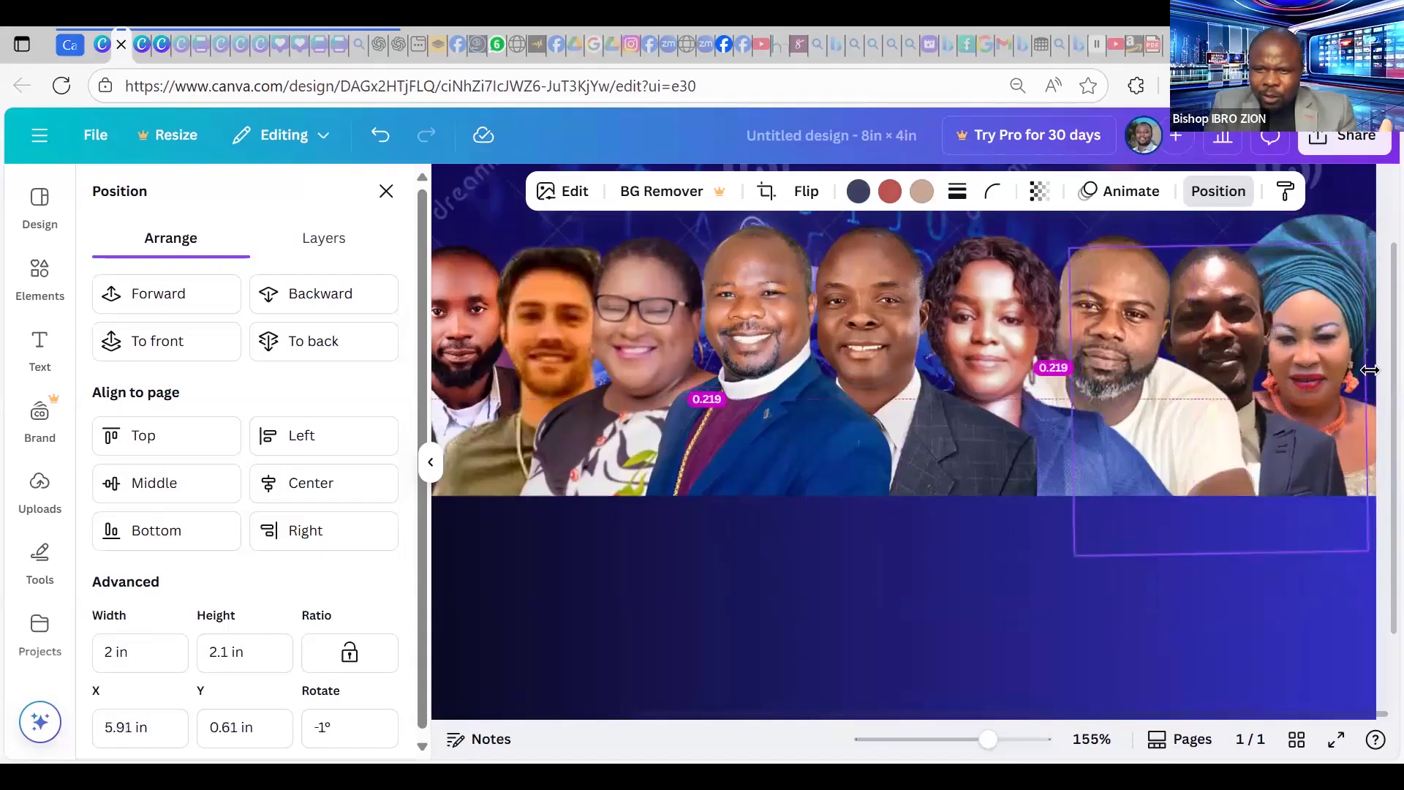
pyautogui.click(1339, 323)
pyautogui.moveTo(1372, 395); pyautogui.dragTo(1381, 387)
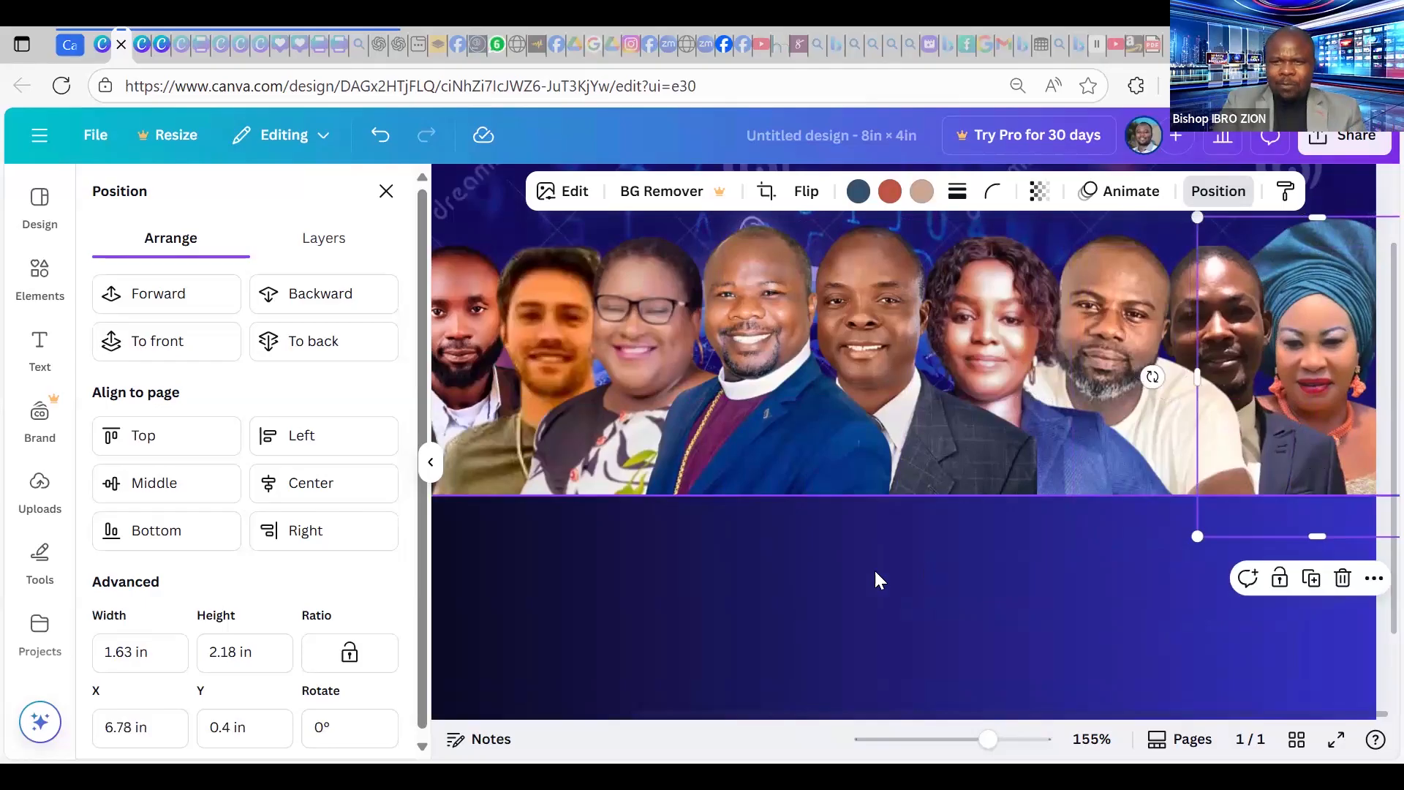
pyautogui.click(926, 571)
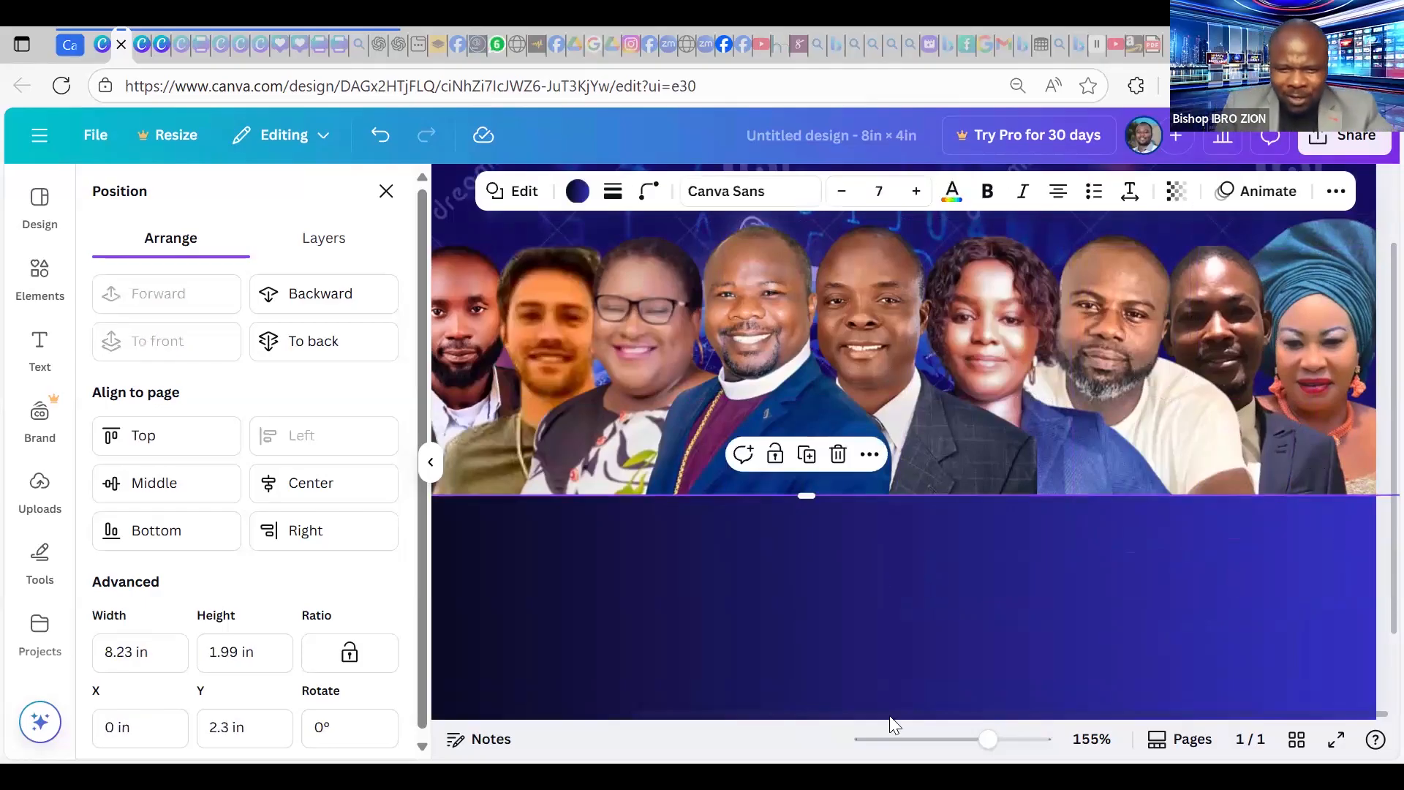
pyautogui.moveTo(971, 742); pyautogui.dragTo(960, 740)
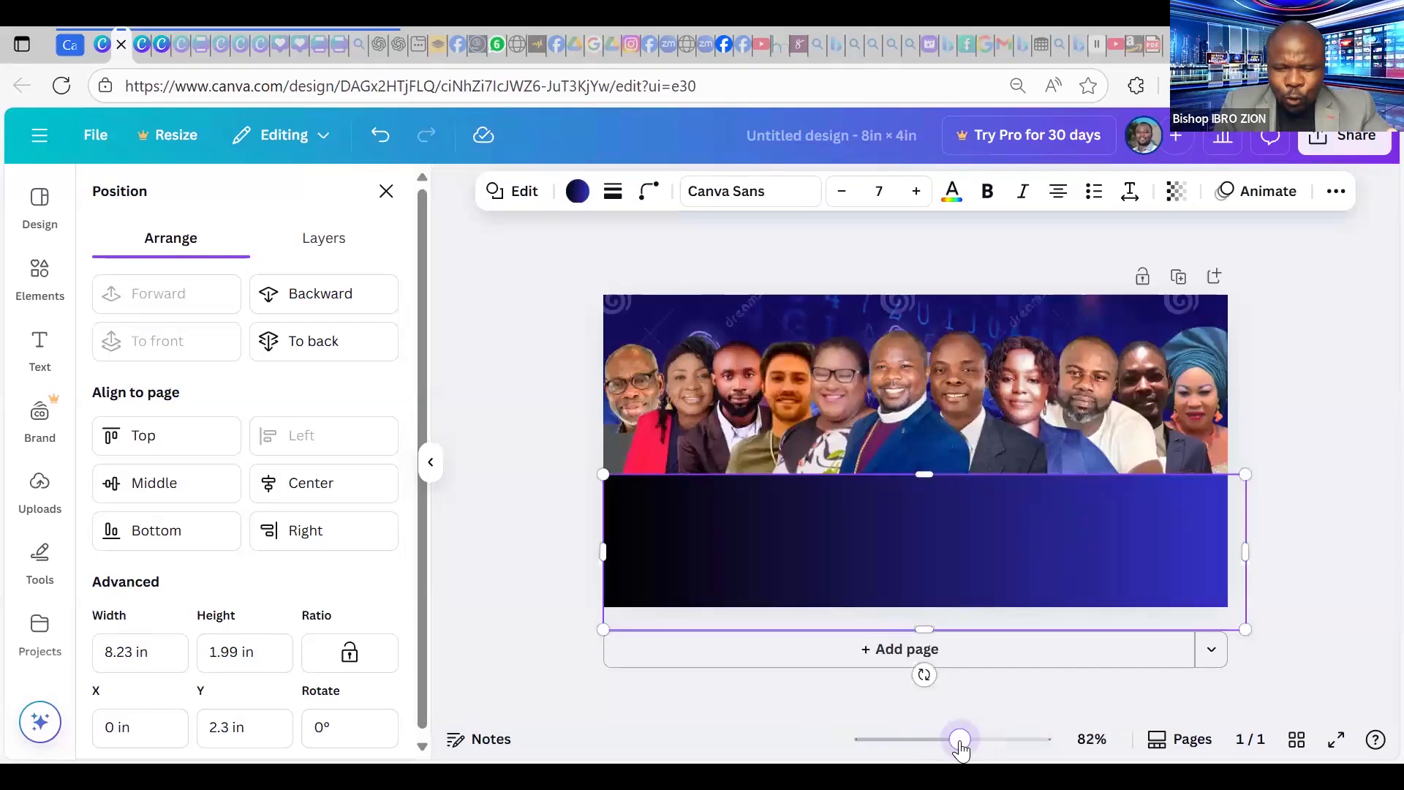
# Show the Elements library beside the finished eleven-portrait banner.
pyautogui.click(1340, 369)
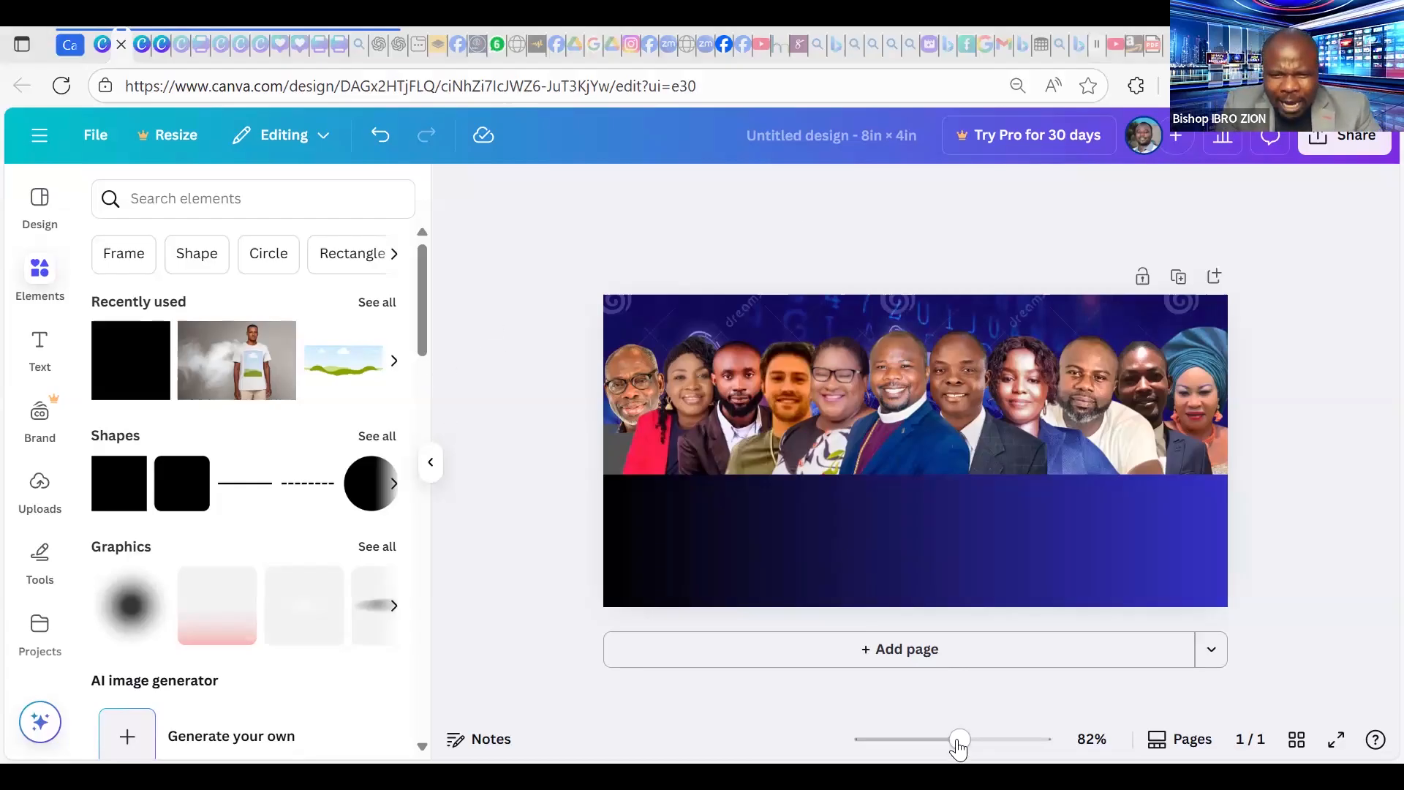
pyautogui.moveTo(959, 739); pyautogui.dragTo(968, 739)
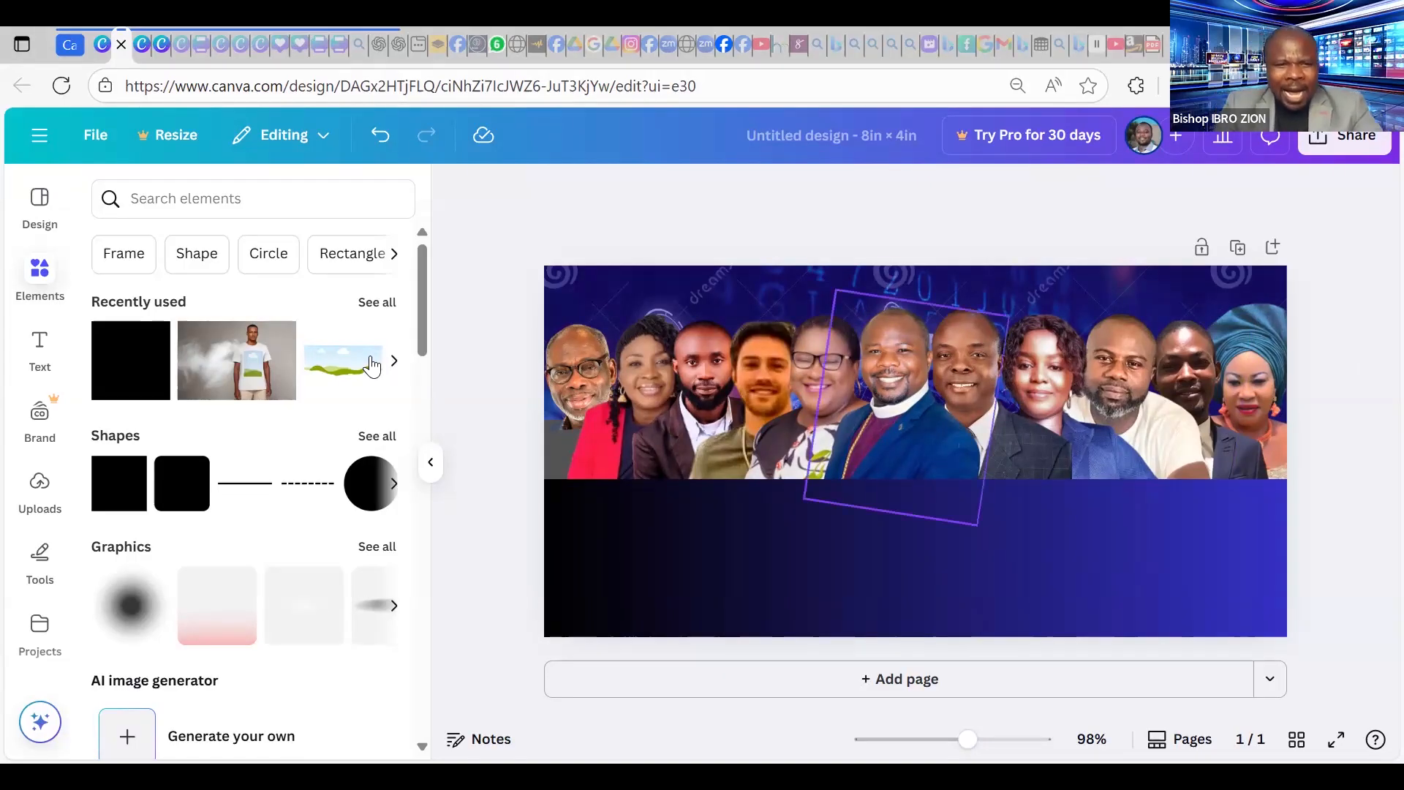
# Add a square and stretch it into a thin dark gray strip about 8.4 × 0.5 in across the banner.
pyautogui.click(120, 505)
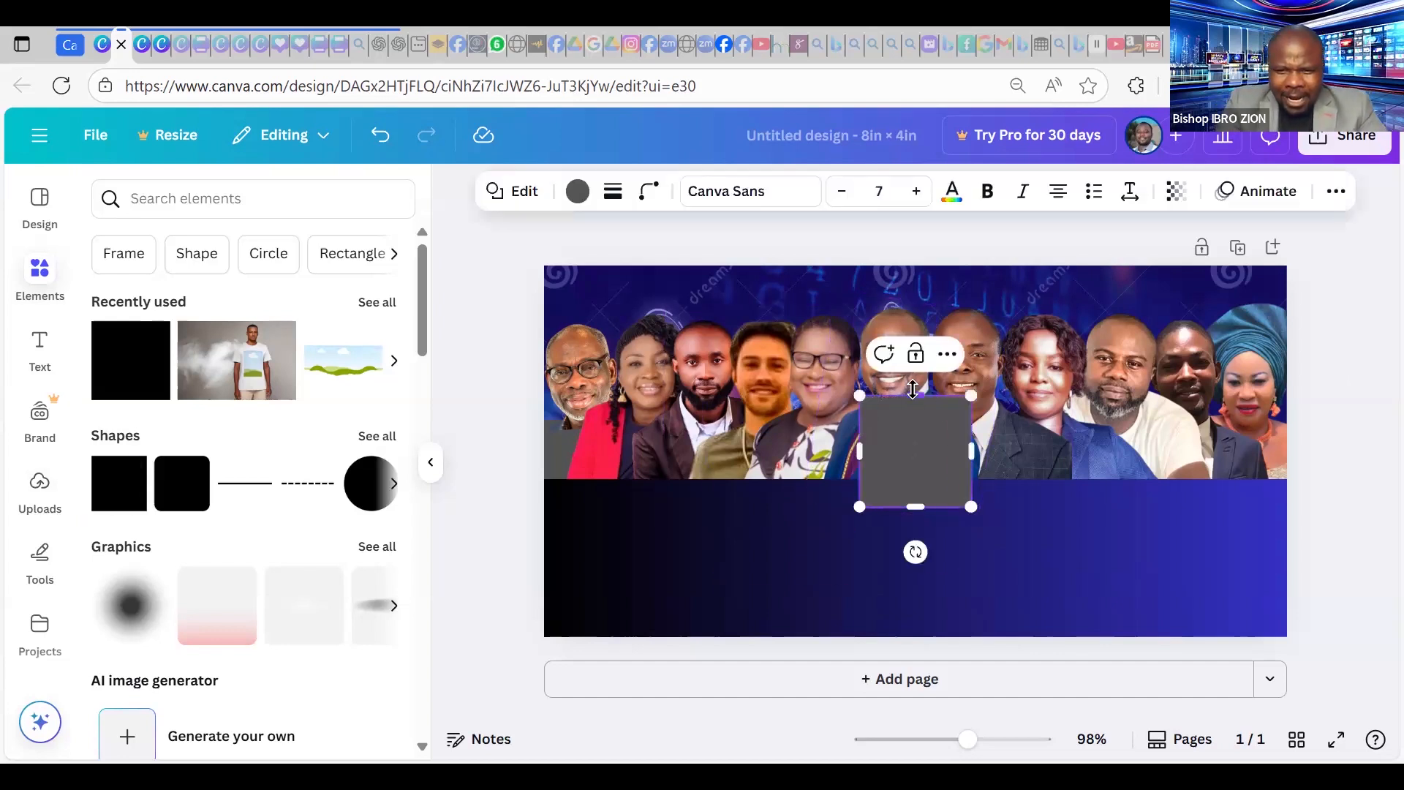
pyautogui.click(42, 275)
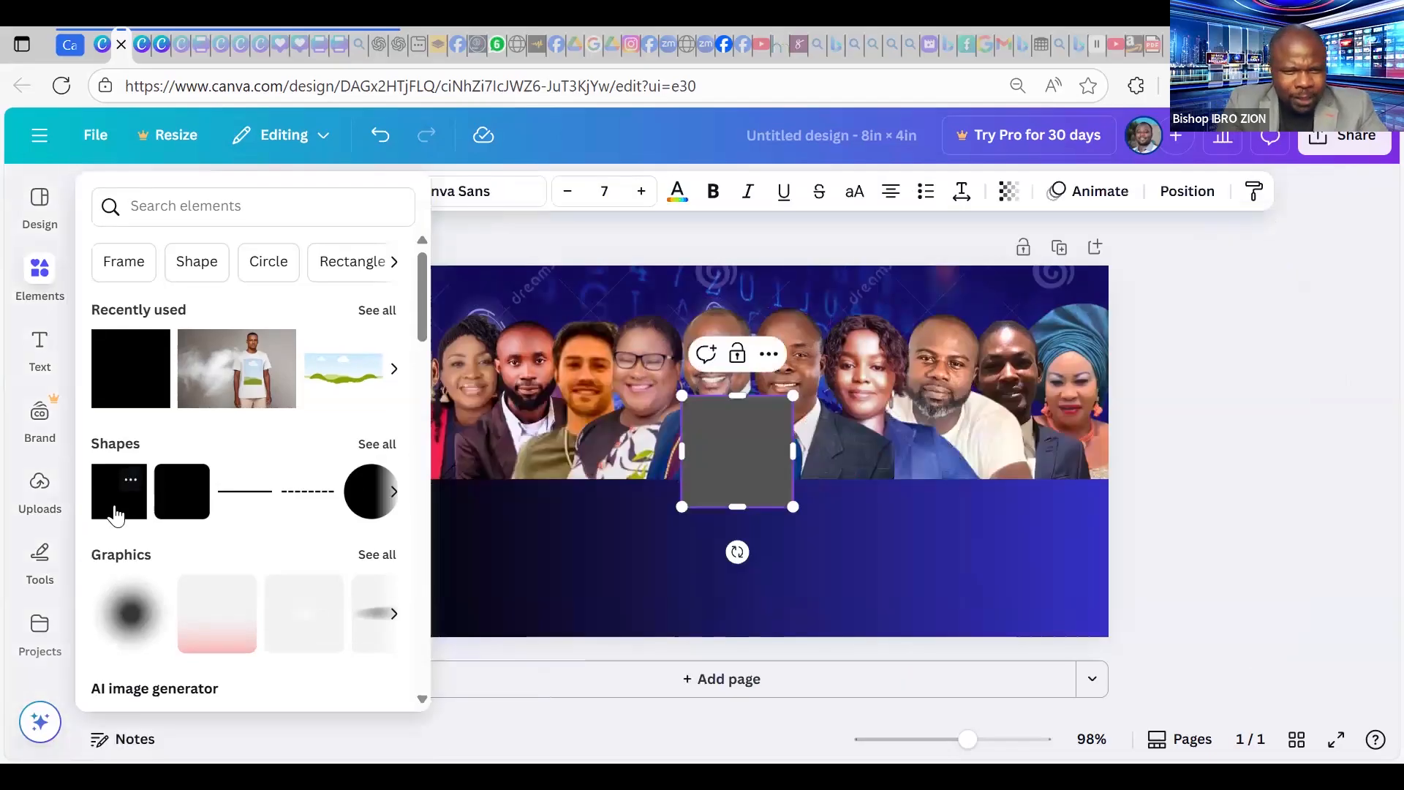
pyautogui.moveTo(746, 414); pyautogui.dragTo(1142, 484)
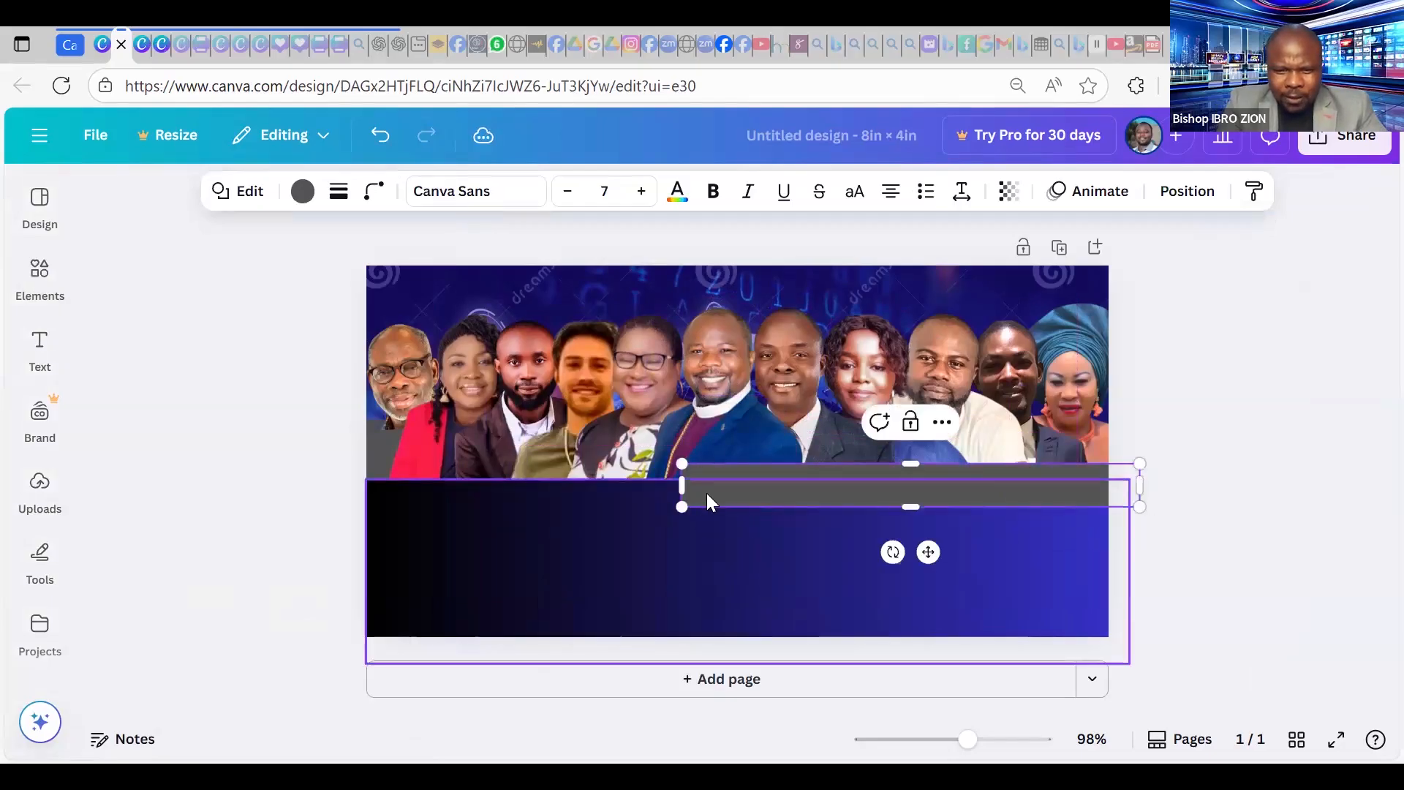
pyautogui.moveTo(683, 484); pyautogui.dragTo(323, 486)
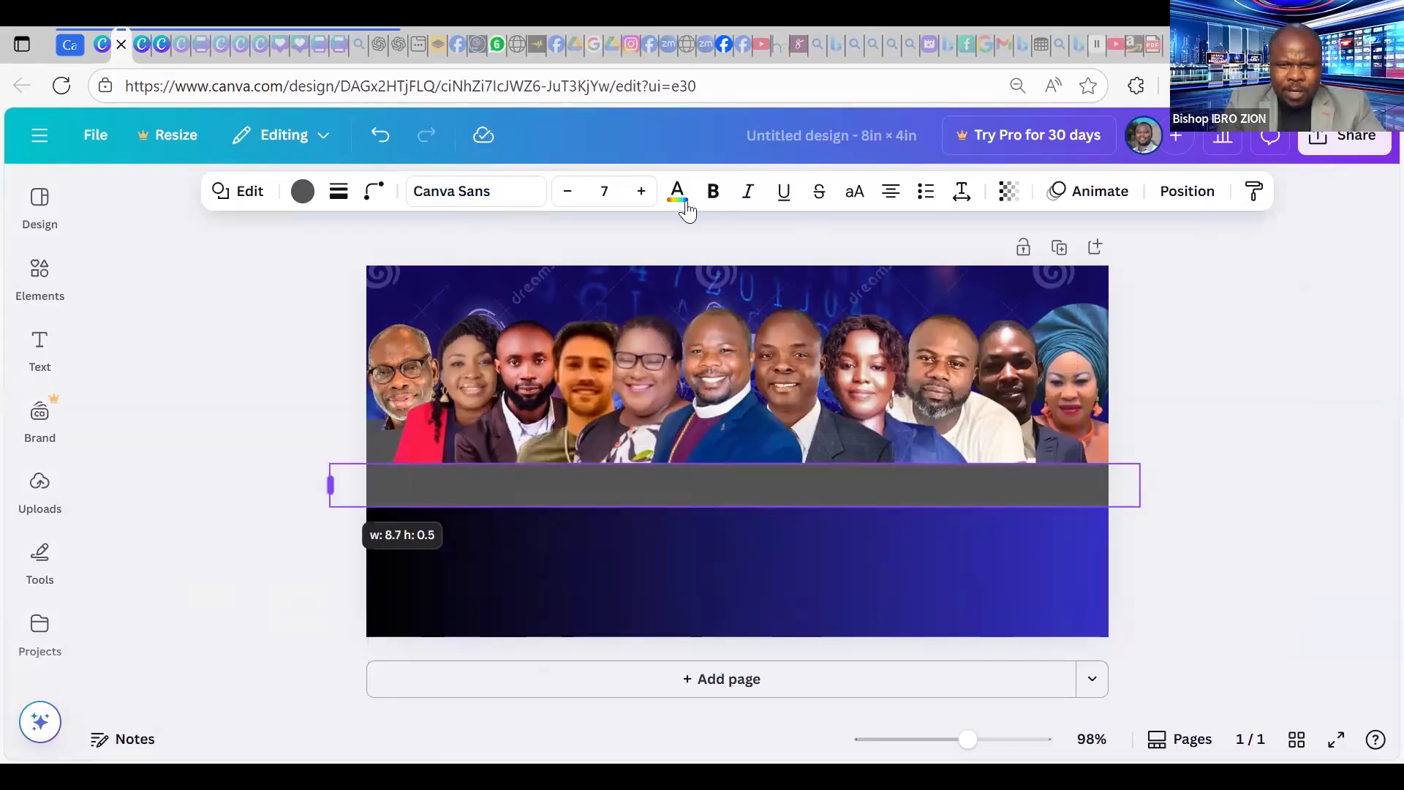
# Fill the strip with light orange after briefly trying bright red.
pyautogui.click(303, 193)
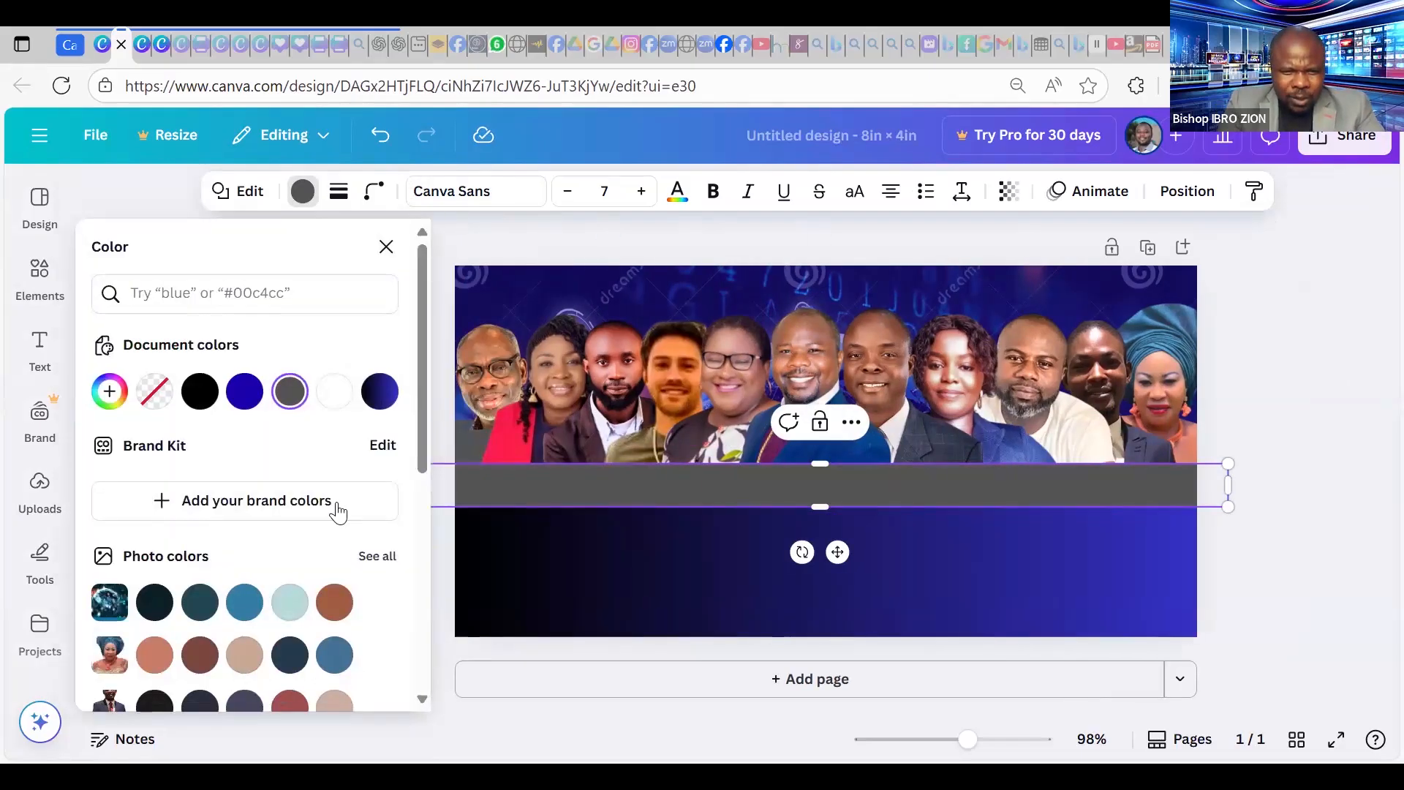
pyautogui.scroll(-5, 338, 511)
pyautogui.scroll(-2, 313, 477)
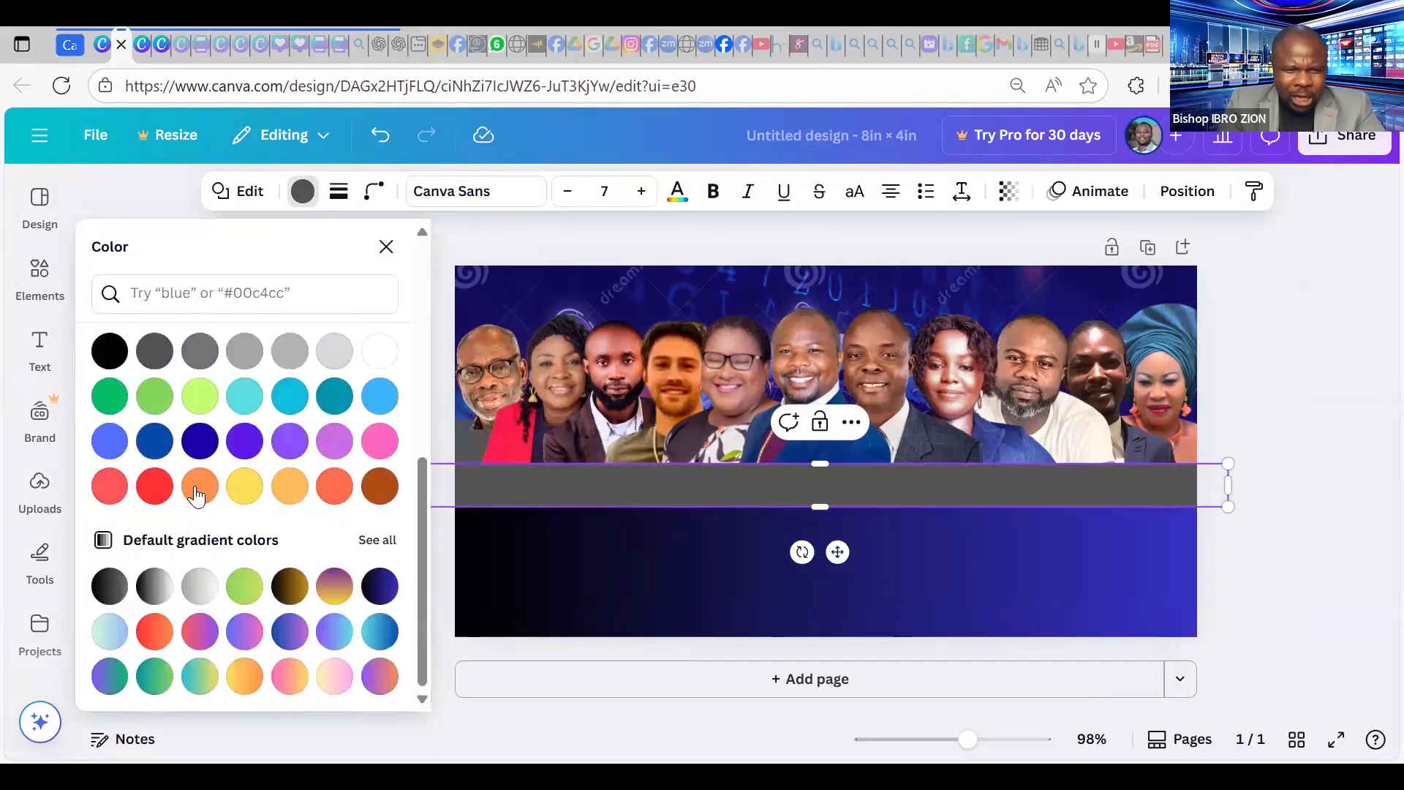
pyautogui.click(155, 496)
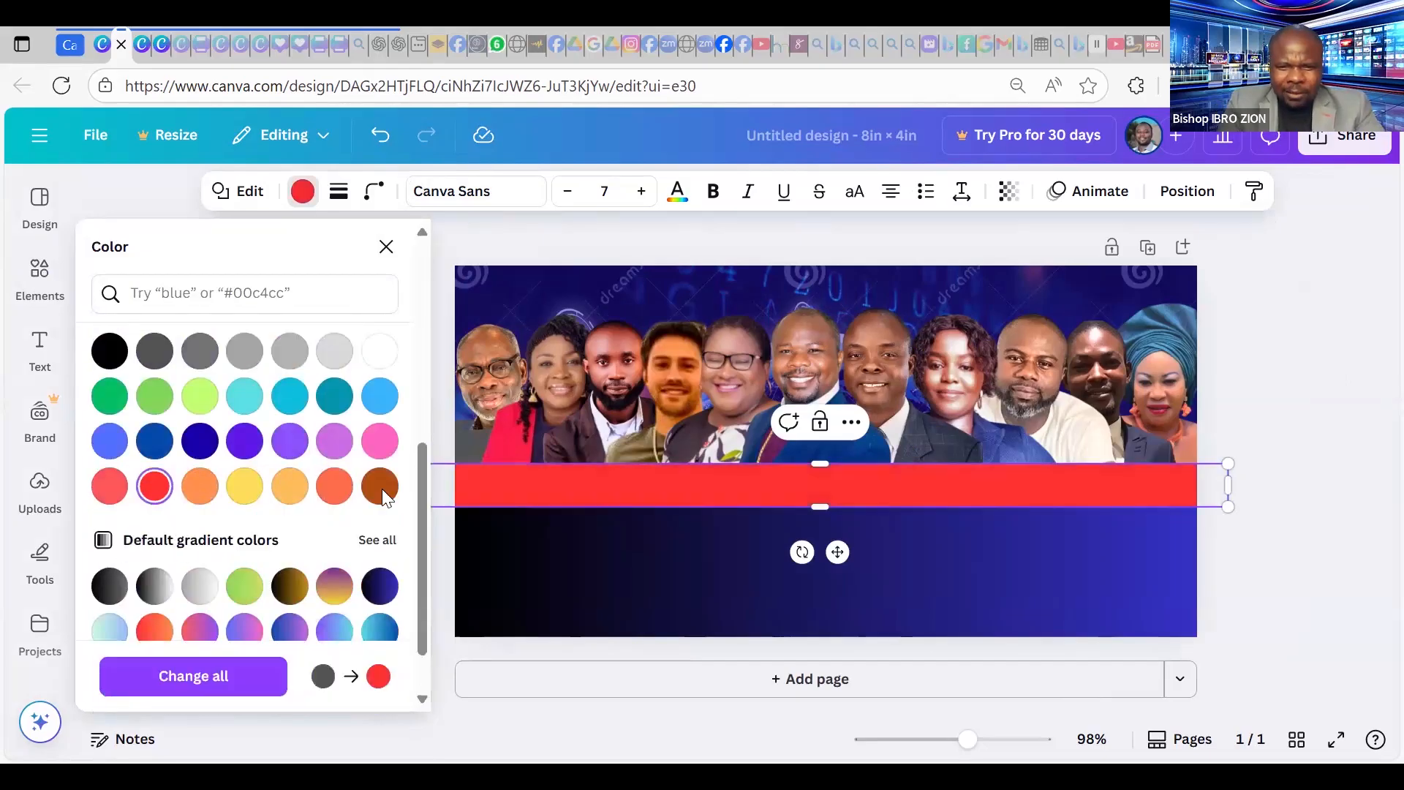
pyautogui.click(1301, 379)
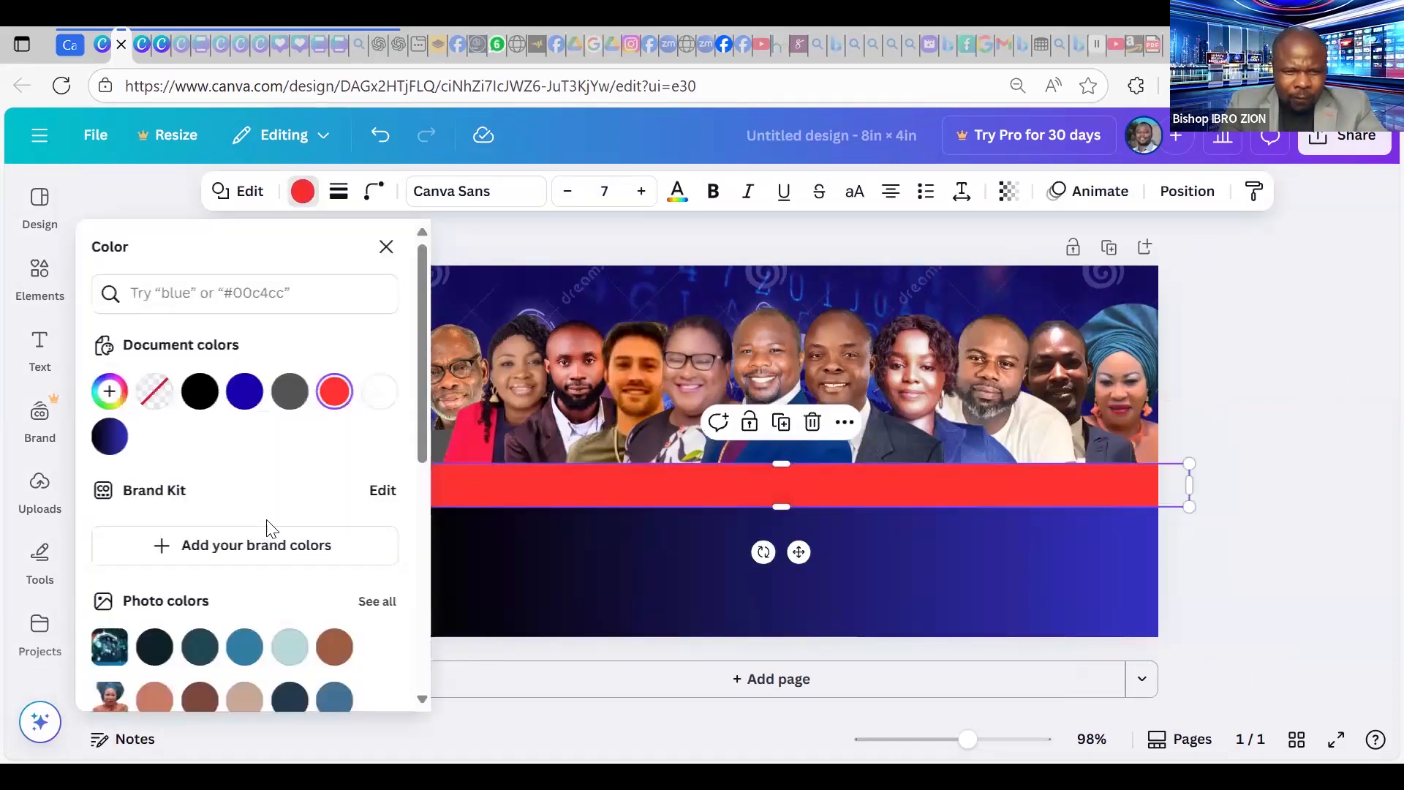
pyautogui.scroll(-3, 266, 527)
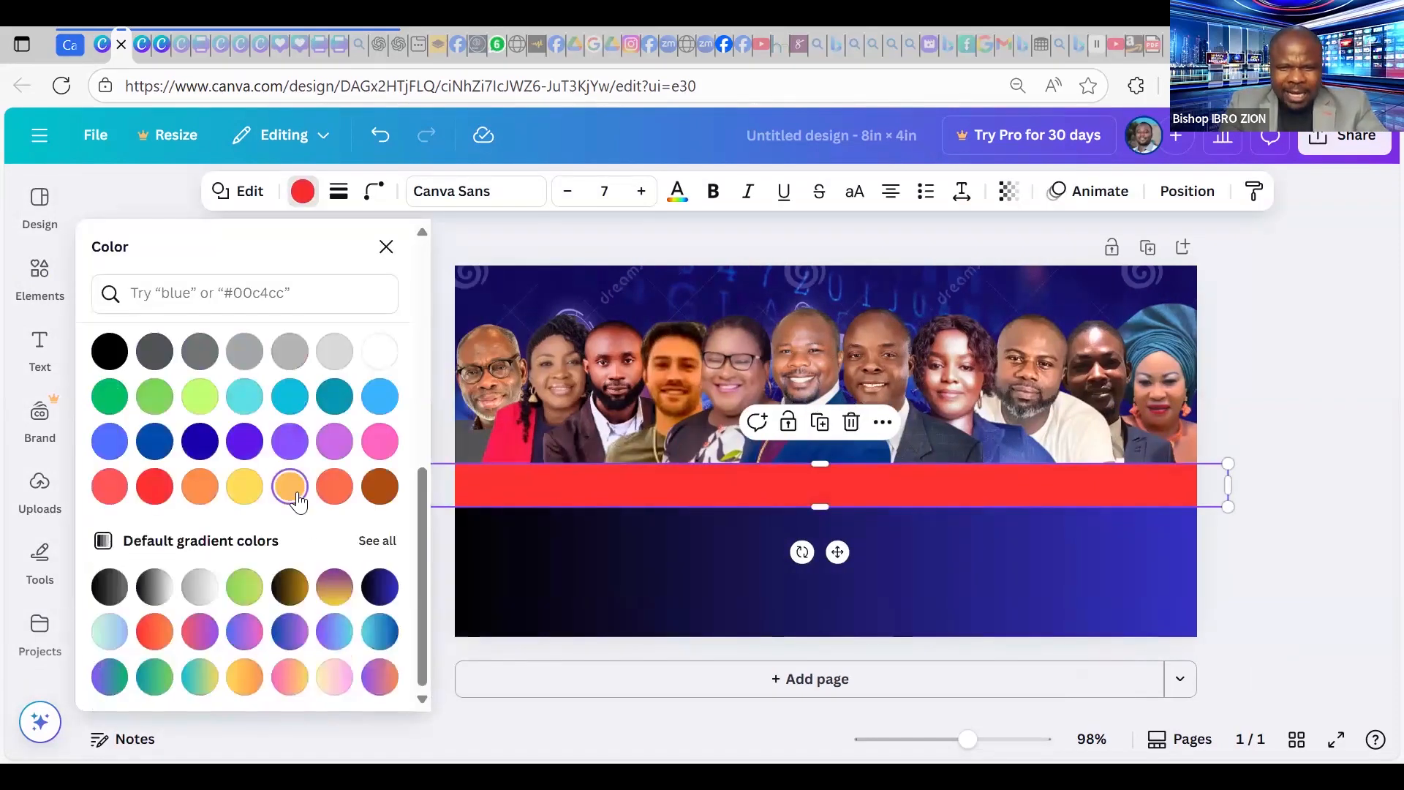
pyautogui.click(291, 487)
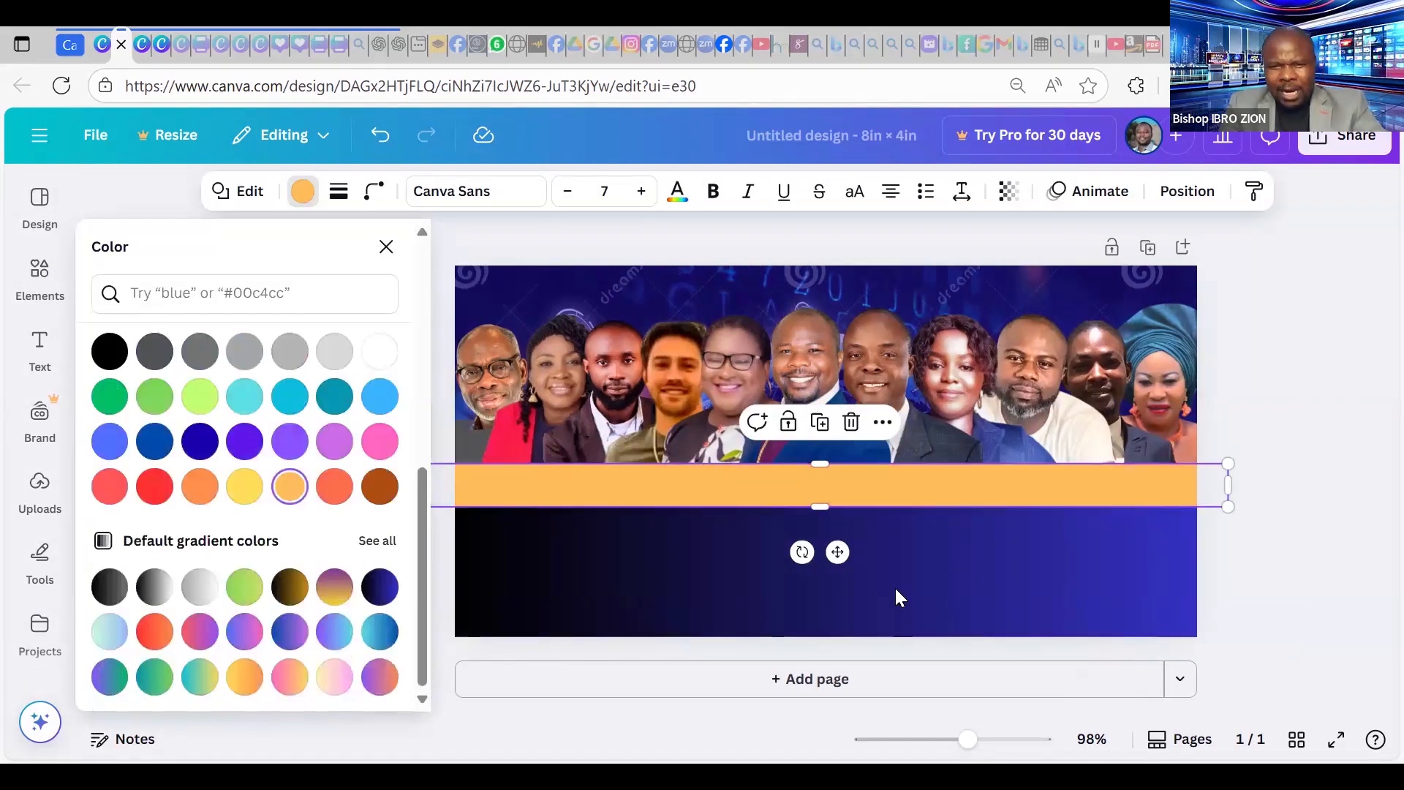
pyautogui.click(1261, 357)
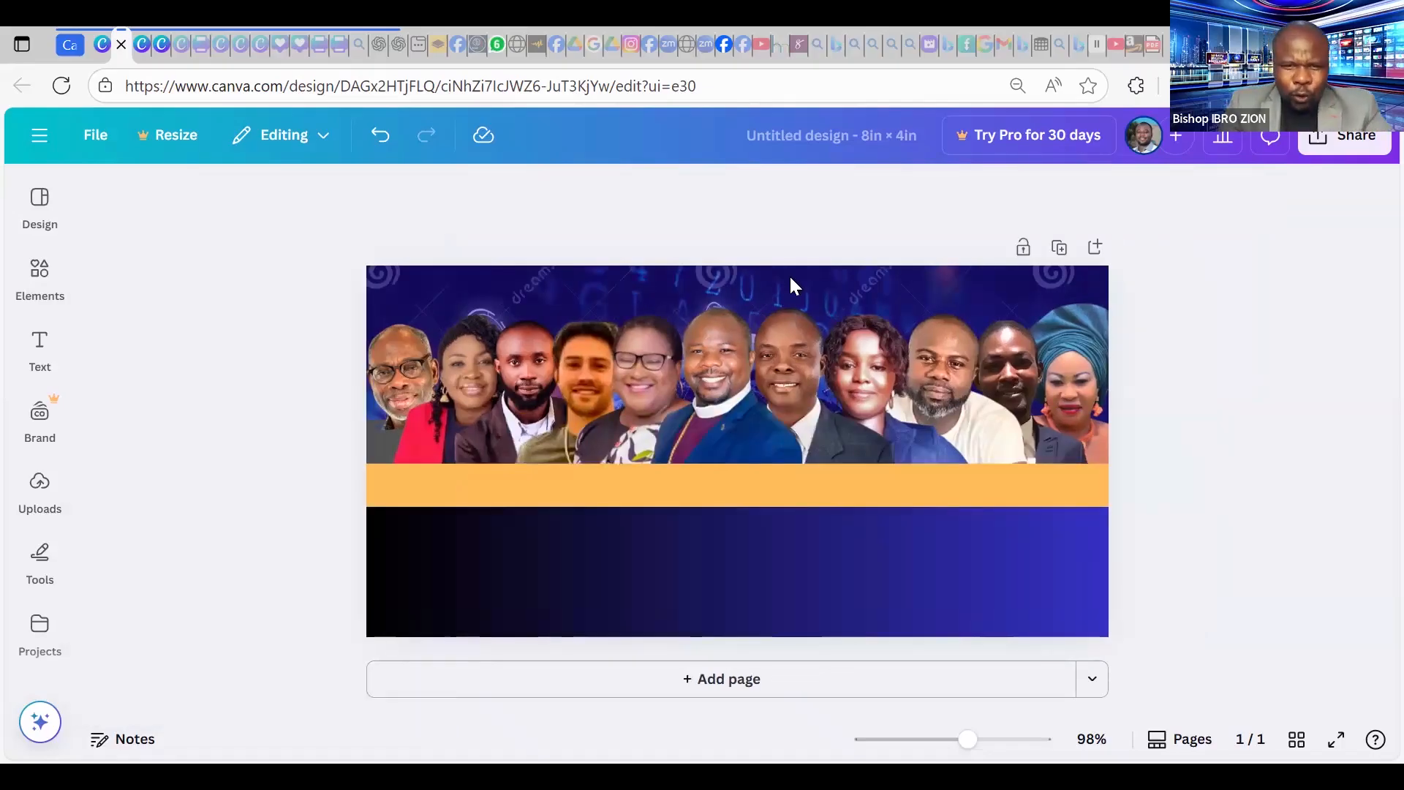
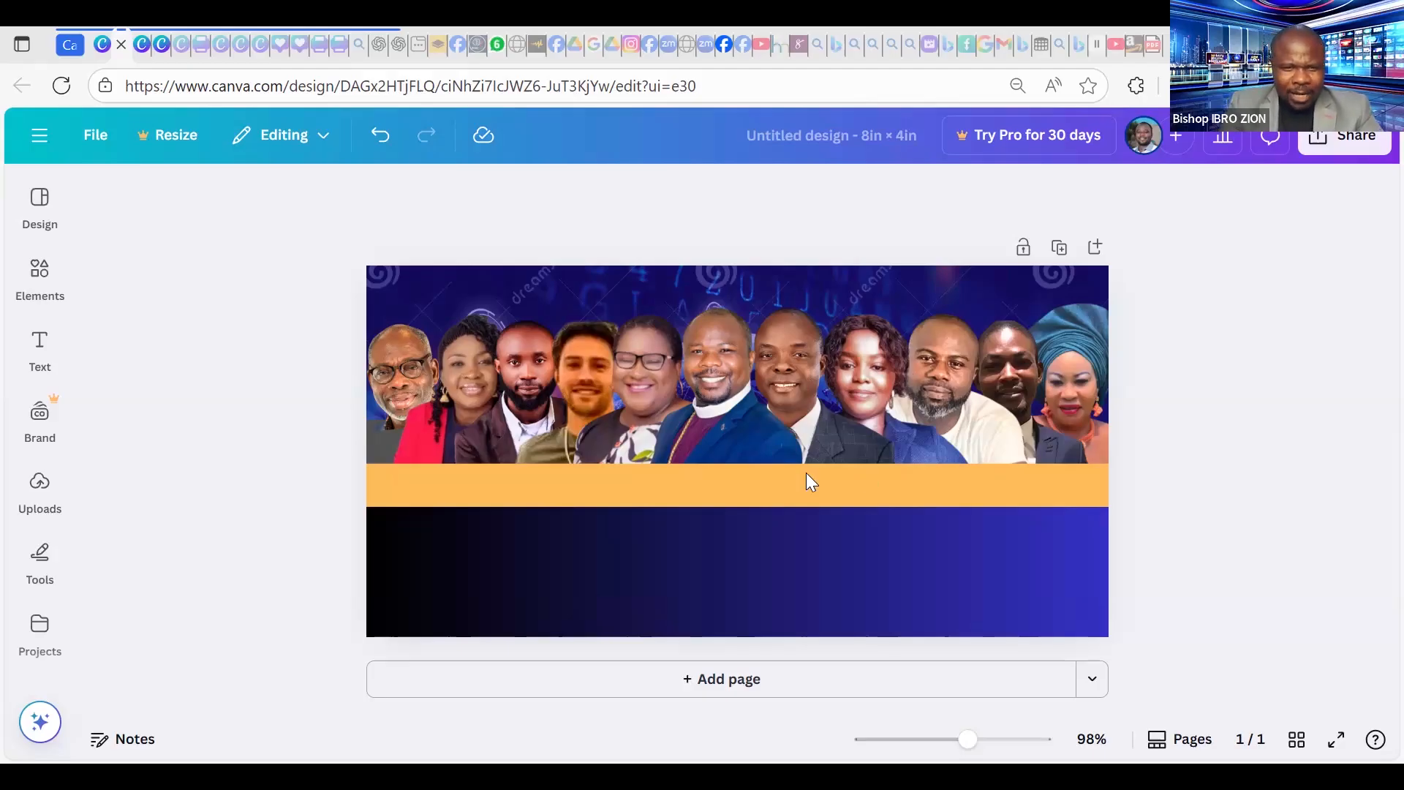
# Recolour the thin strip under the portraits from light orange to the default red.
pyautogui.click(297, 197)
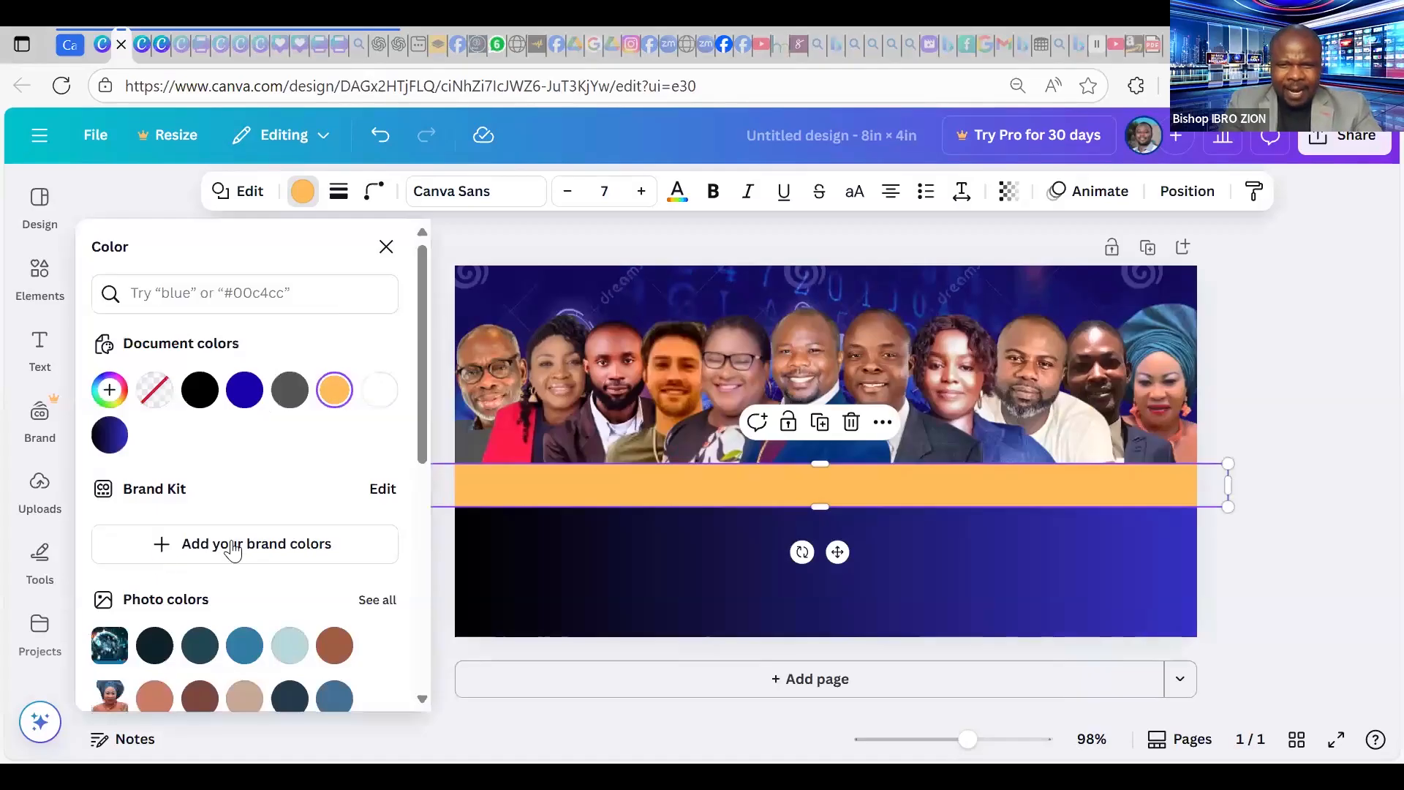
pyautogui.scroll(-5, 233, 550)
pyautogui.click(154, 550)
pyautogui.press('Escape')
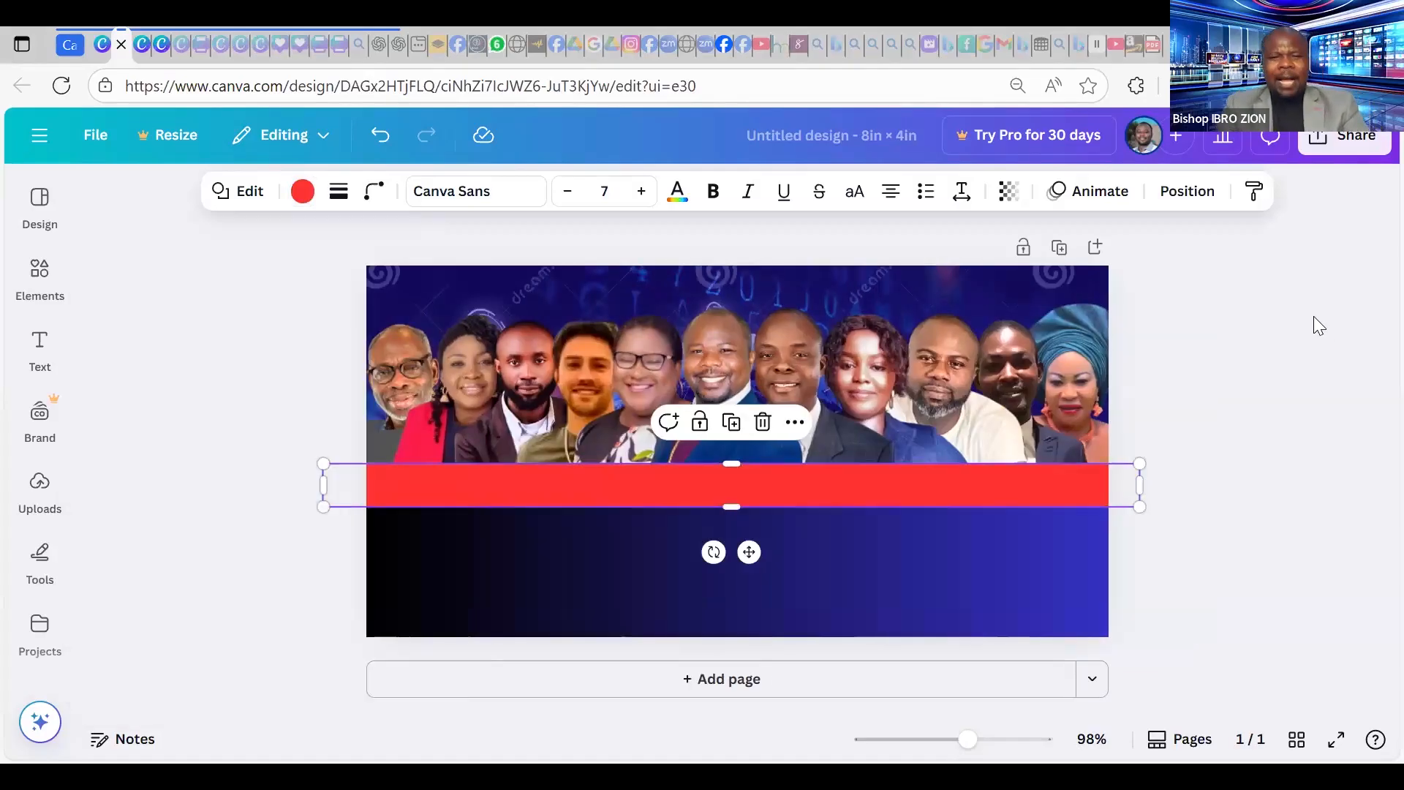
pyautogui.click(1314, 318)
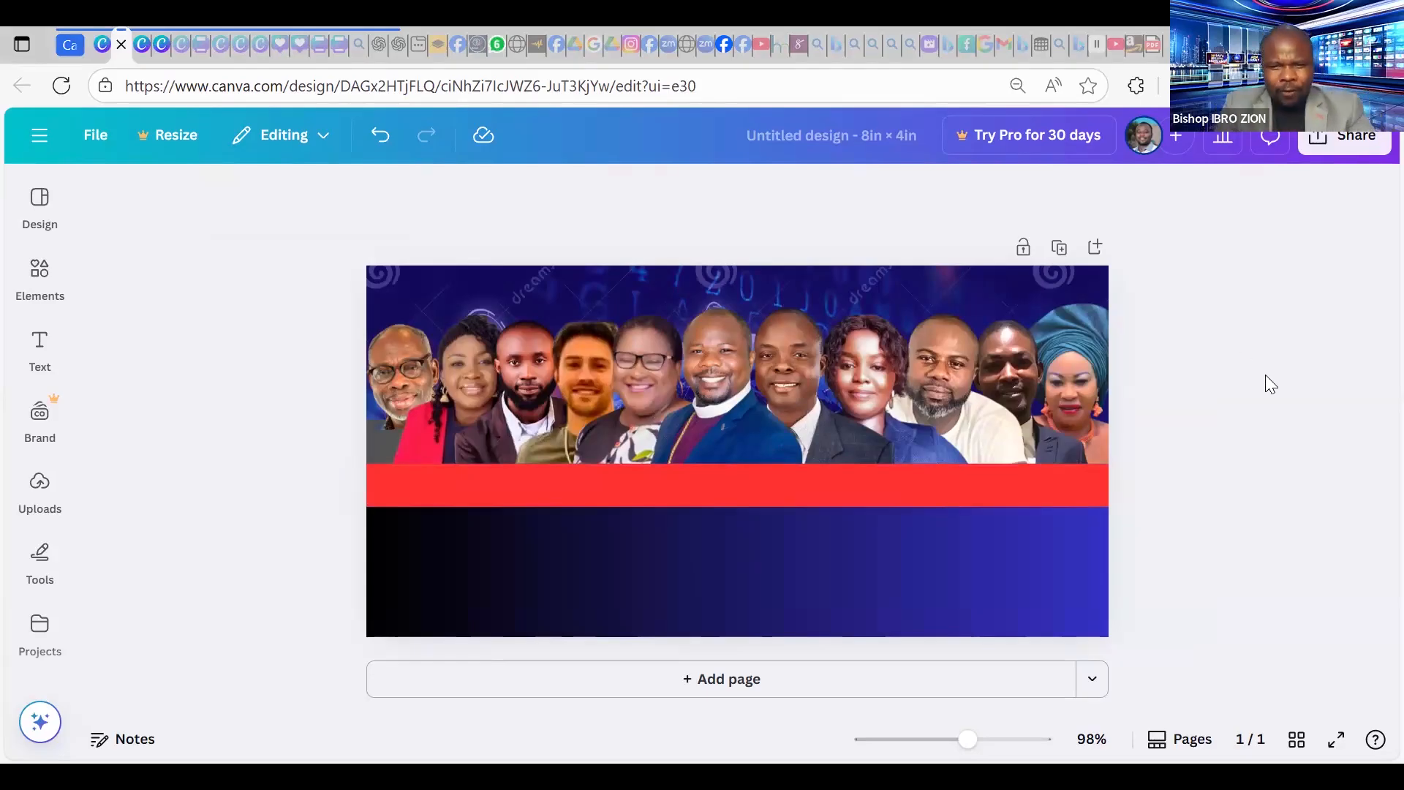
pyautogui.click(900, 484)
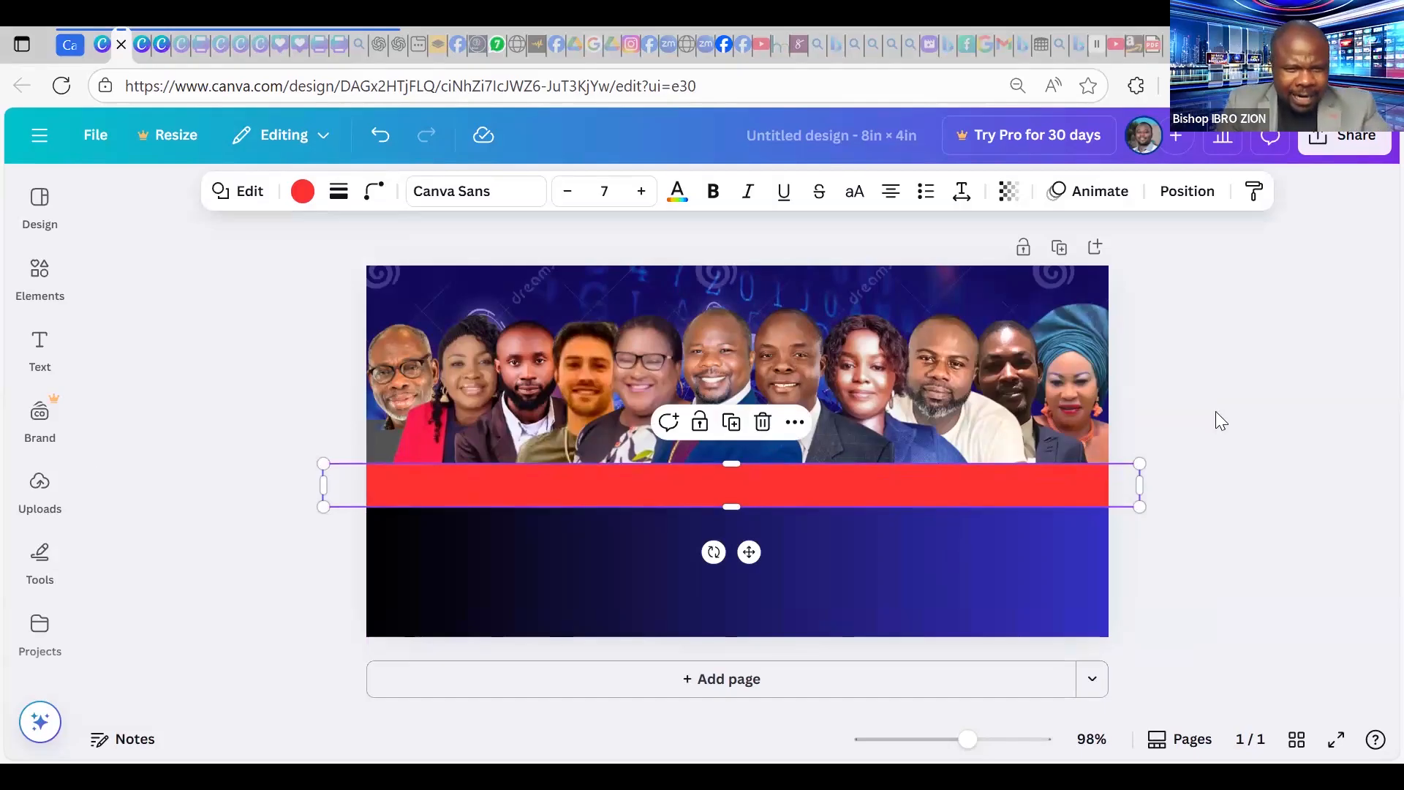
pyautogui.click(837, 562)
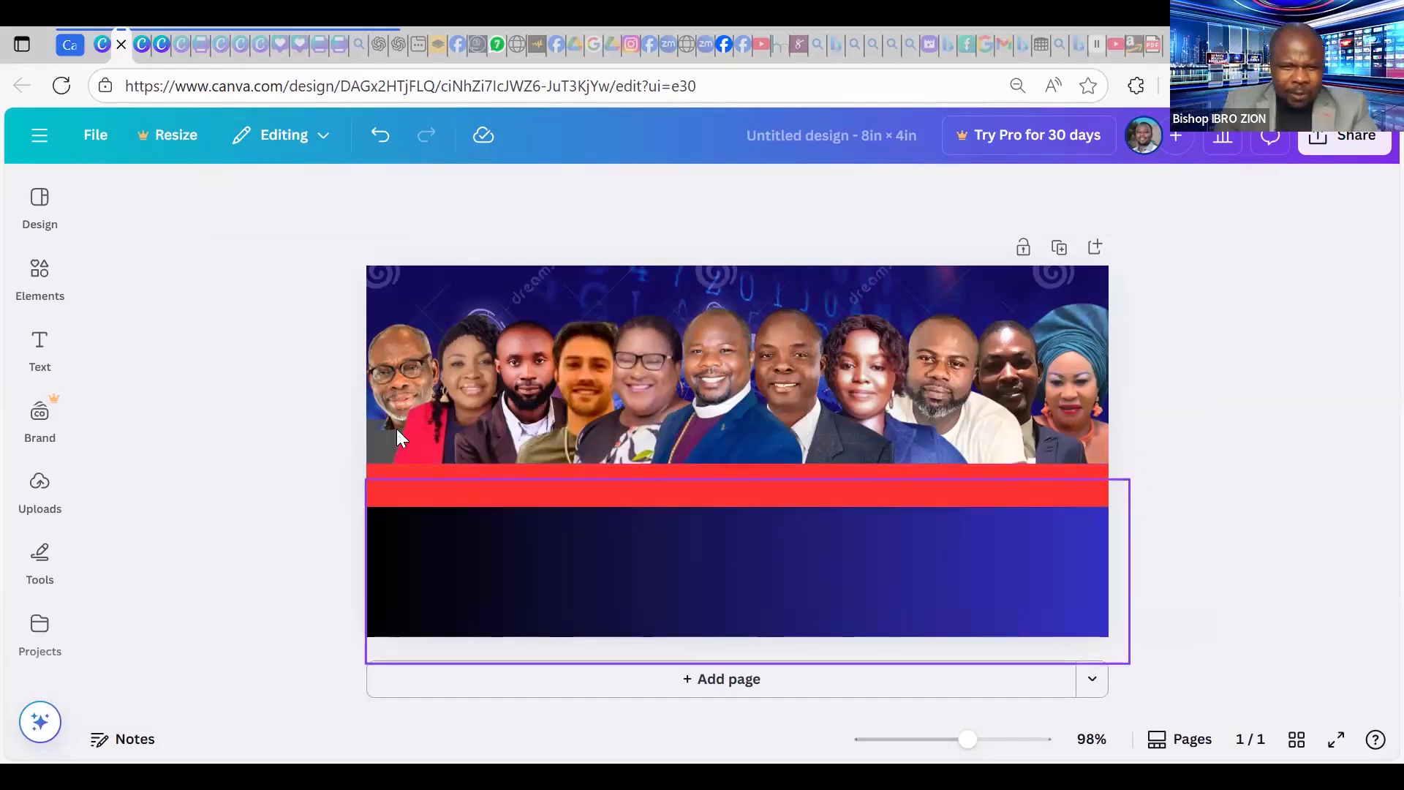
# Add a subheading text box and move it onto the red strip.
pyautogui.click(41, 362)
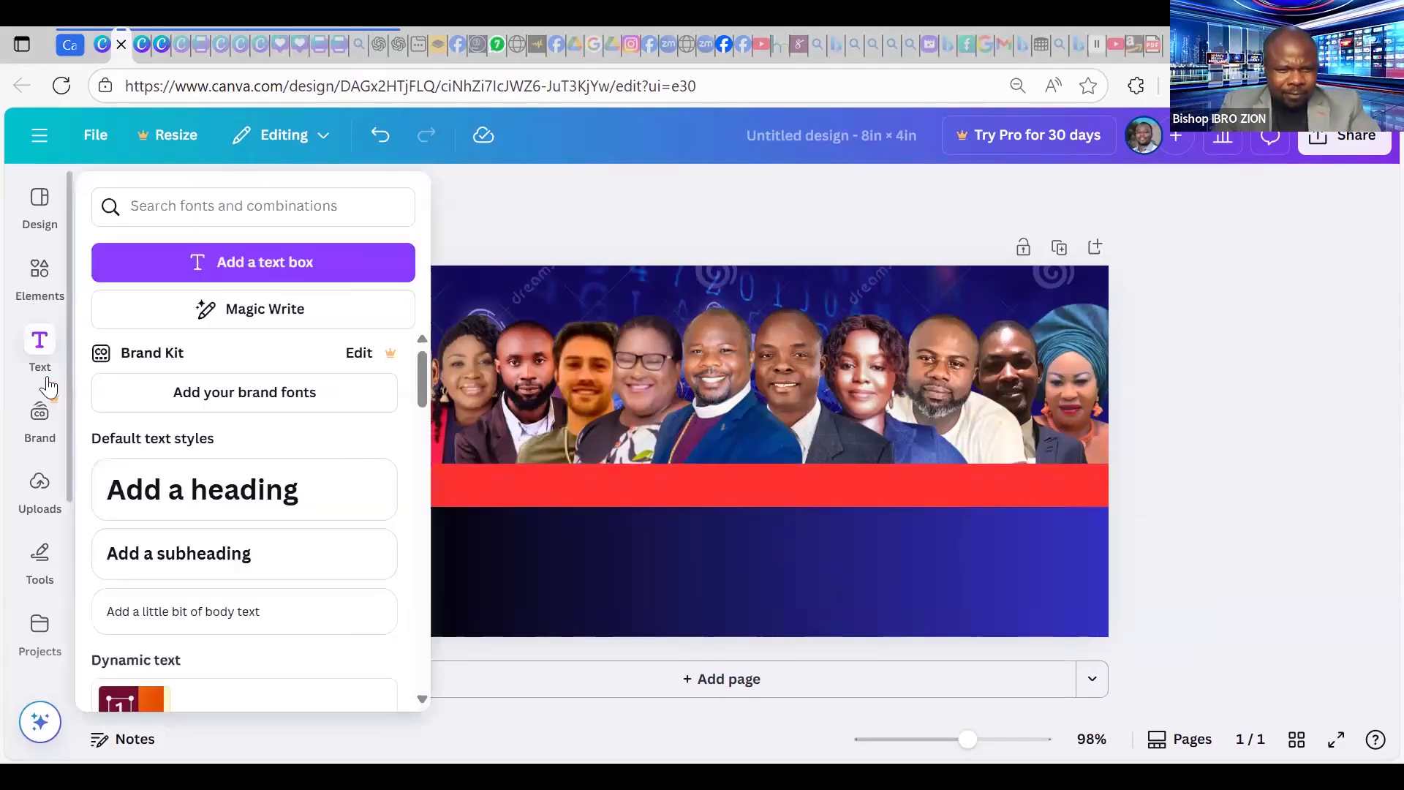
pyautogui.click(27, 515)
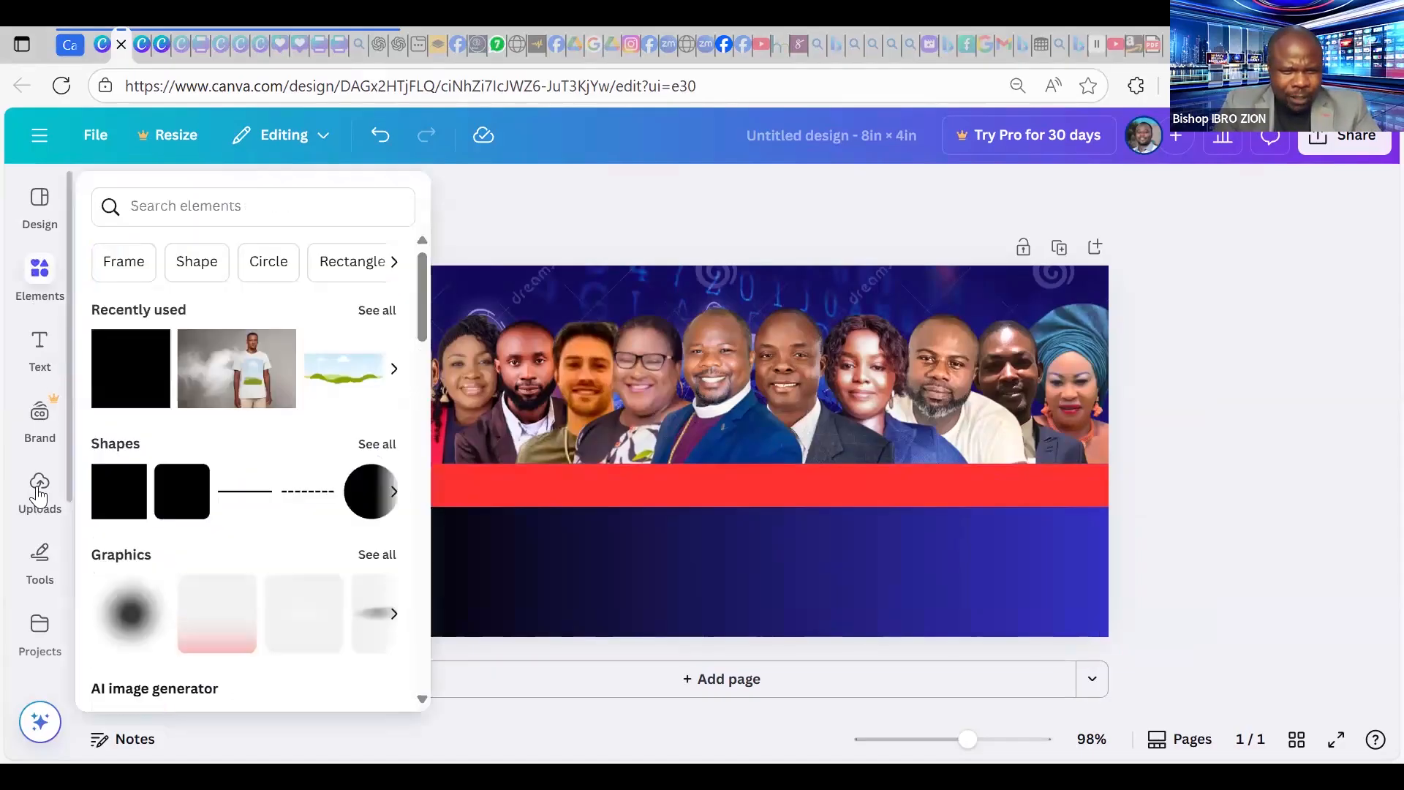
pyautogui.click(40, 364)
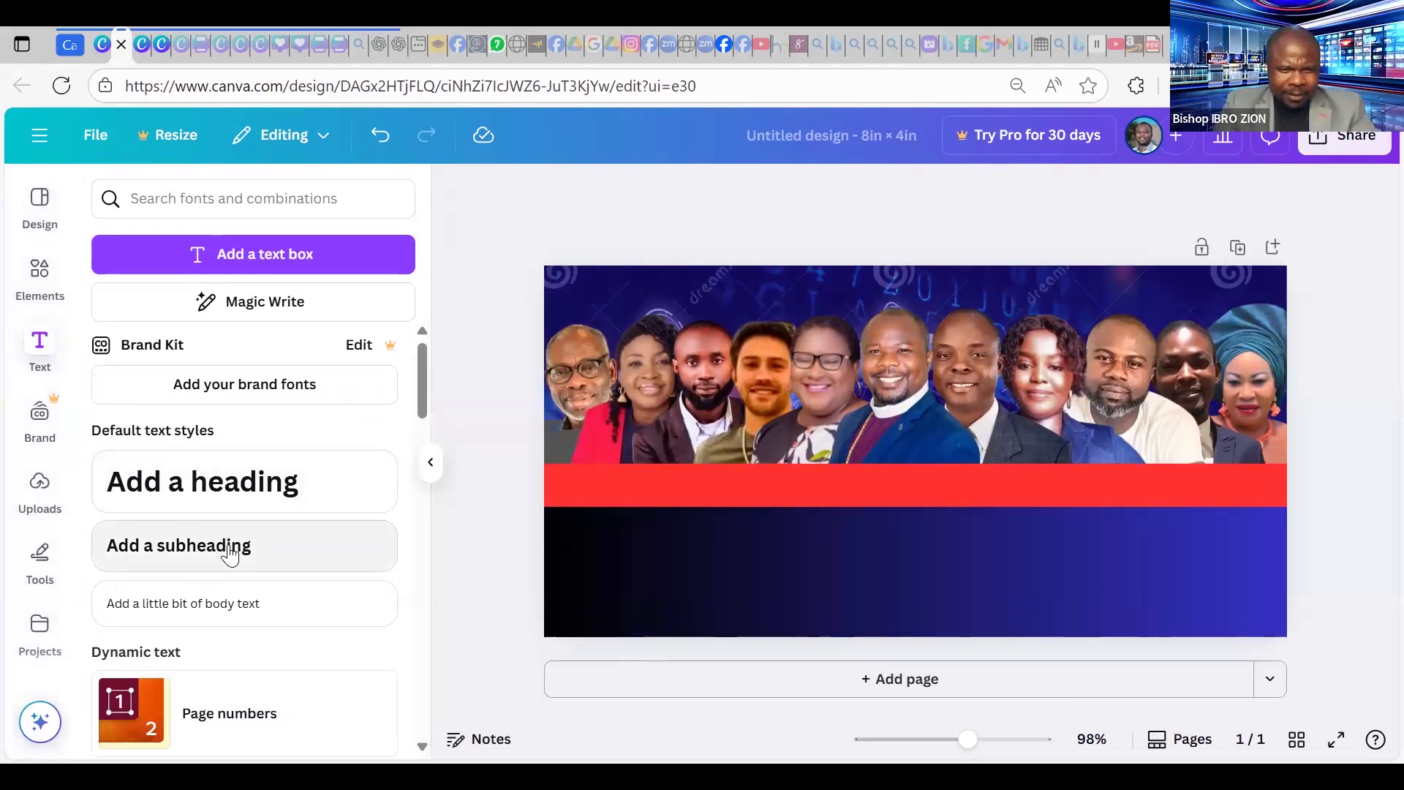
pyautogui.click(228, 550)
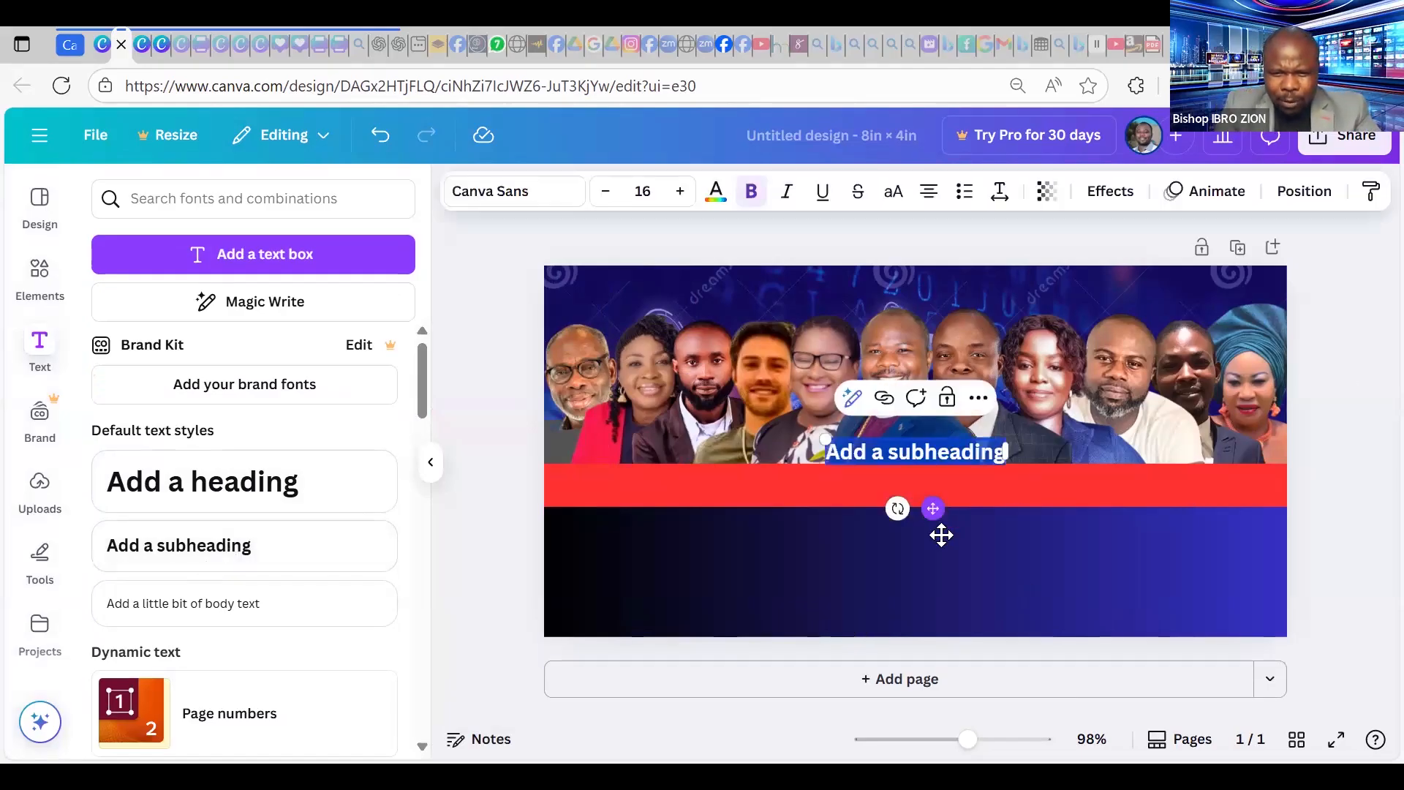
pyautogui.moveTo(923, 532); pyautogui.dragTo(912, 530)
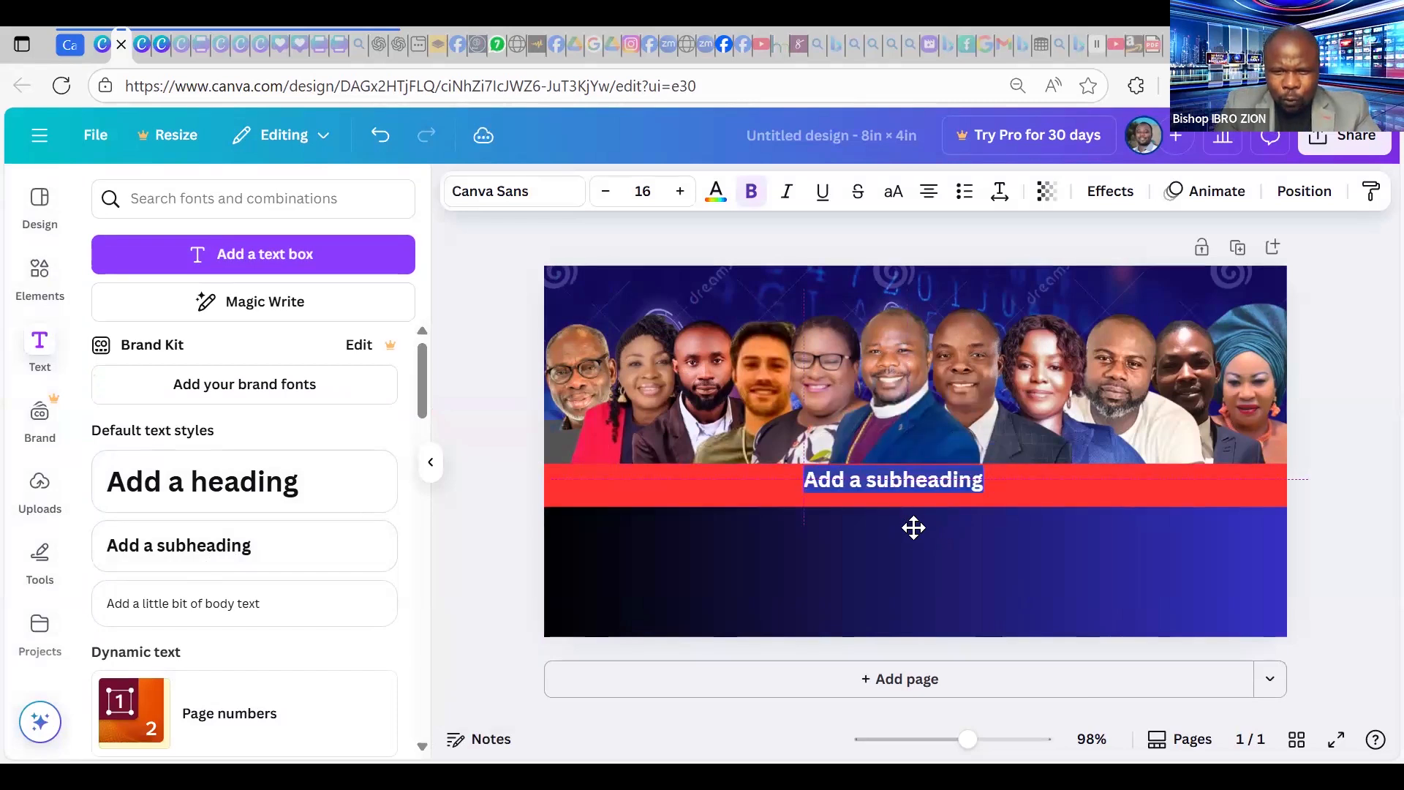
# Replace the placeholder with the first speaker's full name in capitals.
pyautogui.doubleClick(907, 480)
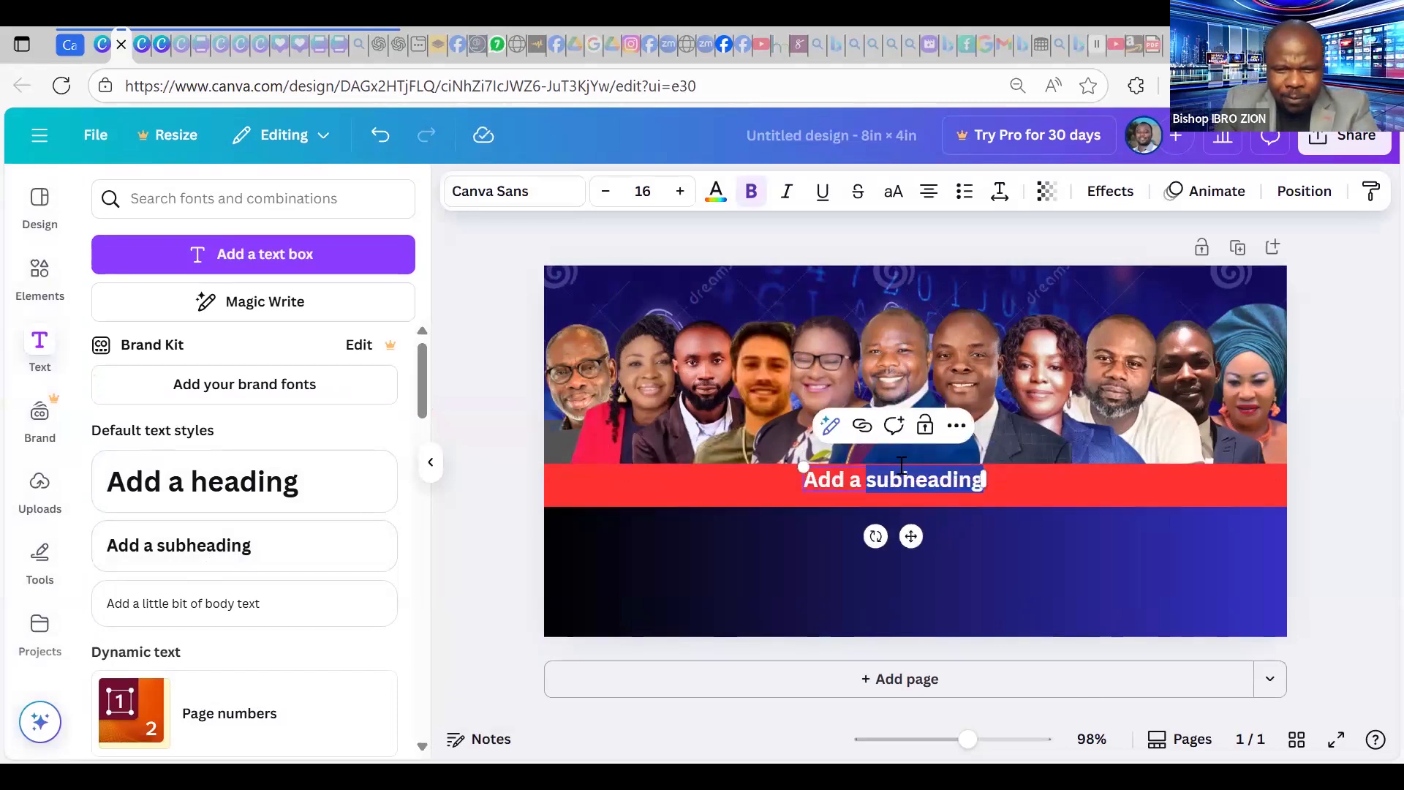
pyautogui.hotkey('ctrl', 'a')
pyautogui.write('b')
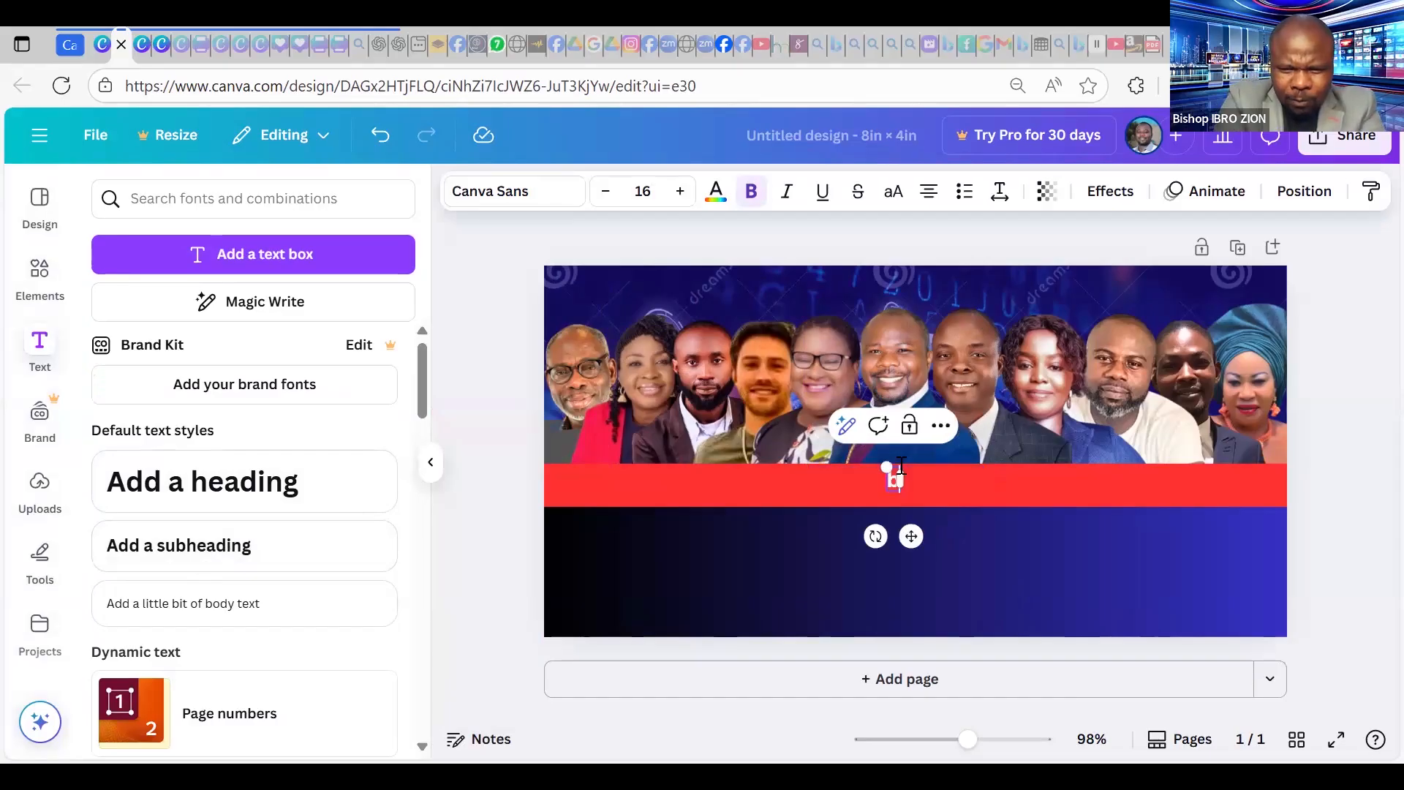
pyautogui.write('ISHOP')
pyautogui.press('BackSpace')
pyautogui.press('BackSpace')
pyautogui.press('BackSpace')
pyautogui.press('BackSpace')
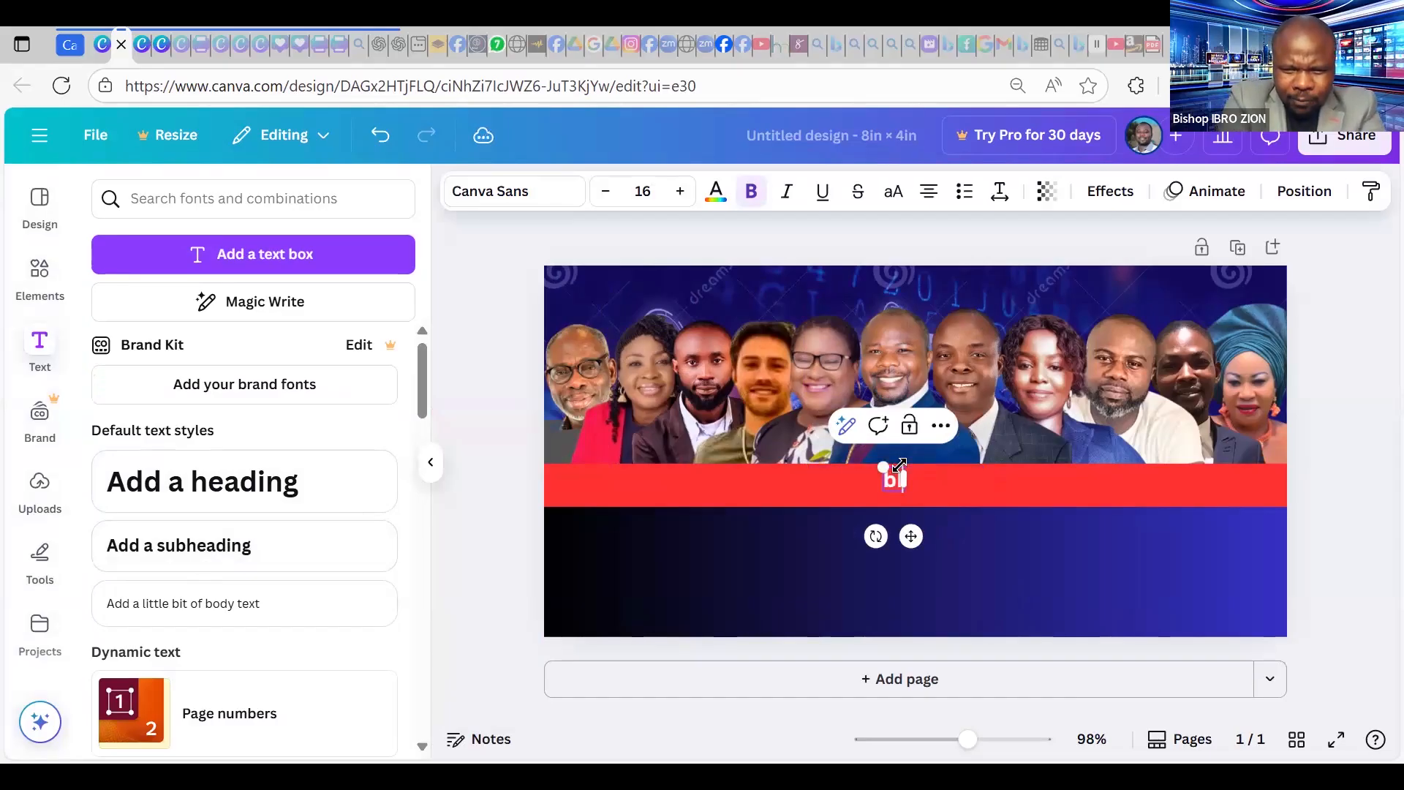
pyautogui.press('BackSpace')
pyautogui.press('BackSpace')
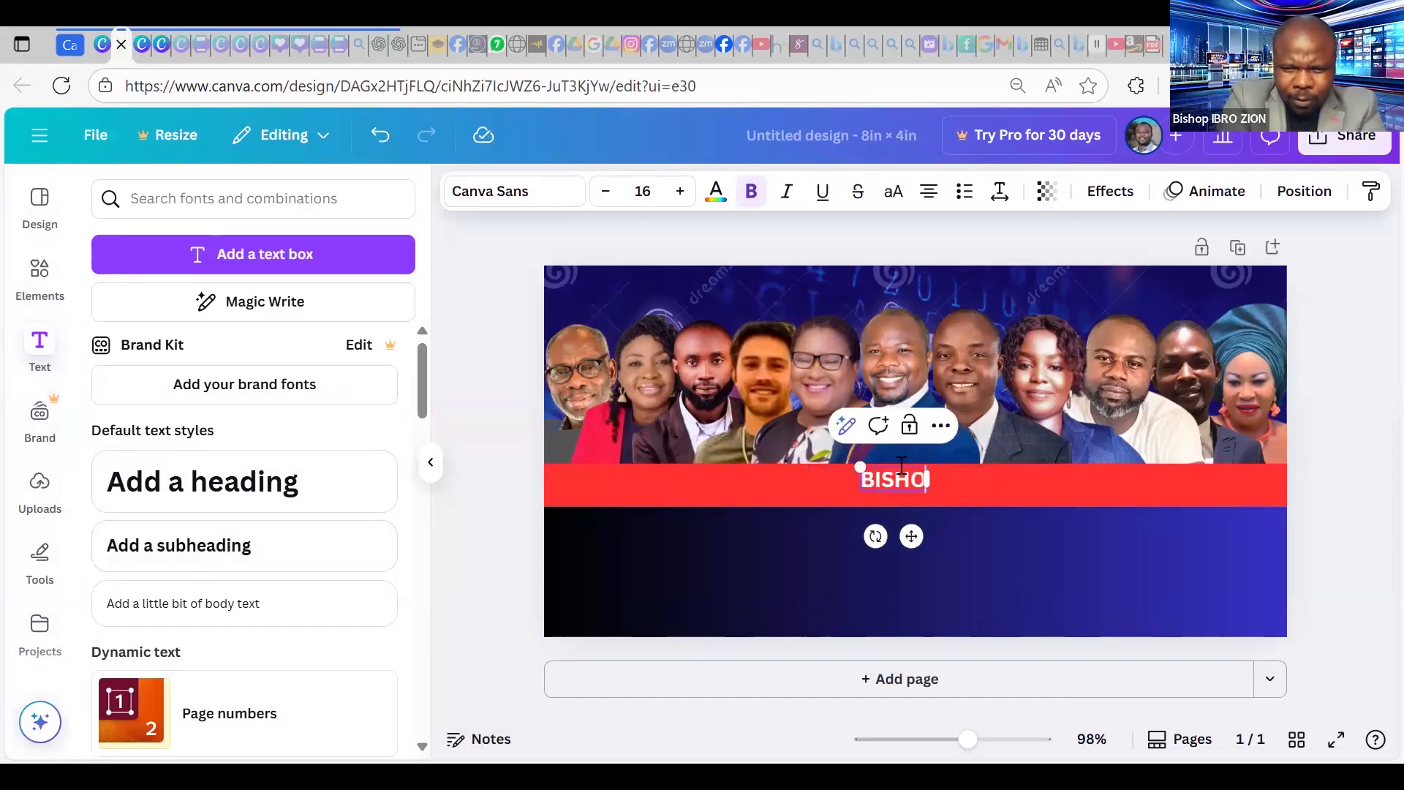
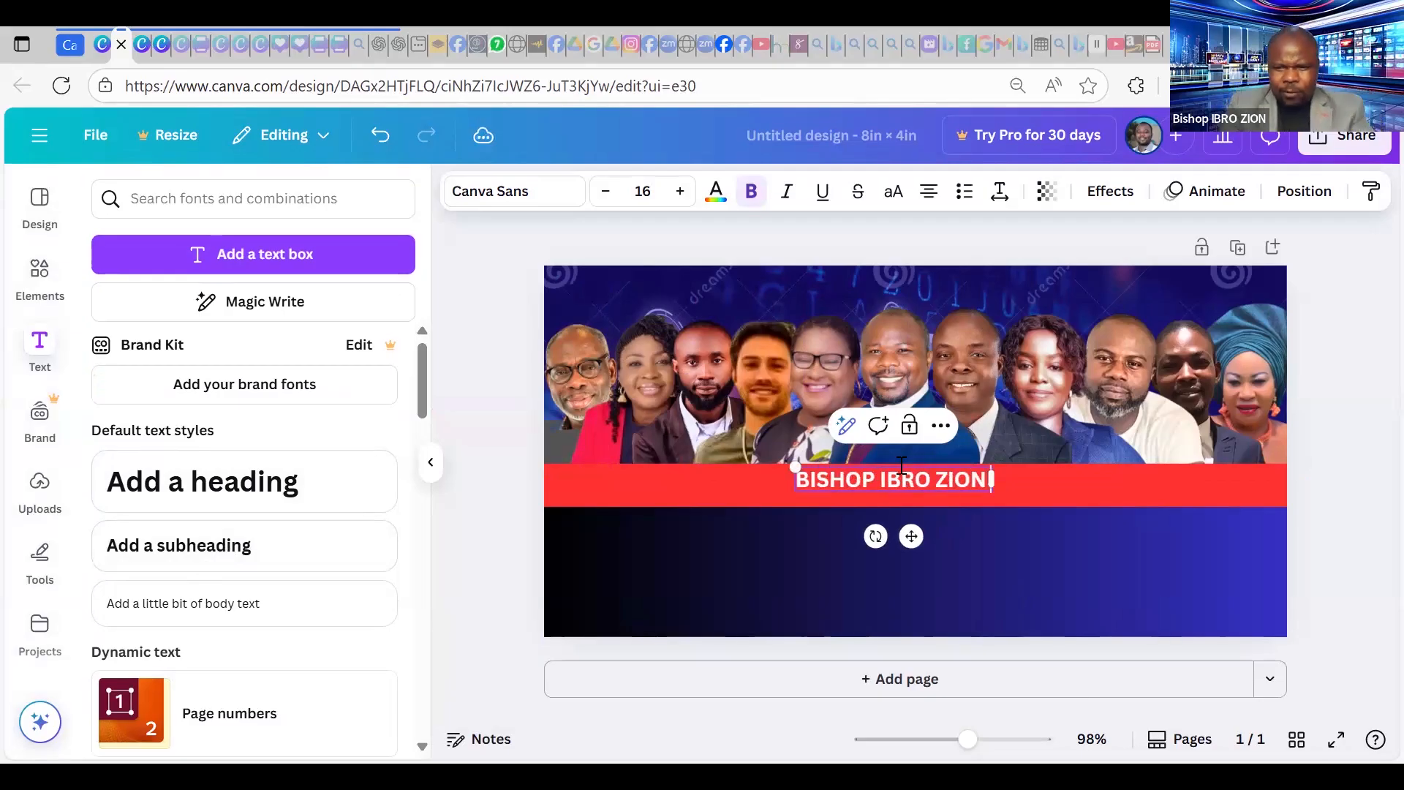
pyautogui.click(1011, 589)
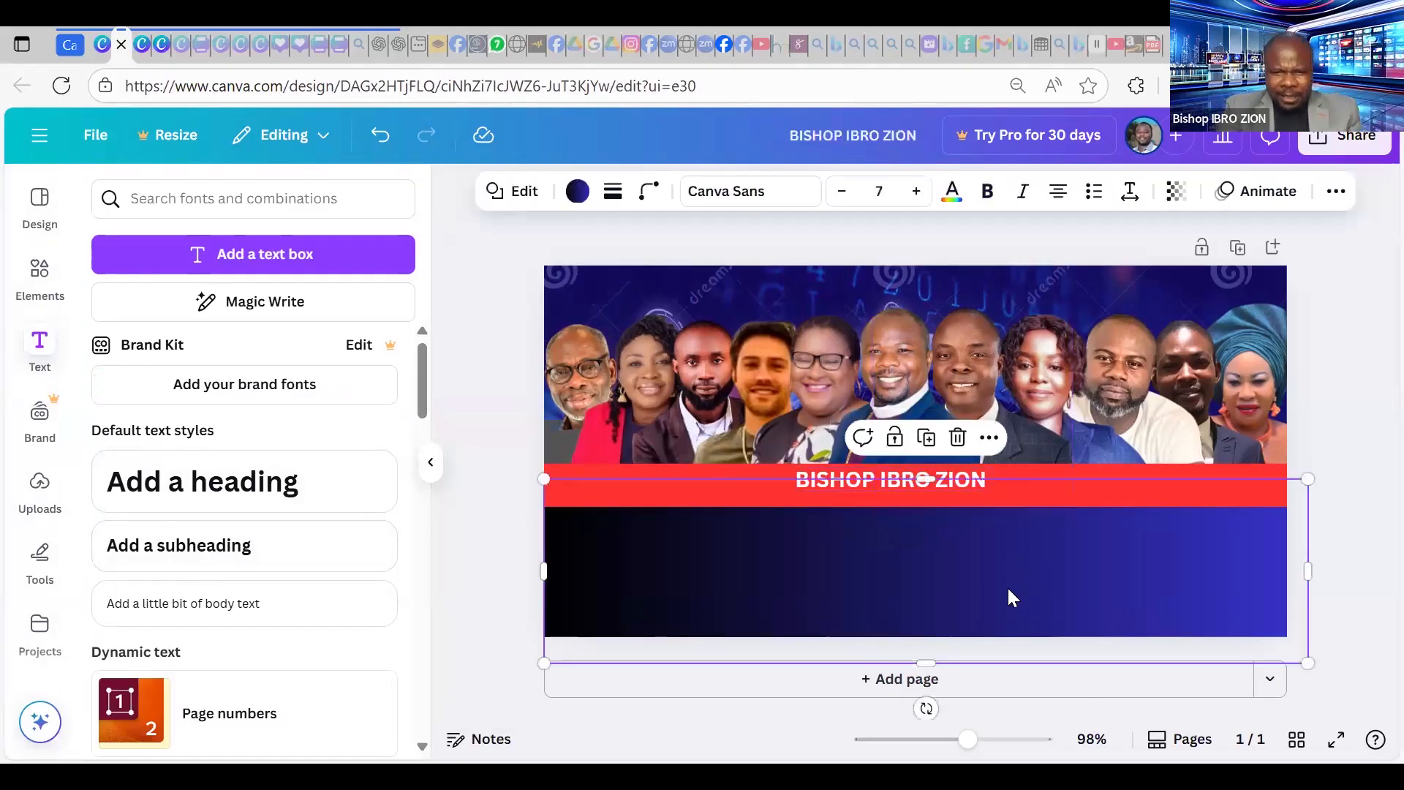
pyautogui.click(1326, 368)
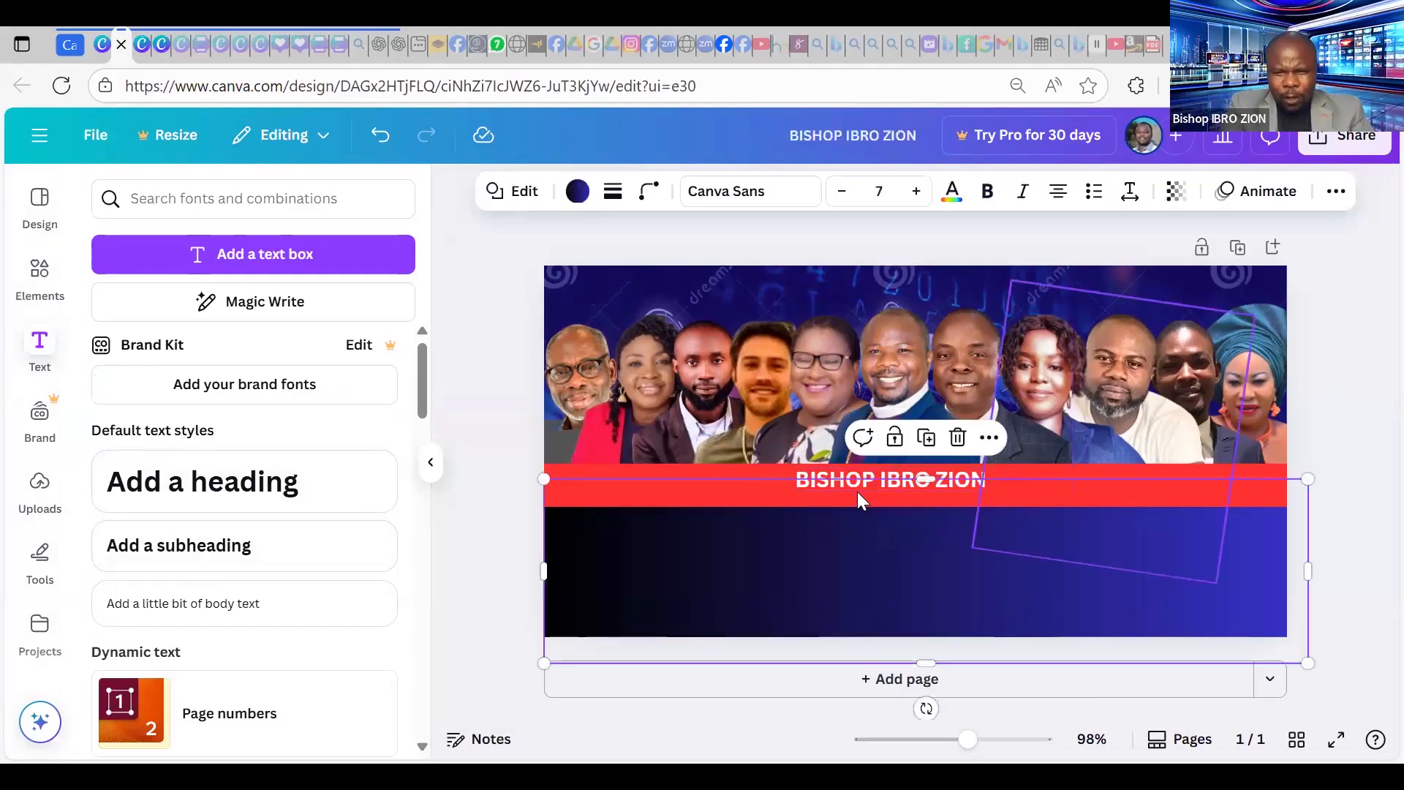
# Shrink the name caption down to font size 7.1.
pyautogui.click(896, 480)
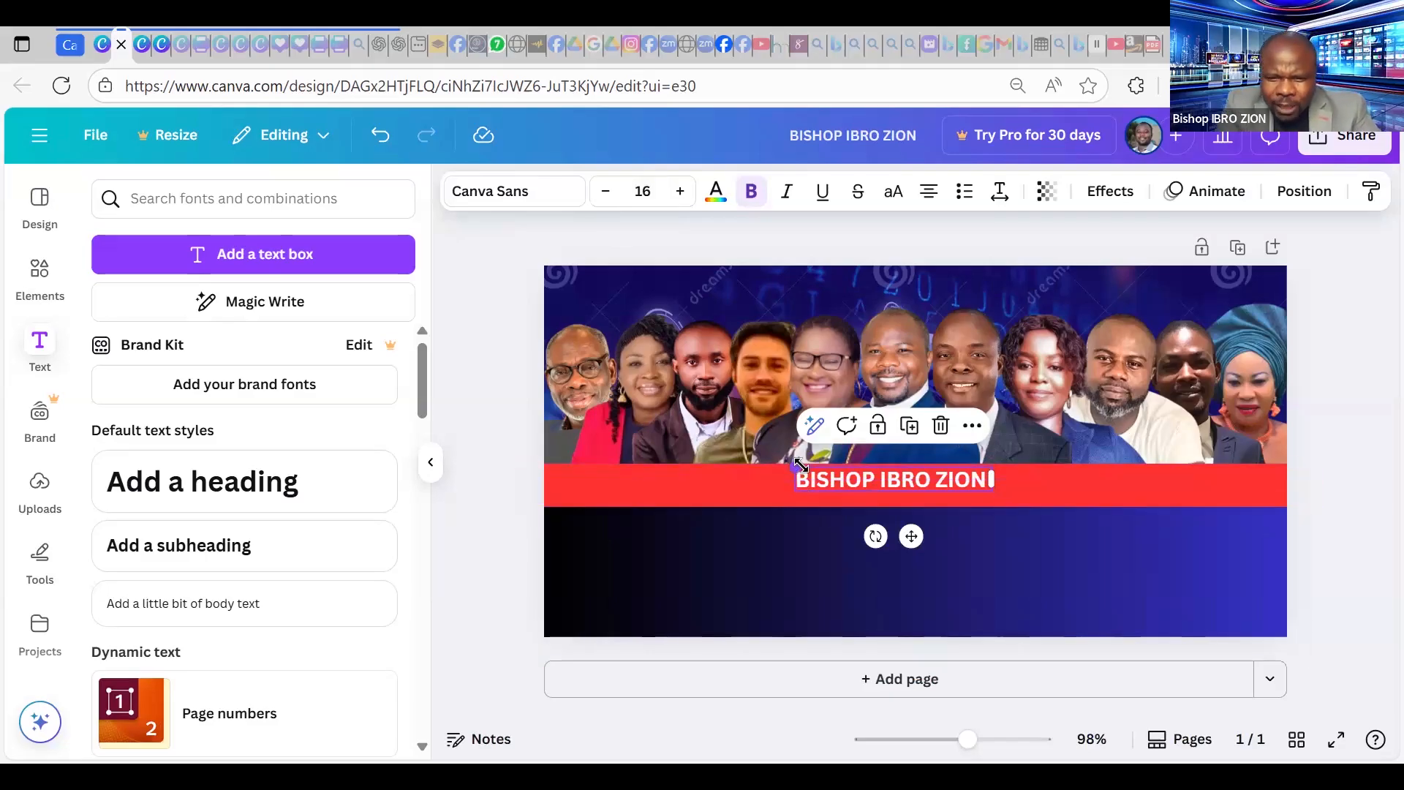
pyautogui.moveTo(819, 466); pyautogui.dragTo(903, 459)
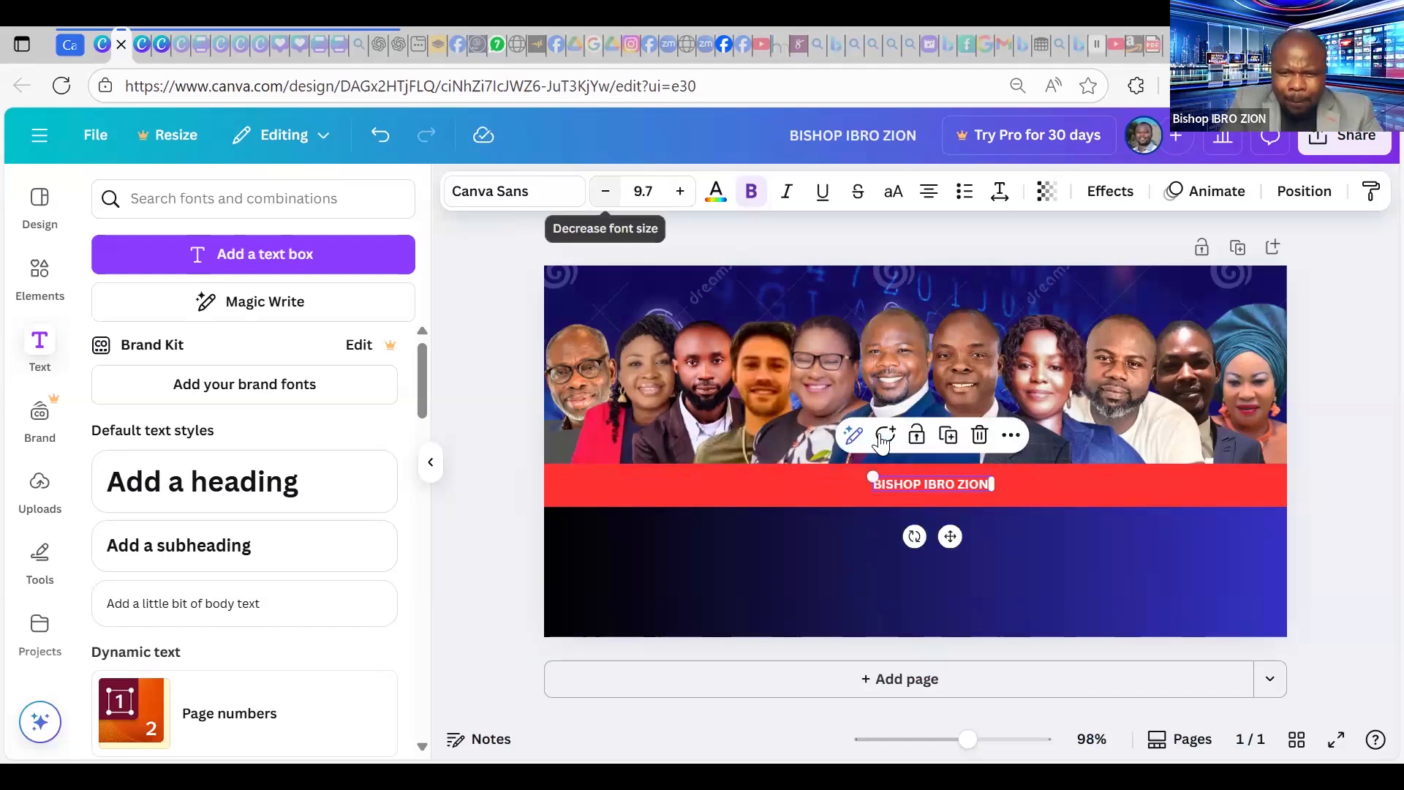
pyautogui.click(608, 195)
pyautogui.click(608, 194)
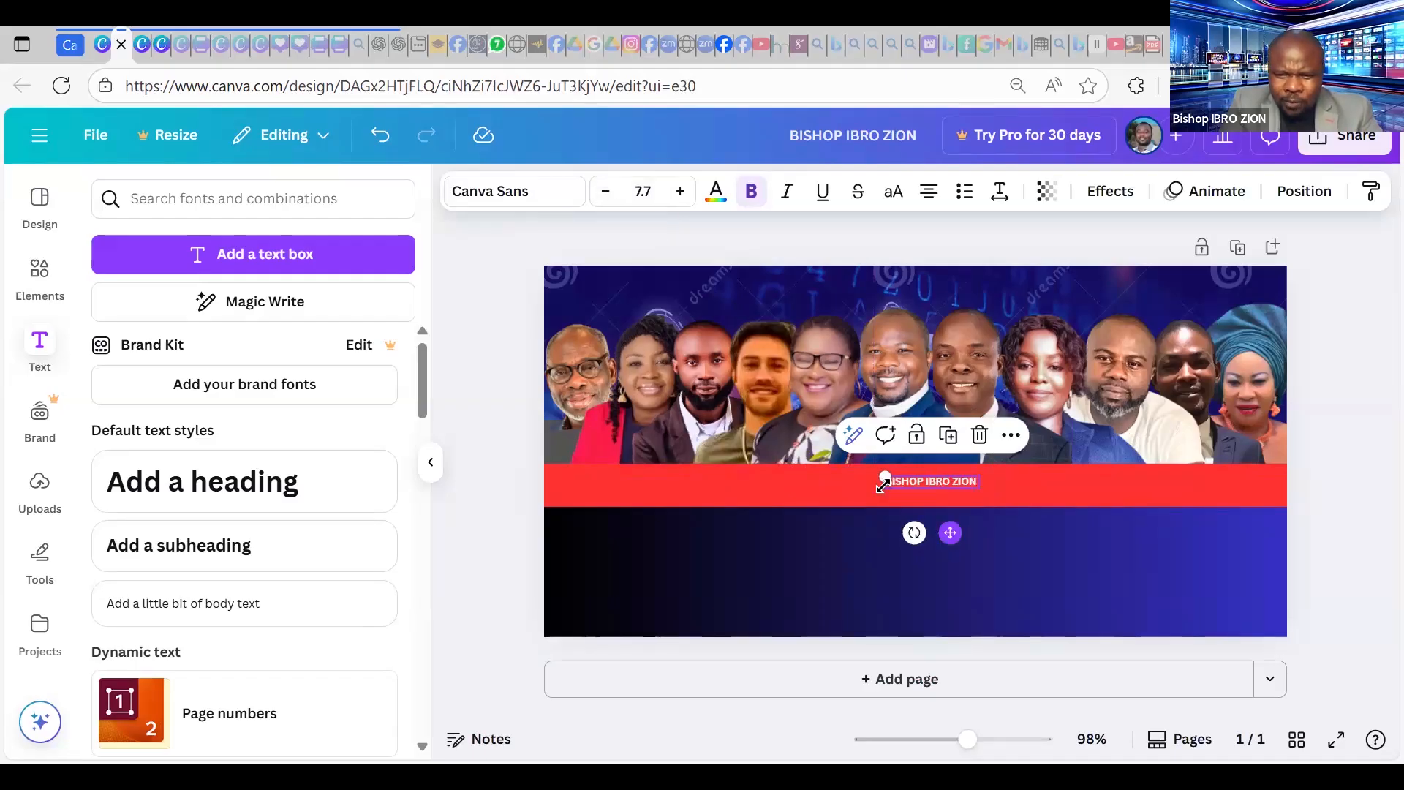
pyautogui.moveTo(881, 474); pyautogui.dragTo(708, 455)
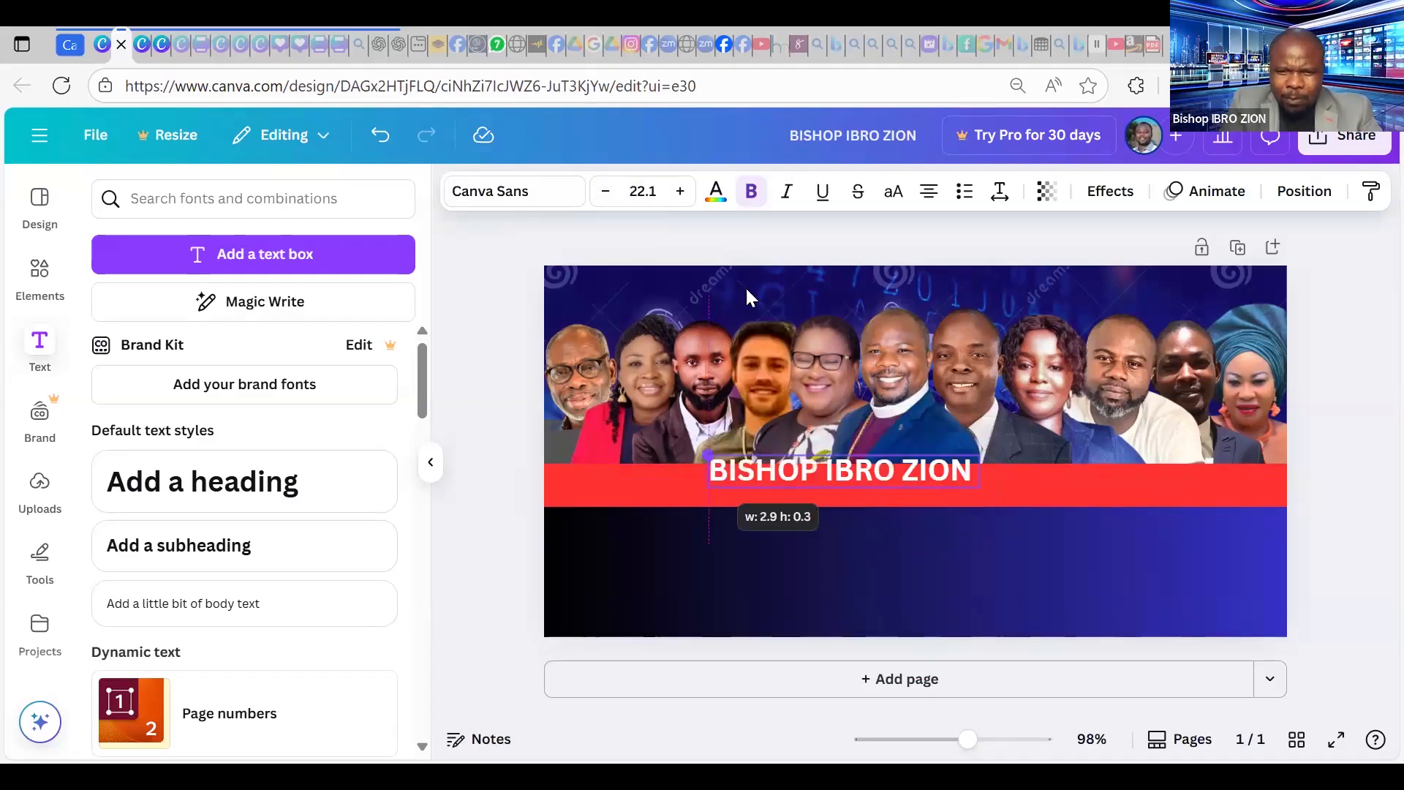
pyautogui.click(607, 195)
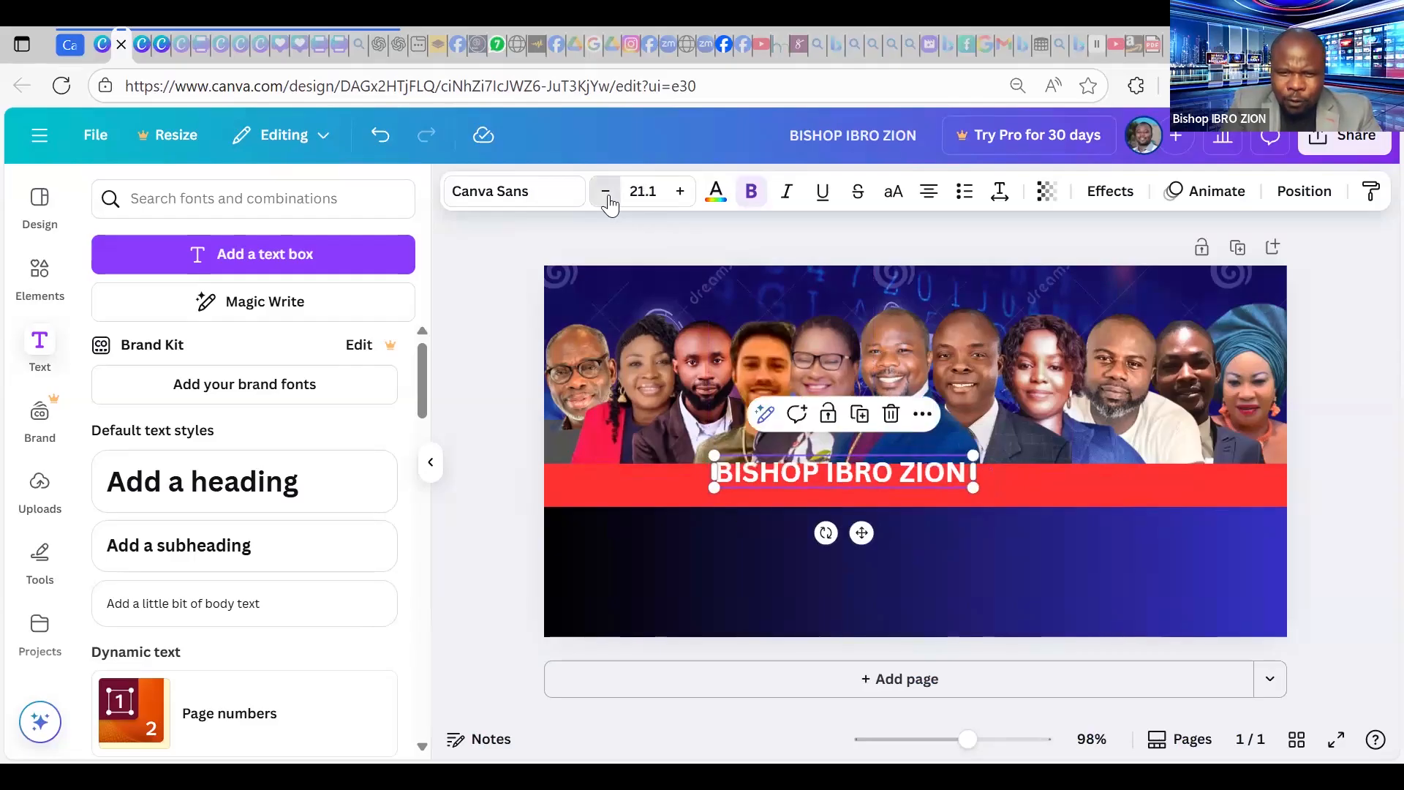
pyautogui.click(607, 196)
pyautogui.click(607, 196)
pyautogui.click(607, 196)
pyautogui.click(607, 196)
pyautogui.click(608, 196)
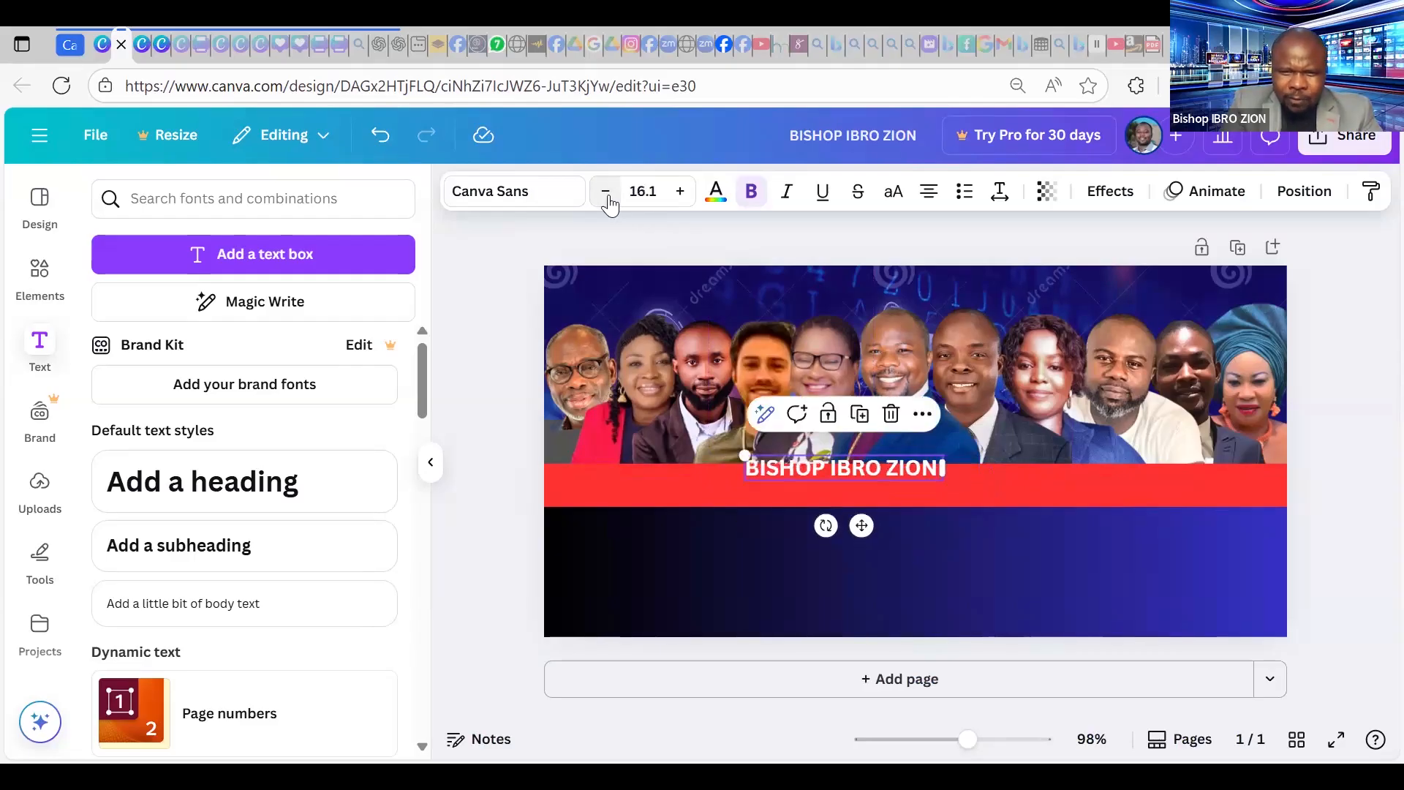
pyautogui.click(607, 196)
pyautogui.click(607, 197)
pyautogui.click(607, 196)
pyautogui.click(607, 196)
pyautogui.click(608, 196)
pyautogui.click(608, 196)
pyautogui.click(607, 196)
pyautogui.click(608, 196)
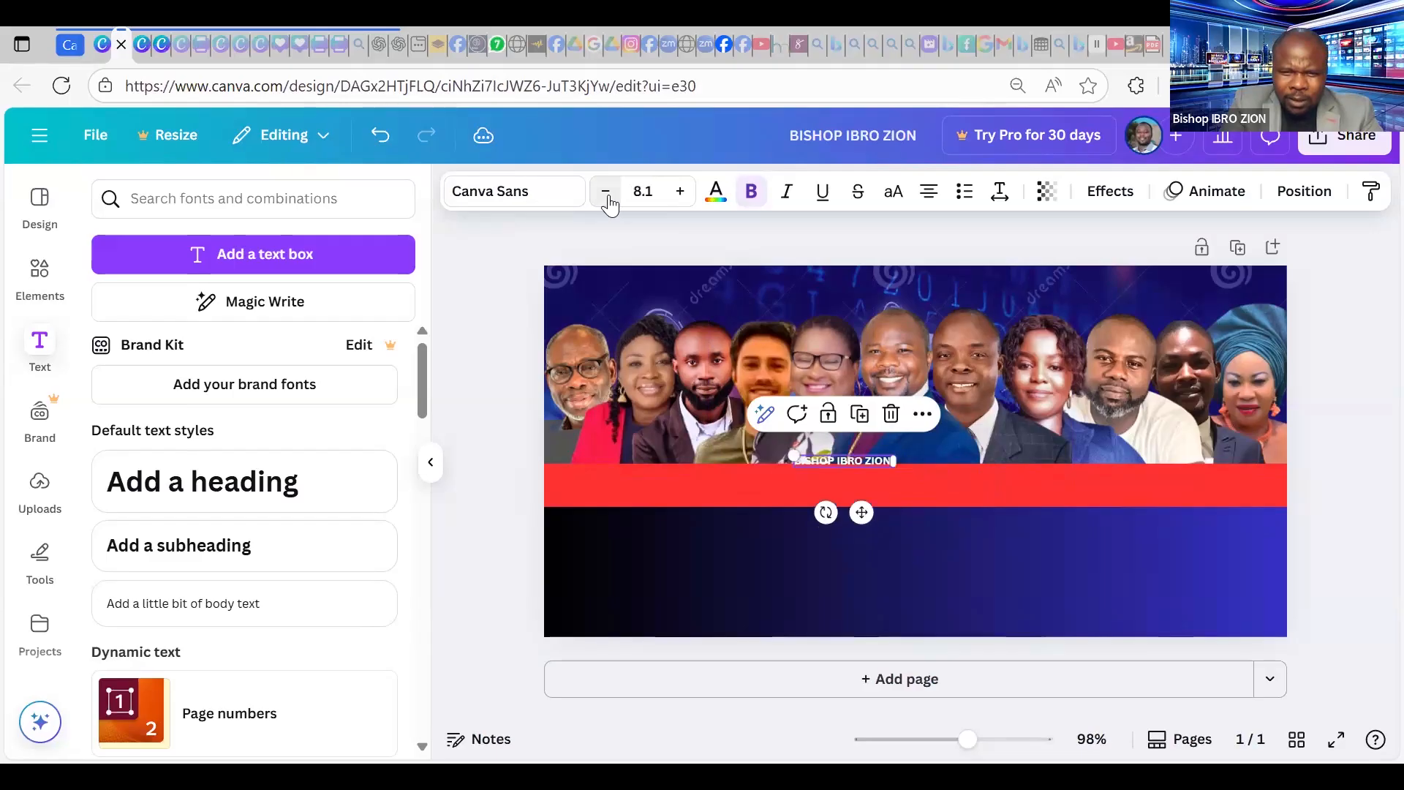
pyautogui.click(607, 196)
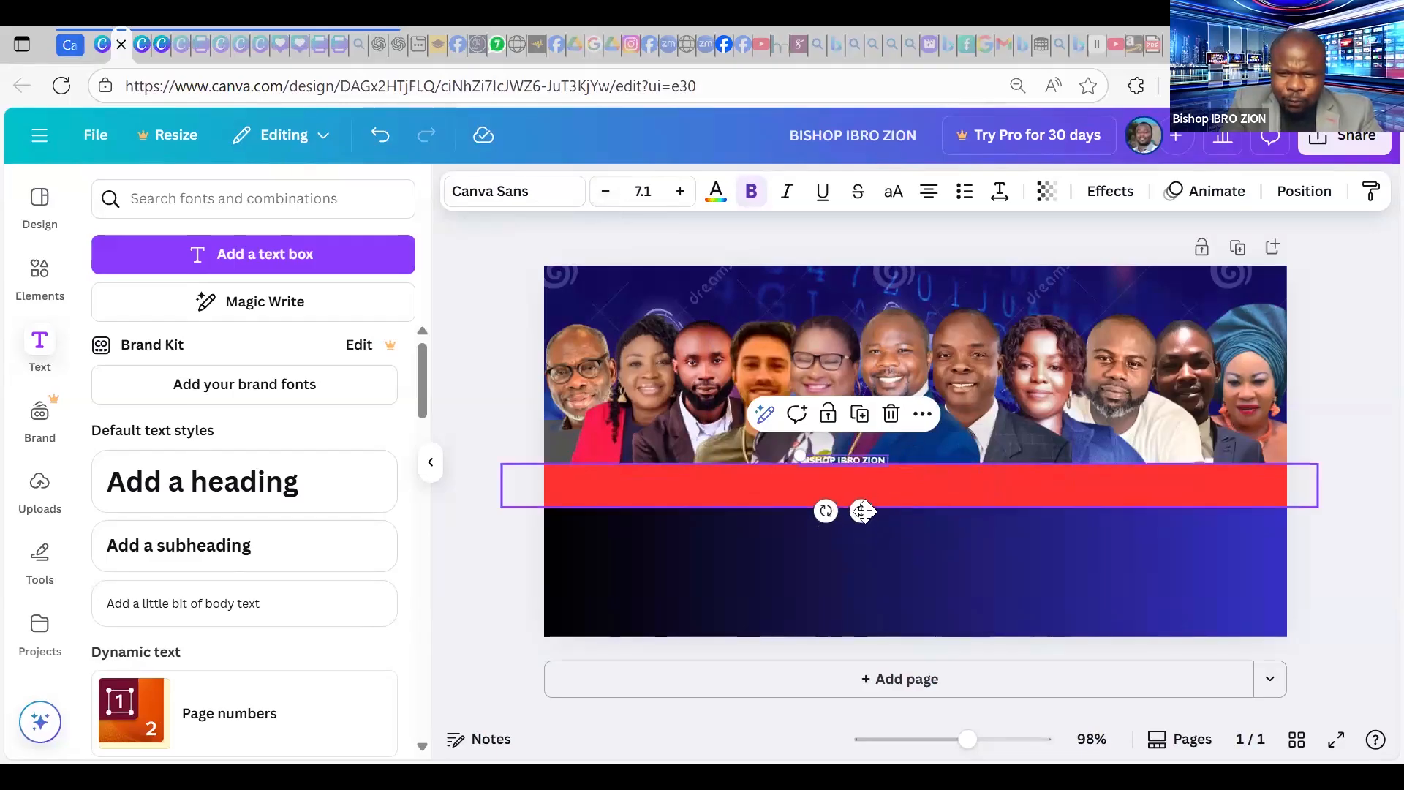
# Centre the small name caption near the top of the red strip.
pyautogui.moveTo(905, 523); pyautogui.dragTo(1022, 651)
pyautogui.click(1347, 320)
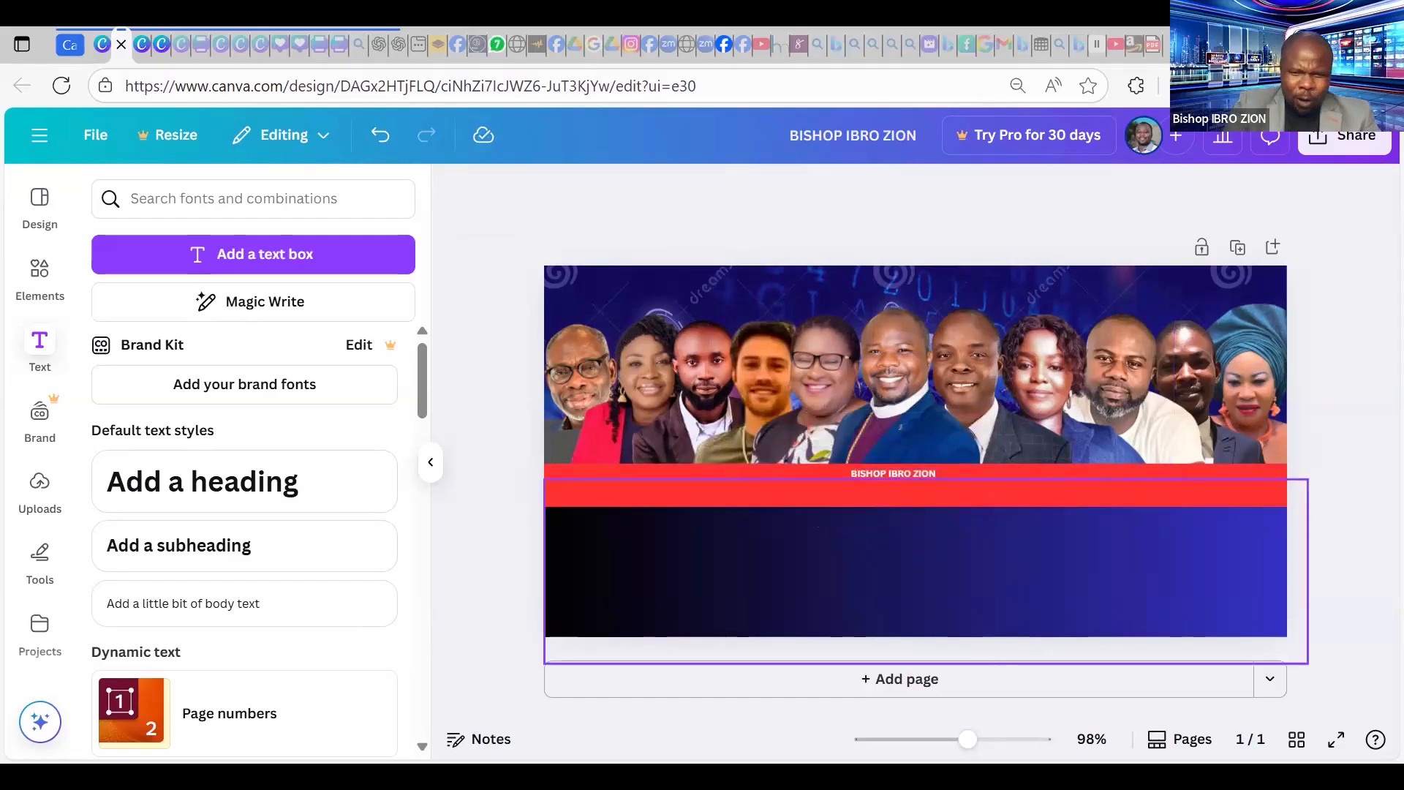
pyautogui.moveTo(972, 742); pyautogui.dragTo(1015, 738)
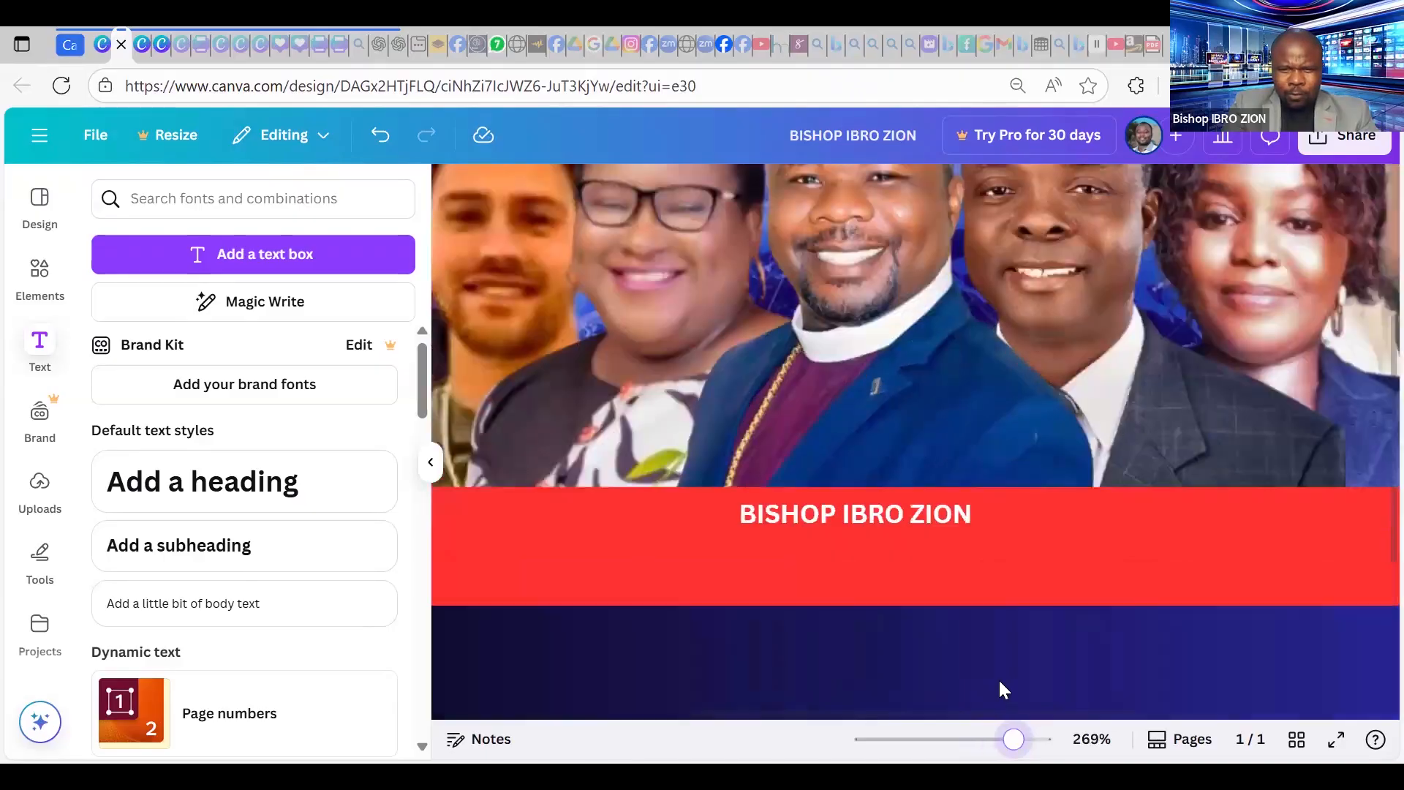
# Nudge the speaker's name caption slightly left on the red strip.
pyautogui.scroll(2, 1004, 666)
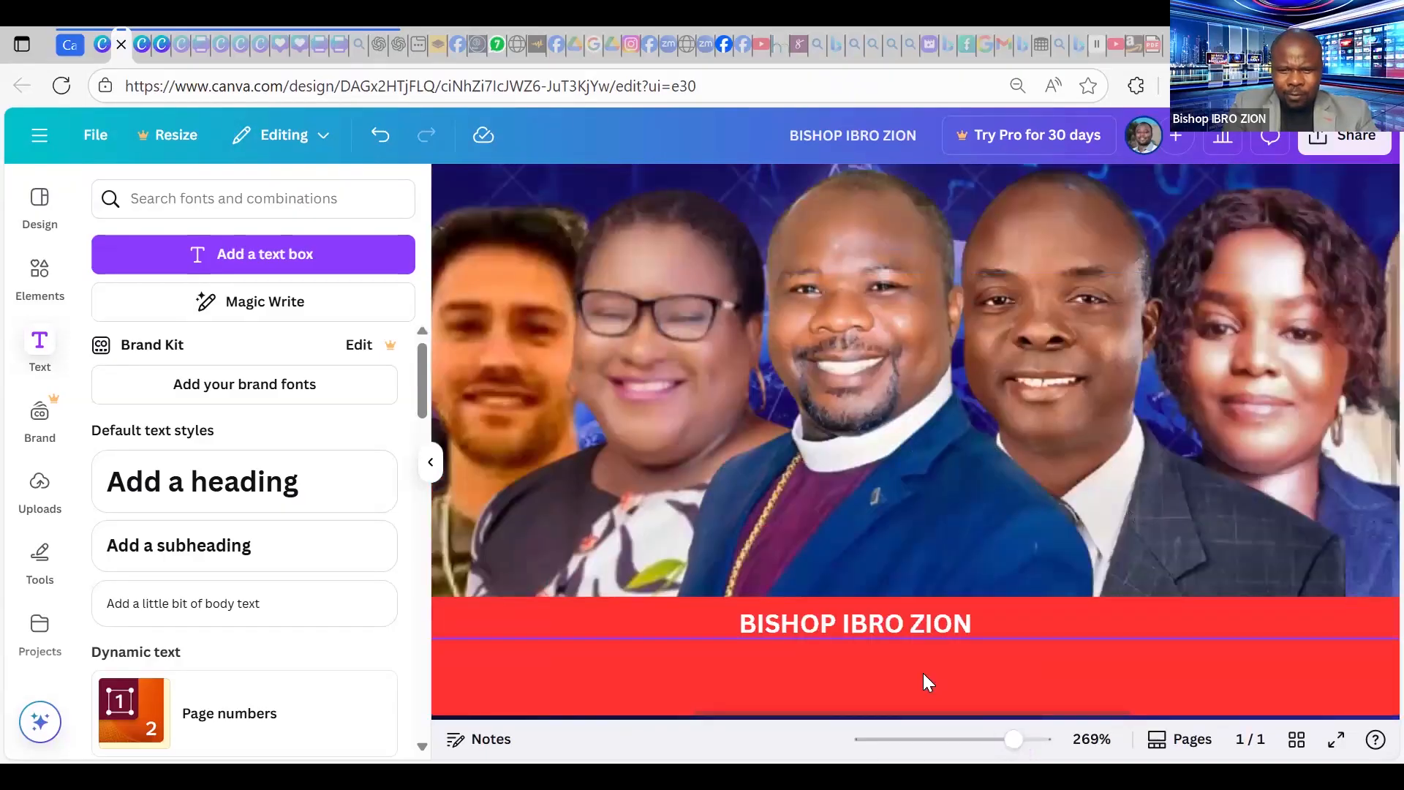
pyautogui.click(891, 624)
pyautogui.moveTo(891, 624); pyautogui.dragTo(886, 624)
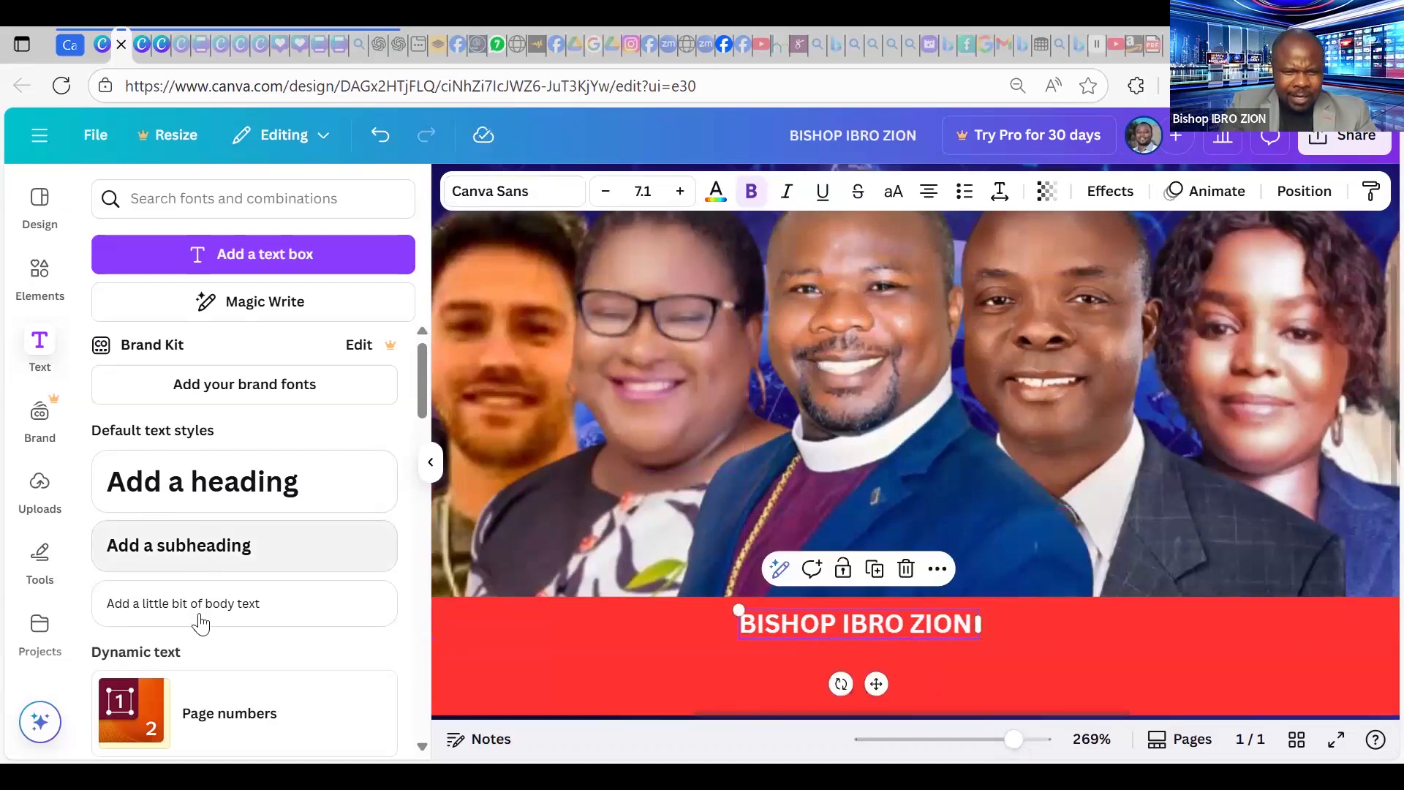
# Add a body text 'Host/Convener' at about size 5.5 directly under the name.
pyautogui.scroll(-2, 212, 512)
pyautogui.click(220, 497)
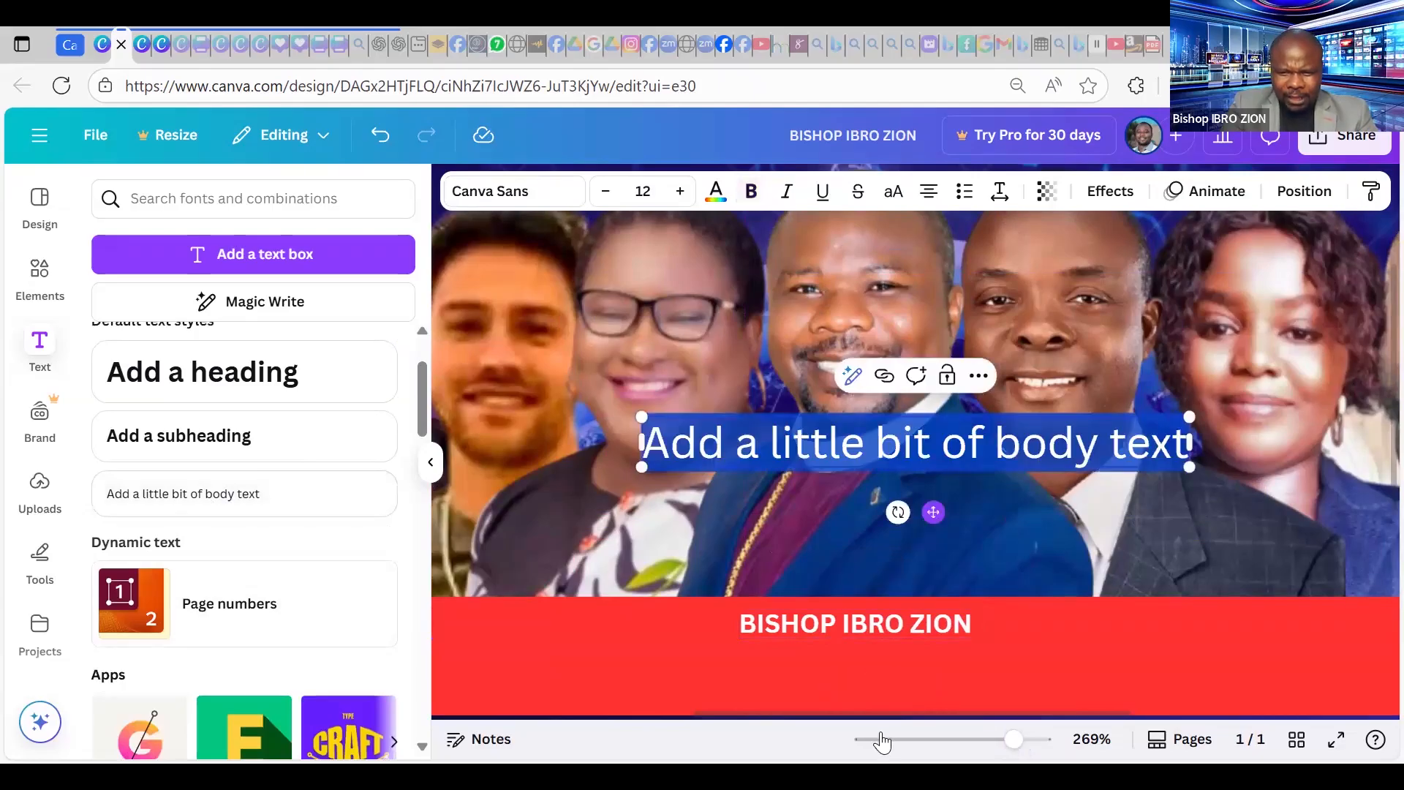
pyautogui.moveTo(948, 431); pyautogui.dragTo(904, 649)
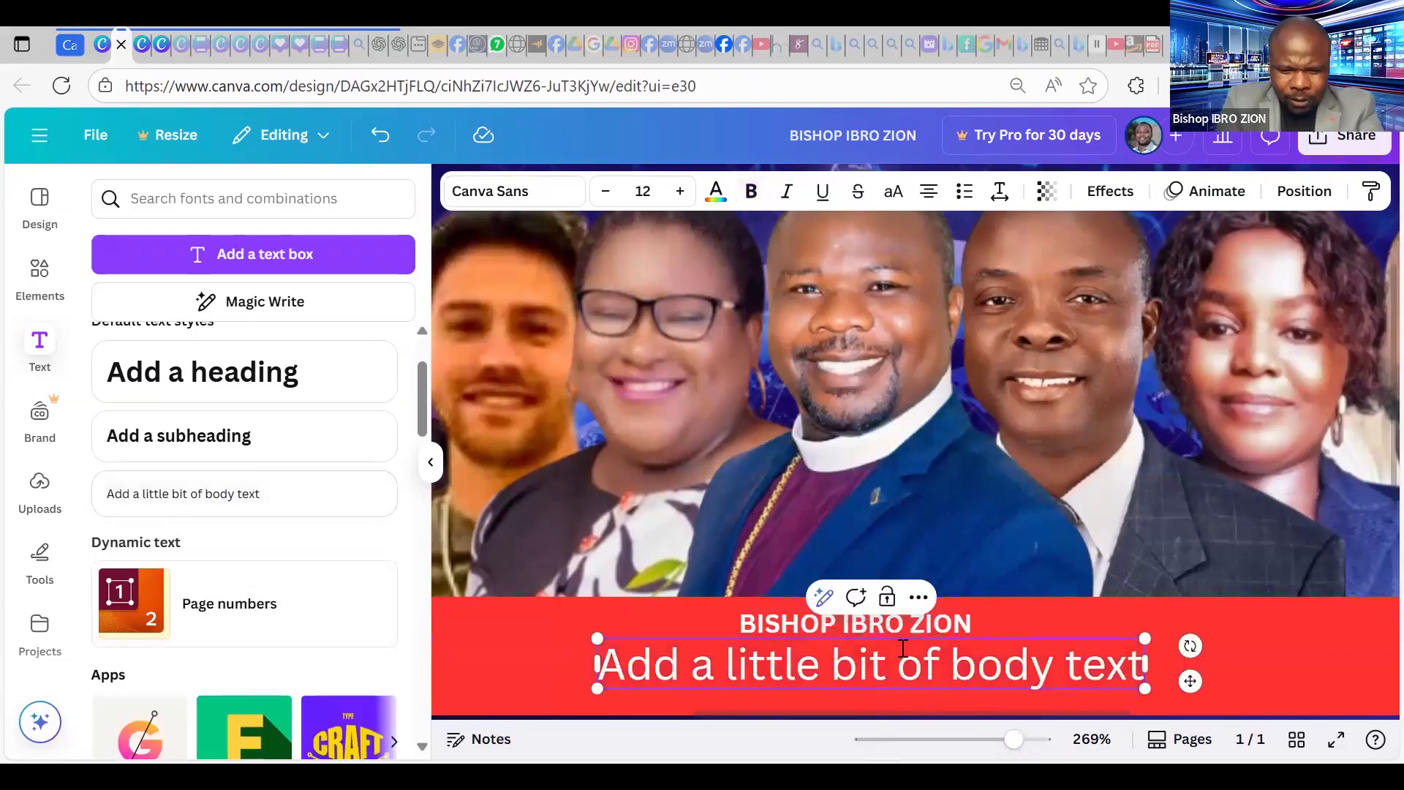
pyautogui.doubleClick(903, 649)
pyautogui.write('hO')
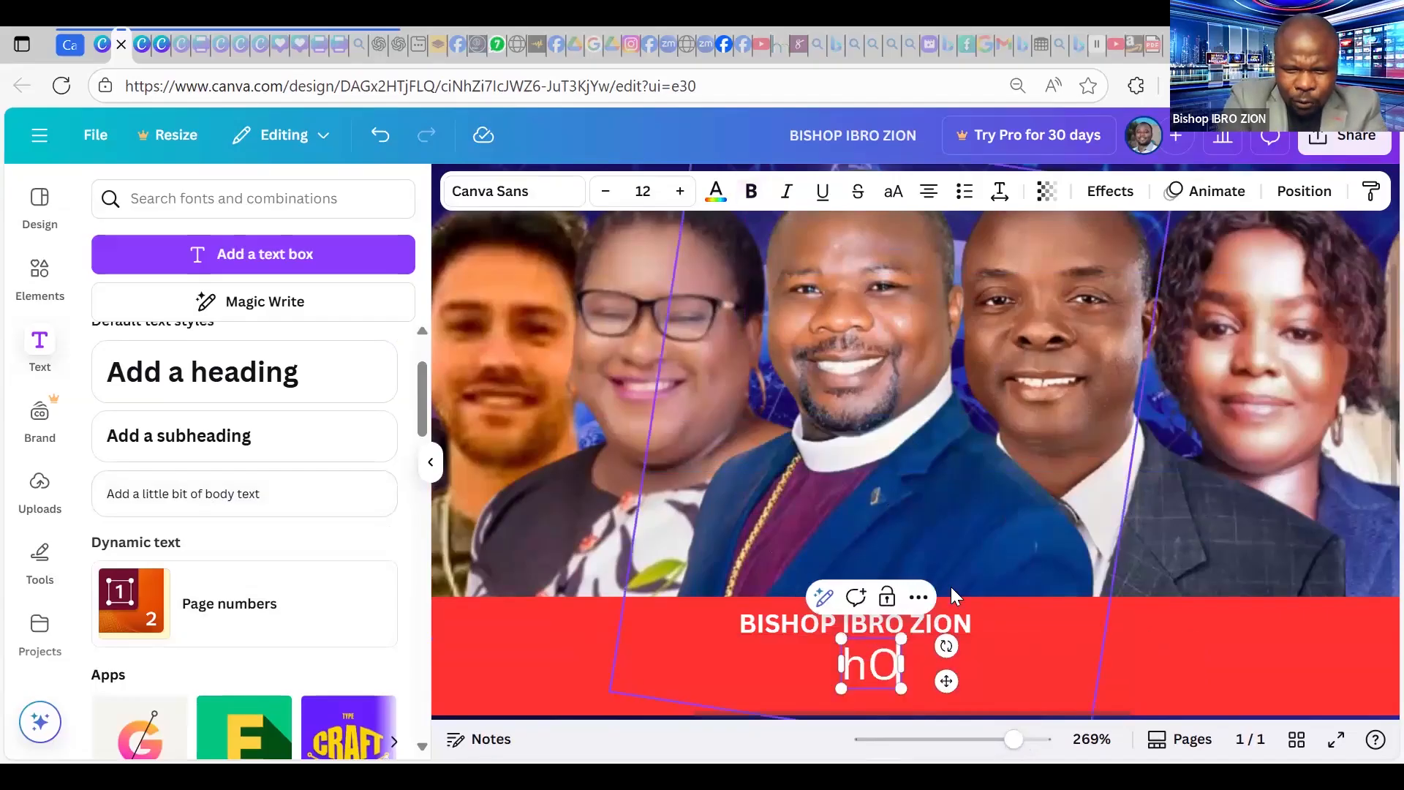
pyautogui.press('BackSpace')
pyautogui.press('BackSpace')
pyautogui.write('H')
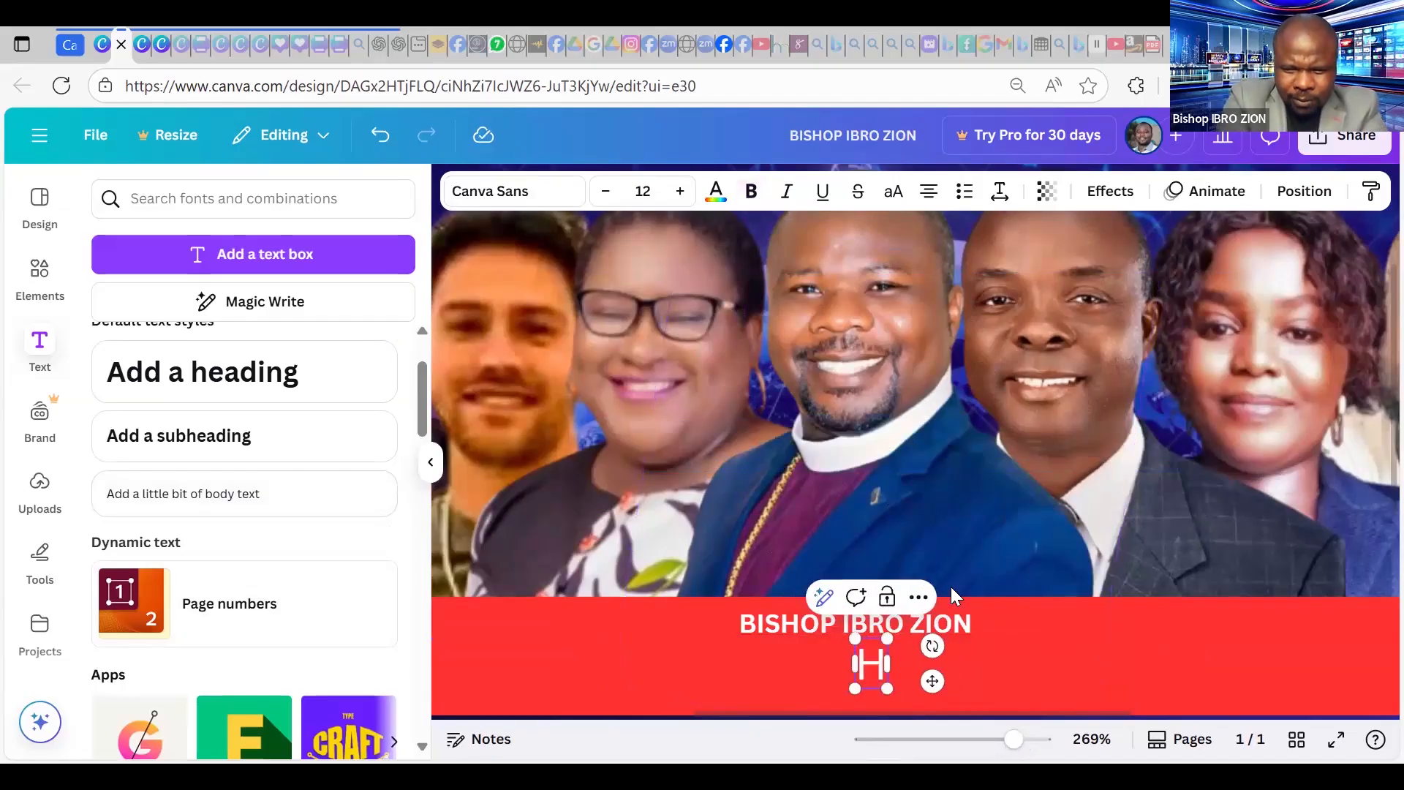
pyautogui.write('os')
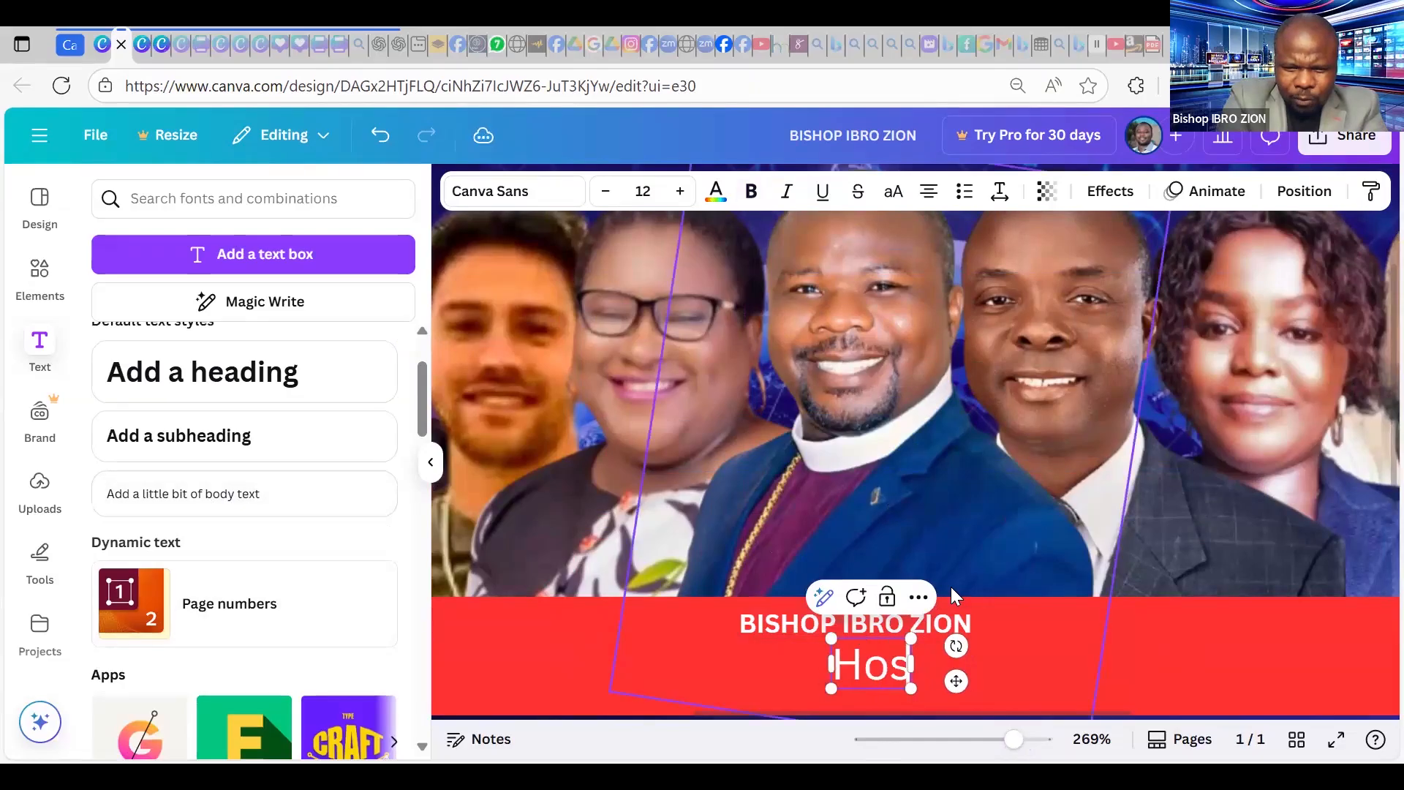
pyautogui.write('t/')
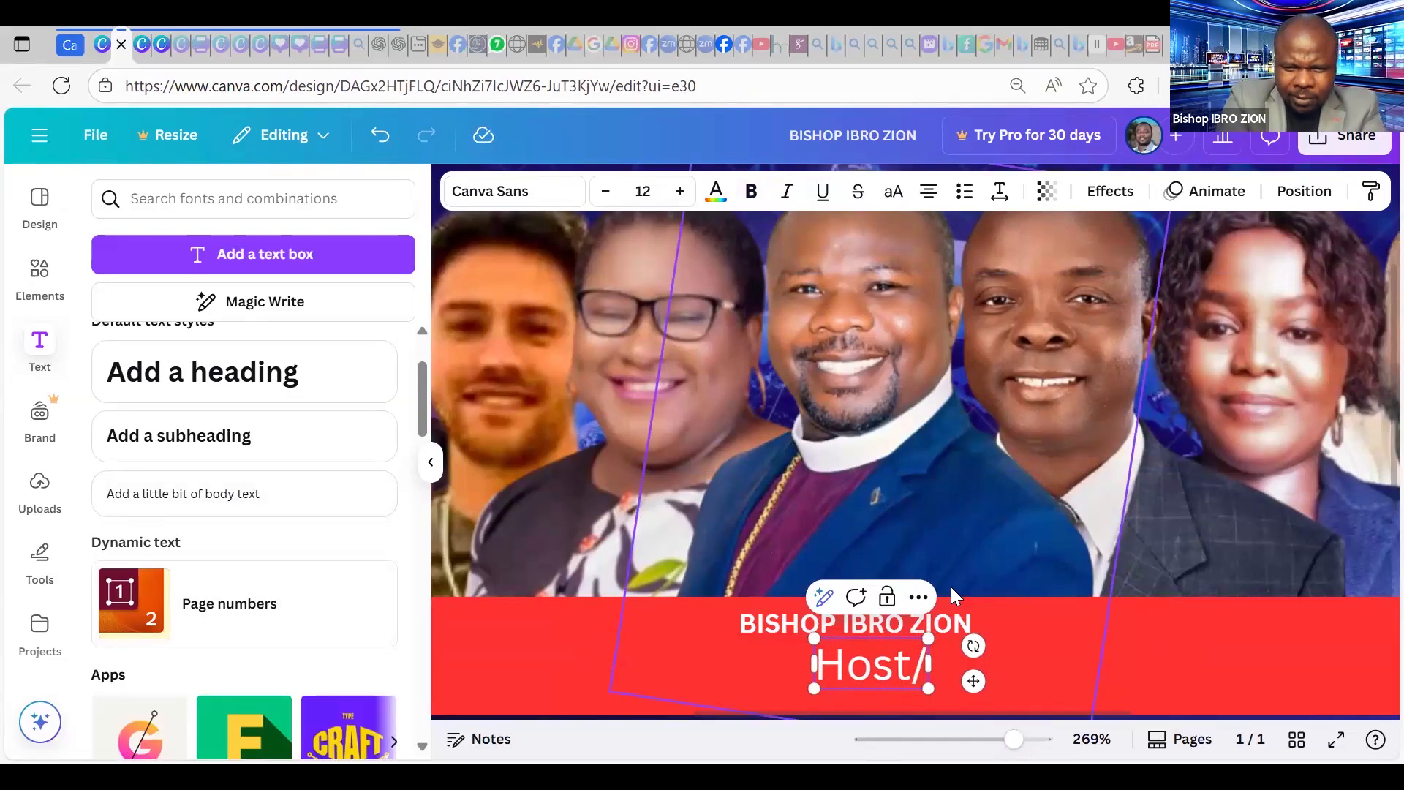
pyautogui.write('Convener')
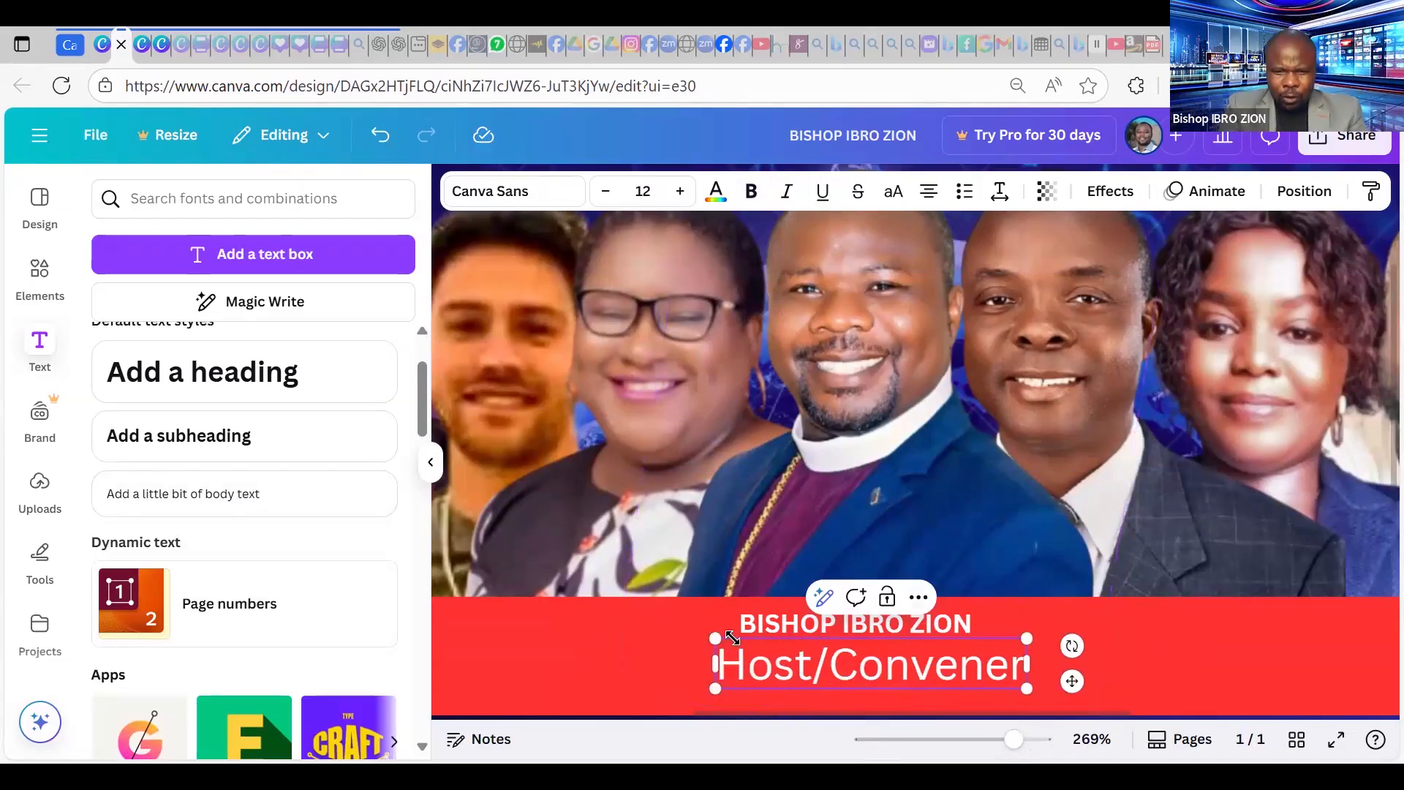
pyautogui.moveTo(731, 638); pyautogui.dragTo(1032, 687)
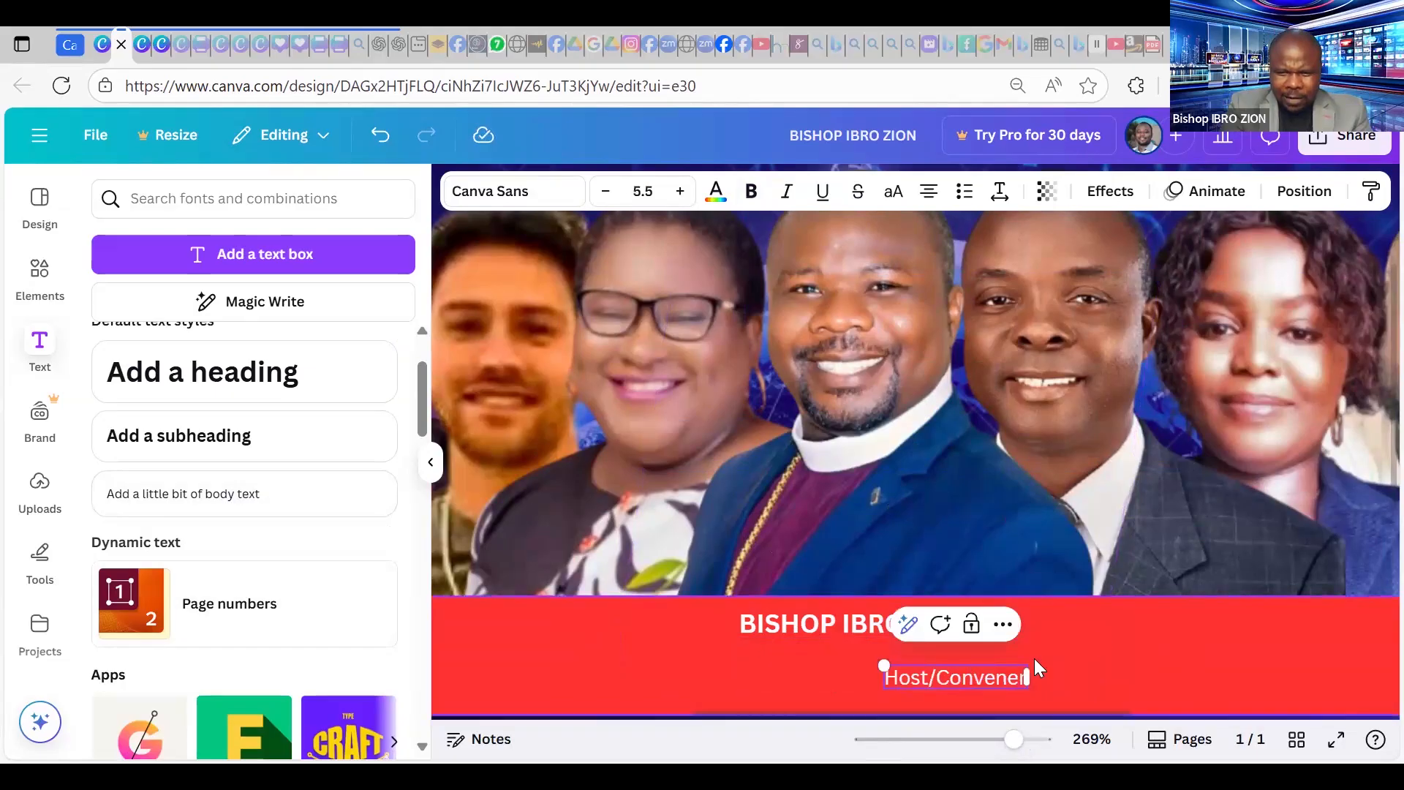
pyautogui.moveTo(863, 649); pyautogui.dragTo(744, 622)
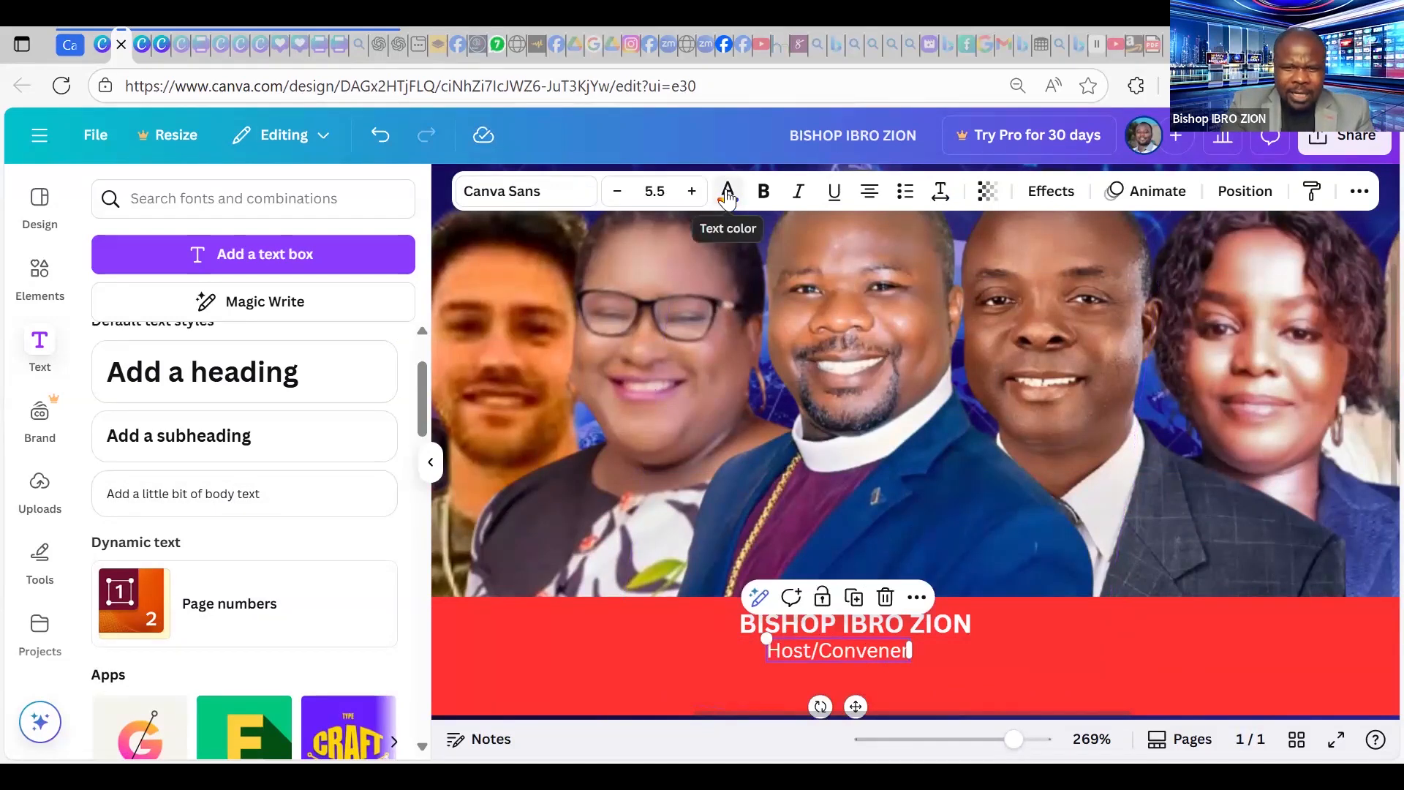
# Make the Host/Convener caption yellow, bold, size 6.6 and centred under the name.
pyautogui.click(728, 197)
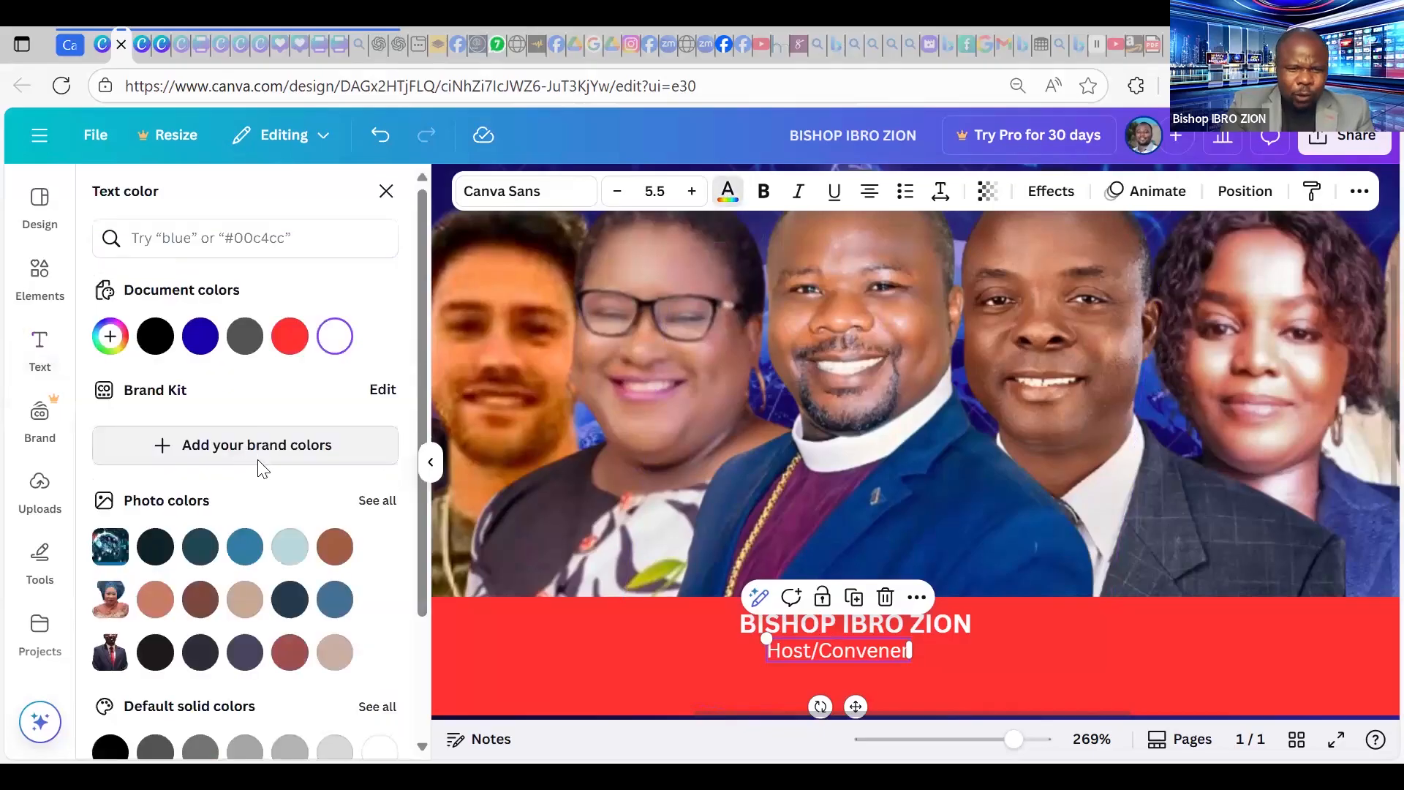
pyautogui.scroll(-3, 256, 461)
pyautogui.click(245, 726)
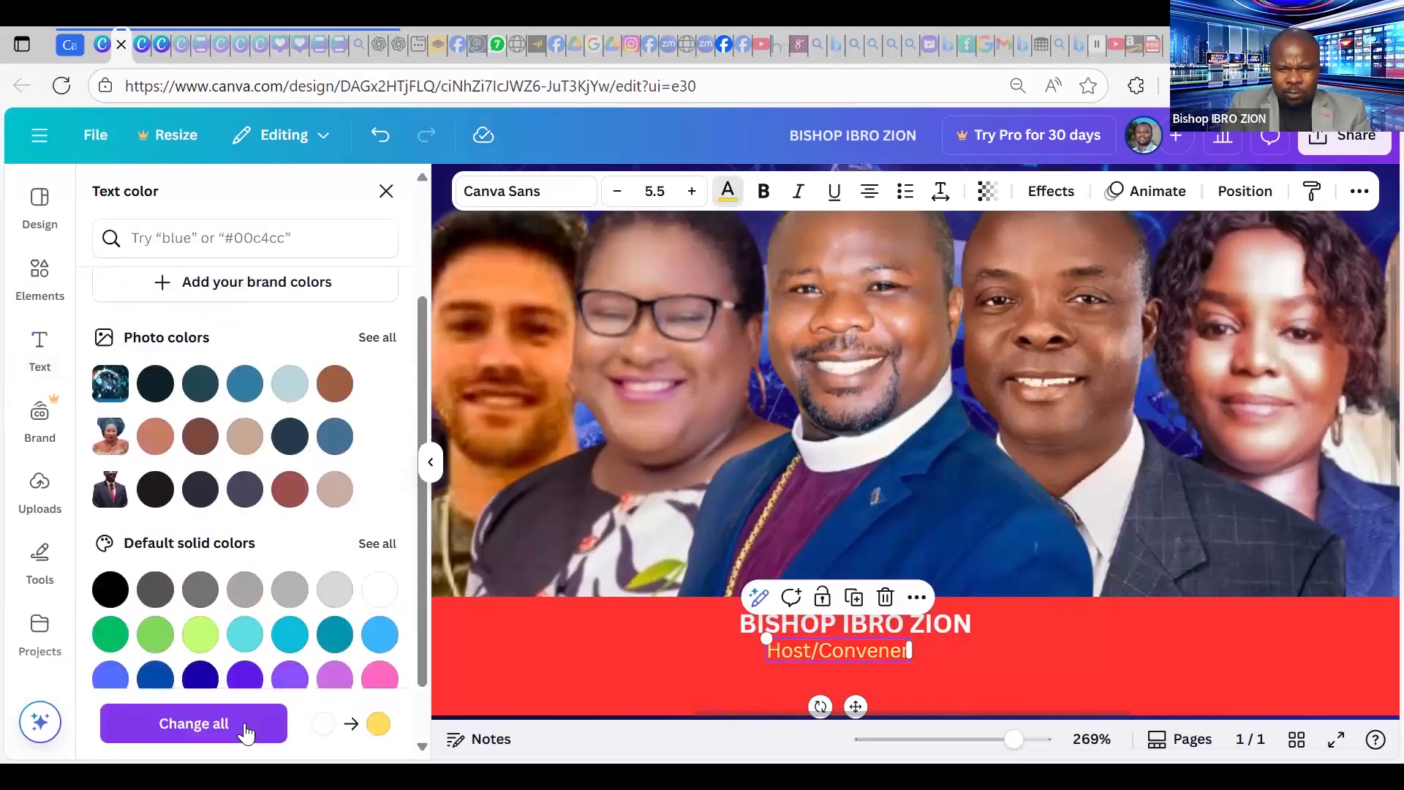
pyautogui.moveTo(766, 639); pyautogui.dragTo(742, 641)
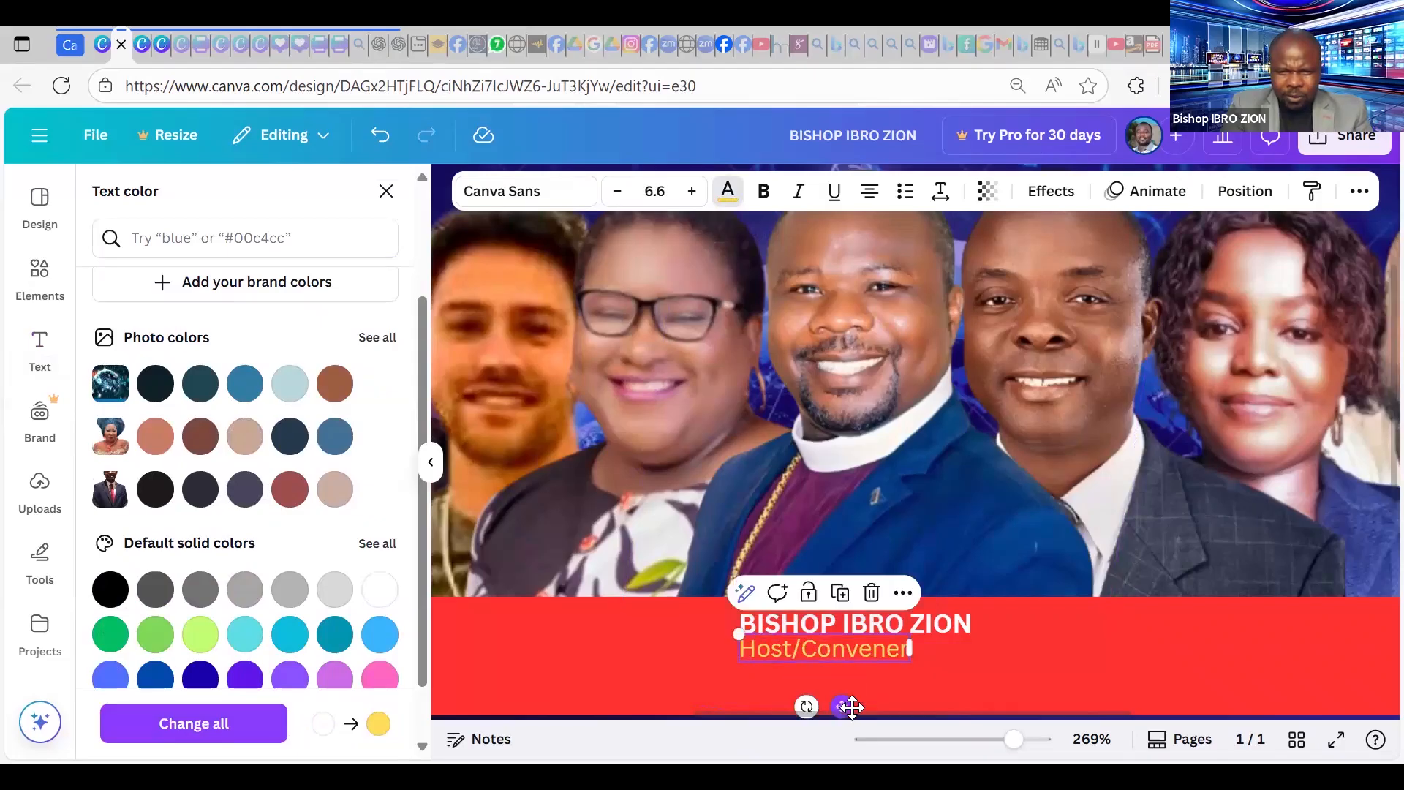
pyautogui.moveTo(853, 708); pyautogui.dragTo(853, 726)
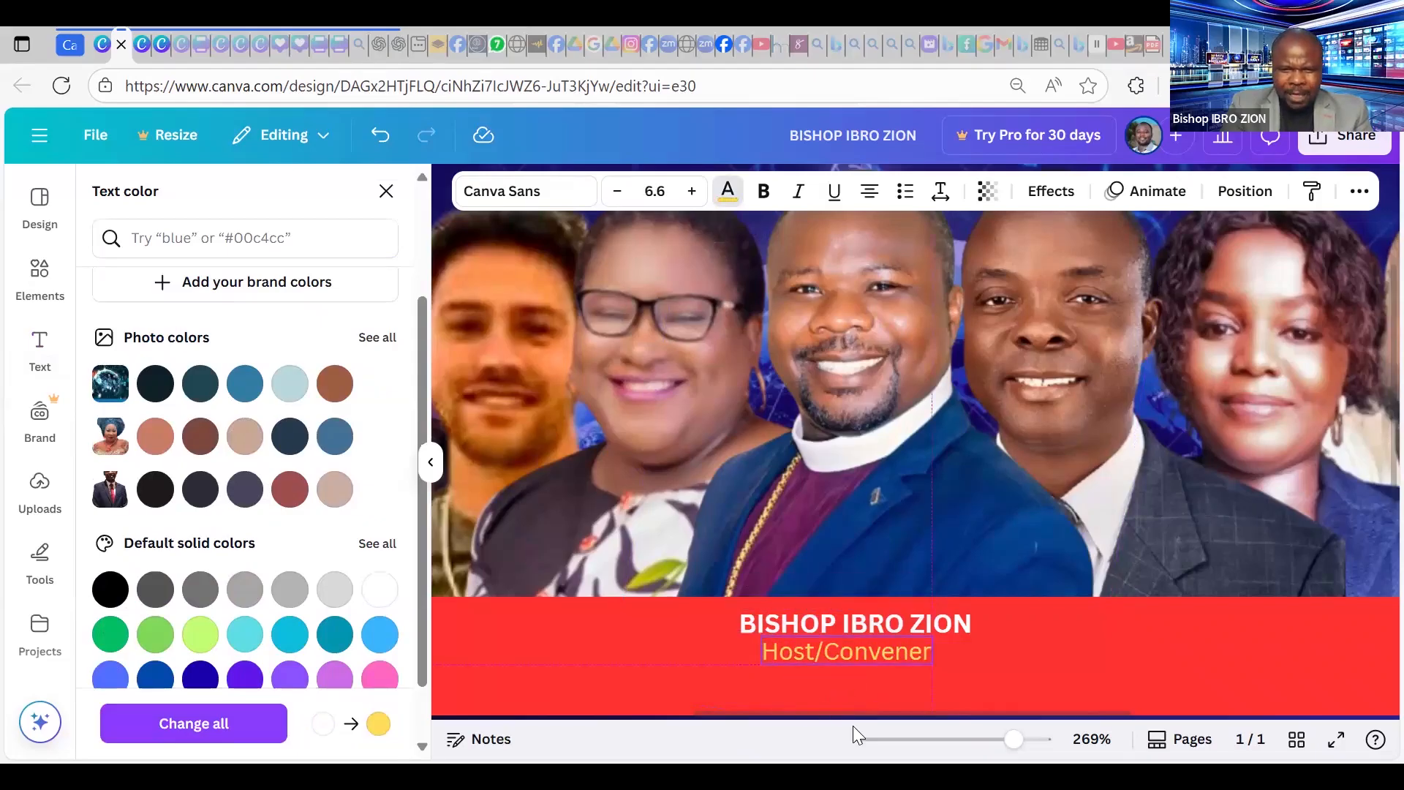
pyautogui.click(764, 193)
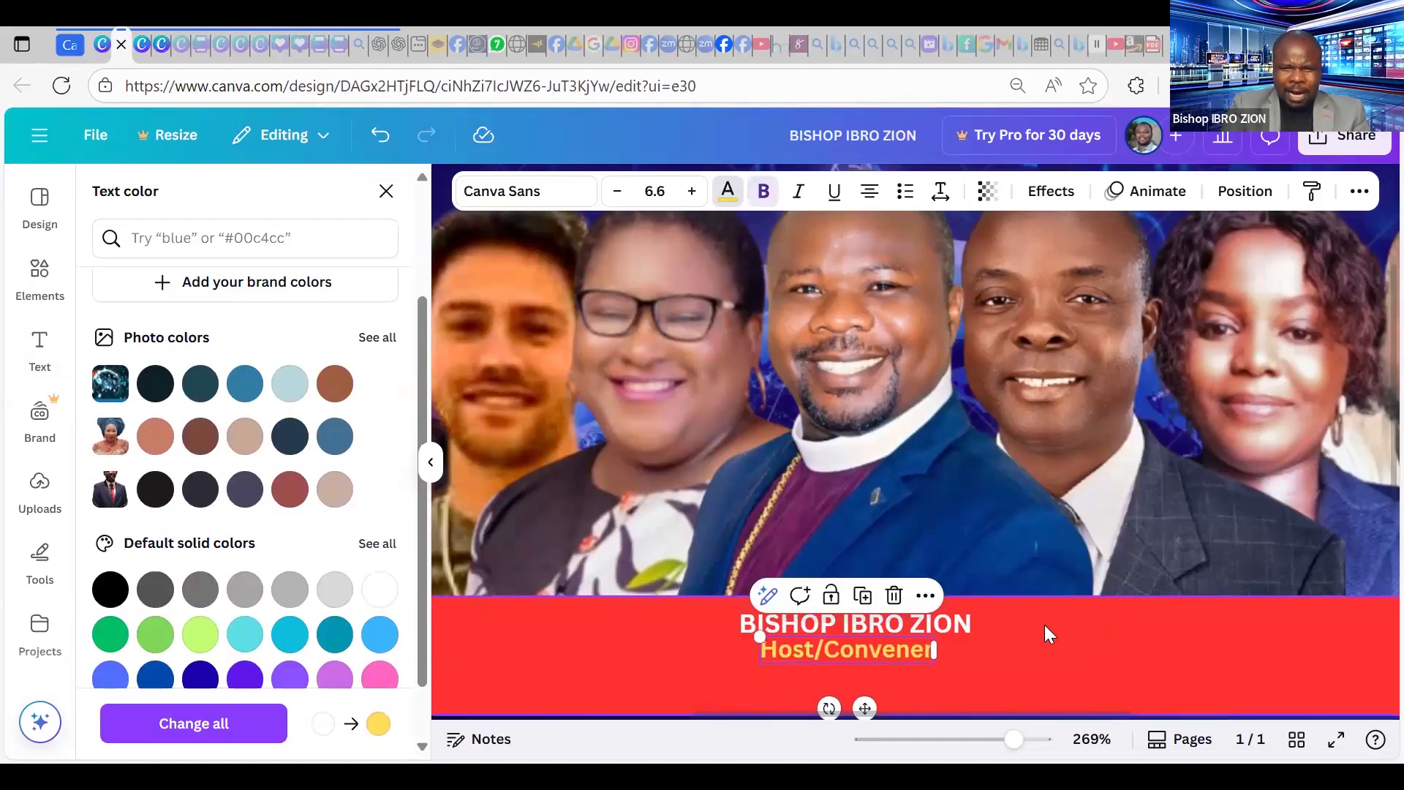
pyautogui.click(1073, 633)
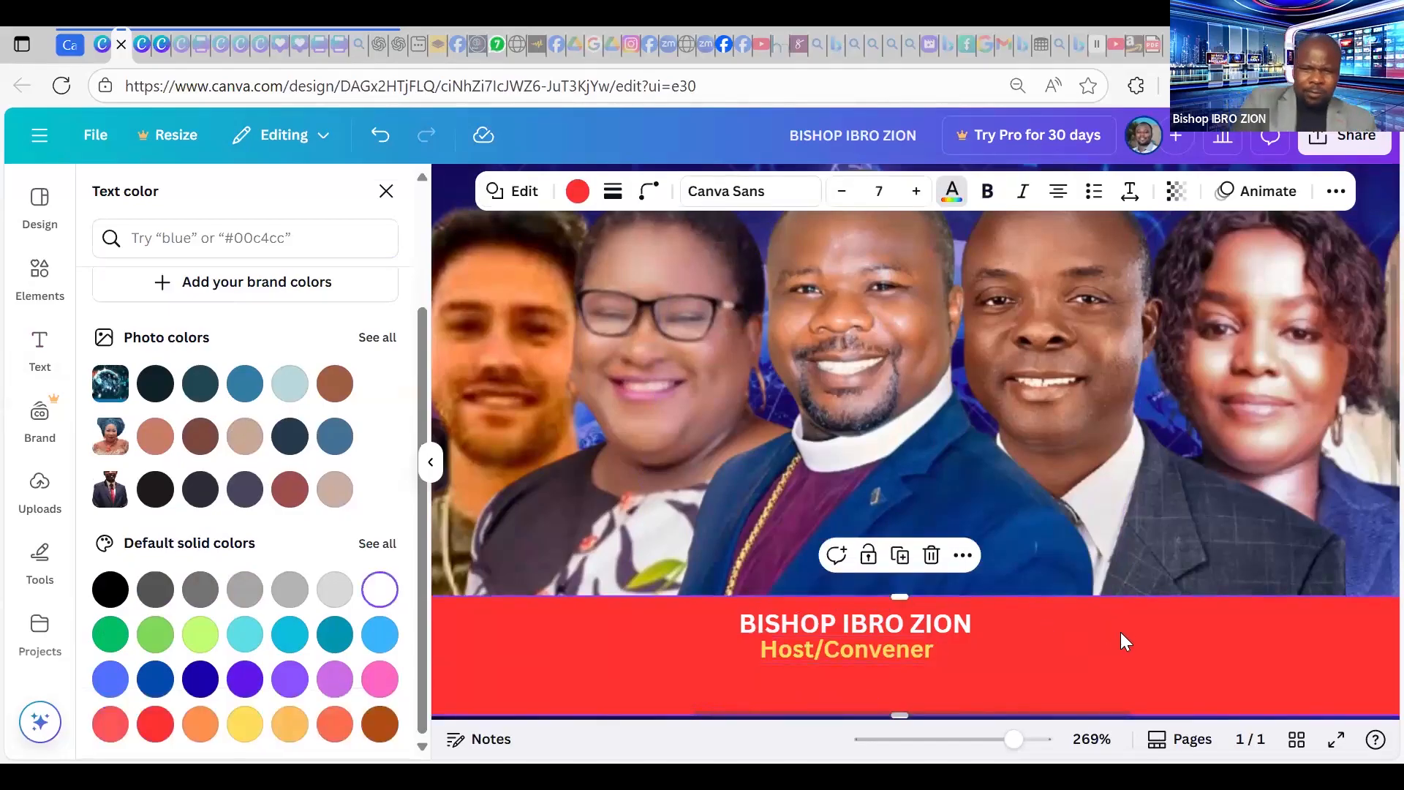
pyautogui.click(872, 650)
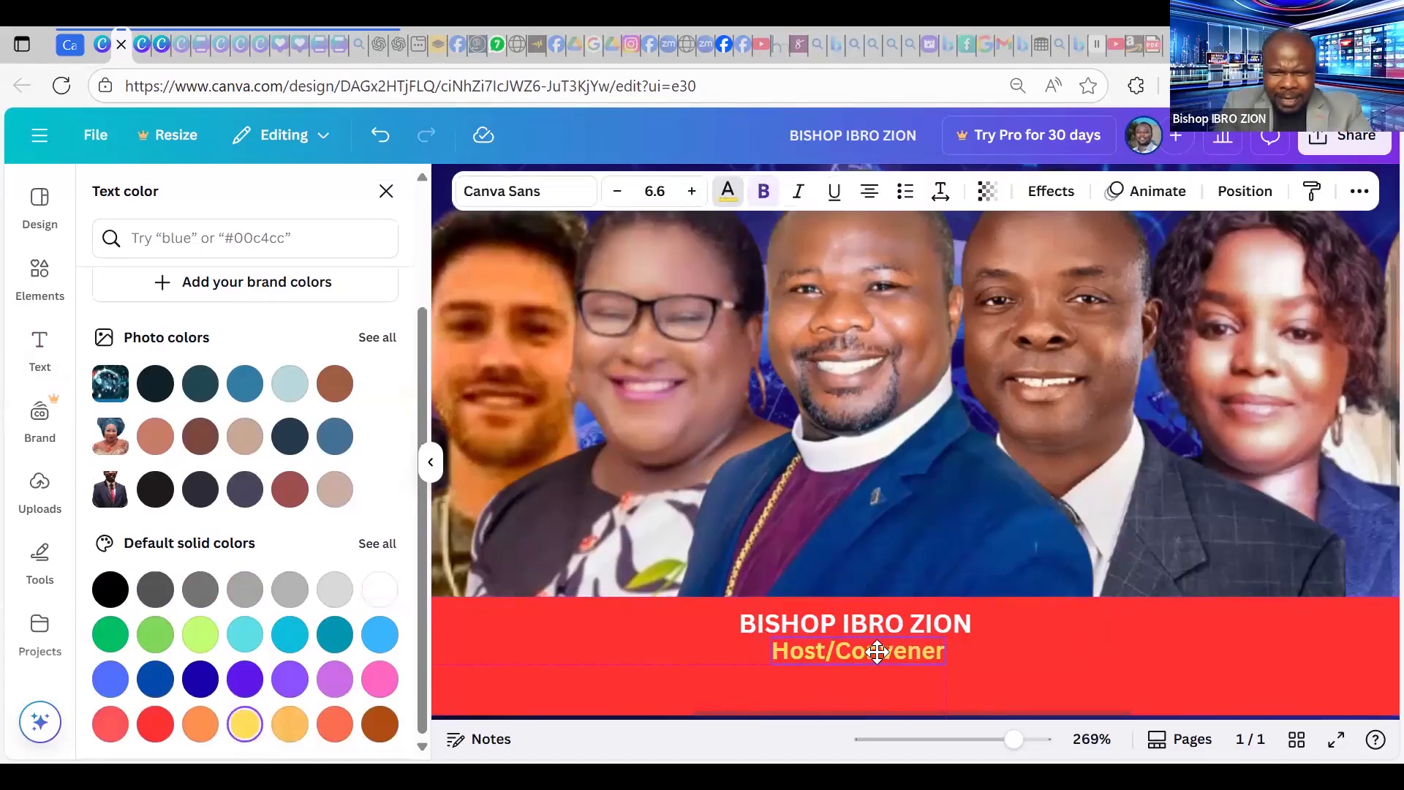
pyautogui.click(904, 627)
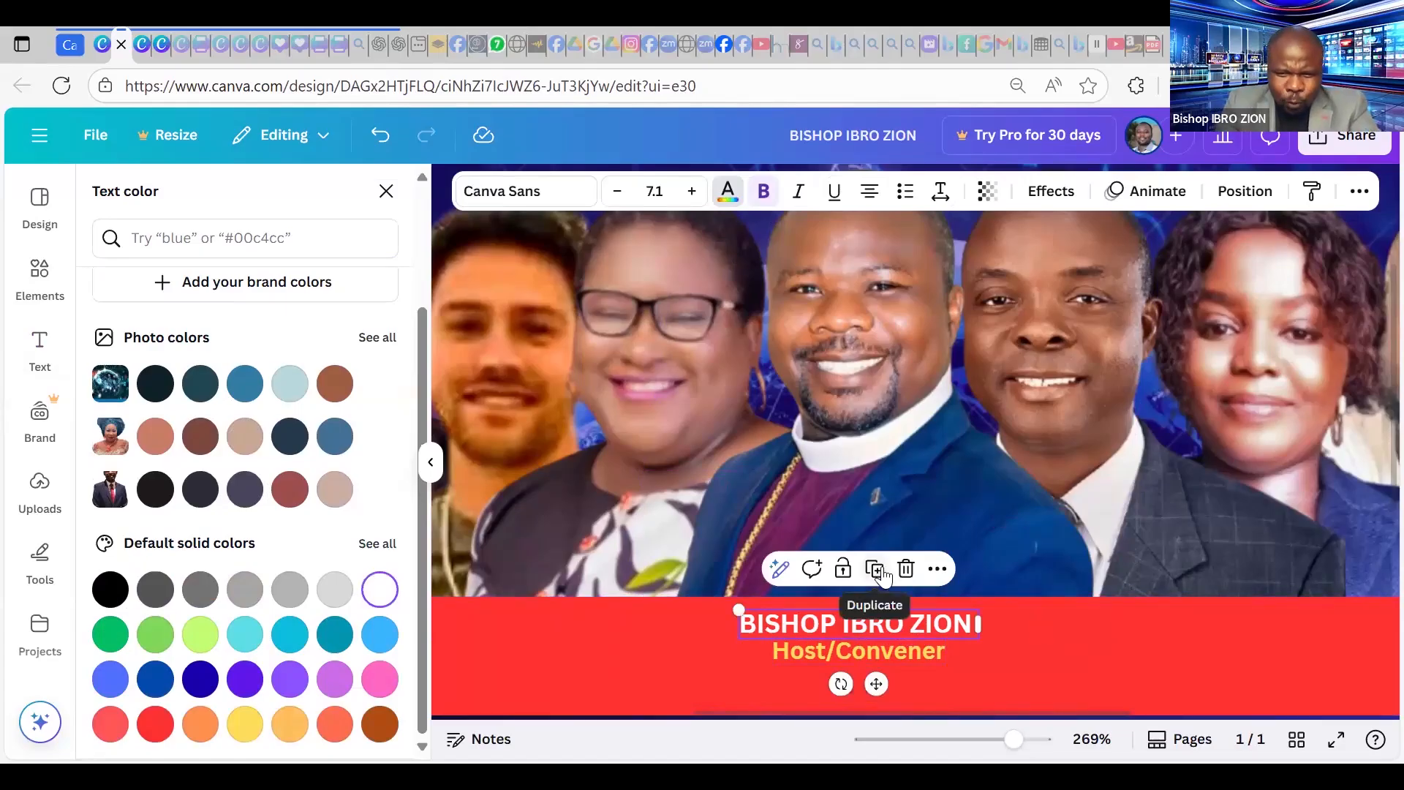
# Duplicate the name caption, move it right, and retype it as the second speaker's name.
pyautogui.click(928, 634)
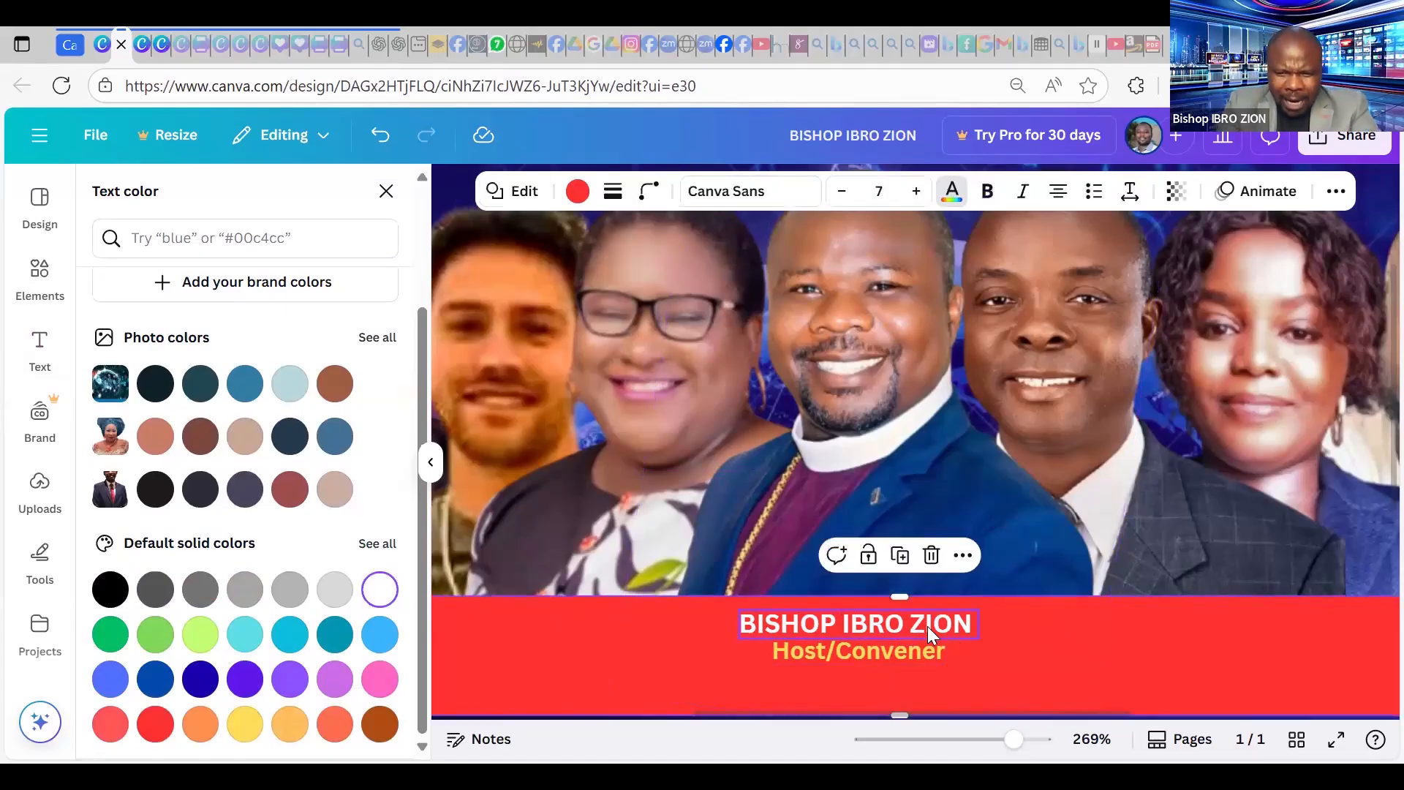
pyautogui.rightClick(929, 635)
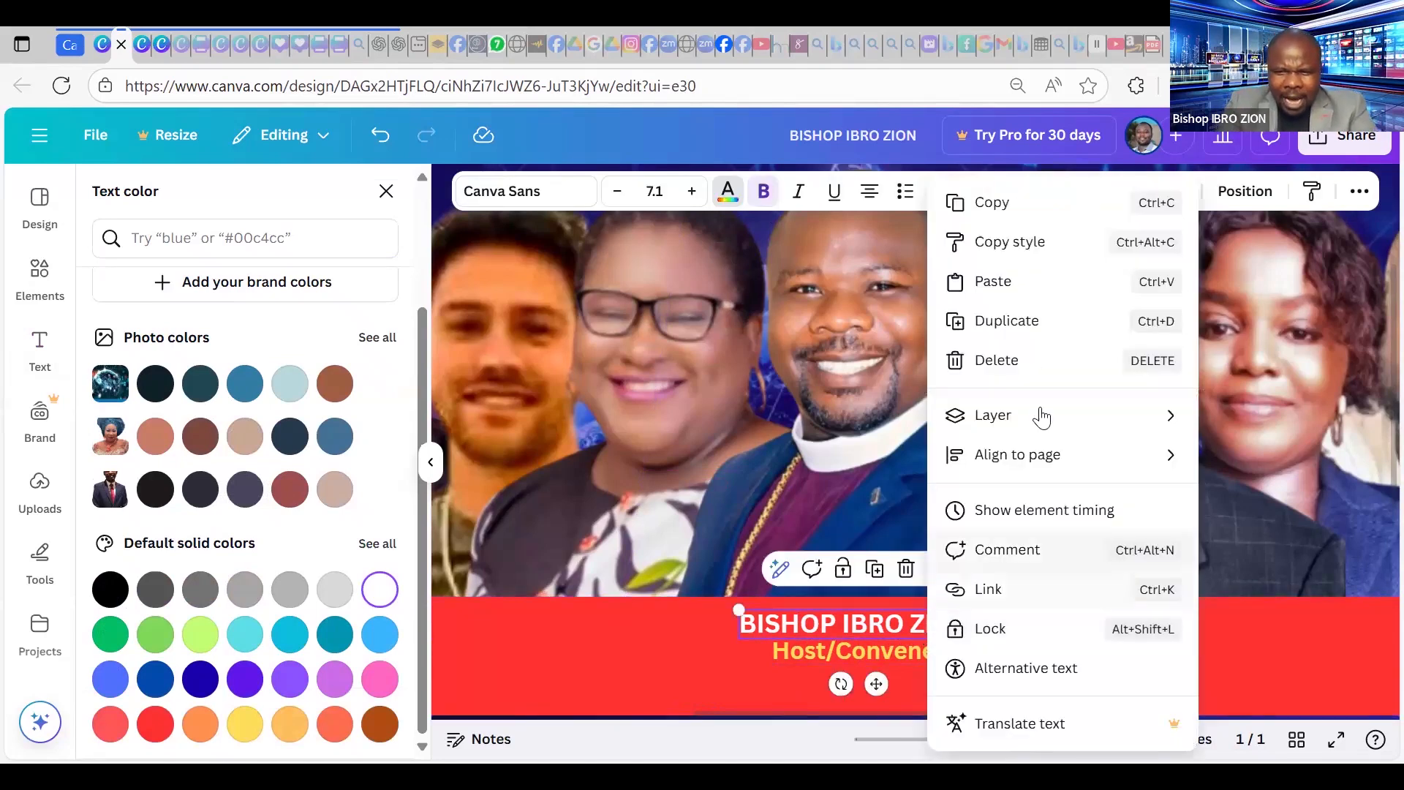
pyautogui.click(1031, 326)
pyautogui.moveTo(1328, 639); pyautogui.dragTo(1379, 639)
pyautogui.moveTo(1251, 667); pyautogui.dragTo(1251, 668)
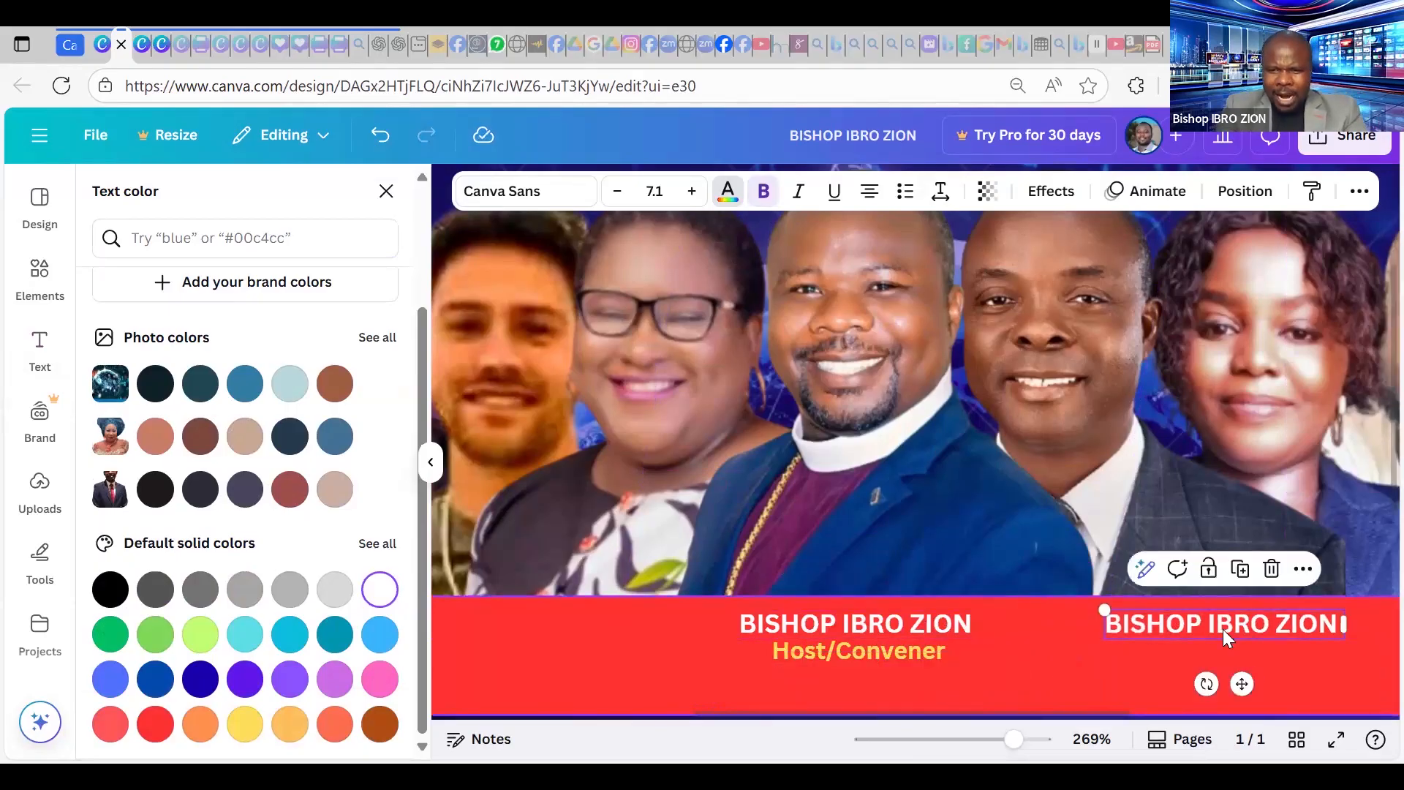
pyautogui.doubleClick(1225, 624)
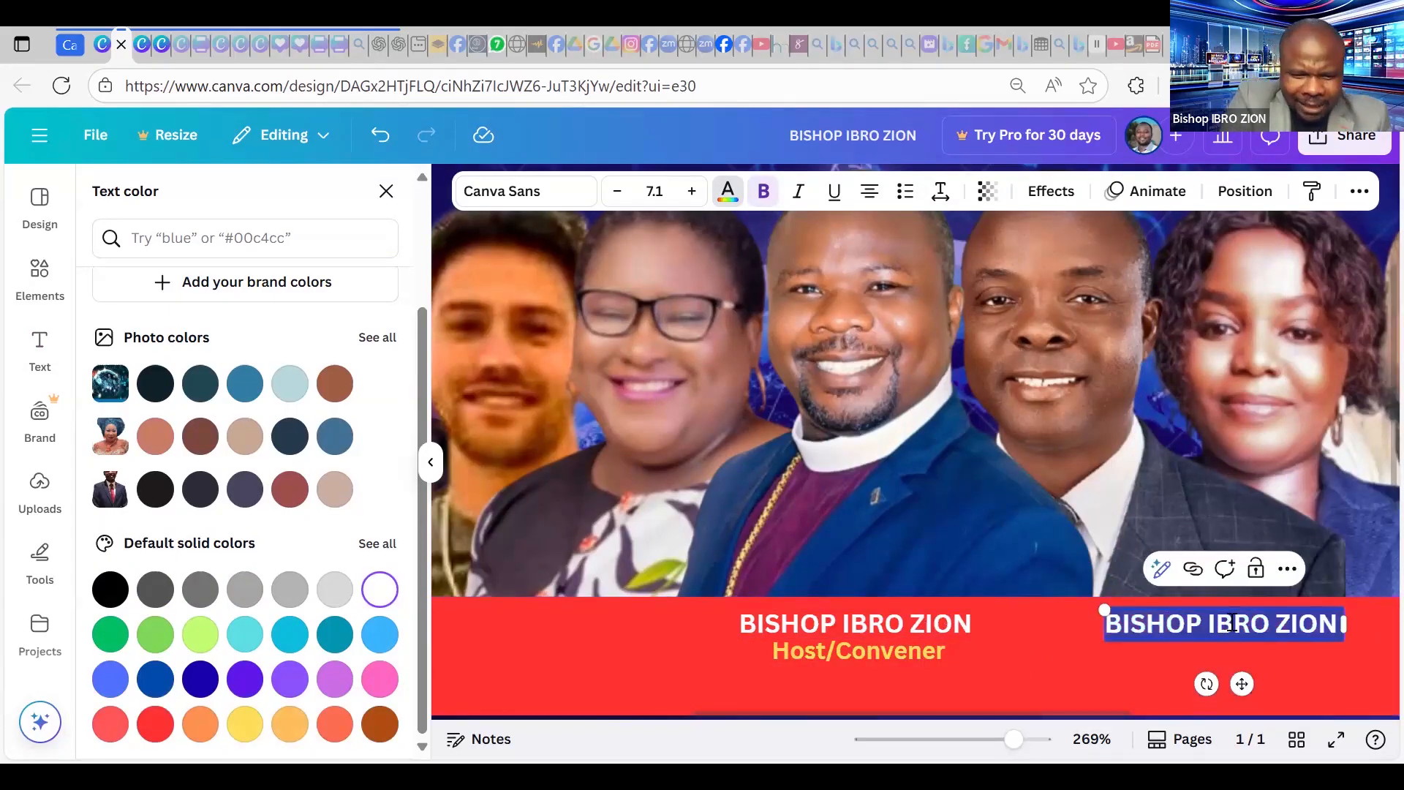
pyautogui.press('BackSpace')
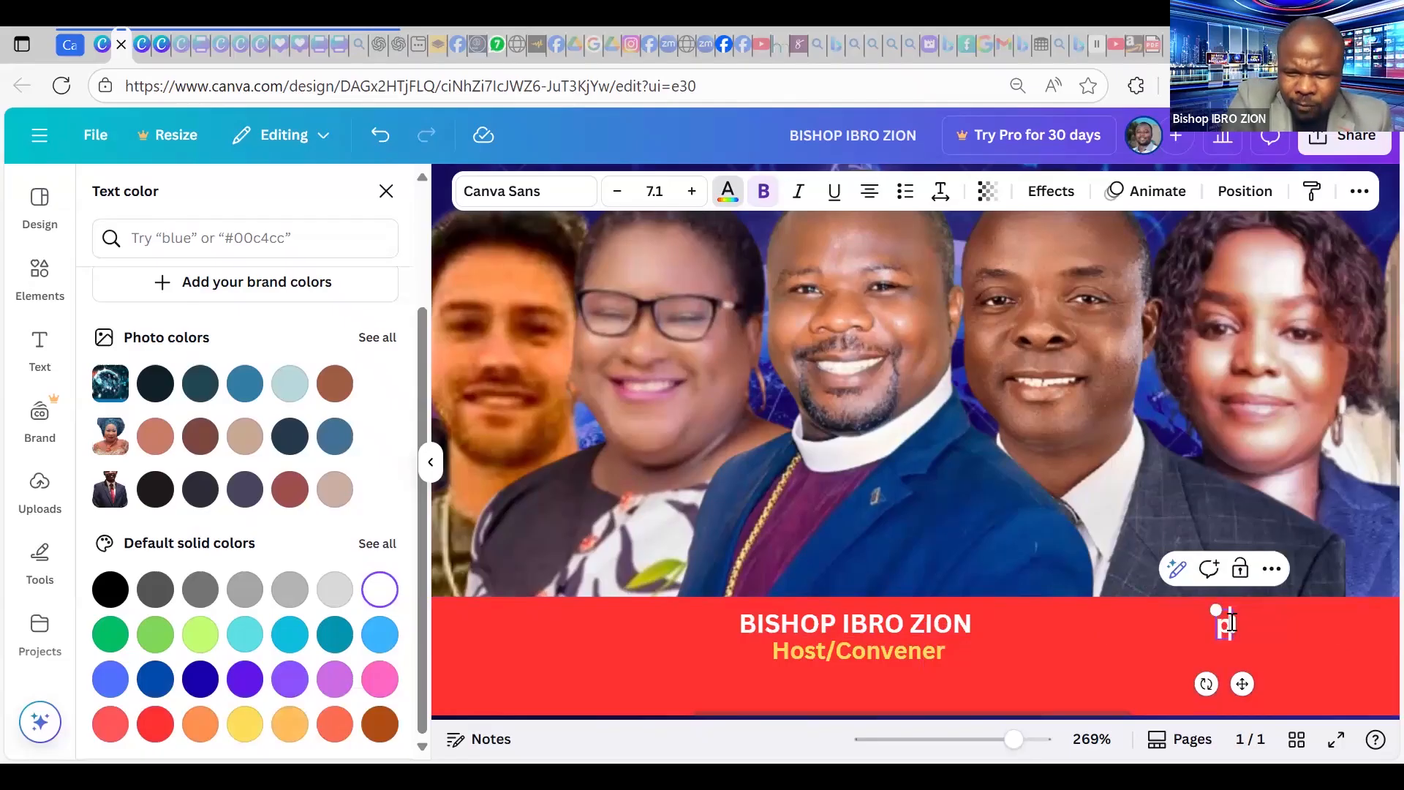
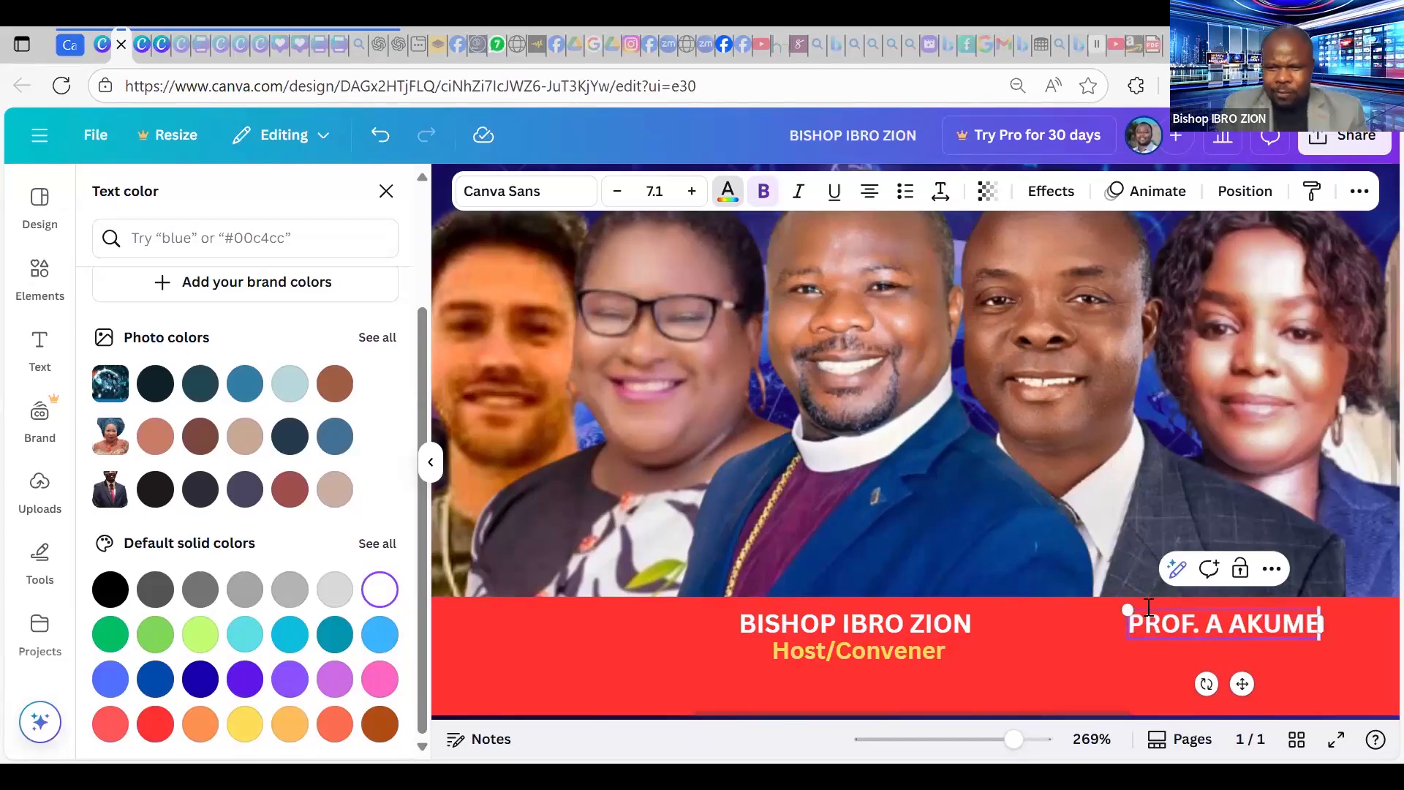
pyautogui.click(1248, 621)
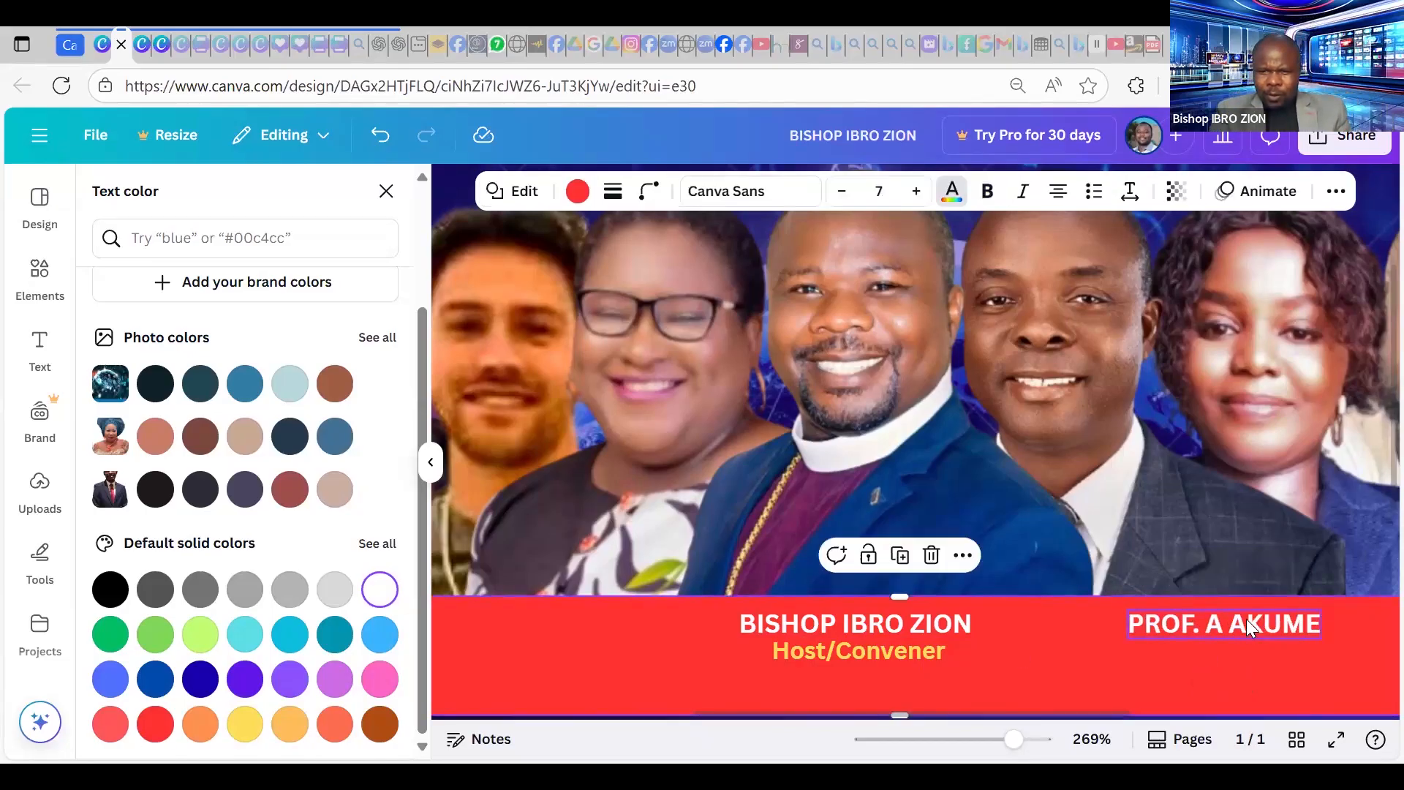
pyautogui.click(1245, 619)
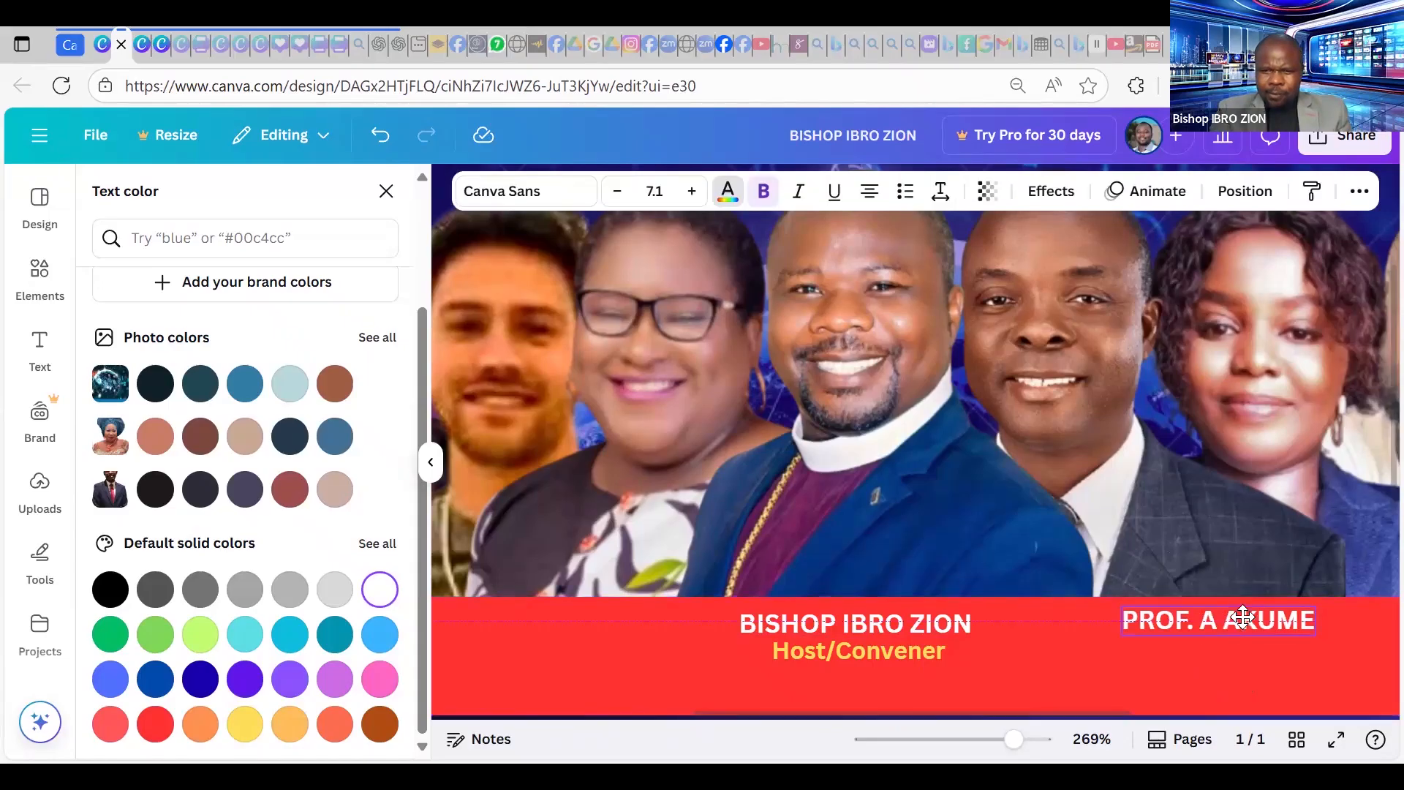
# Place a copy of the yellow caption under it reading 'Legal Adviser'.
pyautogui.click(847, 654)
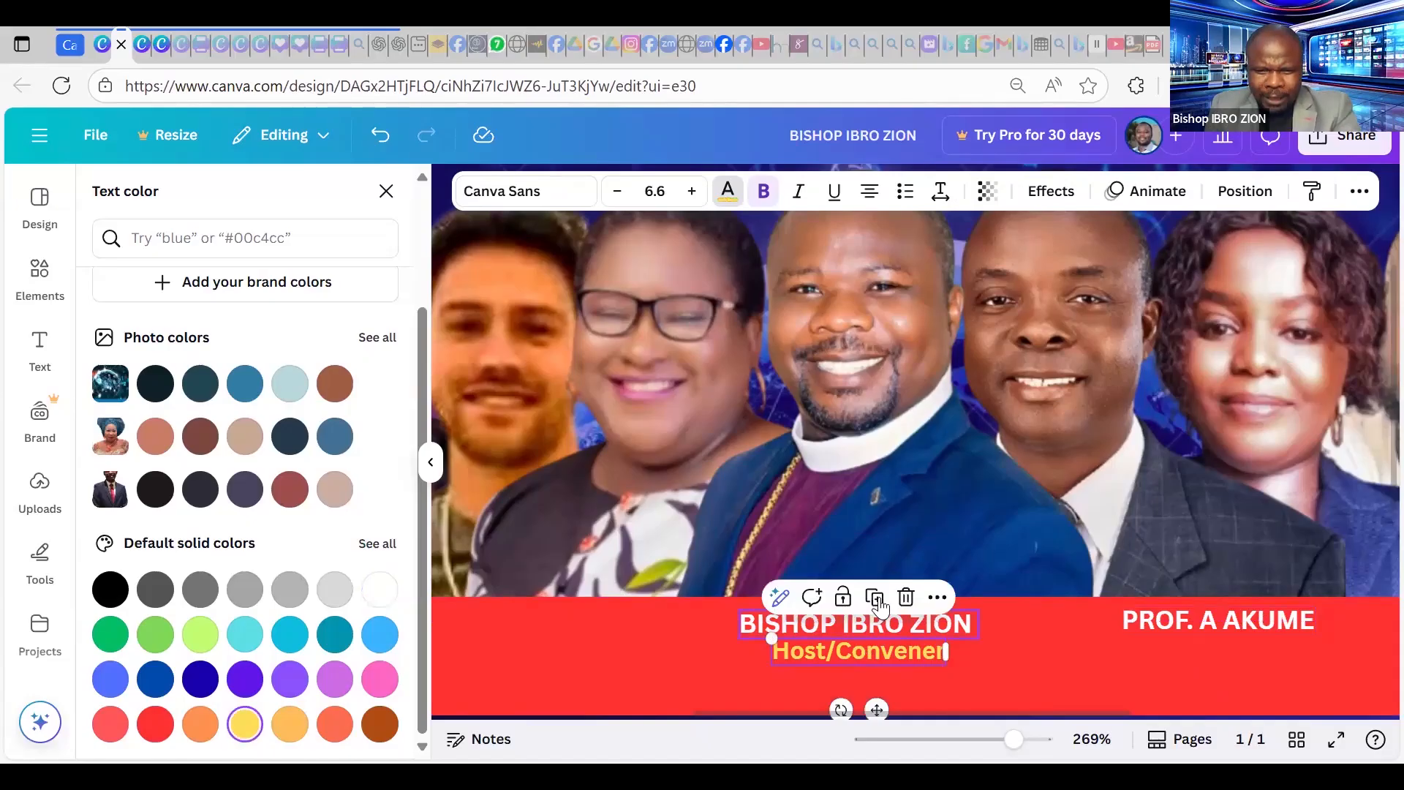
pyautogui.moveTo(899, 693); pyautogui.dragTo(1215, 647)
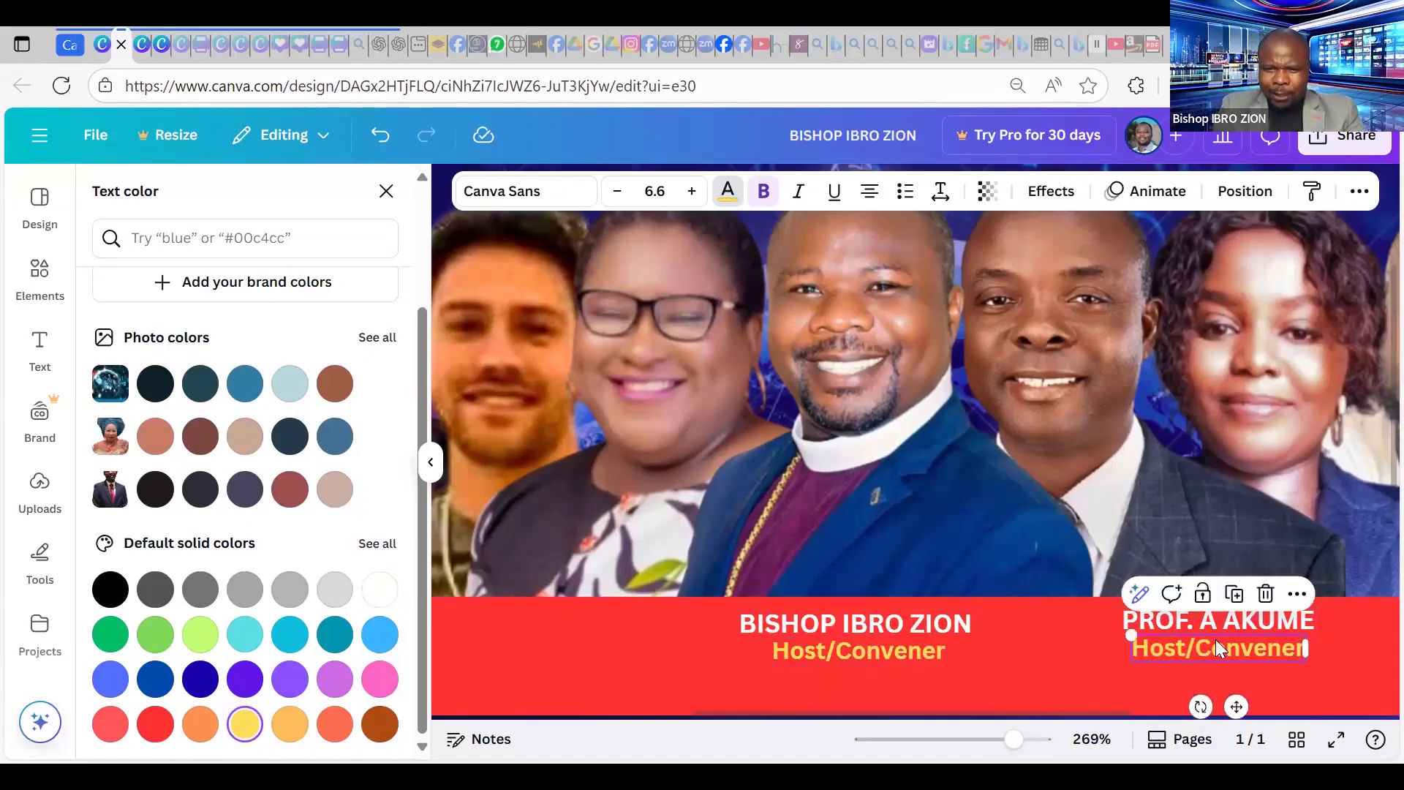
pyautogui.doubleClick(1216, 645)
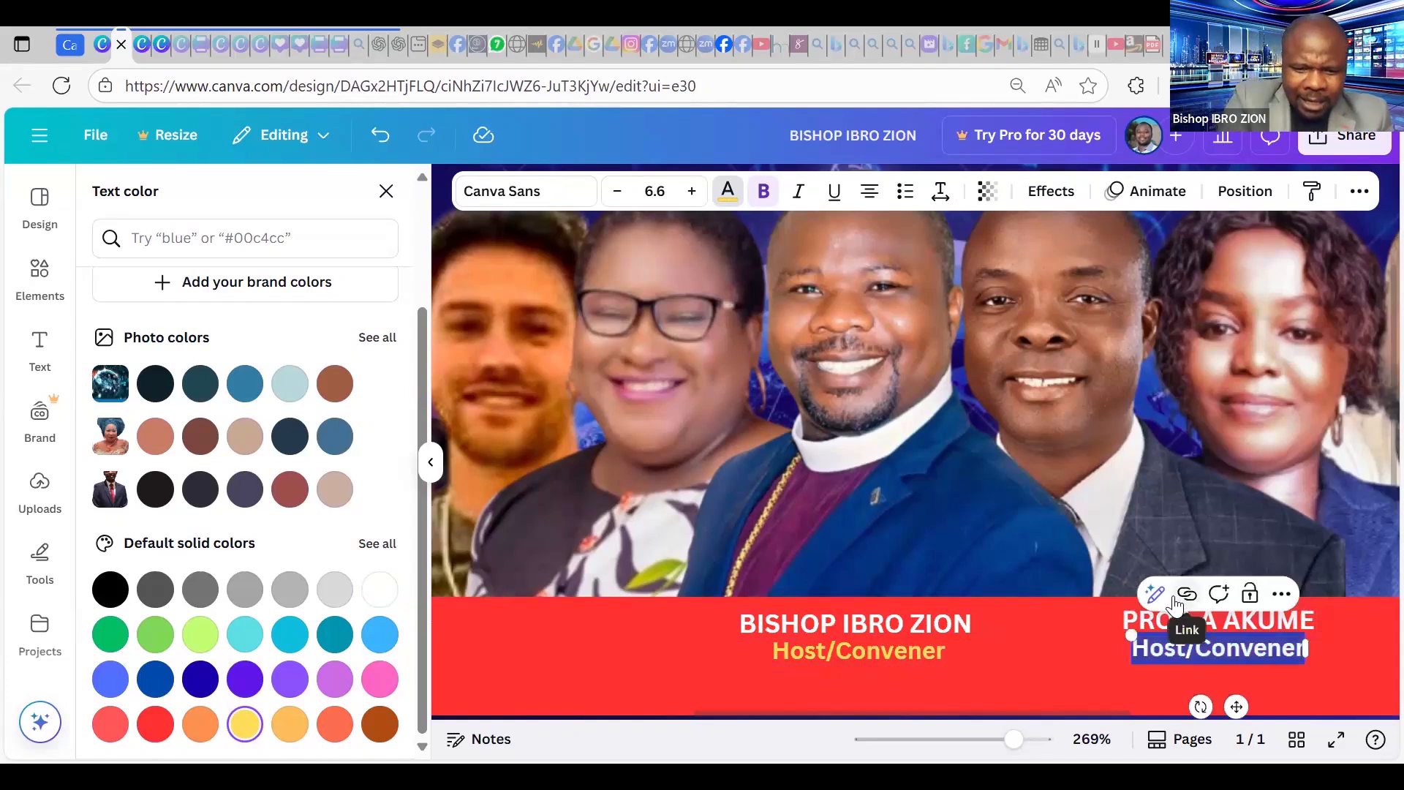
pyautogui.write('GG')
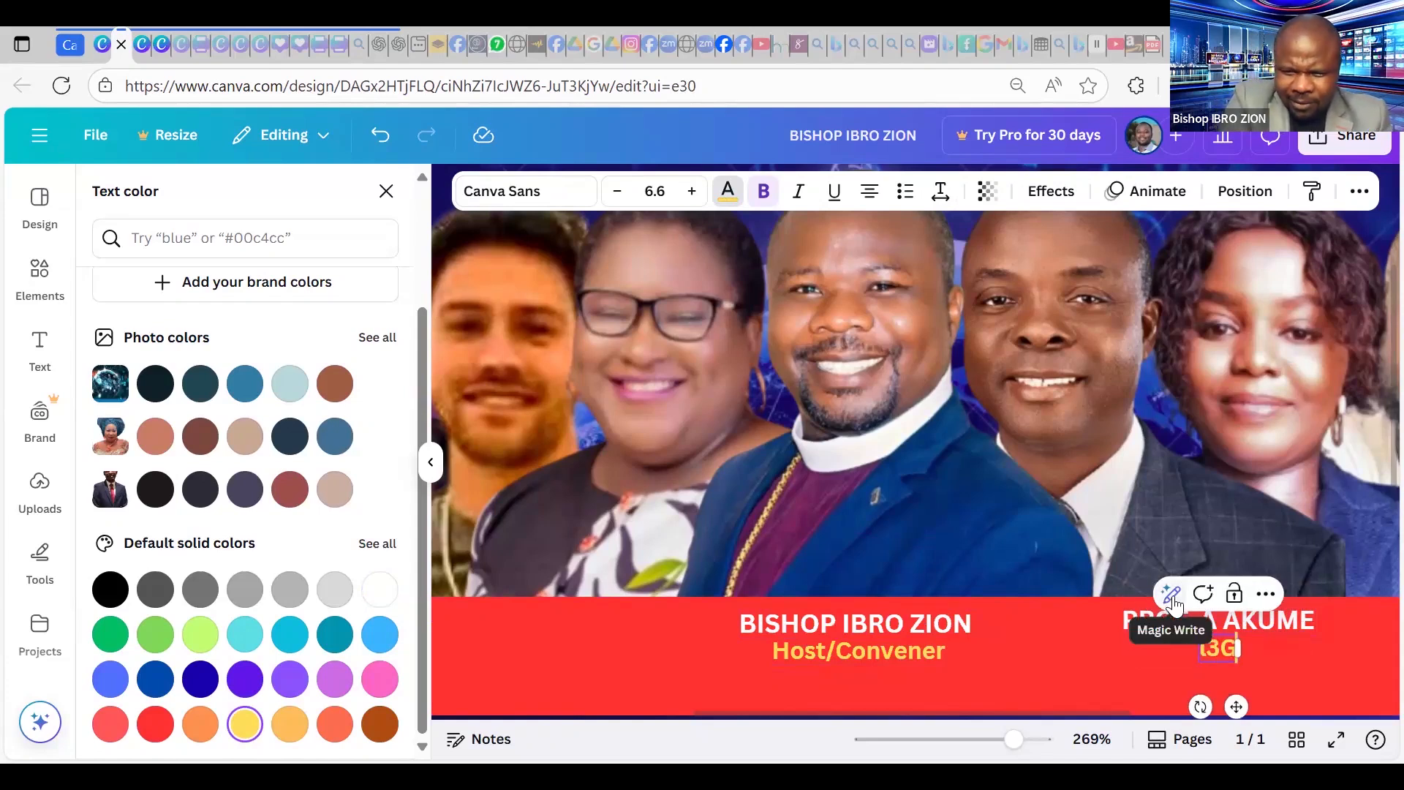
pyautogui.press('BackSpace')
pyautogui.press('BackSpace')
pyautogui.write('Le')
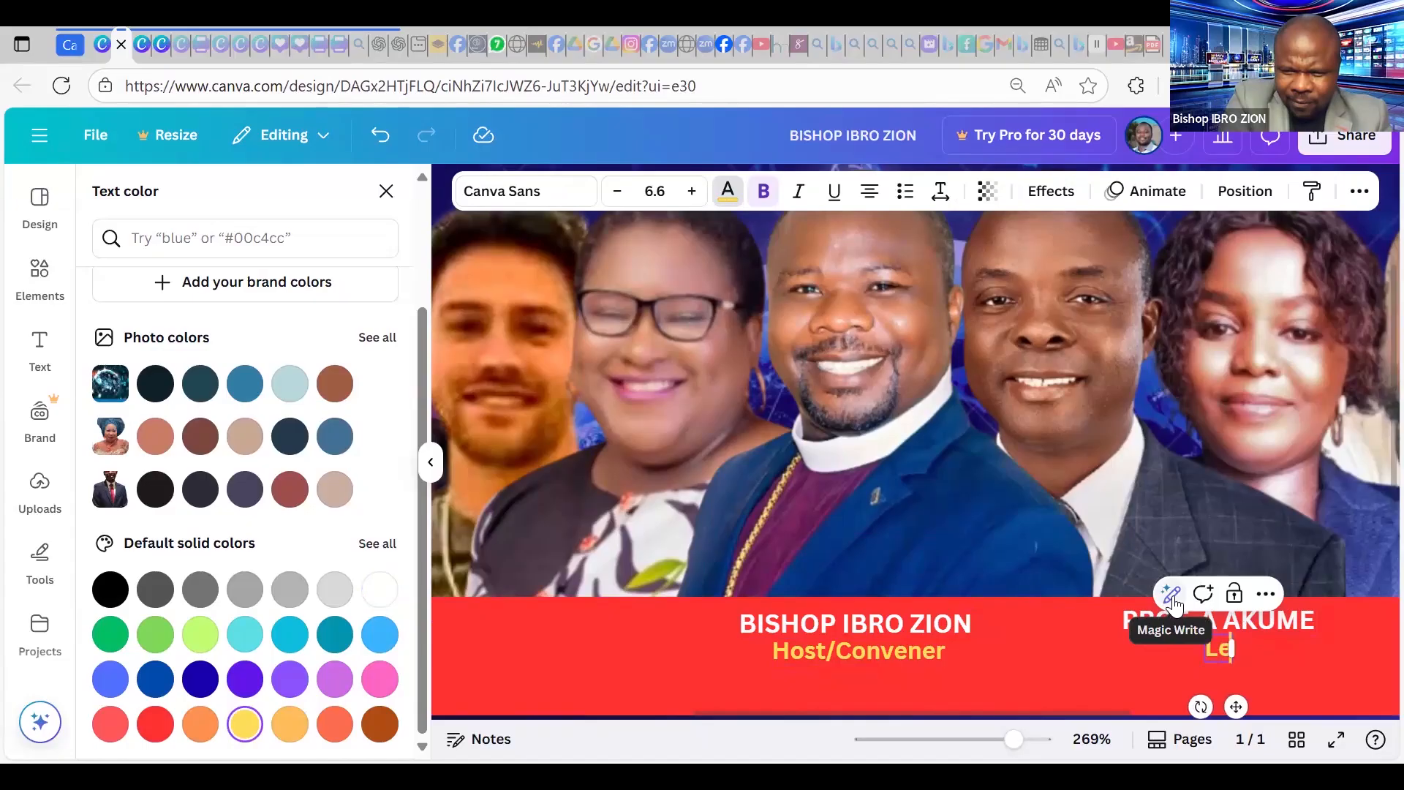
pyautogui.write('gal Adviser')
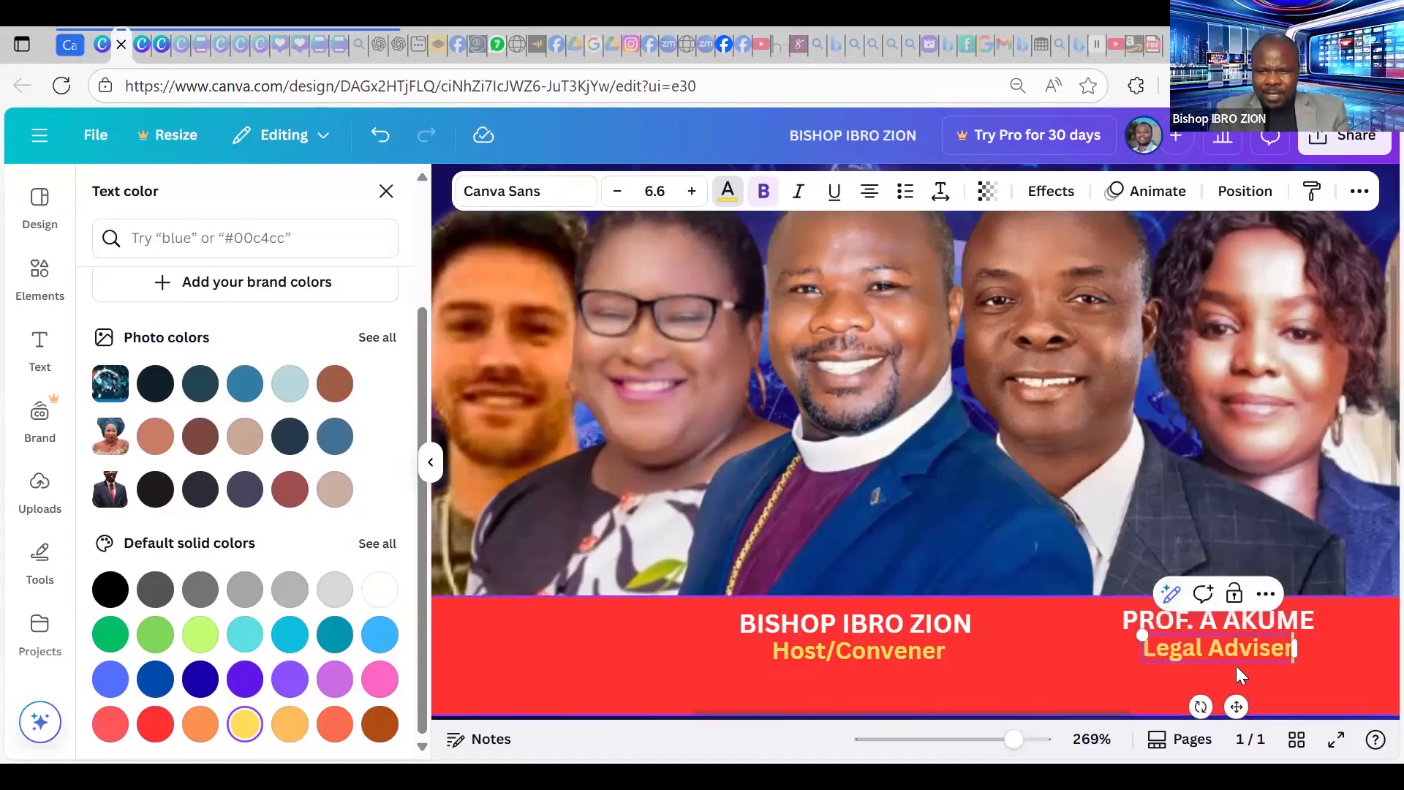
pyautogui.click(1134, 695)
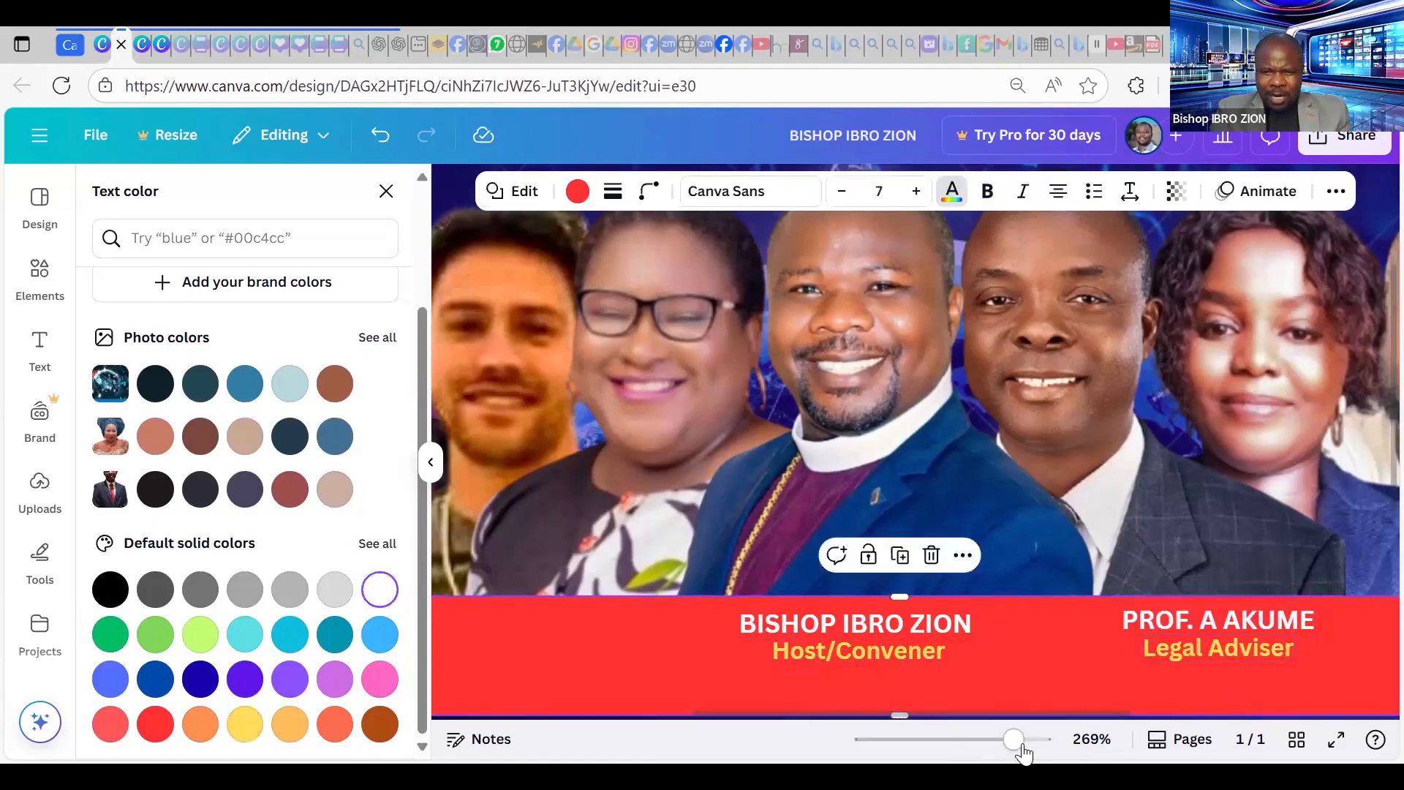
# Duplicate the second speaker's name to its right and retype it as the third speaker's name.
pyautogui.click(980, 746)
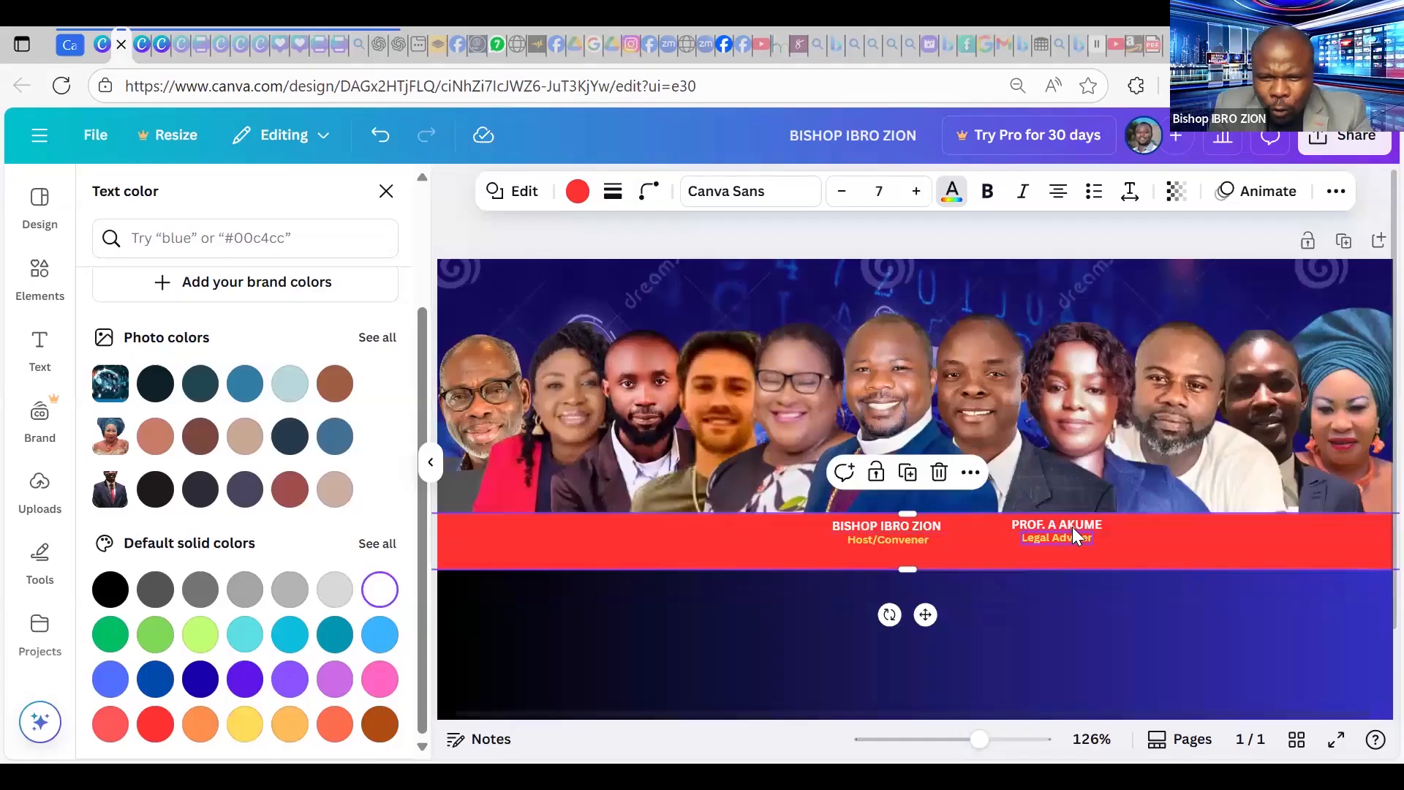
pyautogui.click(1070, 526)
pyautogui.moveTo(1061, 526)
pyautogui.mouseDown()
pyautogui.moveTo(1063, 539)
pyautogui.moveTo(1068, 520)
pyautogui.mouseUp()
pyautogui.click(1068, 521)
pyautogui.hotkey('ctrl', 'd')
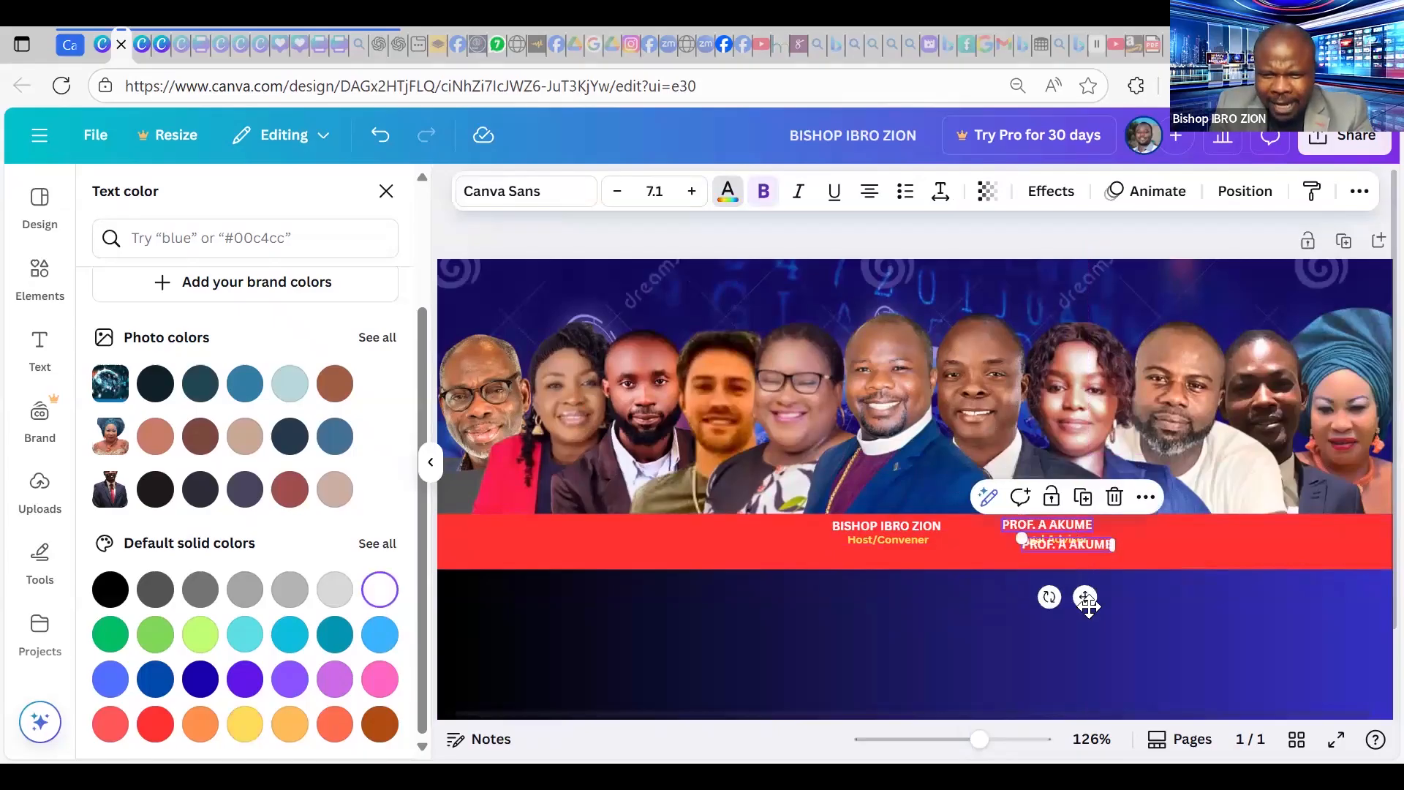
pyautogui.moveTo(1092, 599); pyautogui.dragTo(1178, 535)
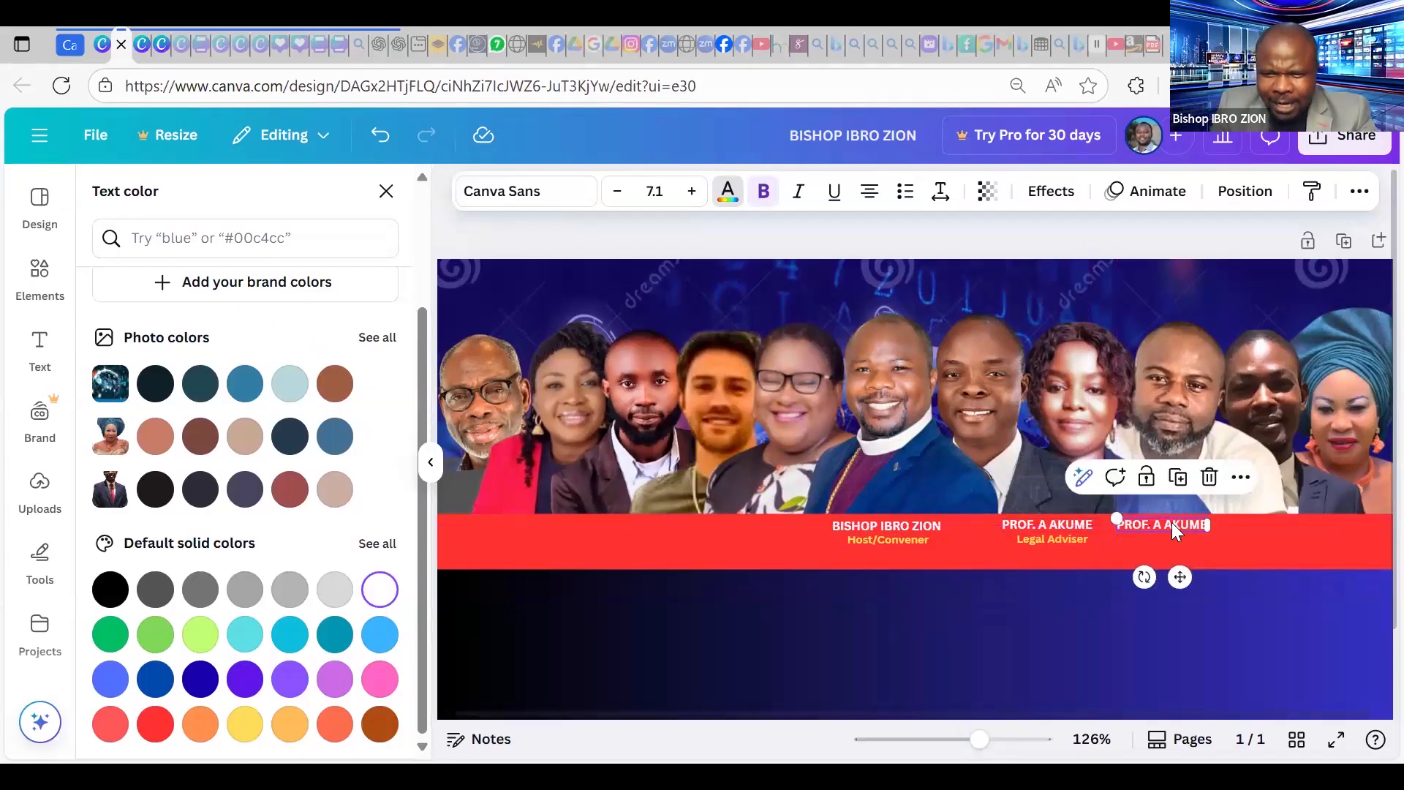
pyautogui.doubleClick(1185, 521)
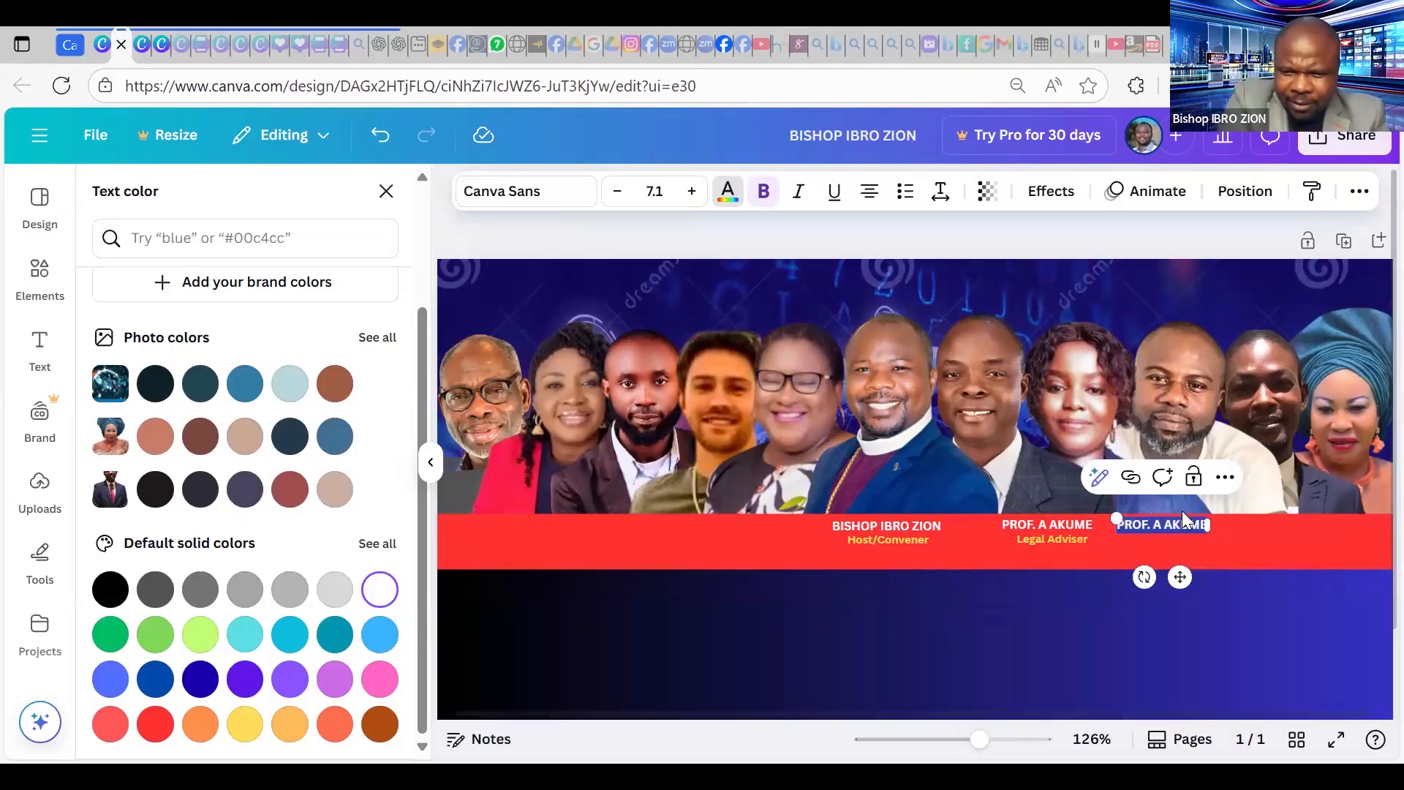
pyautogui.write('Ja')
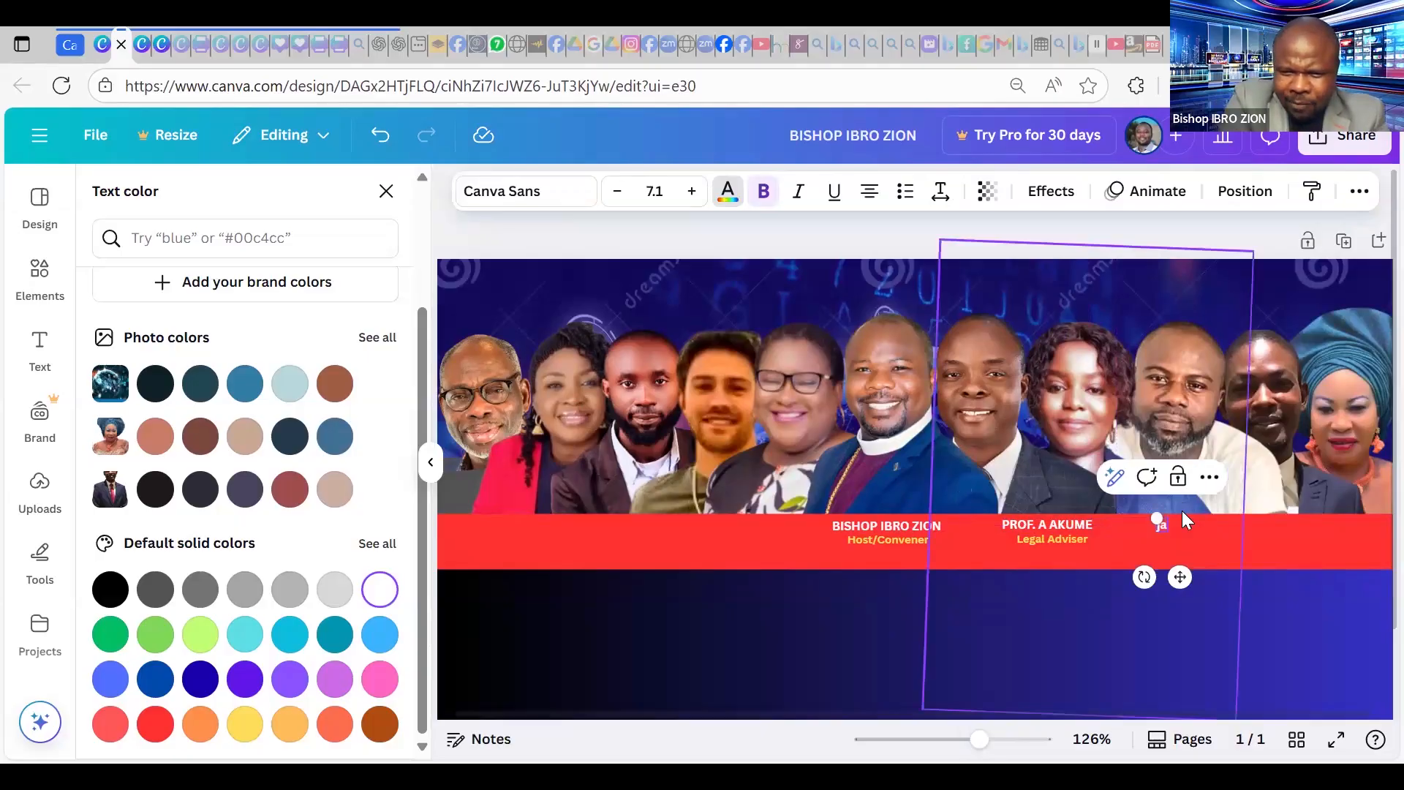
pyautogui.press('BackSpace')
pyautogui.press('BackSpace')
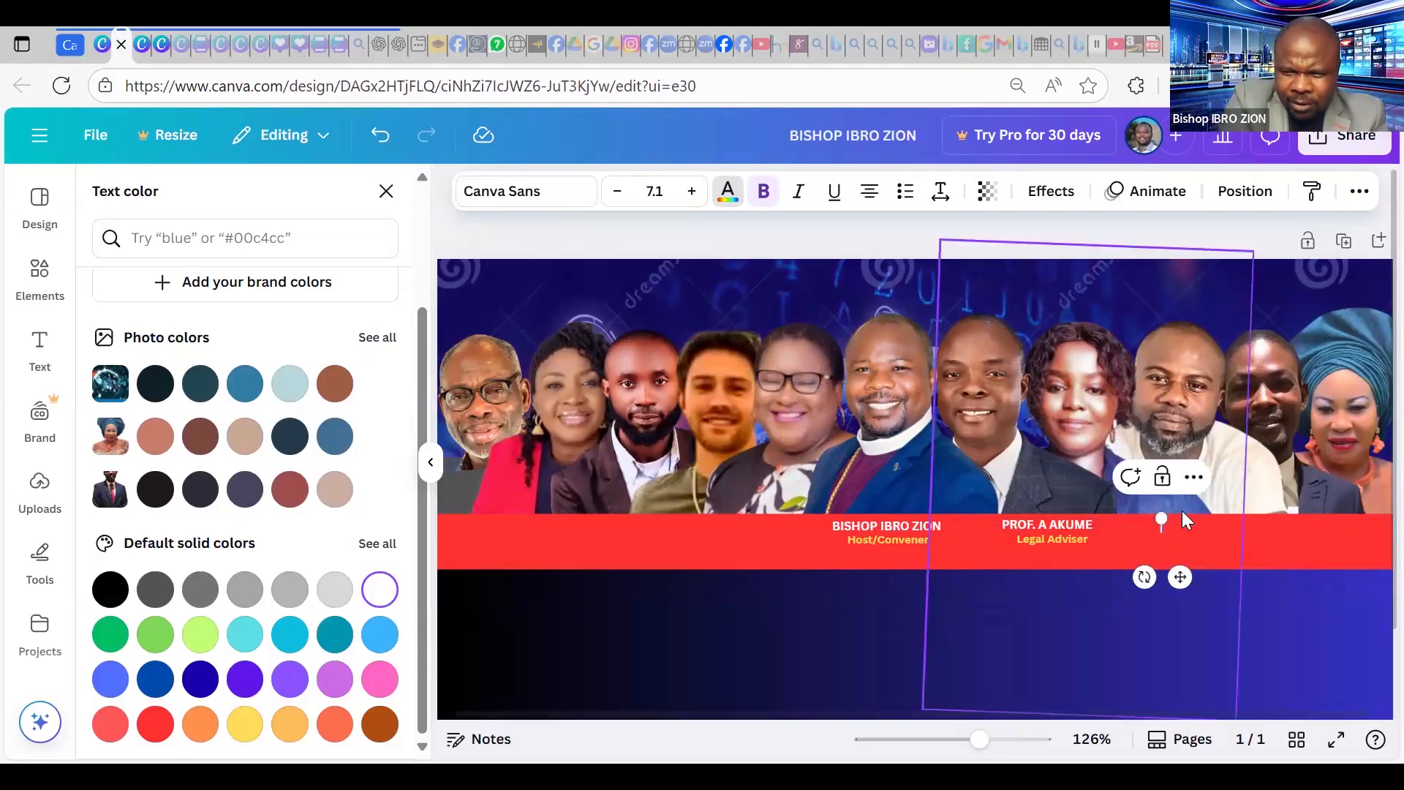
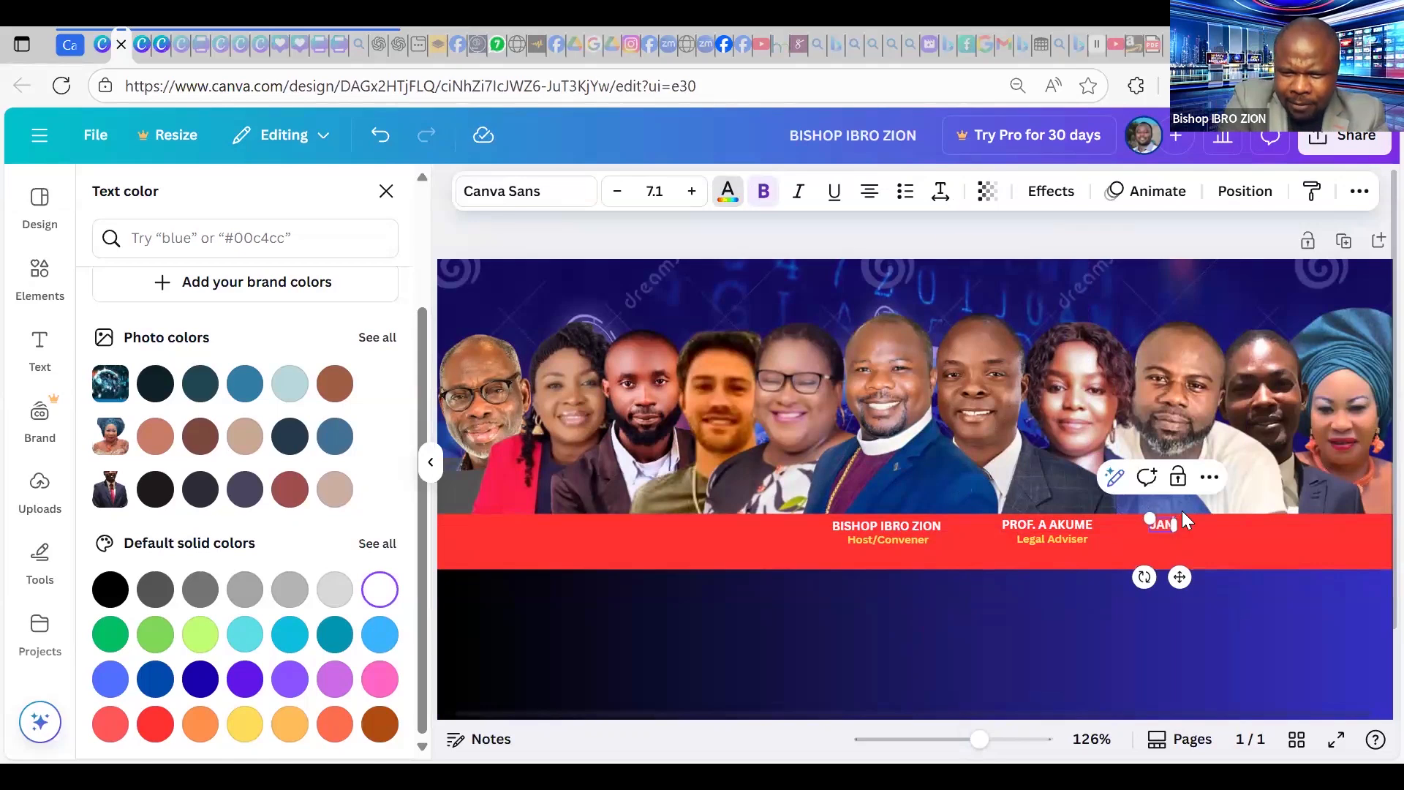
# Duplicate the Legal Adviser caption under the new name and change it to 'CAC Agent'.
pyautogui.click(1051, 539)
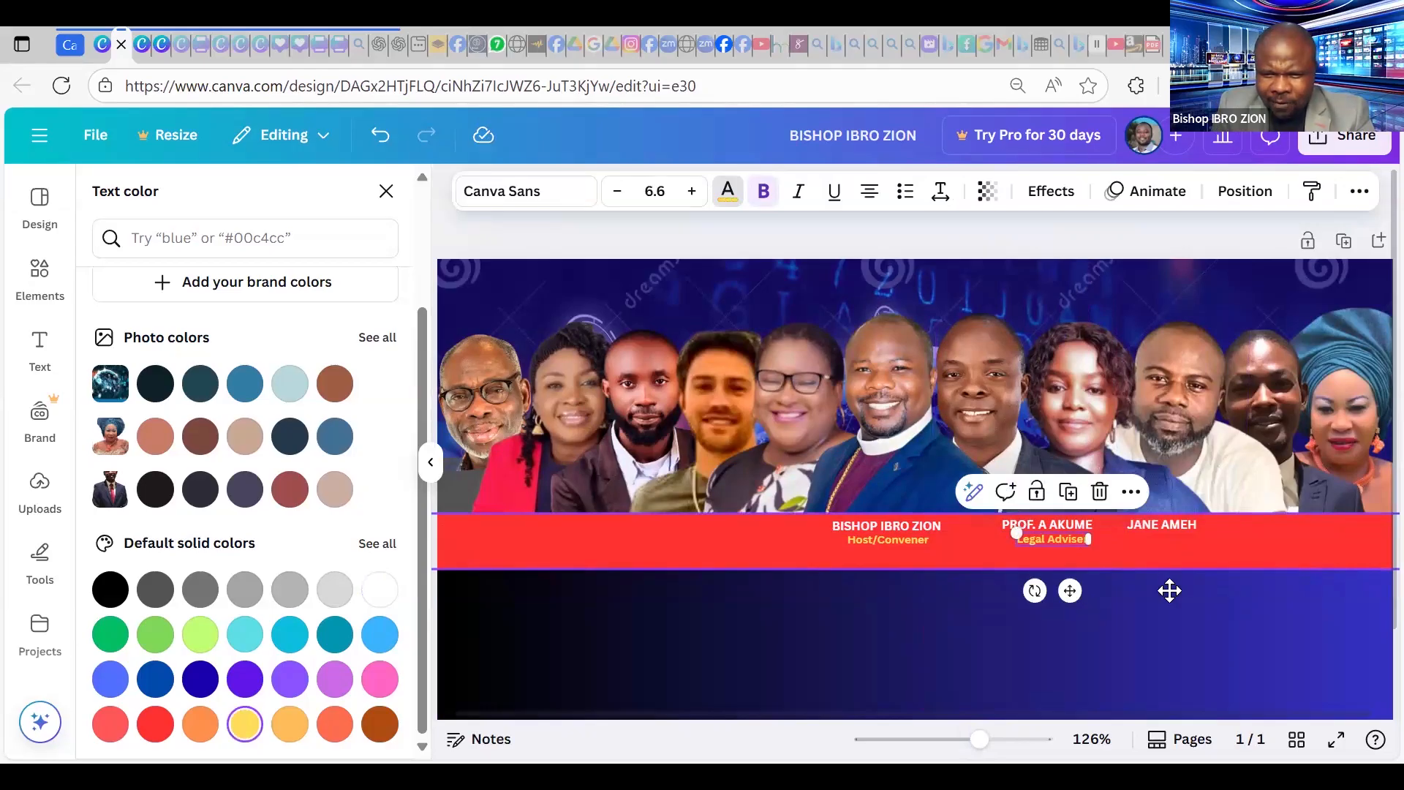
pyautogui.hotkey('ctrl', 'd')
pyautogui.moveTo(1090, 611); pyautogui.dragTo(1183, 590)
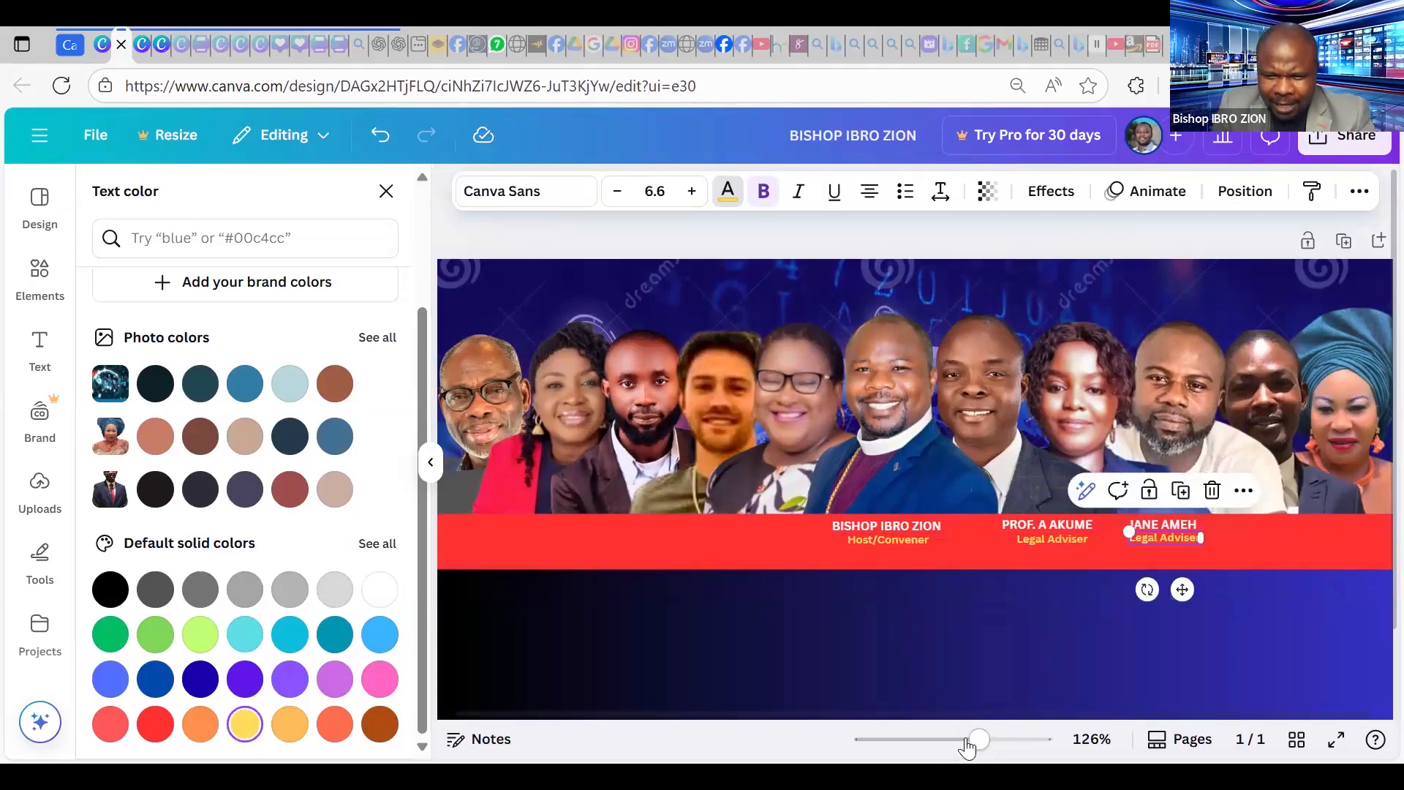
pyautogui.moveTo(979, 740); pyautogui.dragTo(995, 740)
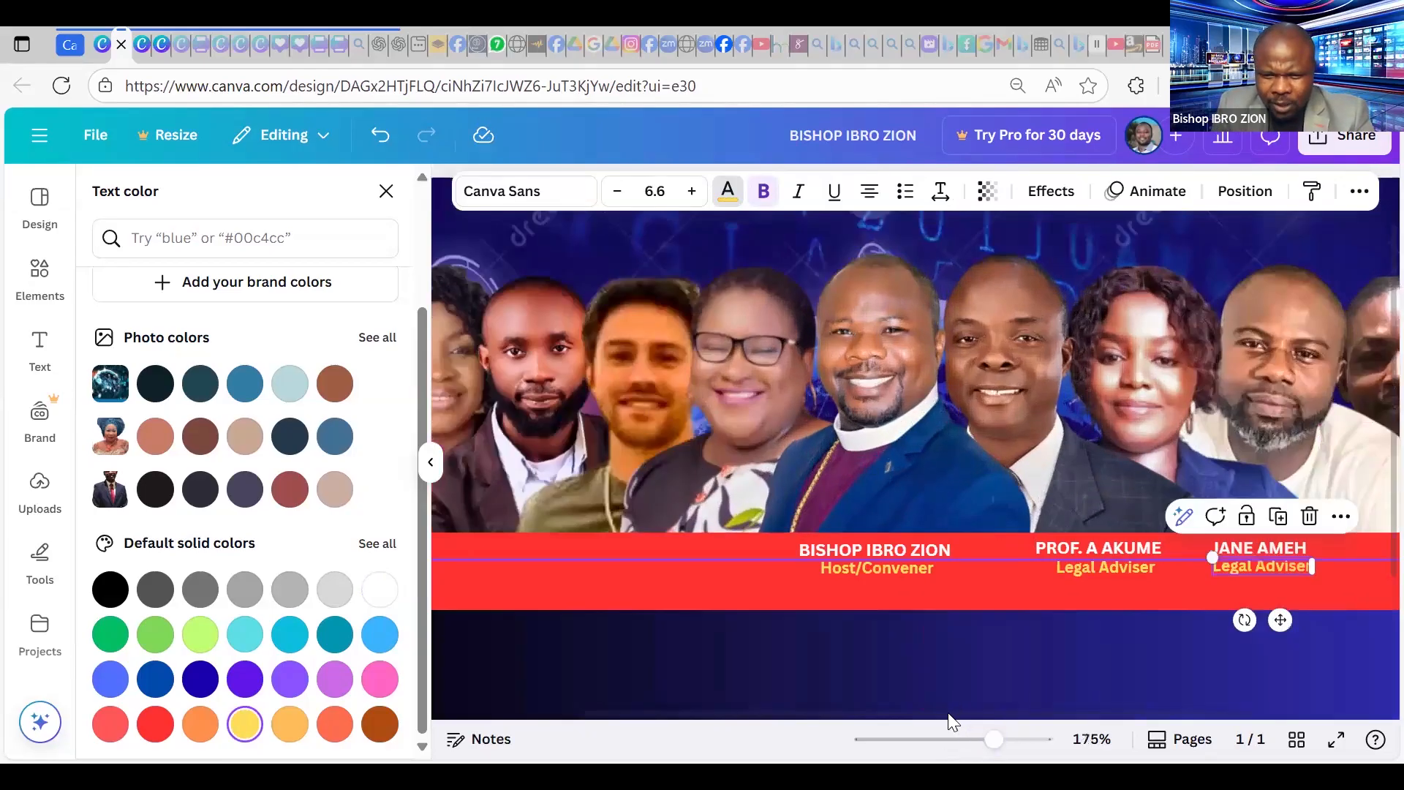
pyautogui.hscroll(3, 1068, 565)
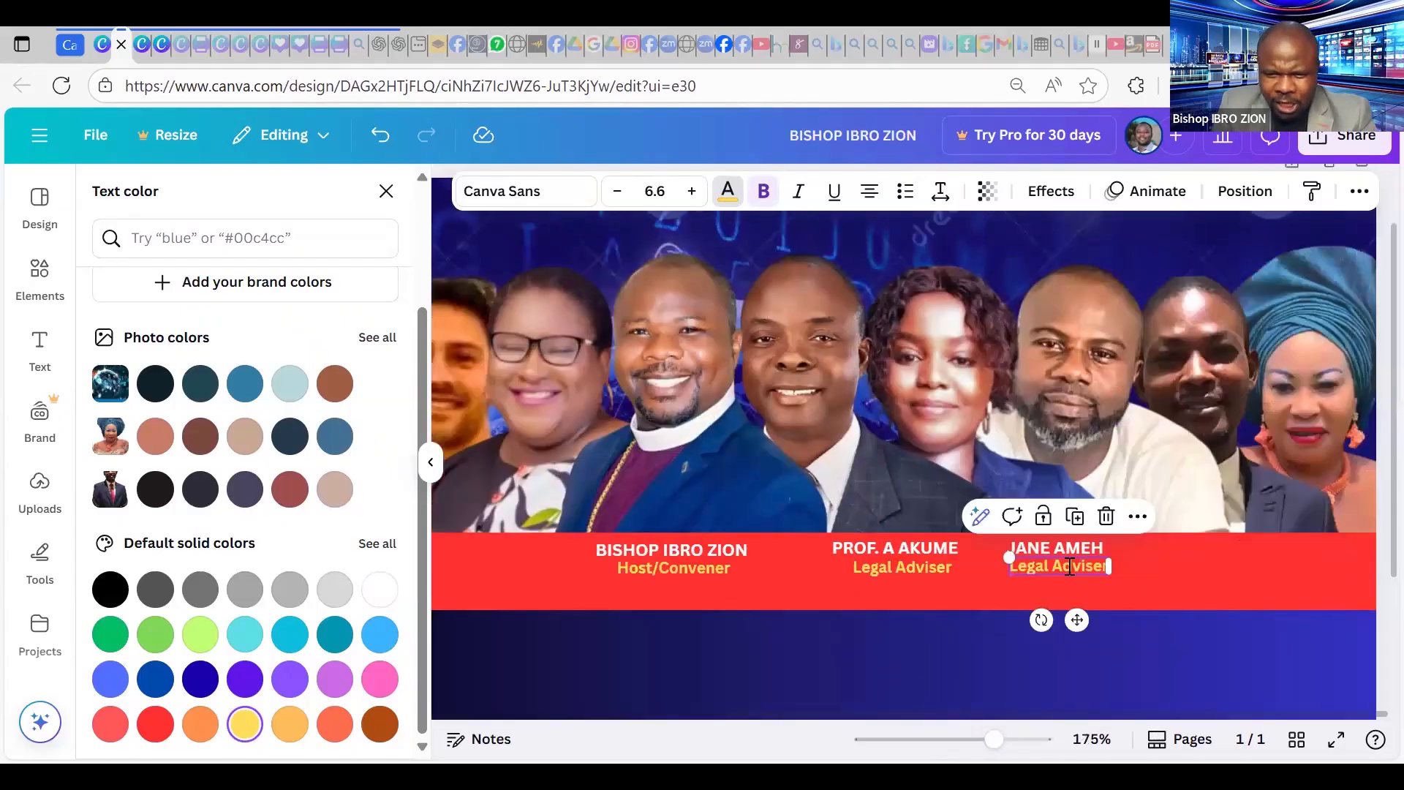
pyautogui.doubleClick(1069, 560)
pyautogui.write('Ca')
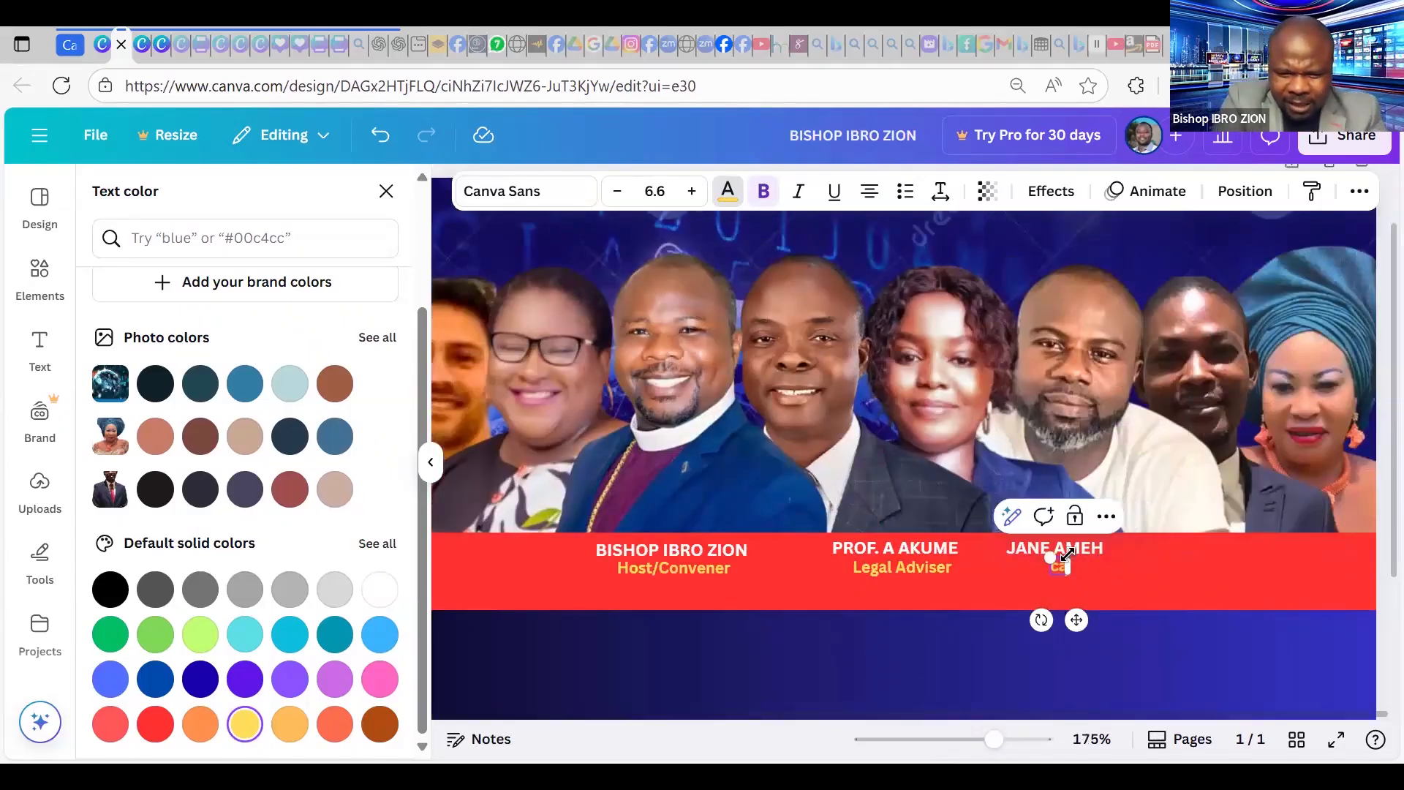
pyautogui.write('d')
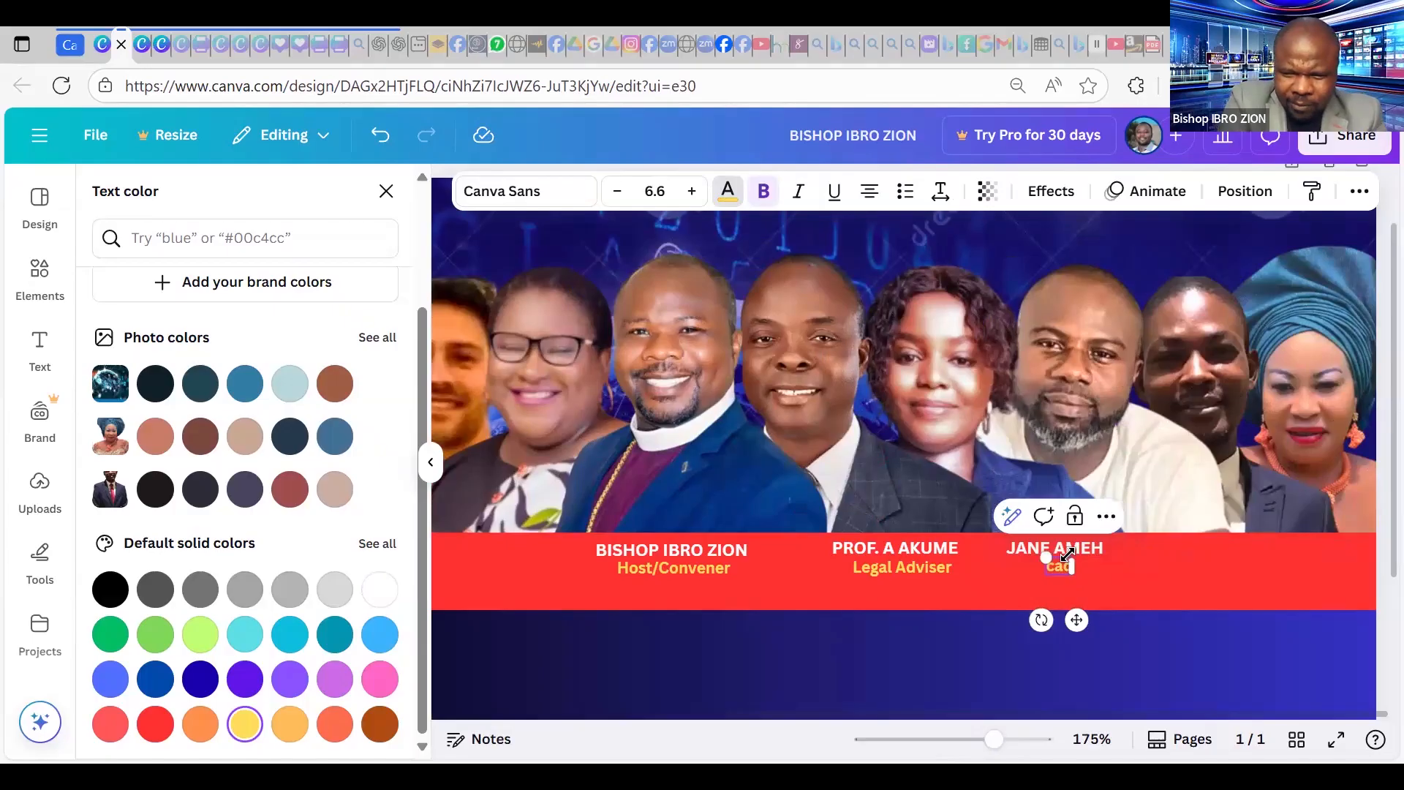
pyautogui.press('BackSpace')
pyautogui.press('BackSpace')
pyautogui.press('BackSpace')
pyautogui.write('CAC')
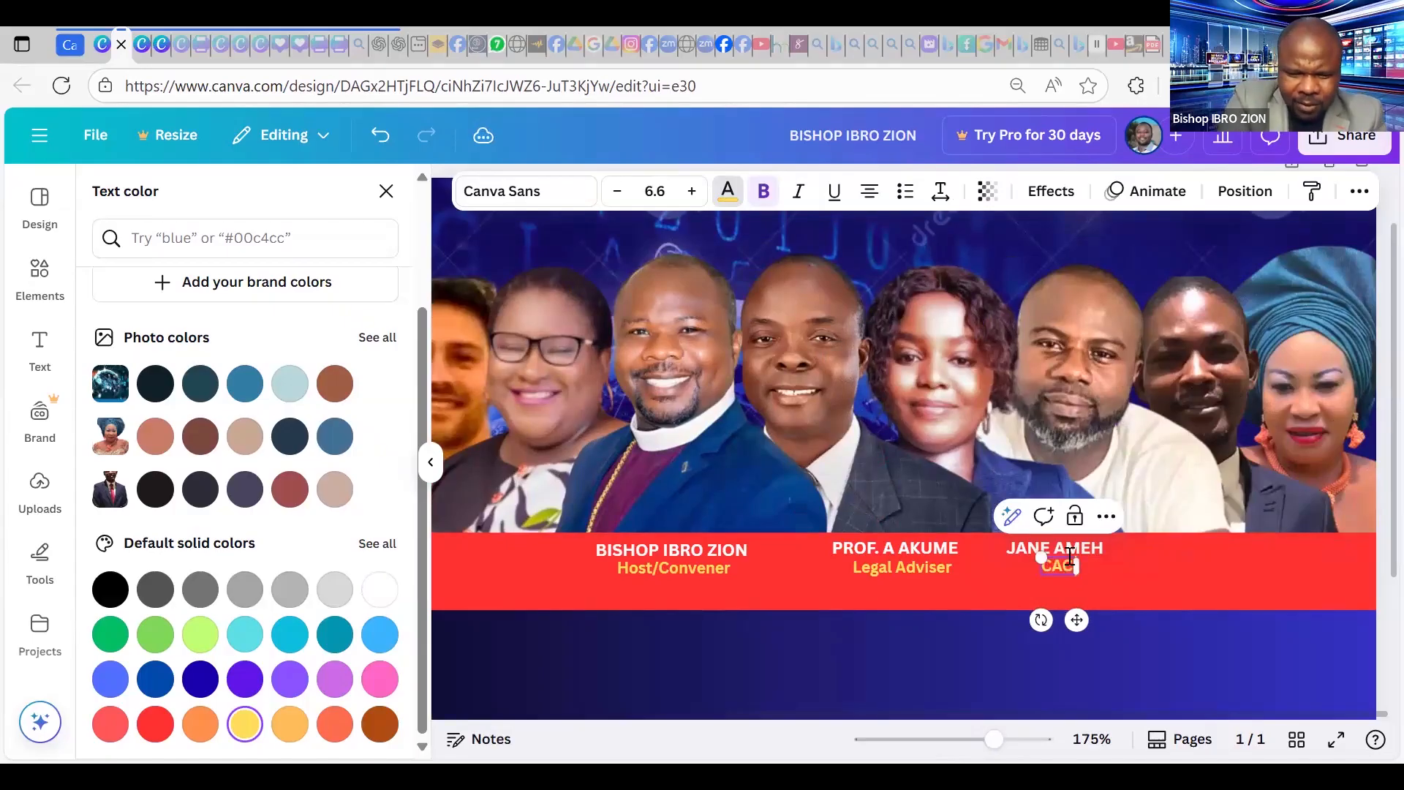
pyautogui.write(' Agent')
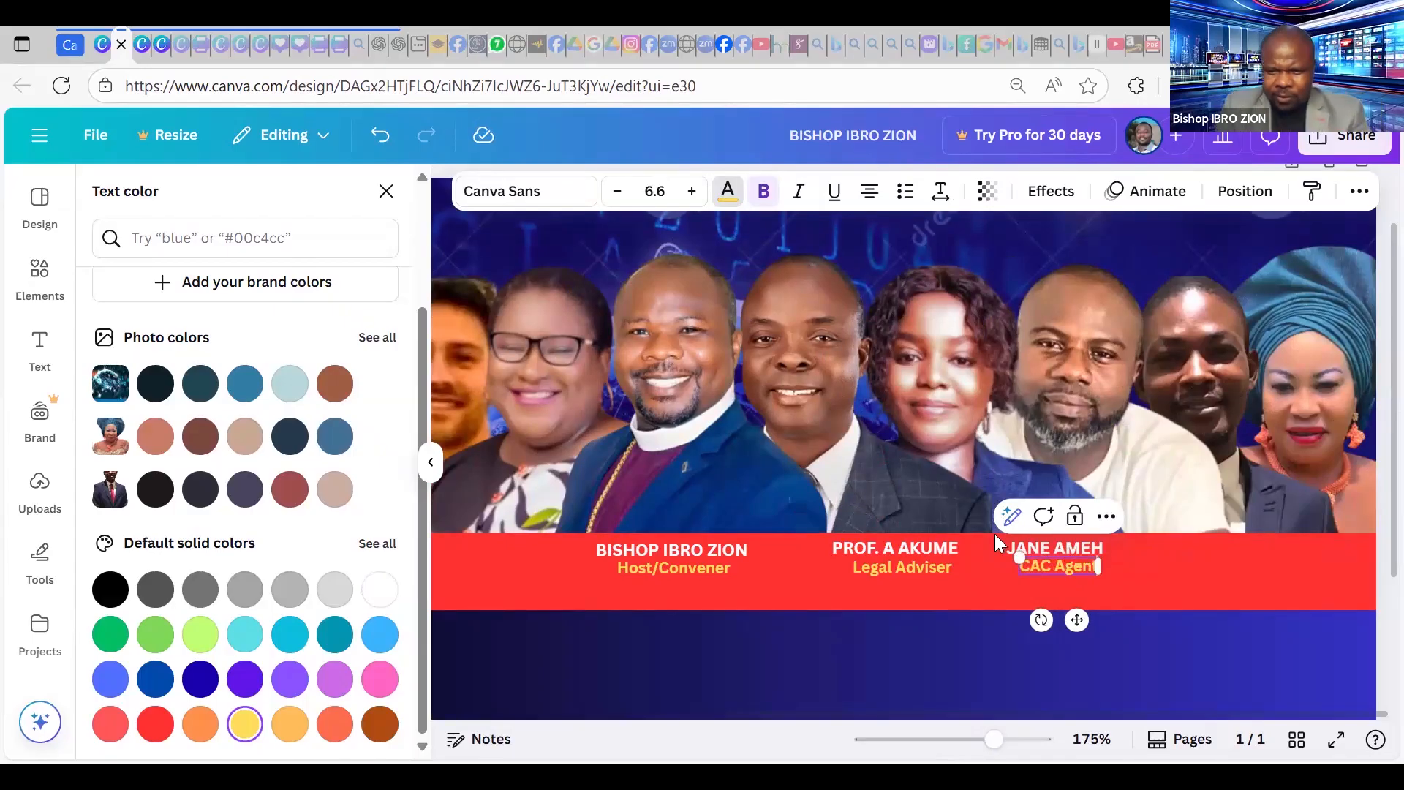
pyautogui.click(1068, 567)
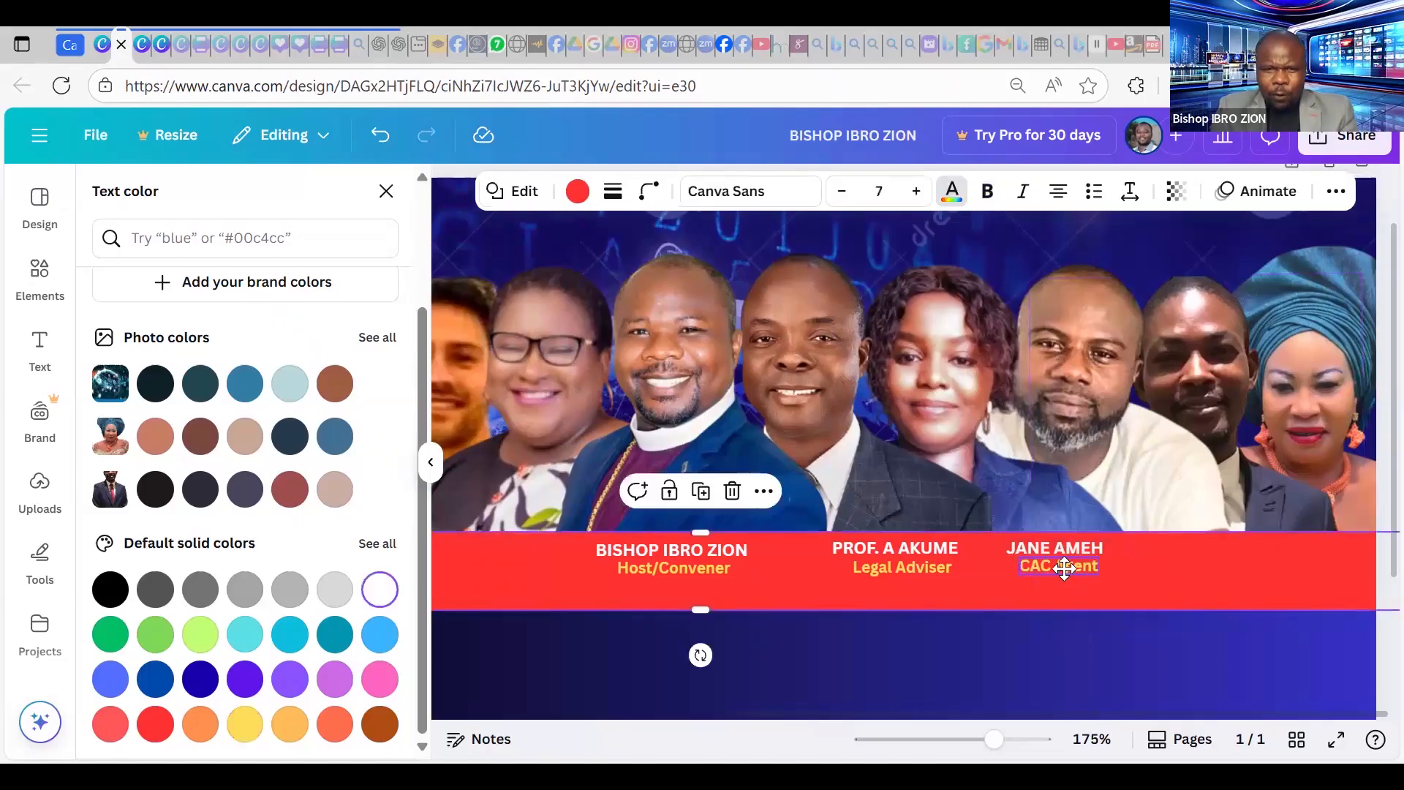
pyautogui.click(1066, 567)
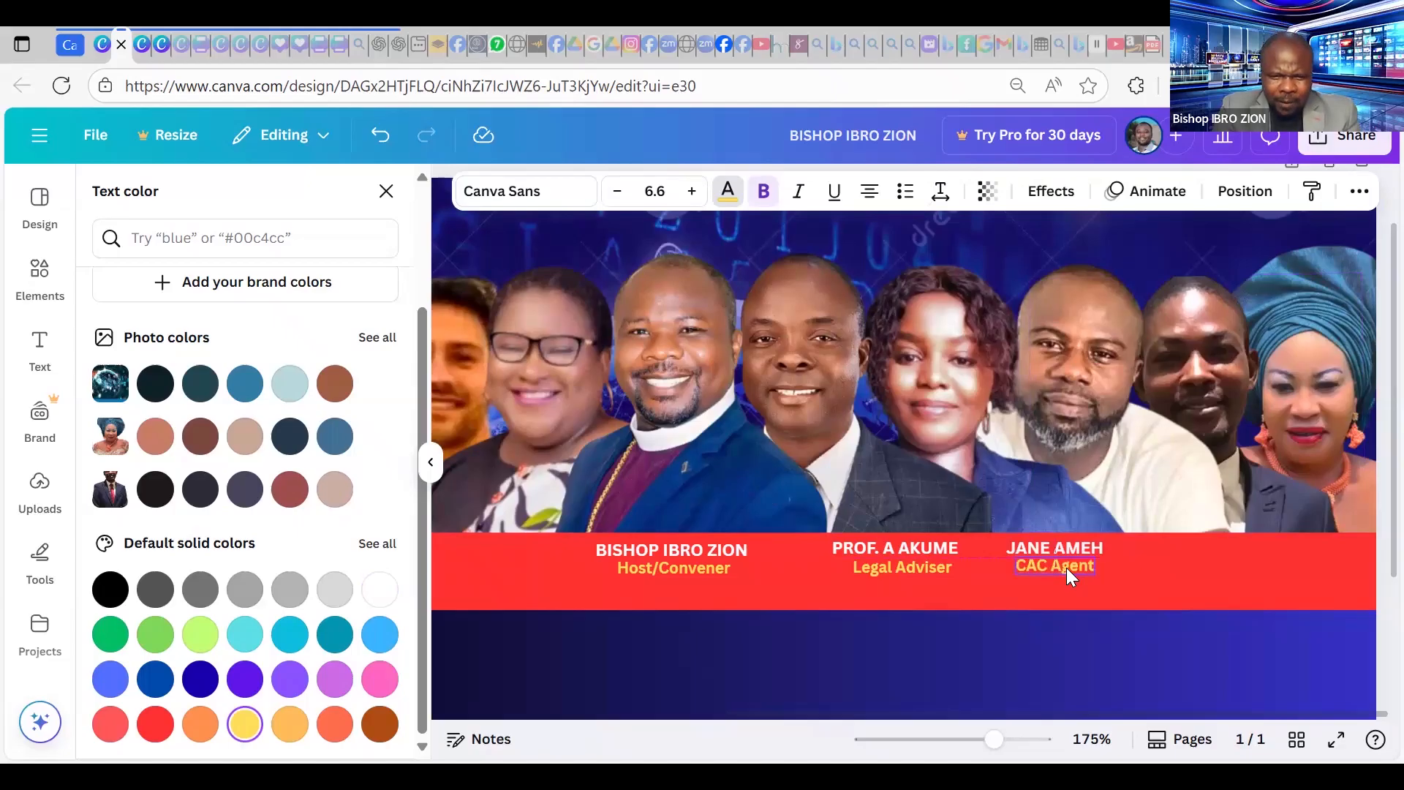
pyautogui.click(1067, 568)
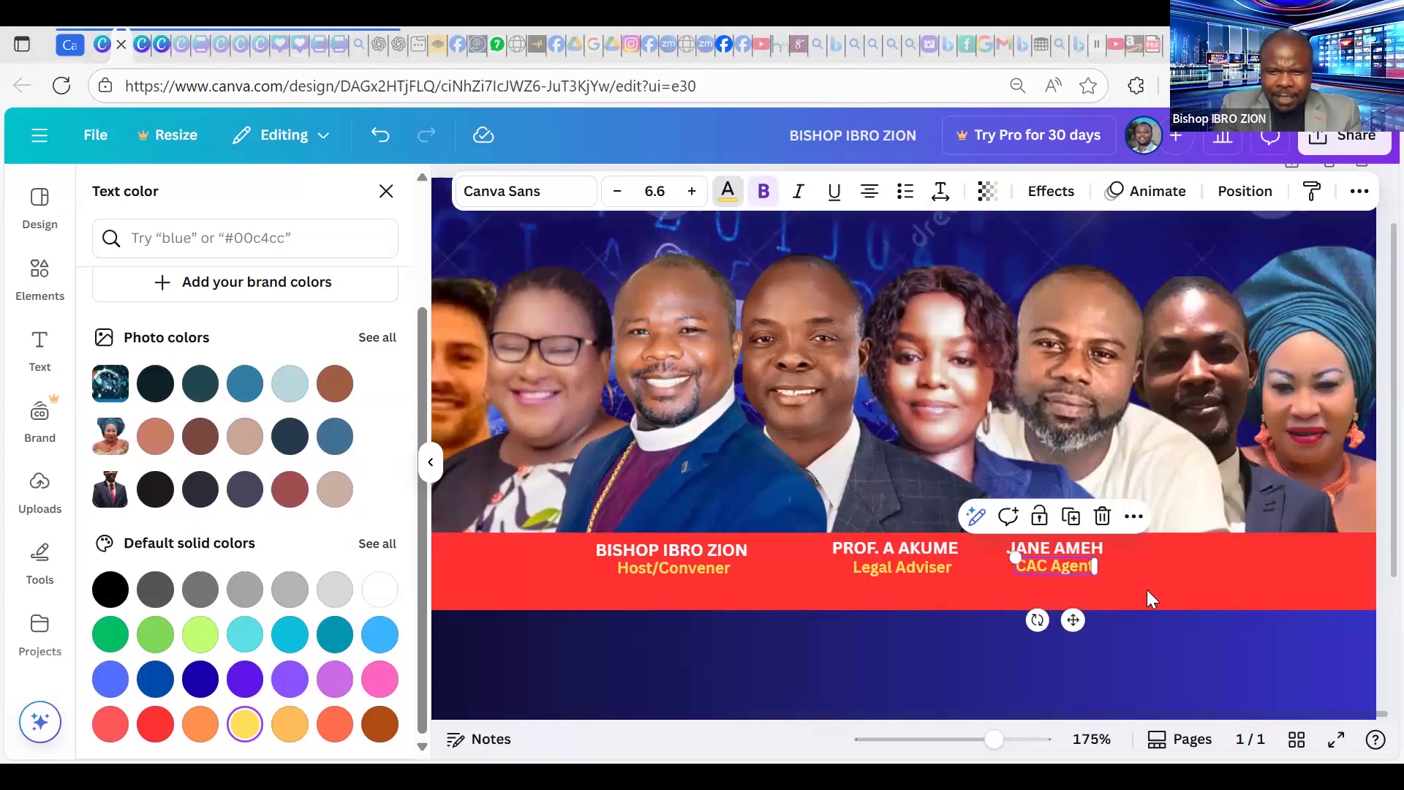
pyautogui.click(1140, 617)
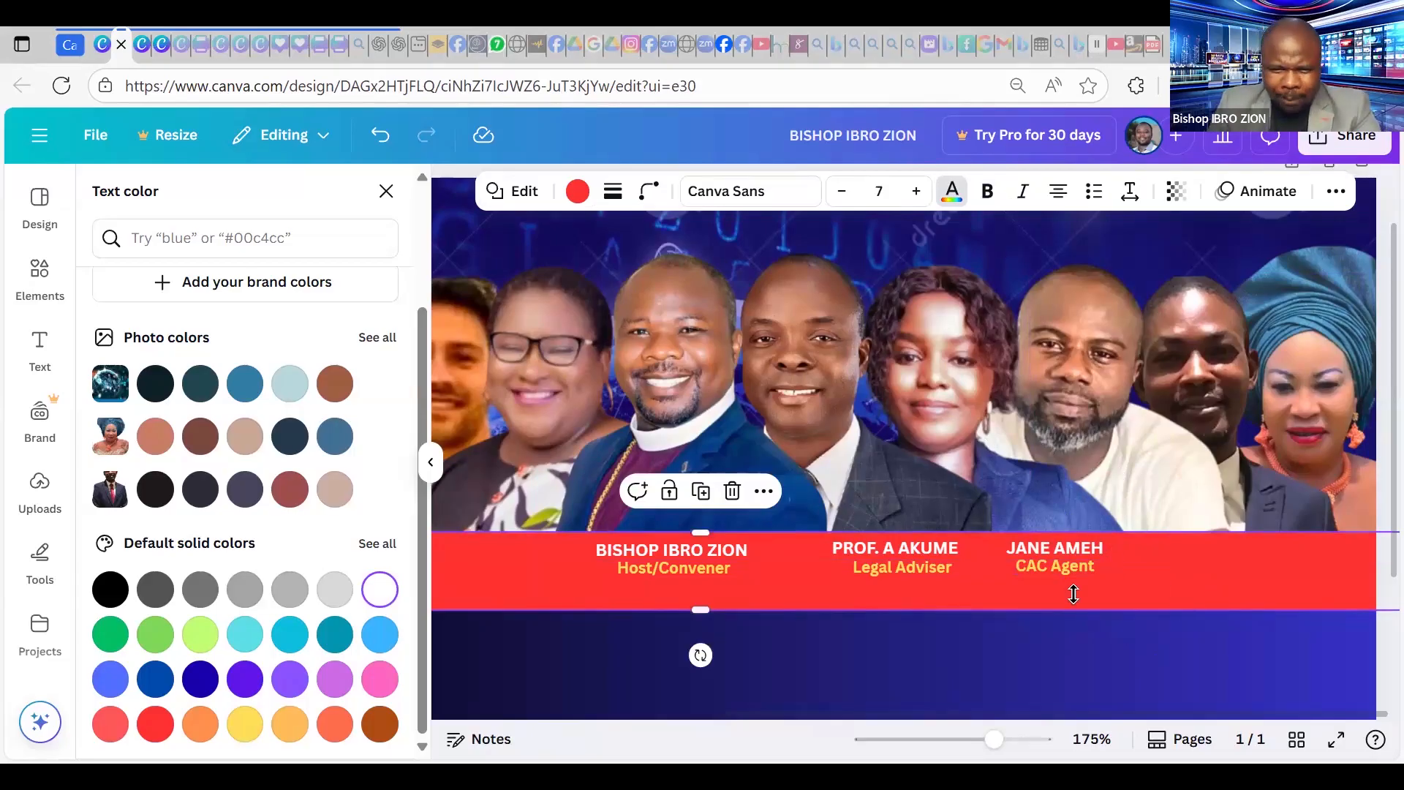
# Duplicate the third speaker's name to its right and retype it as the fourth speaker's name.
pyautogui.click(1076, 544)
pyautogui.hotkey('ctrl', 'd')
pyautogui.moveTo(1100, 631); pyautogui.dragTo(1193, 559)
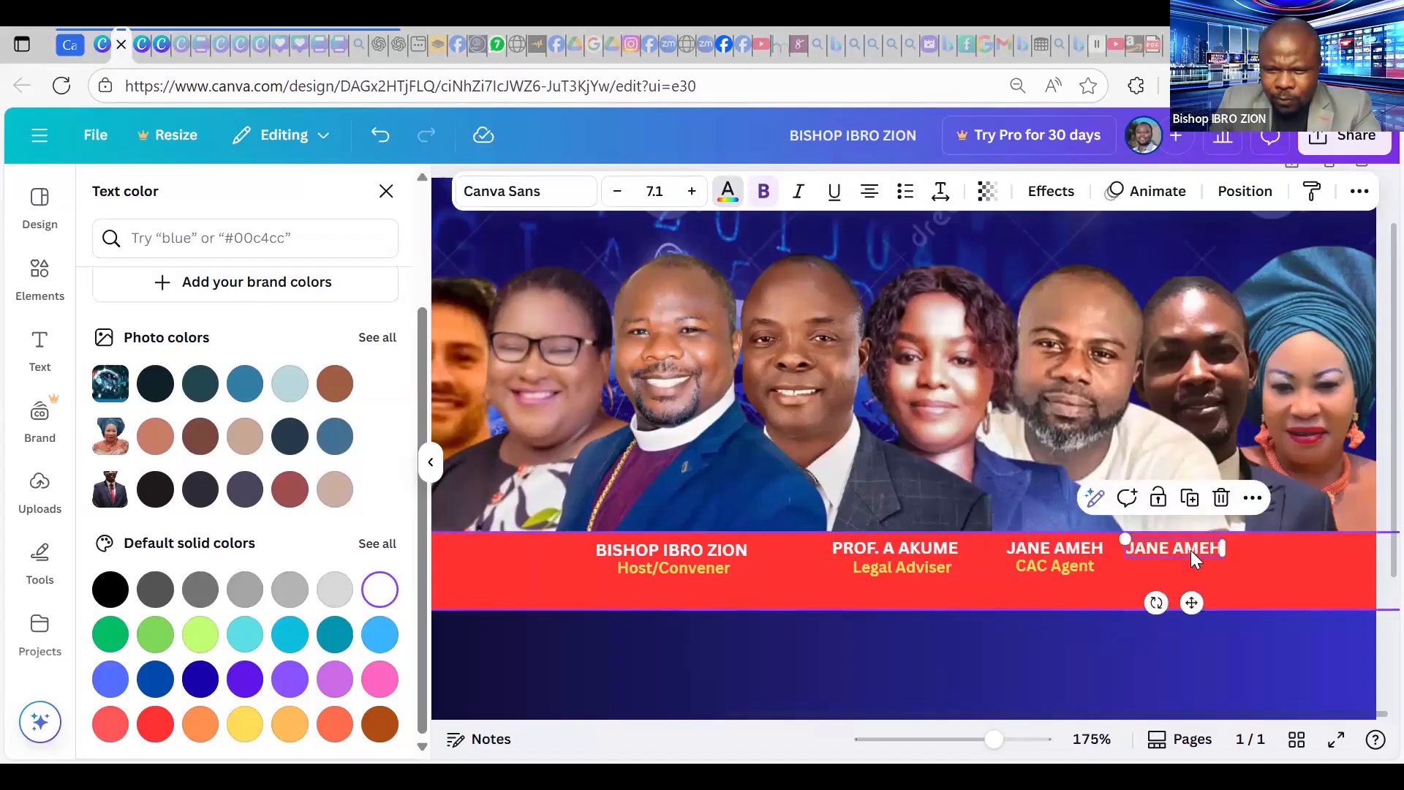
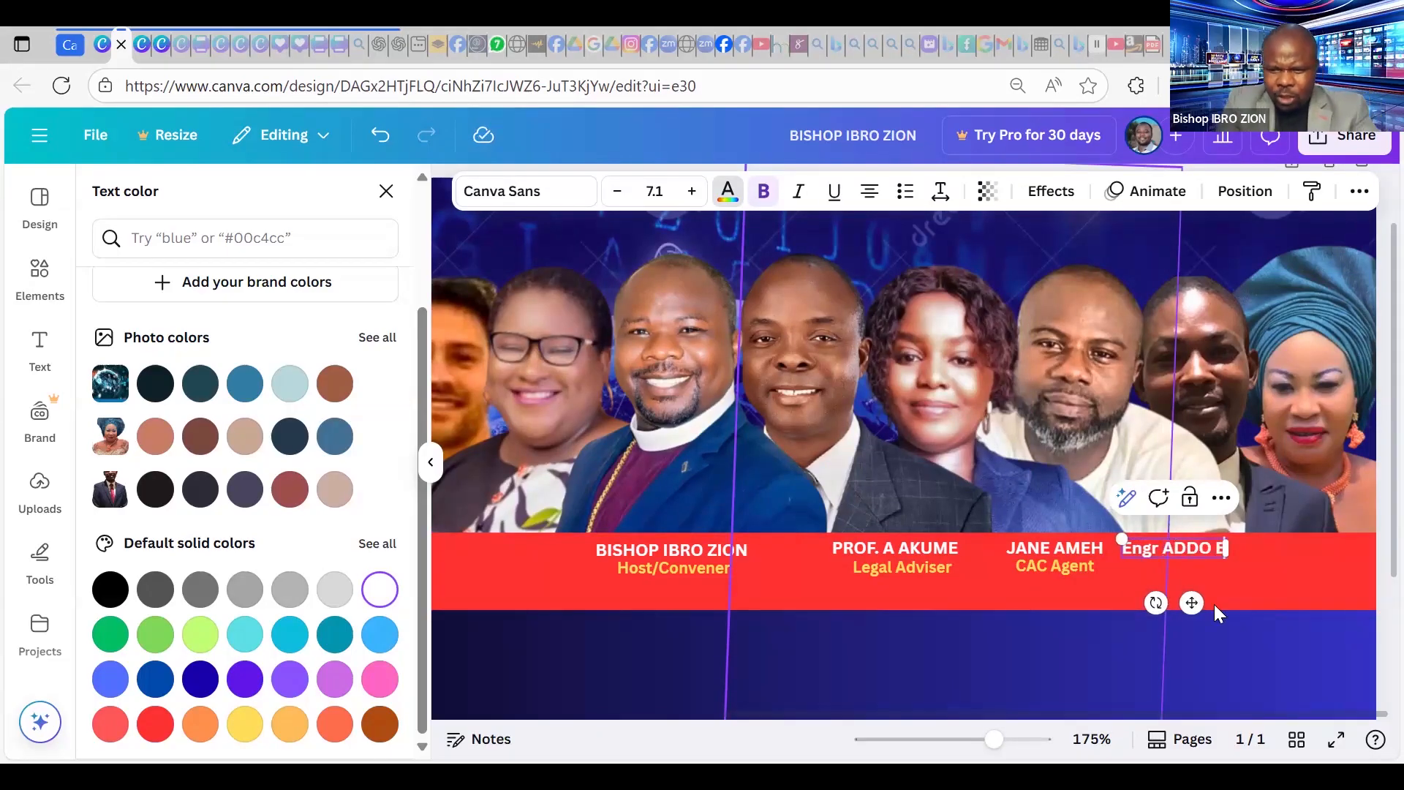
pyautogui.moveTo(1193, 606); pyautogui.dragTo(1187, 606)
# Duplicate the CAC Agent caption beneath it and change it to 'Software Engr'.
pyautogui.click(1072, 571)
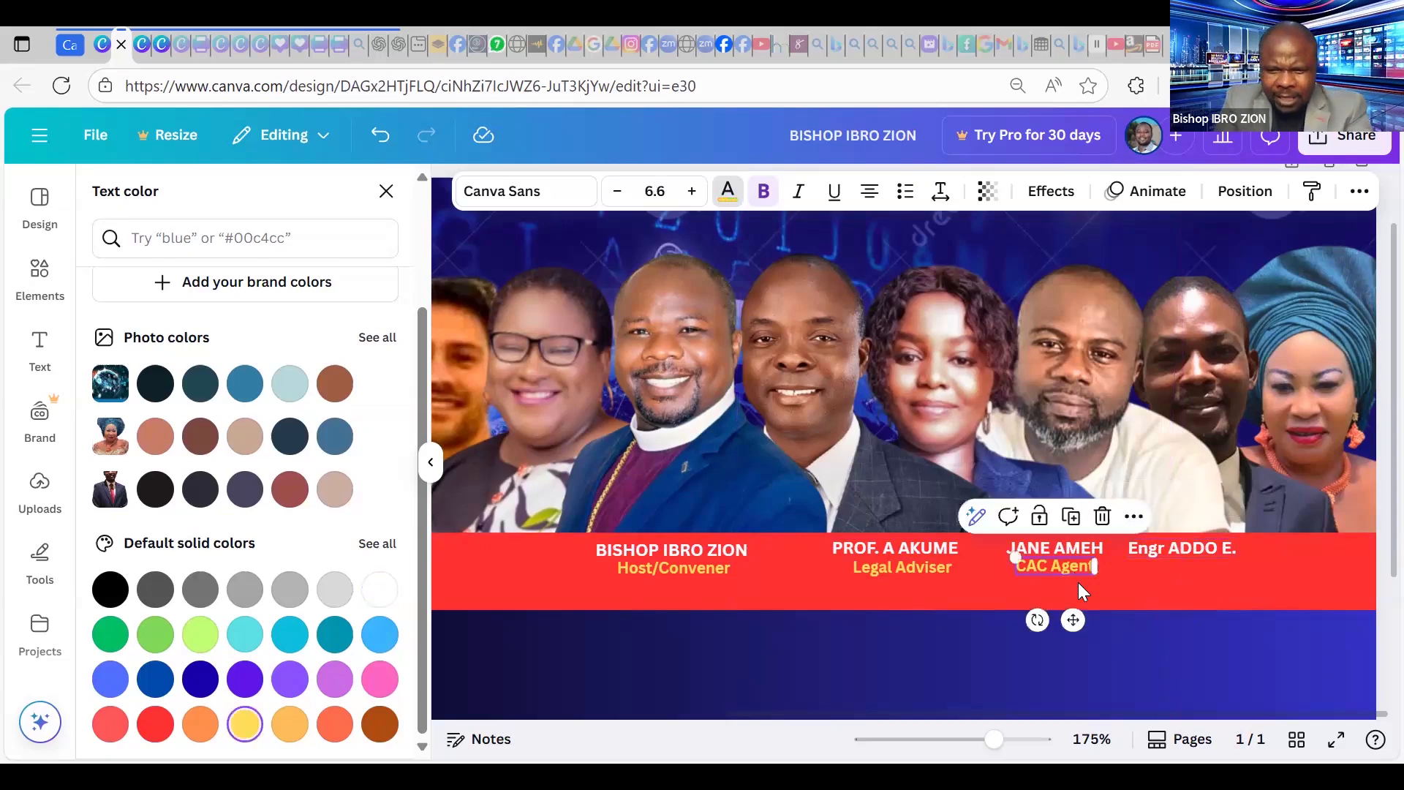
pyautogui.hotkey('ctrl', 'd')
pyautogui.moveTo(1171, 639); pyautogui.dragTo(1177, 577)
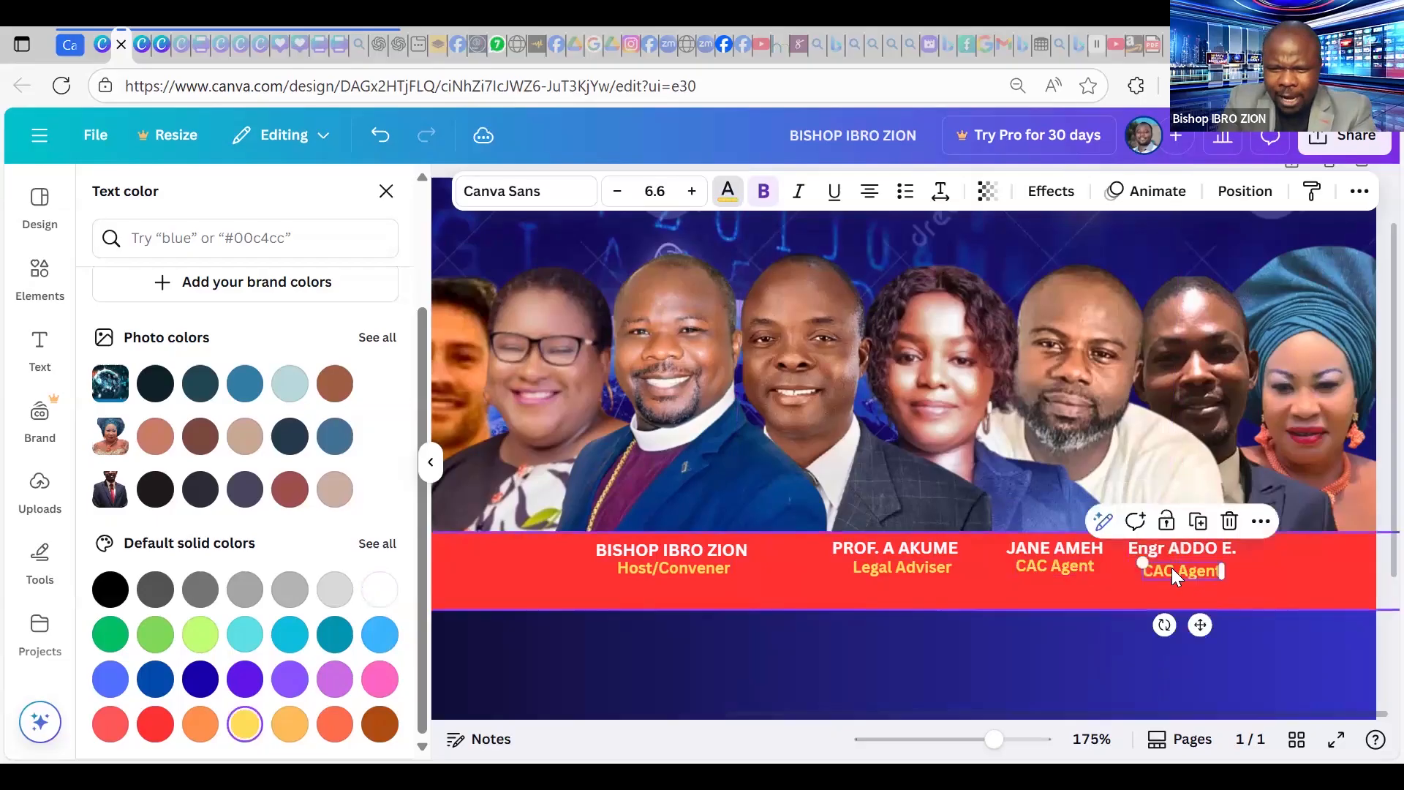
pyautogui.doubleClick(1175, 571)
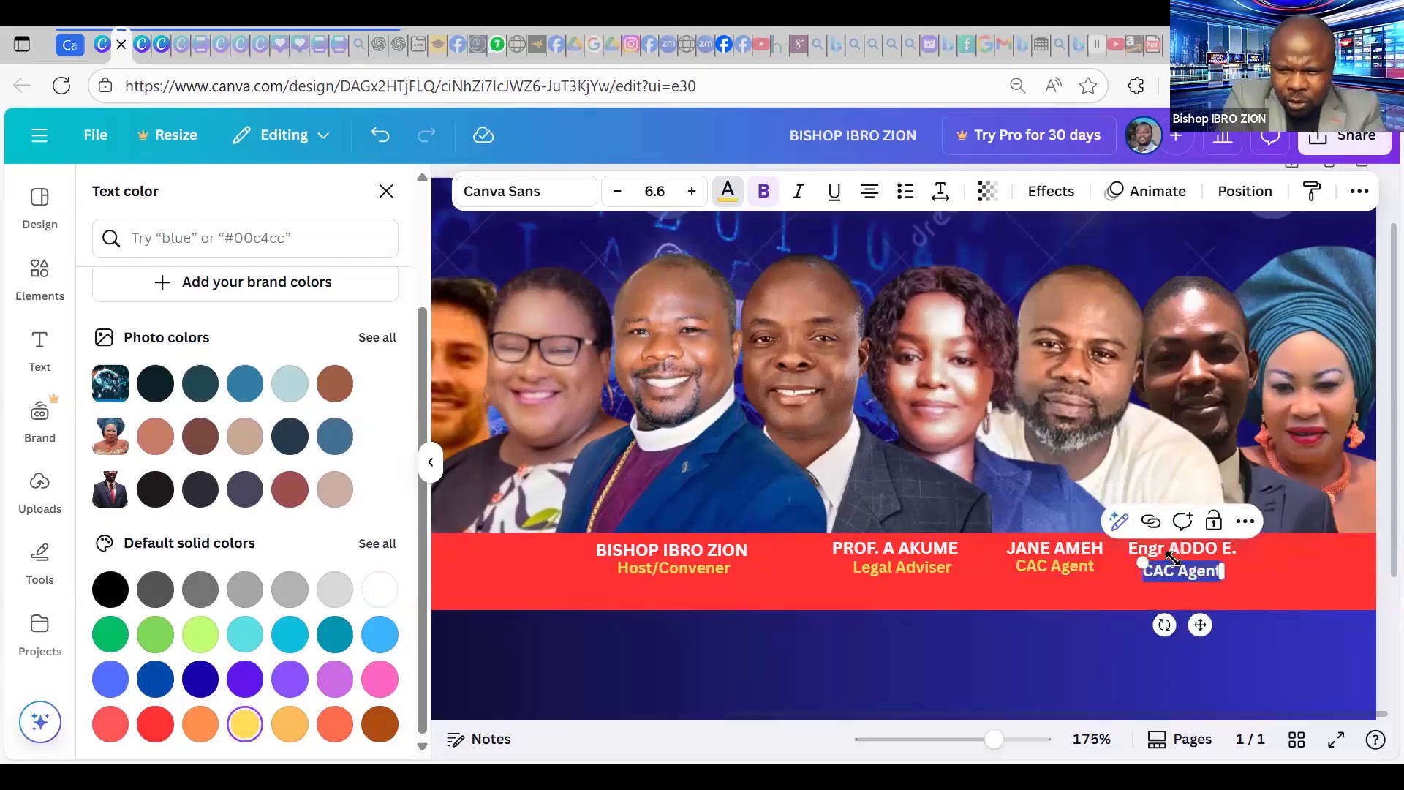
pyautogui.write('SOF')
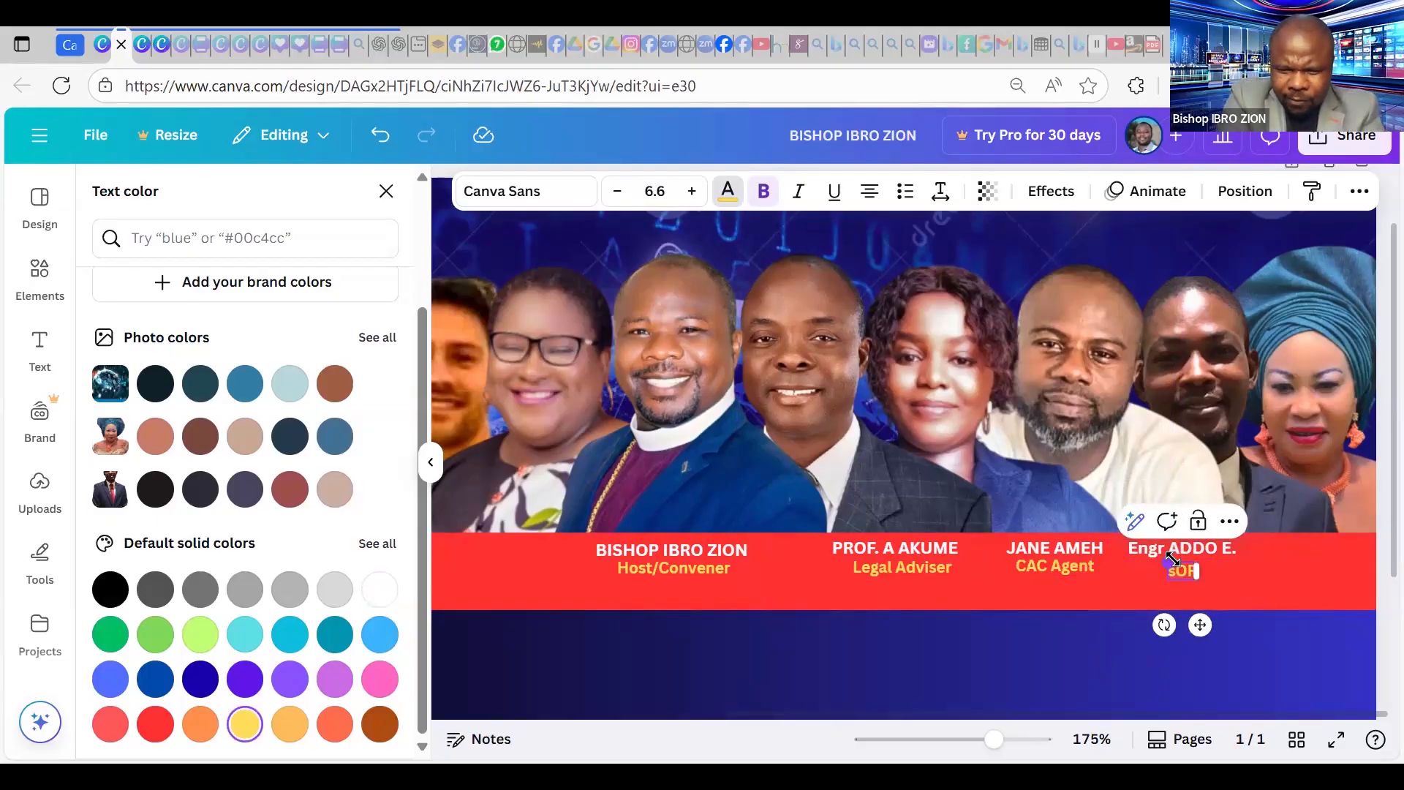
pyautogui.press('BackSpace')
pyautogui.write('Software Engr')
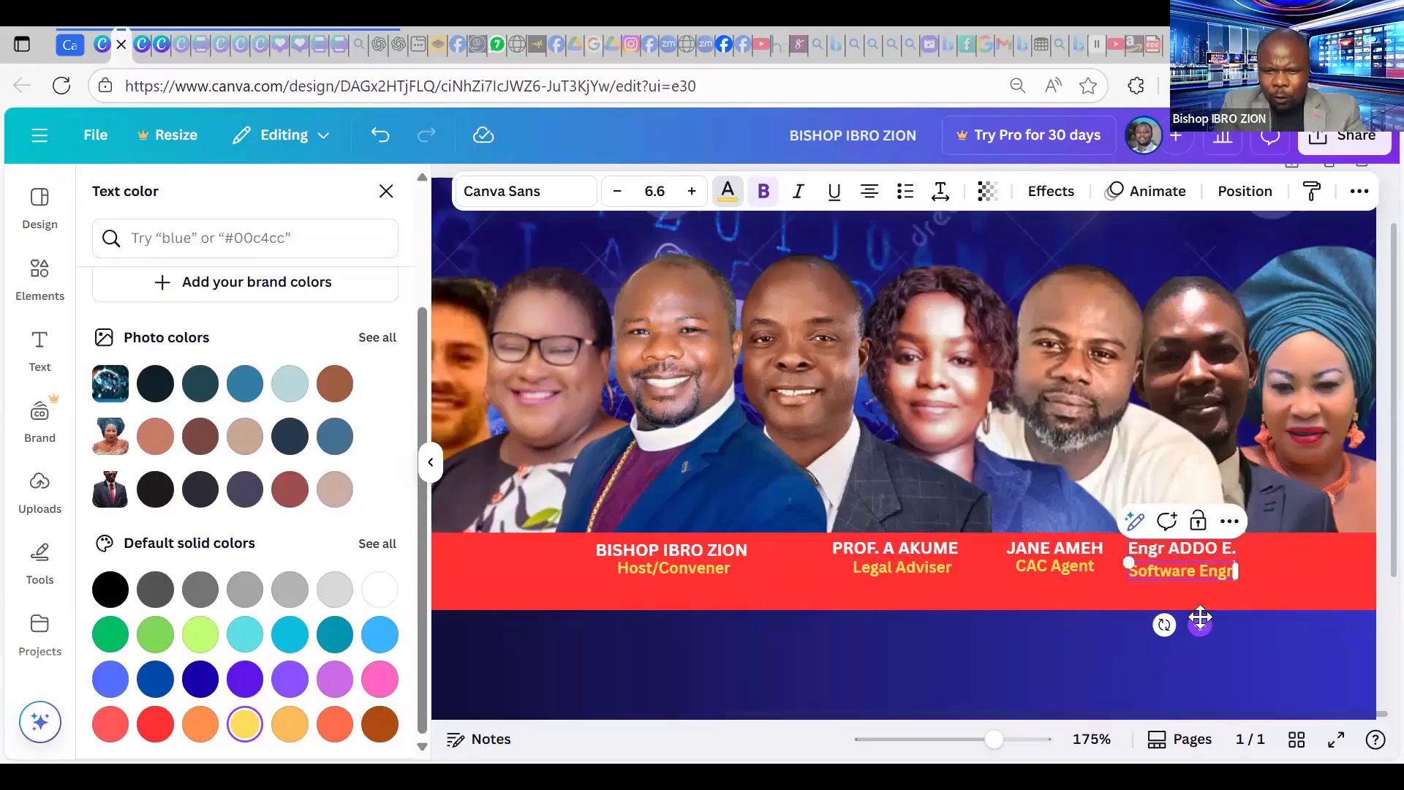
pyautogui.write('.')
pyautogui.press('BackSpace')
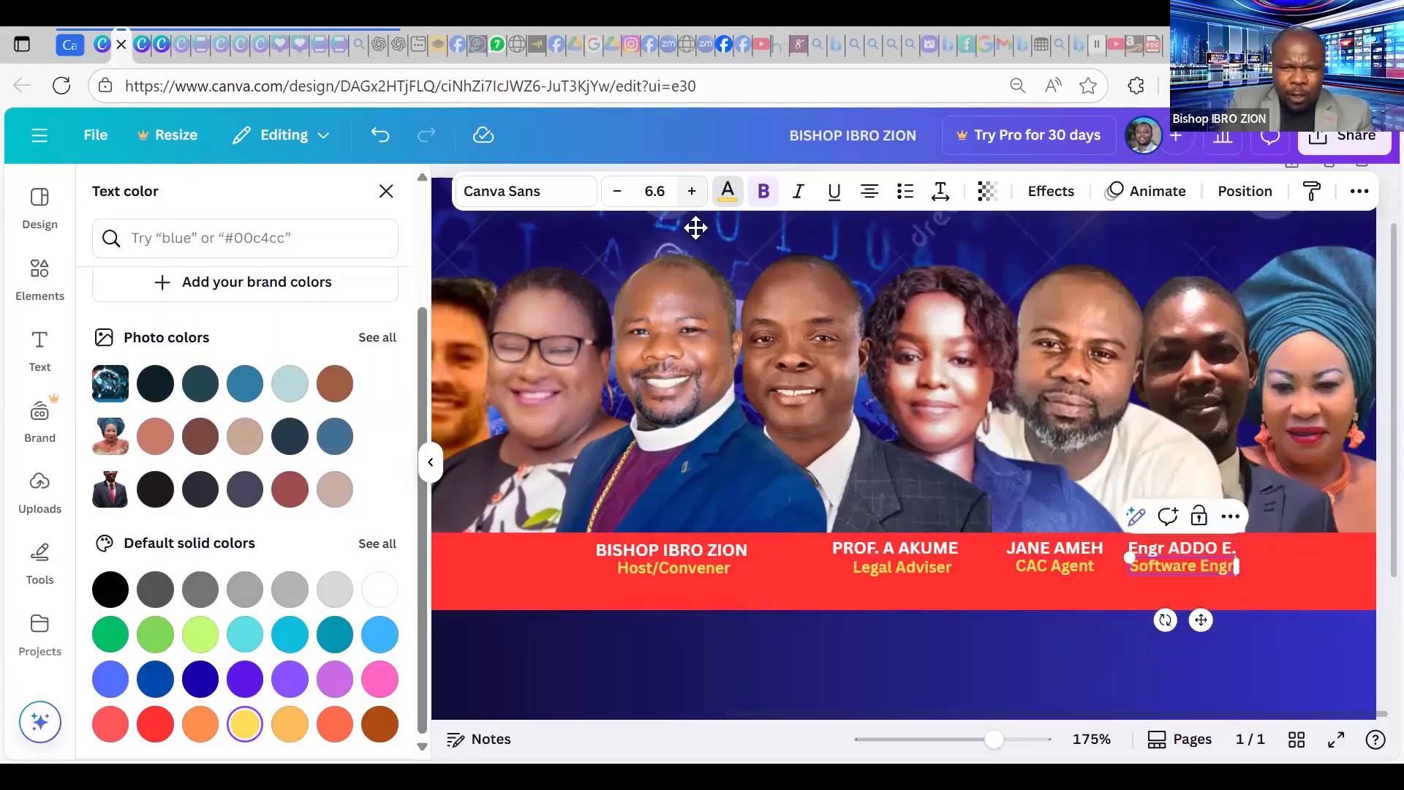